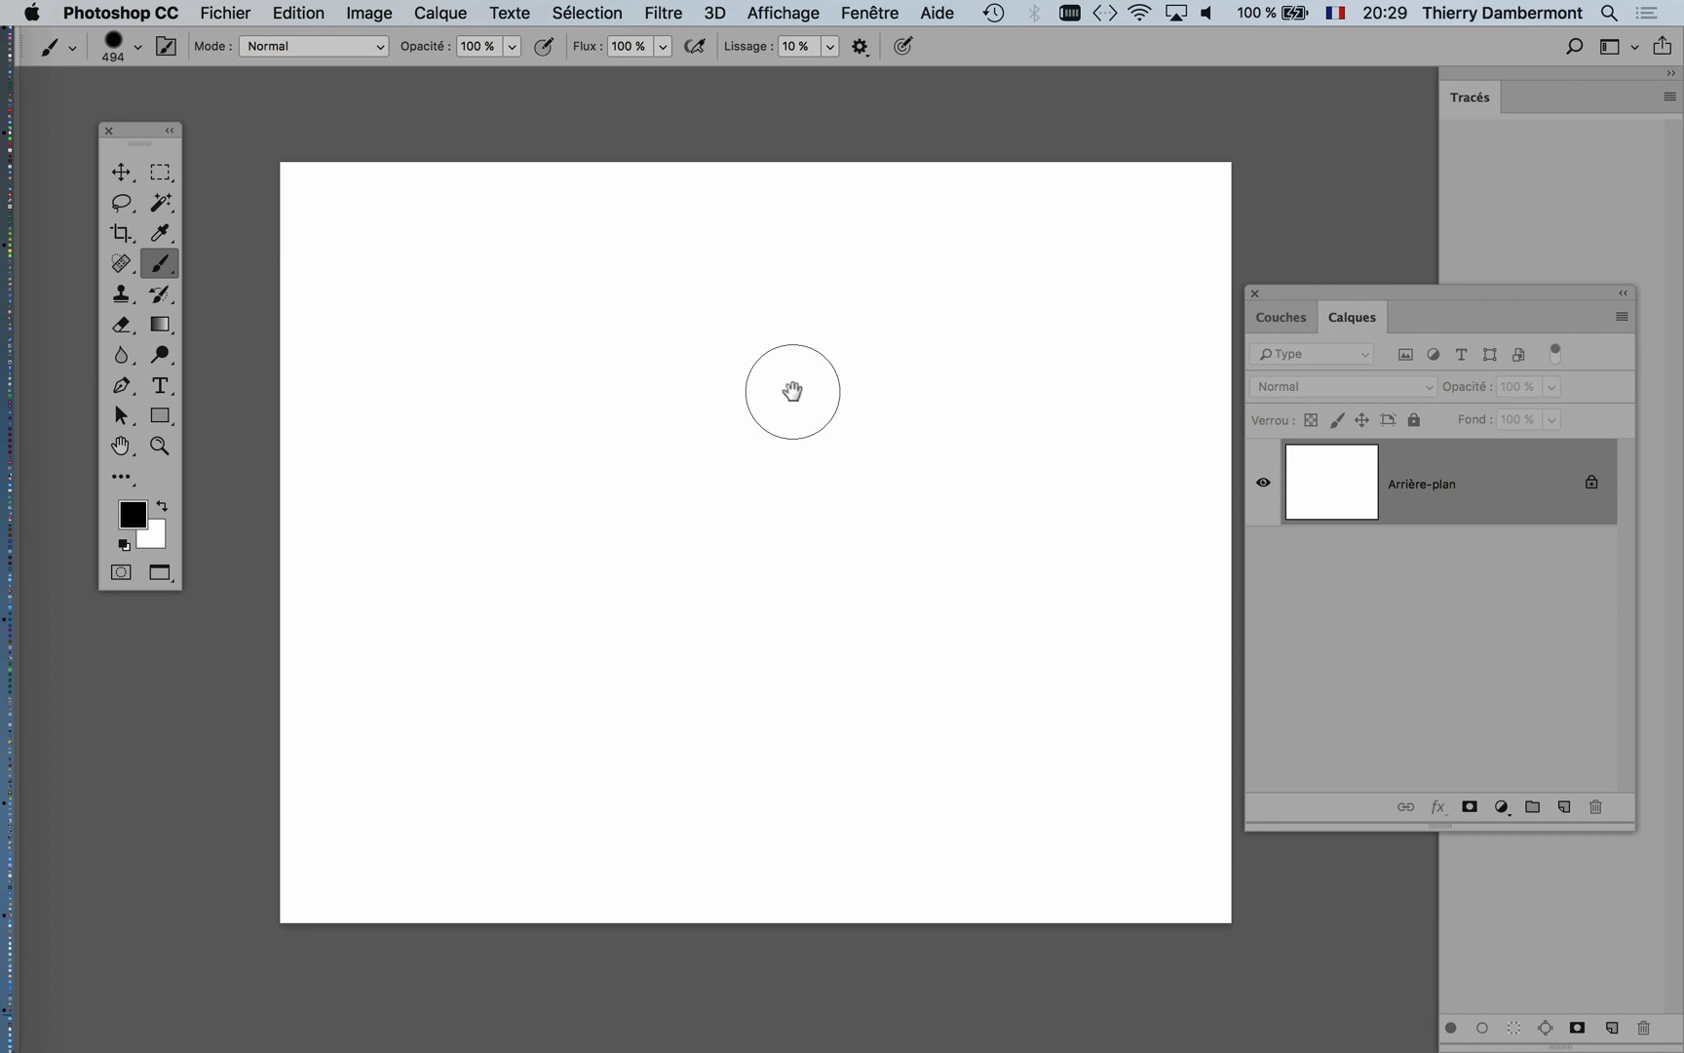
Step: Add a pattern fill layer above the background, keeping its default name, Normal mode and 100% opacity
left_click(121, 447)
left_click(636, 470)
left_click_drag(636, 470, 576, 456)
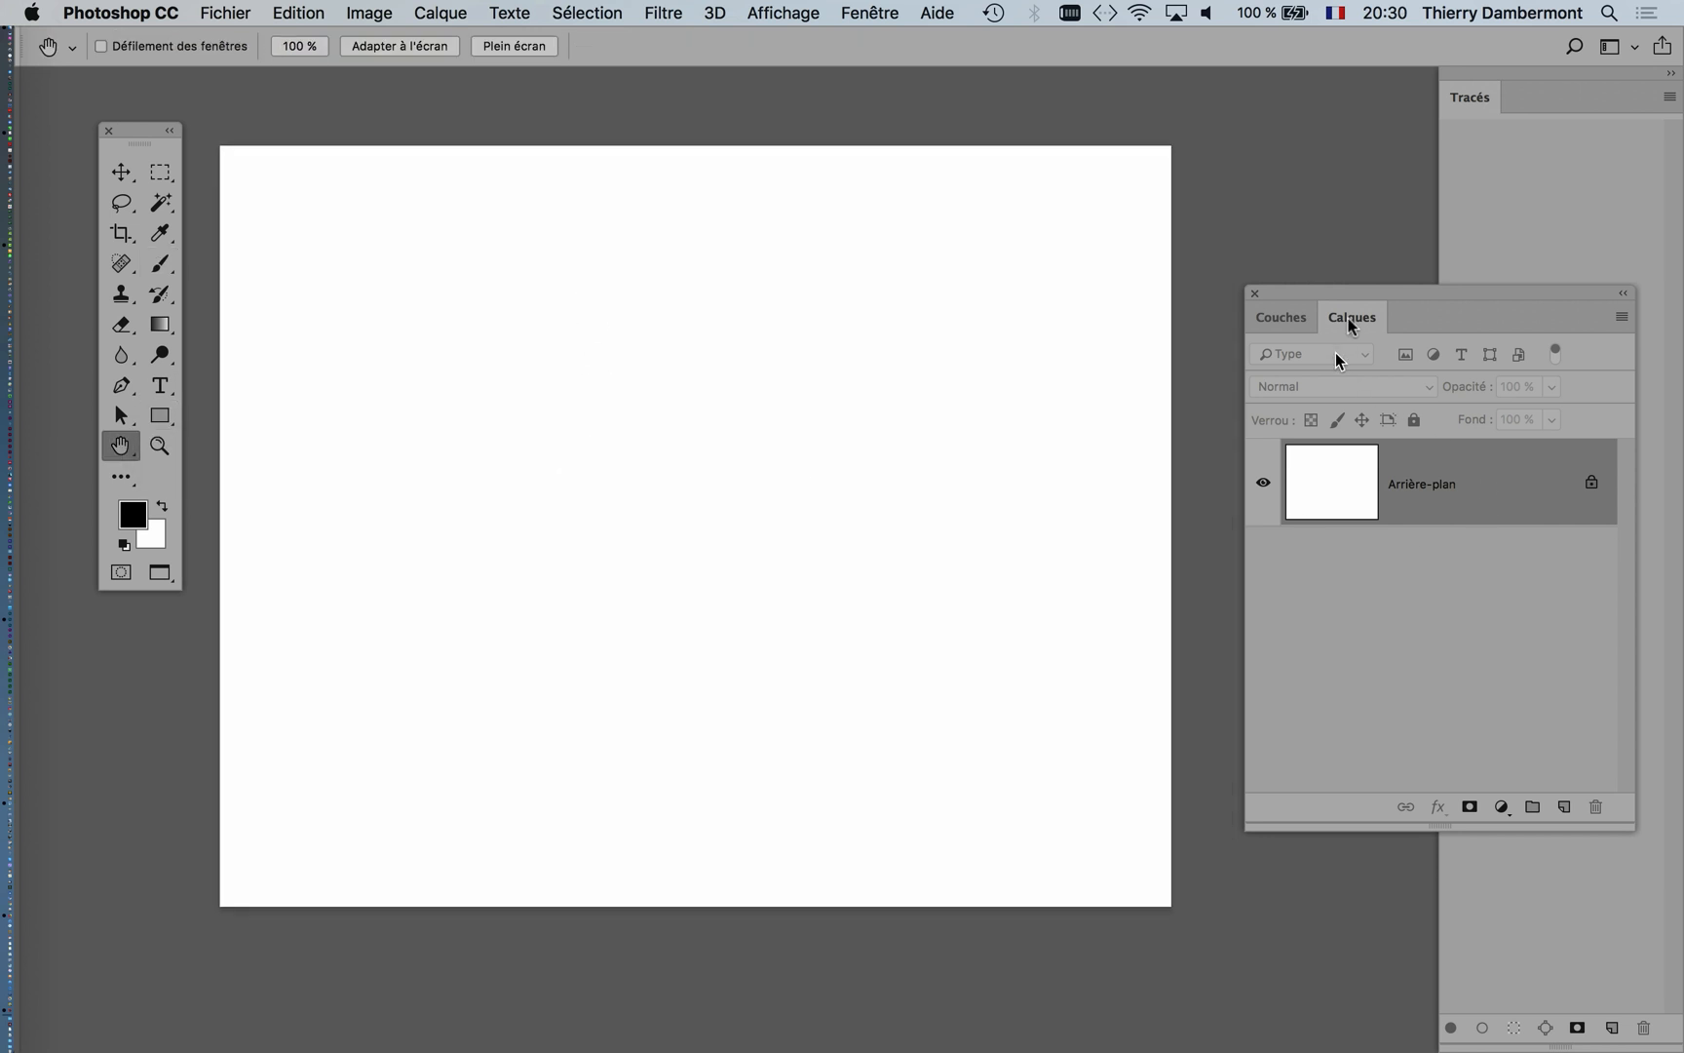
left_click_drag(1365, 293, 785, 266)
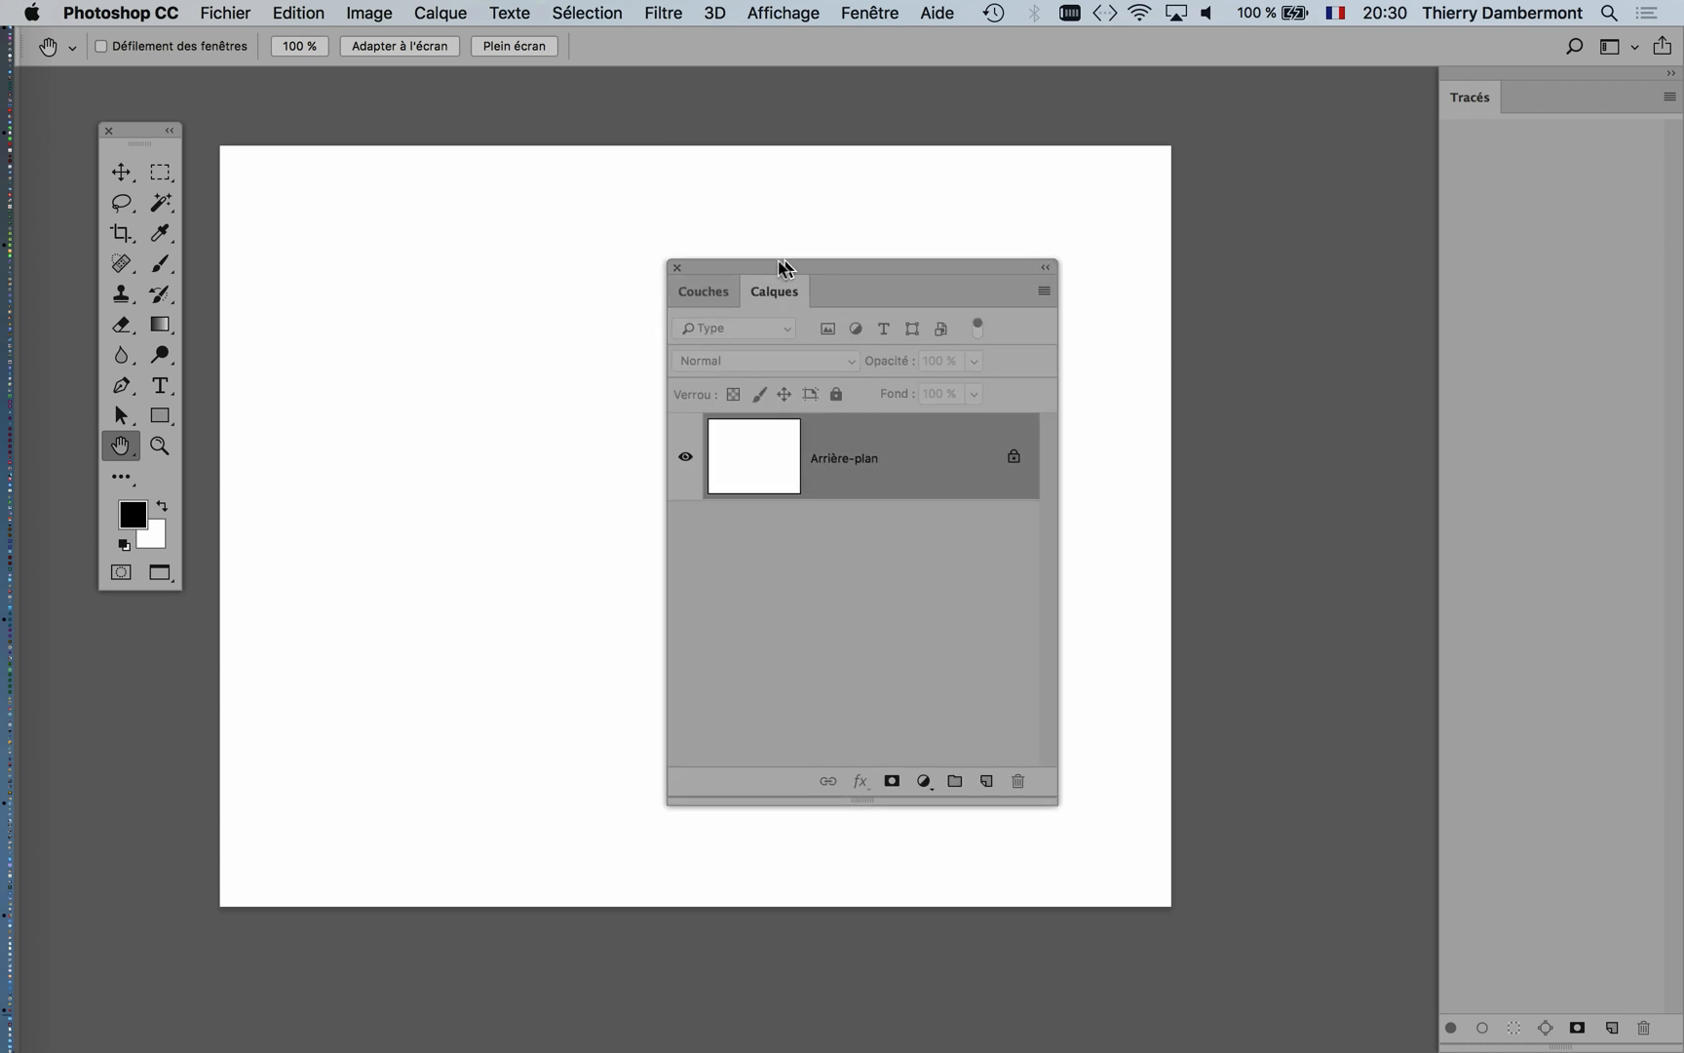
left_click(437, 13)
mouse_move(523, 312)
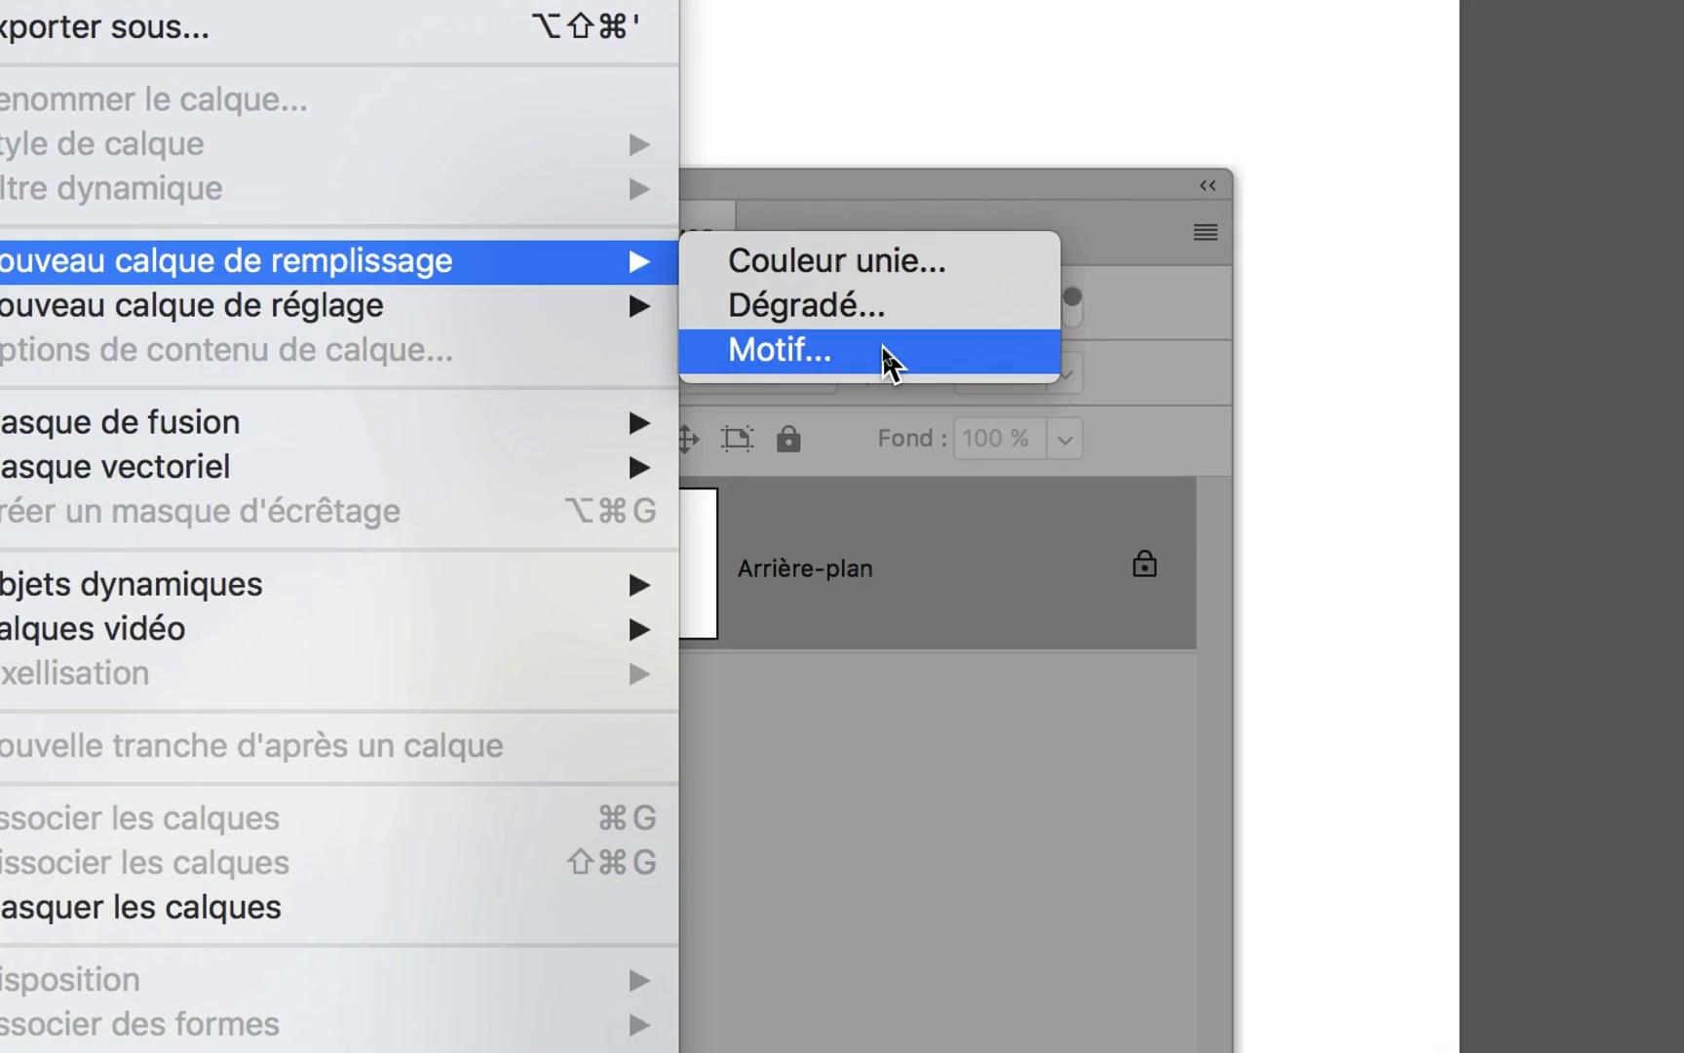
left_click(882, 351)
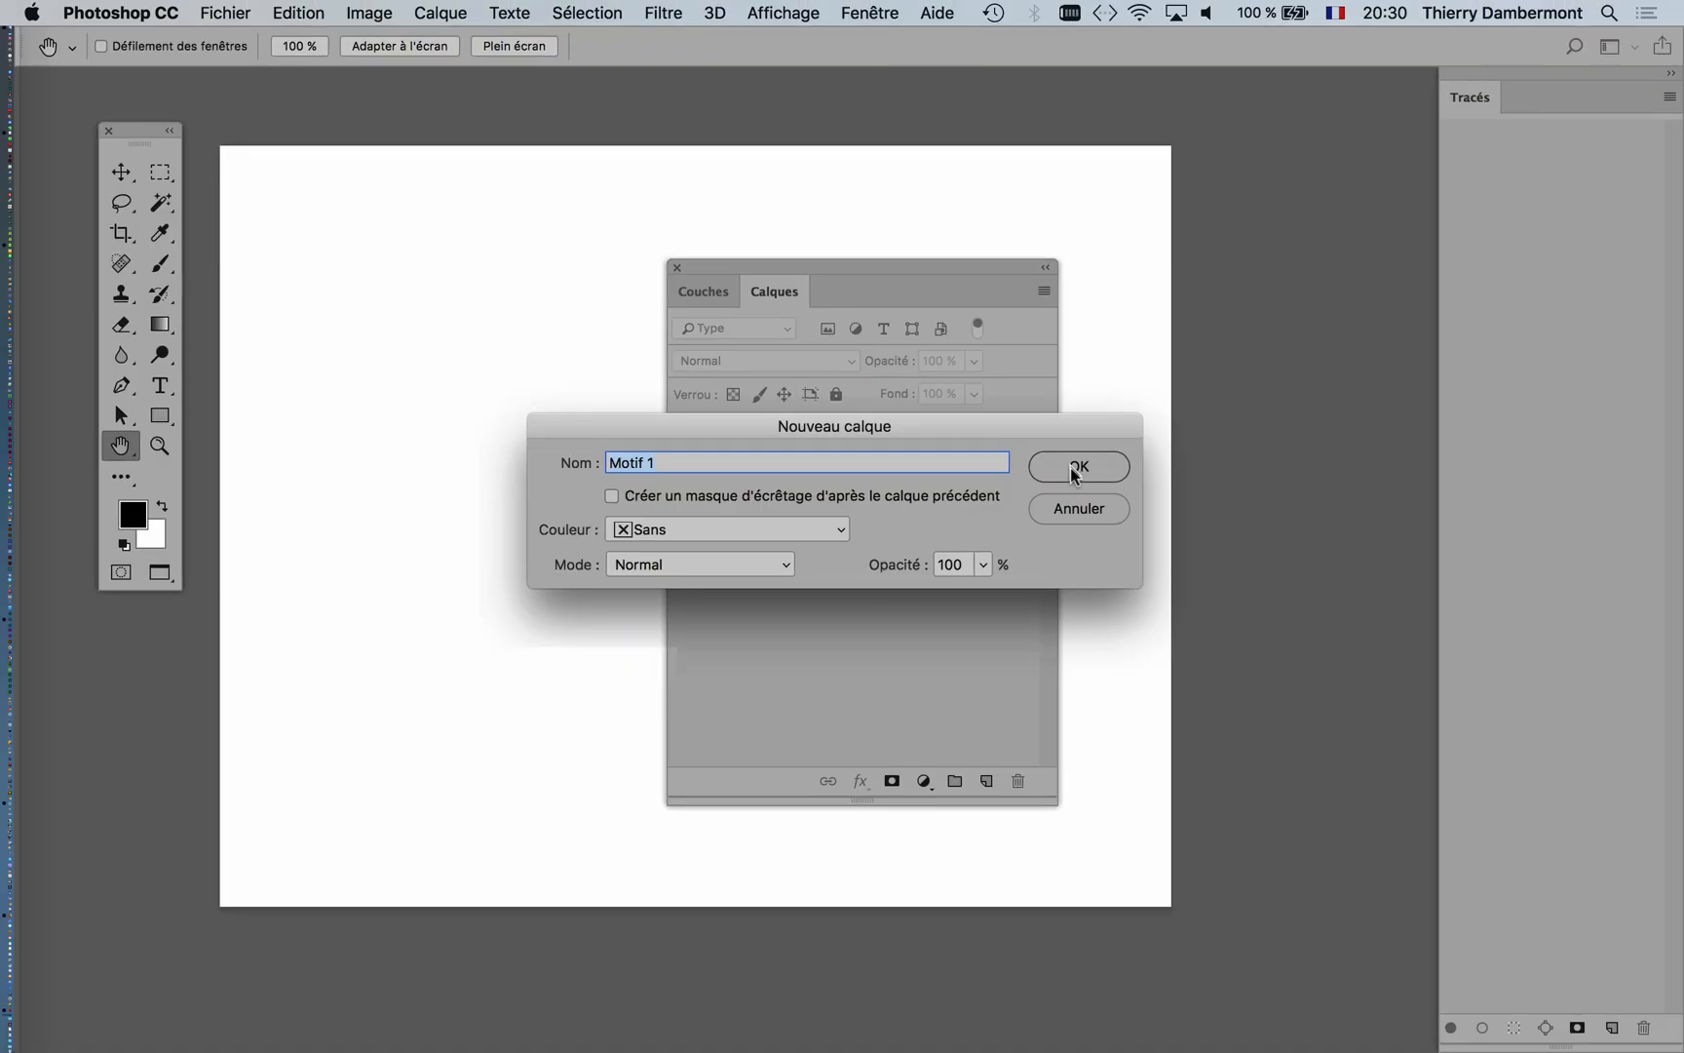
left_click(1073, 472)
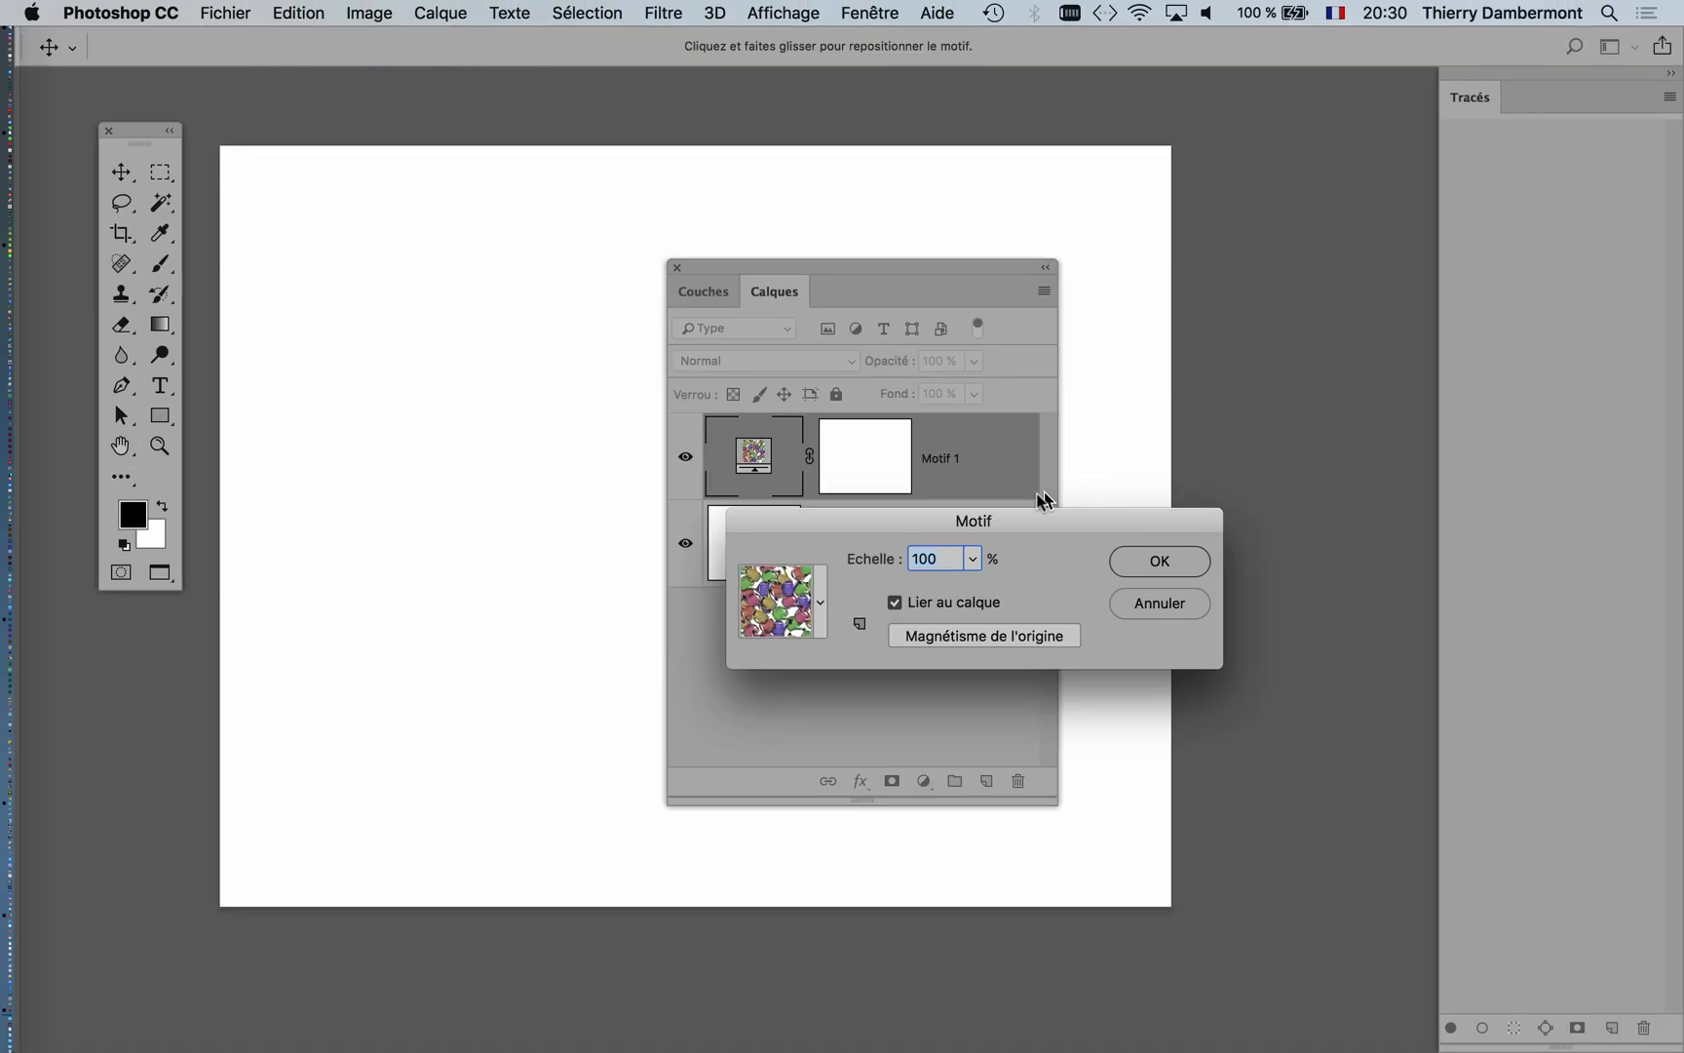
Step: Set the watering-can pattern's scale to 133% and accept the fill
left_click_drag(1045, 526, 1413, 251)
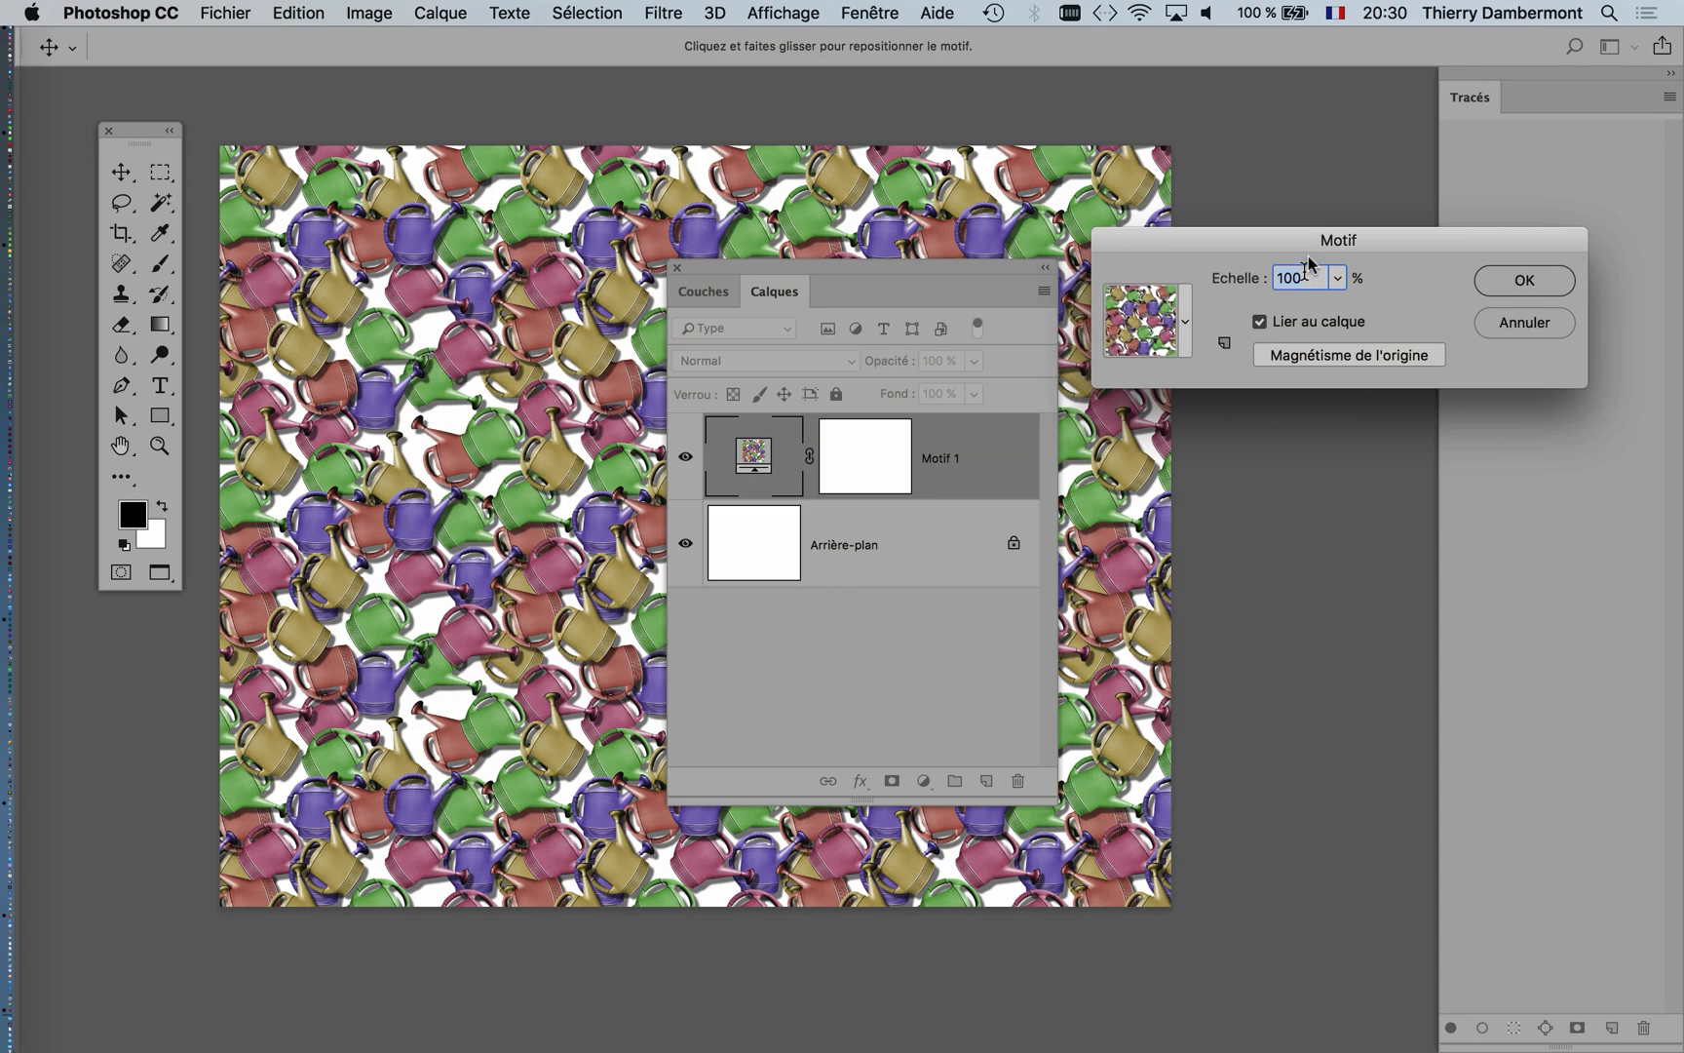
left_click_drag(1334, 239, 656, 169)
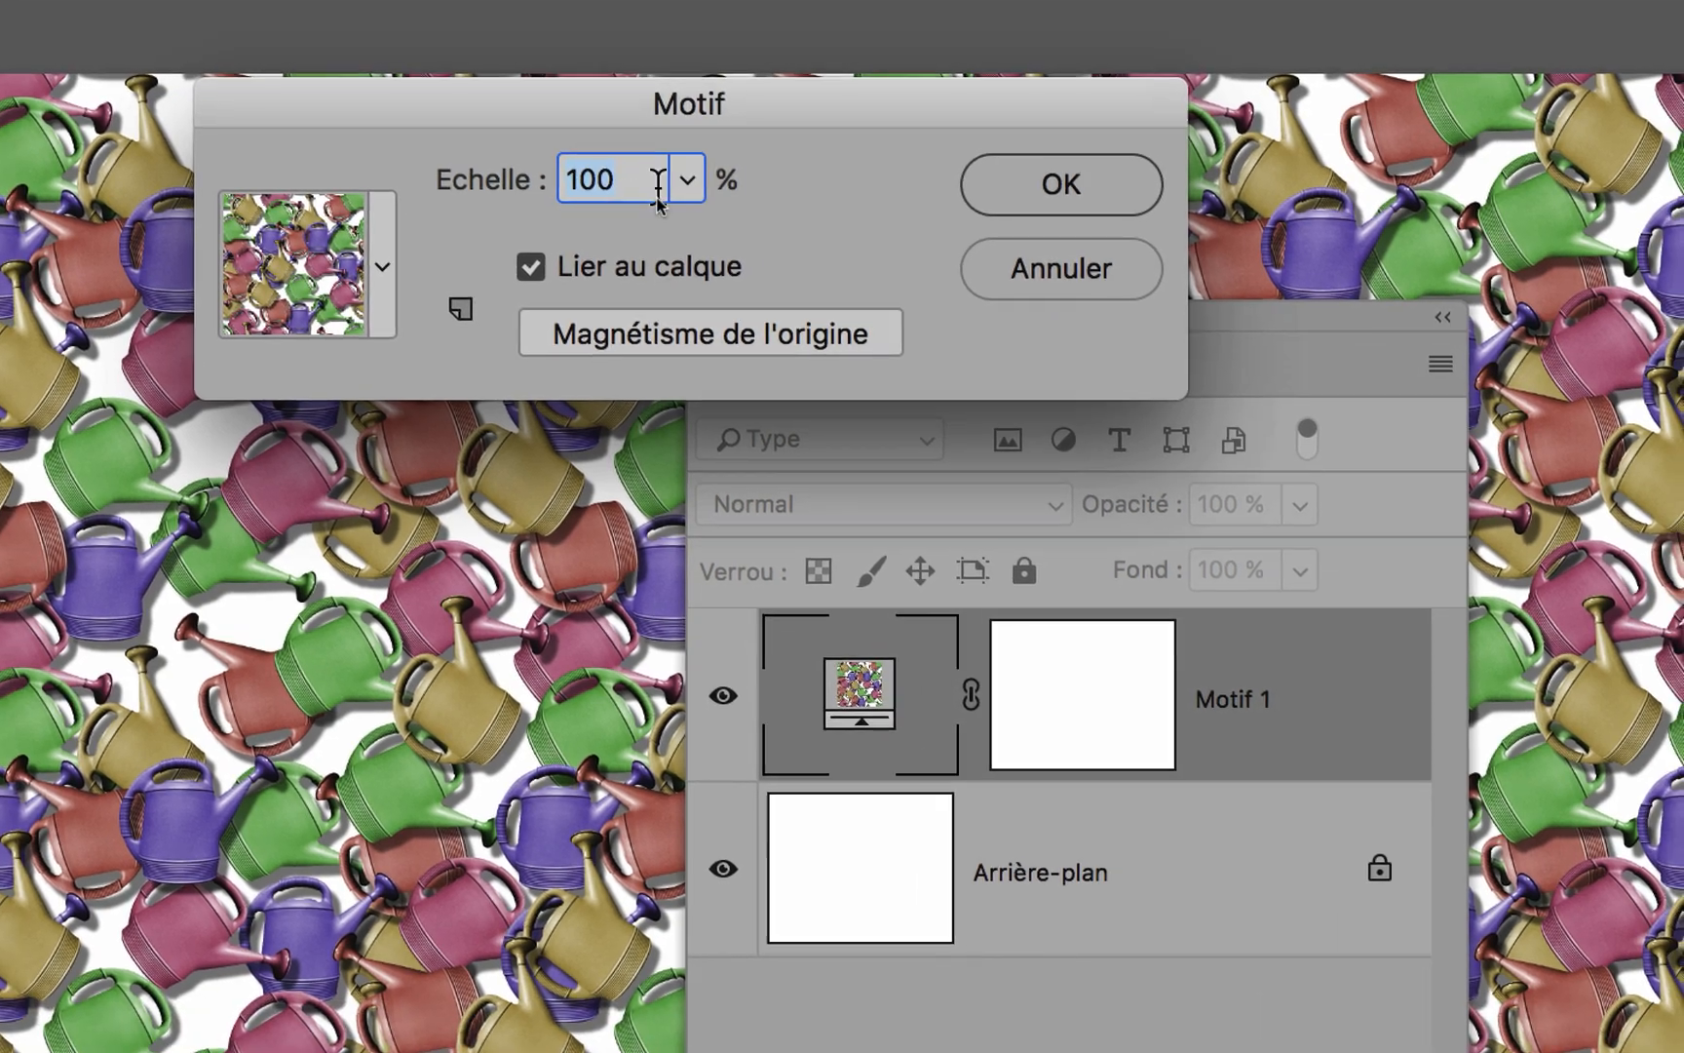
left_click(667, 198)
left_click(711, 237)
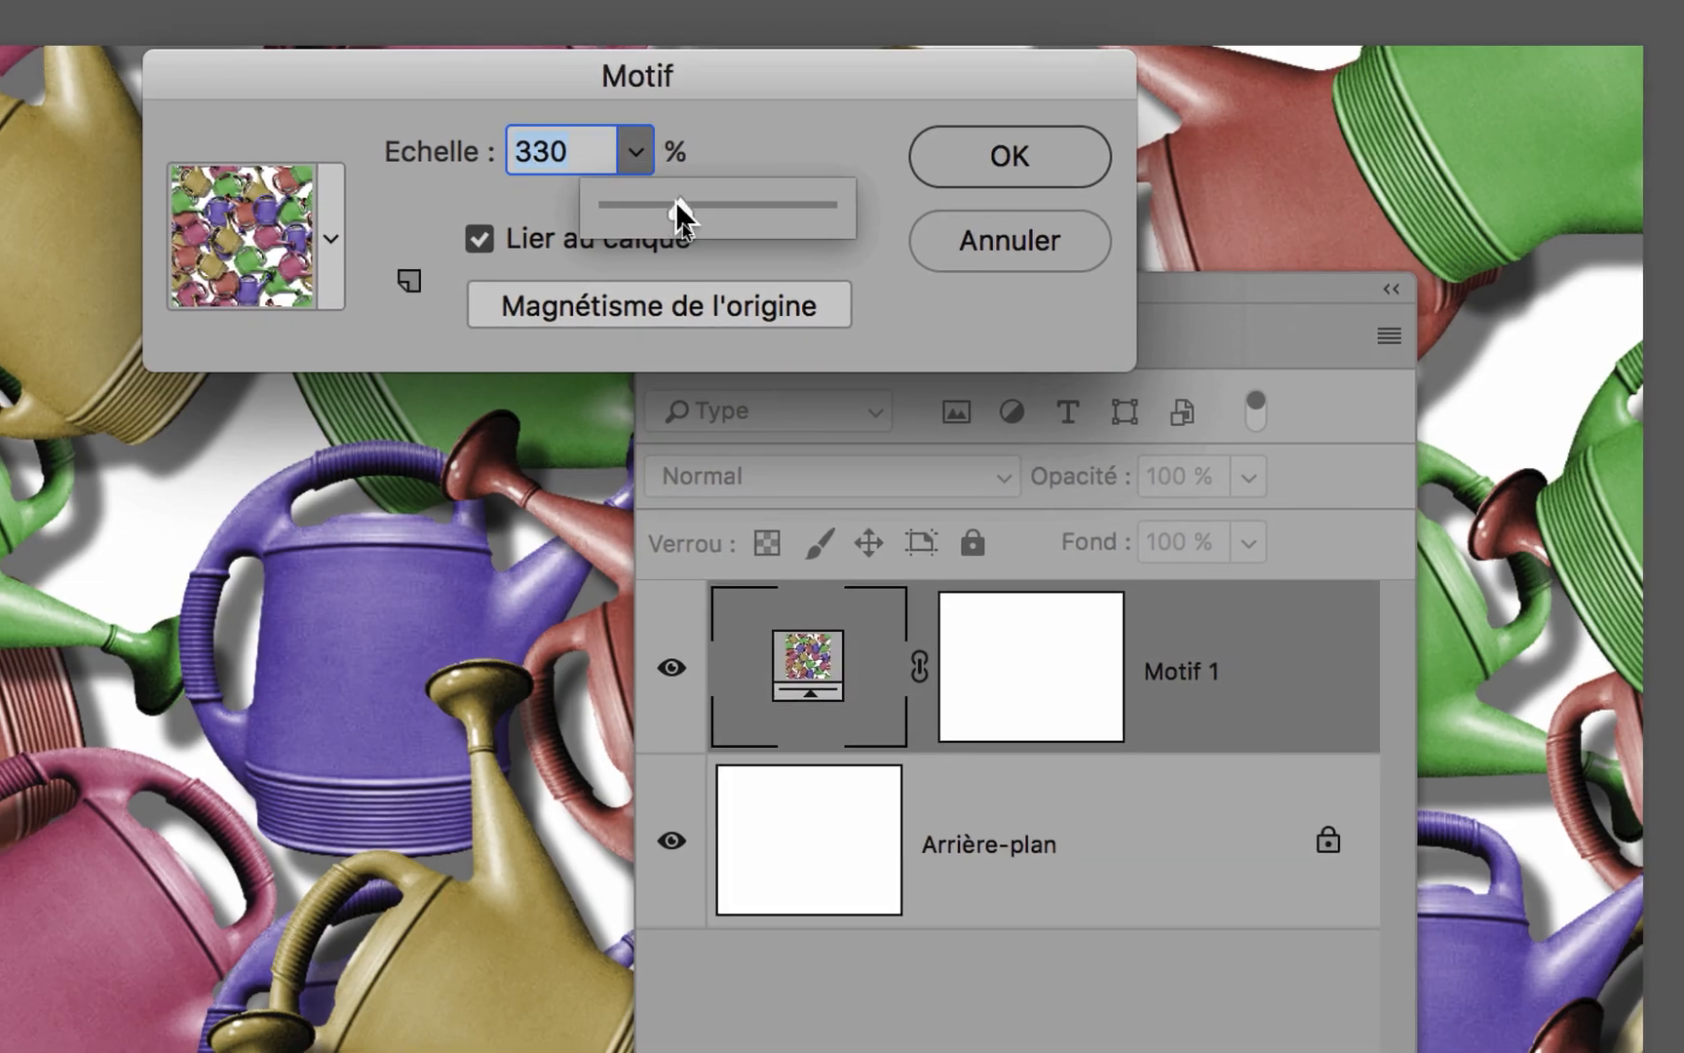
left_click(658, 238)
left_click_drag(659, 201, 662, 203)
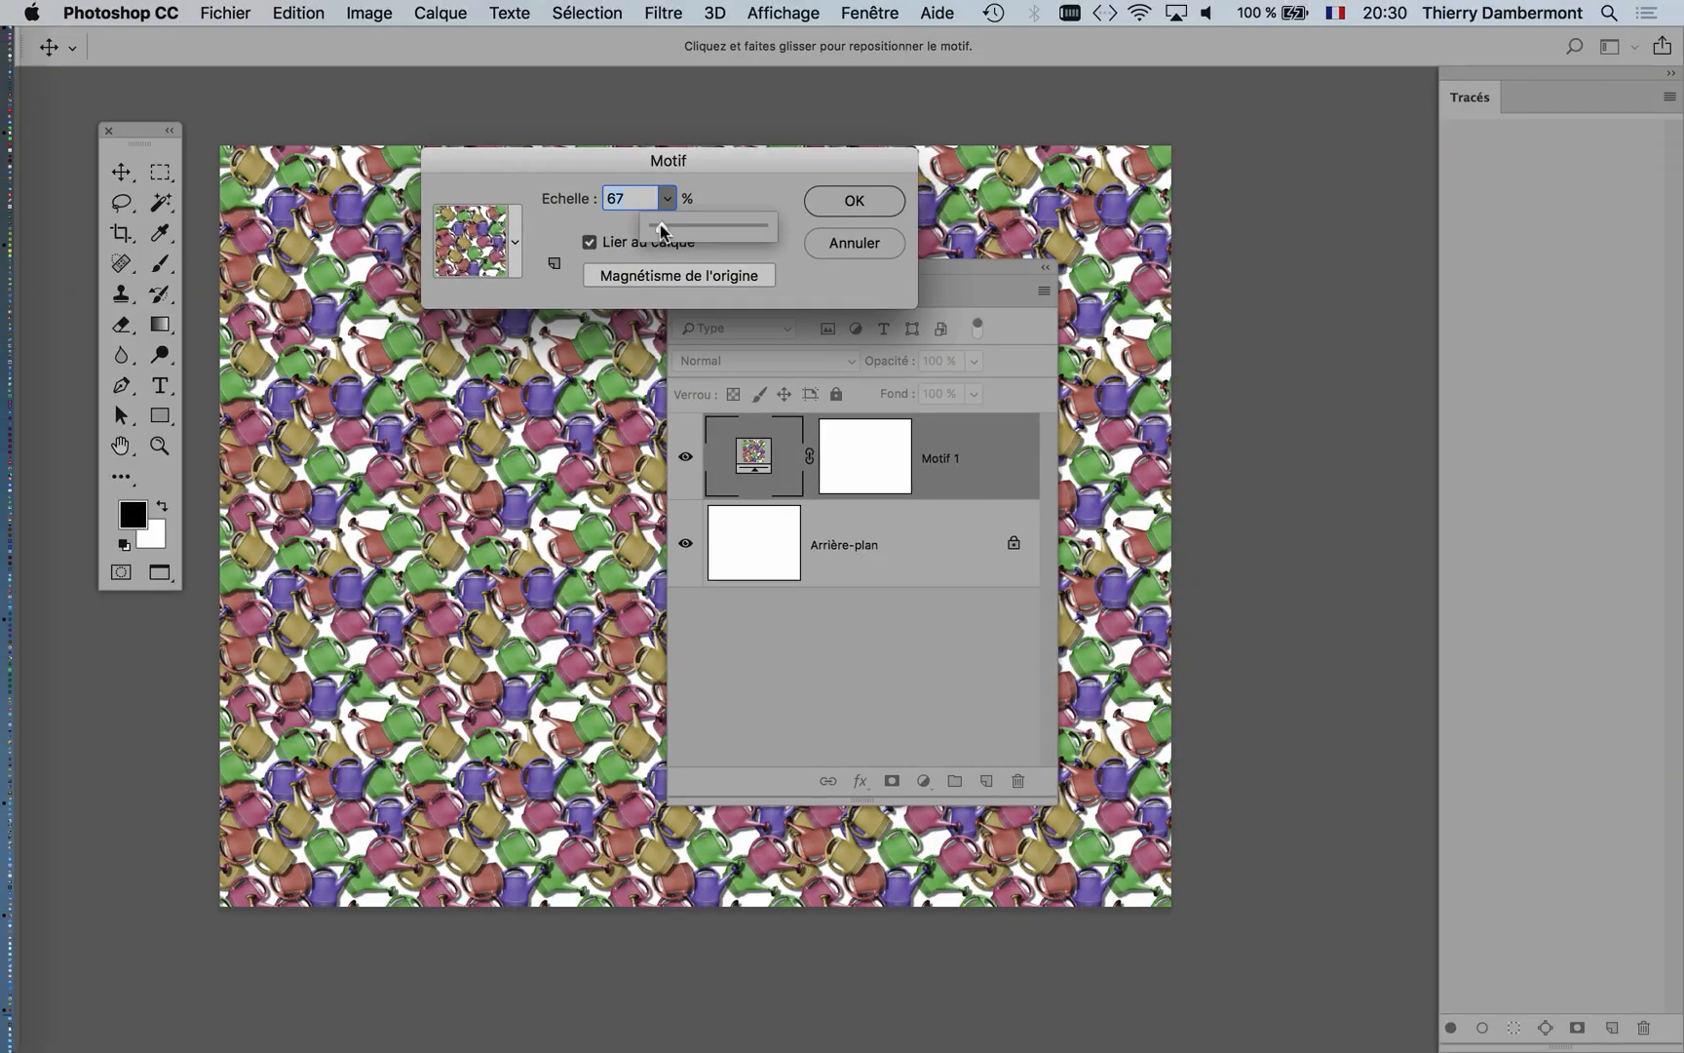
left_click_drag(659, 203, 669, 228)
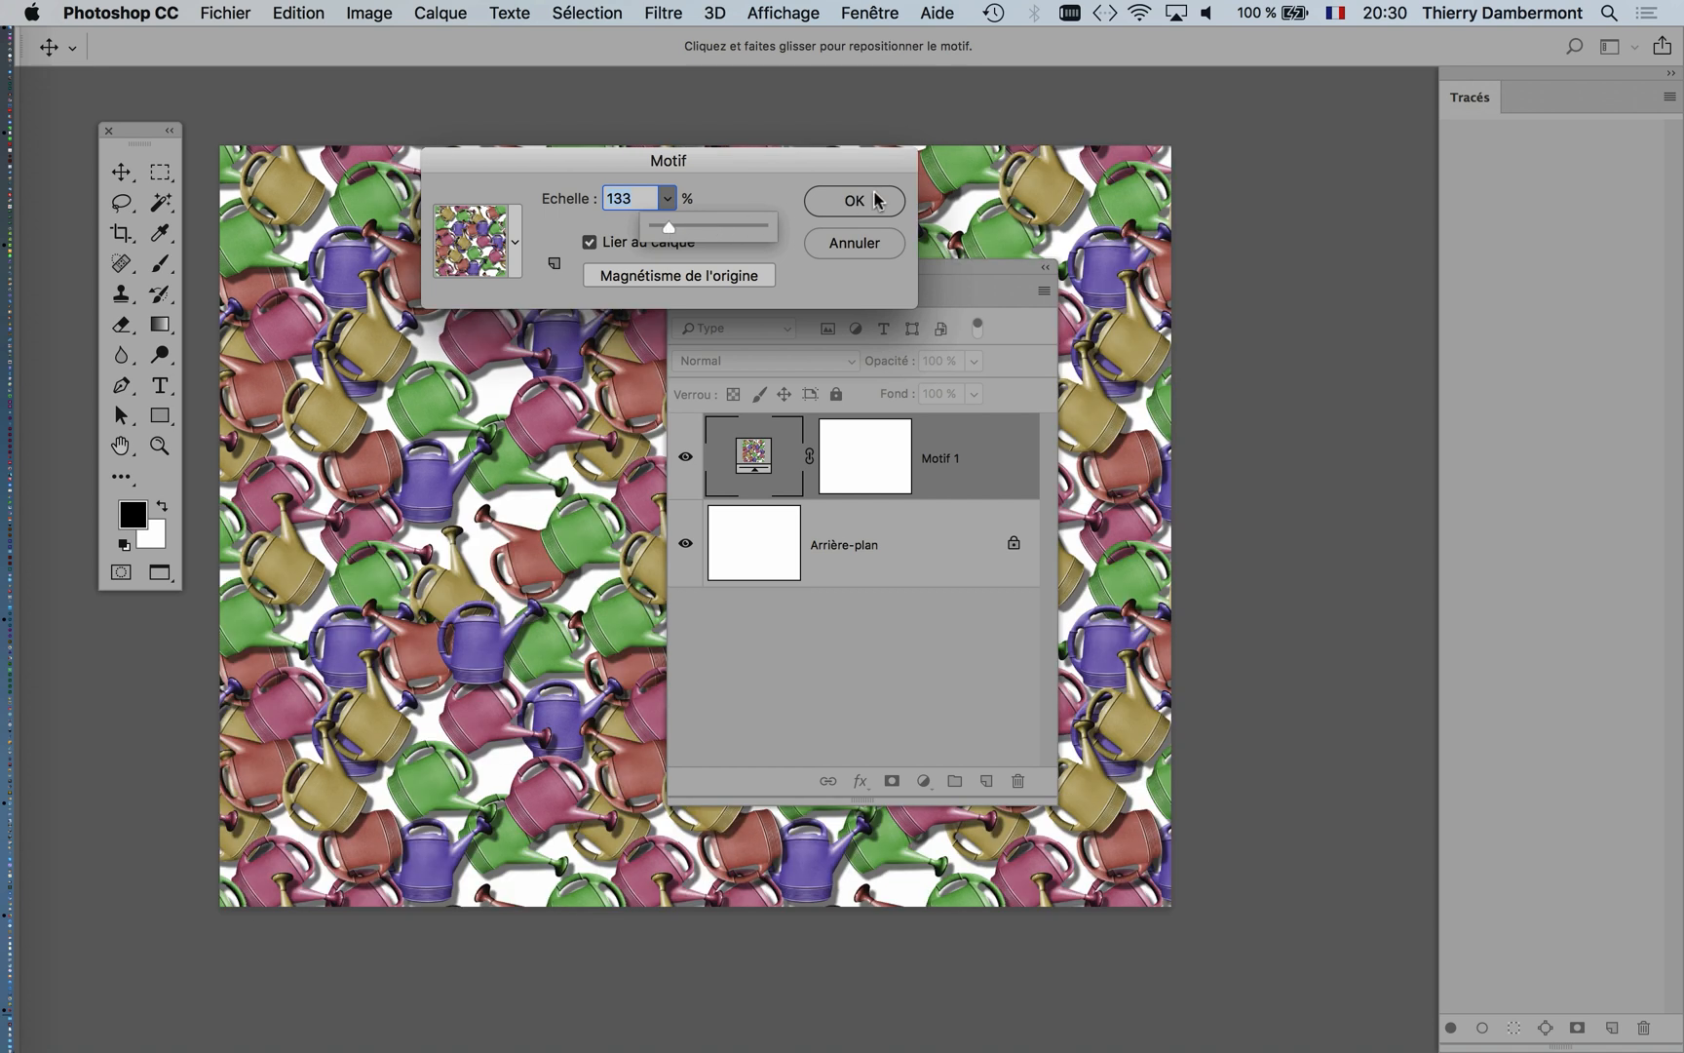
left_click(877, 201)
Step: Add an empty layer between the background and the Motif 1 pattern layer
left_click_drag(905, 274, 1171, 222)
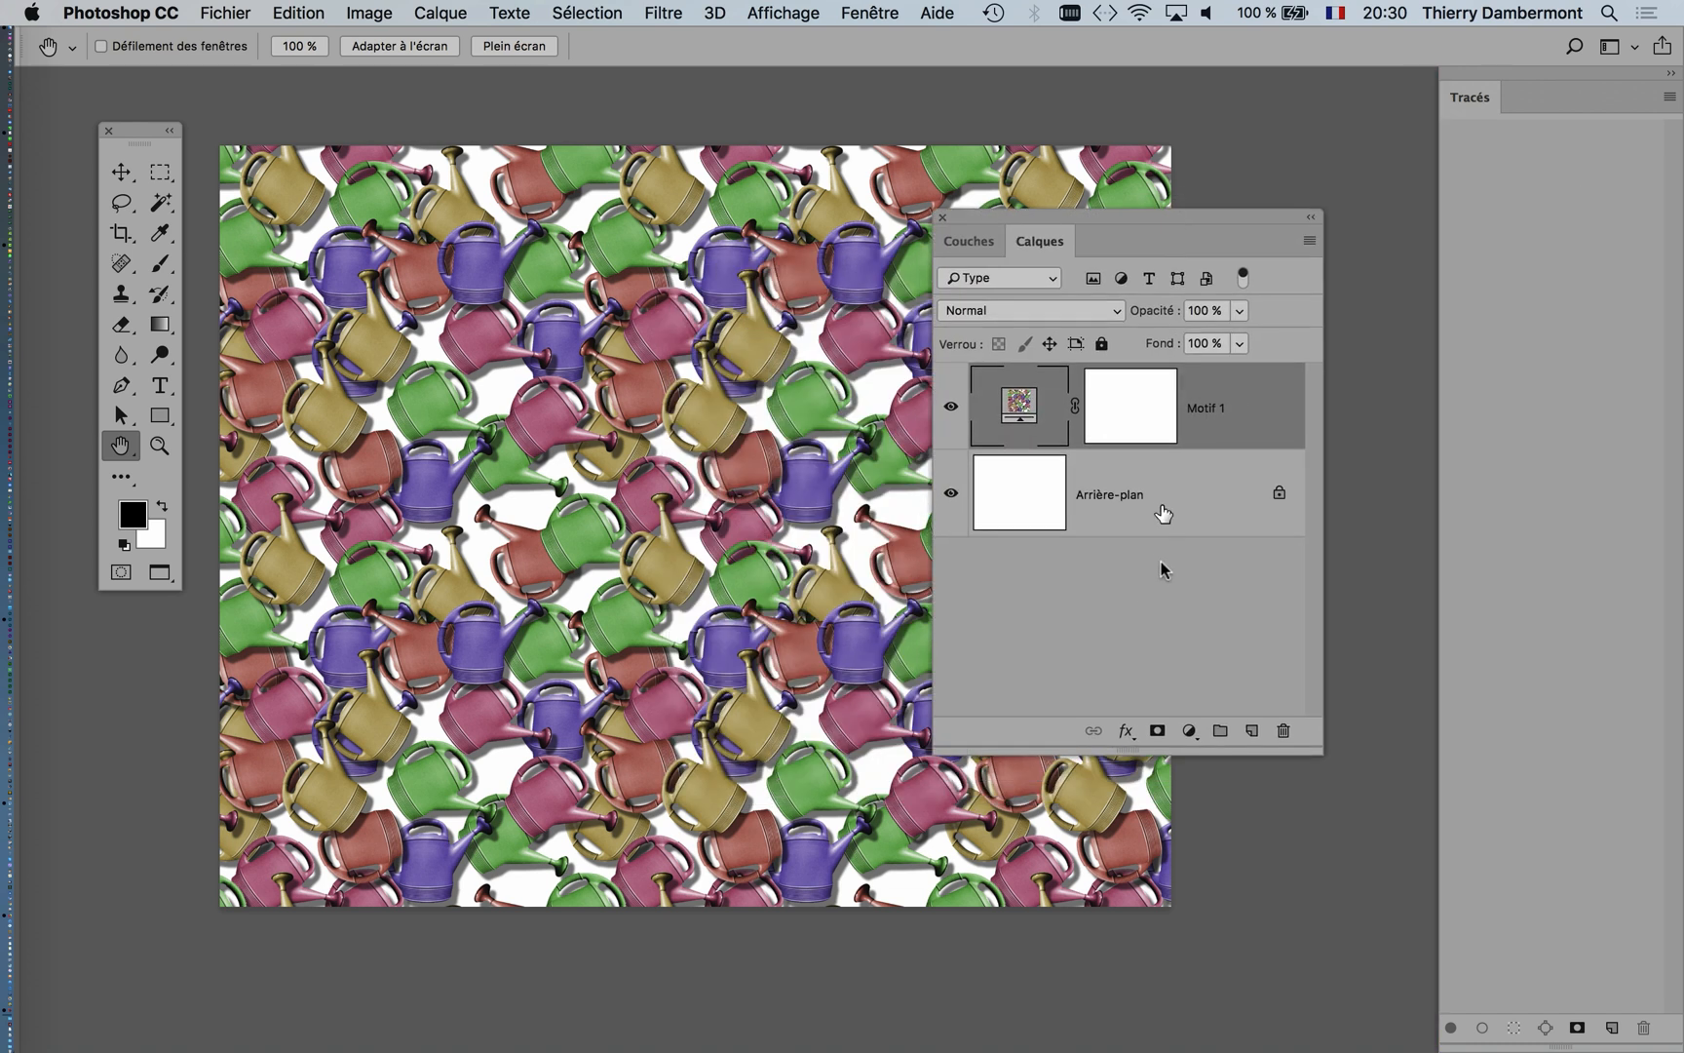
left_click(1163, 511)
left_click(1250, 730)
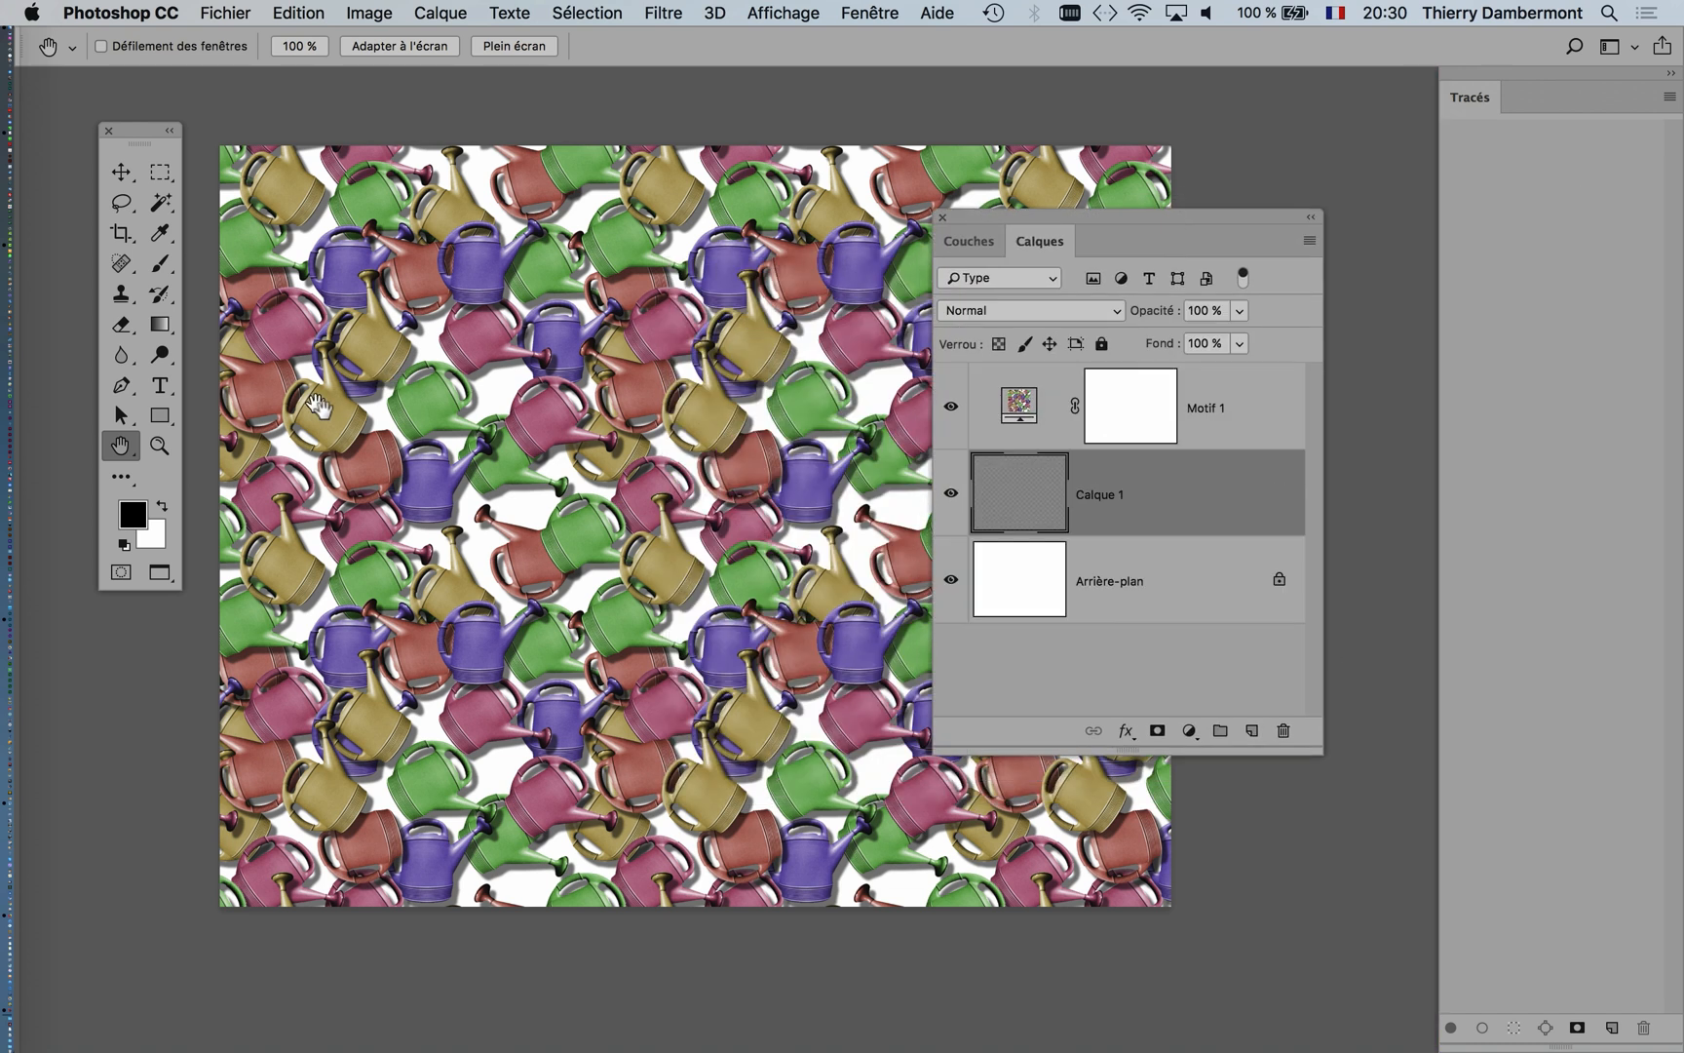
Step: Hide the Motif 1 layer and brush a broad purple shape across the middle of Calque 1
left_click(155, 269)
left_click(951, 405)
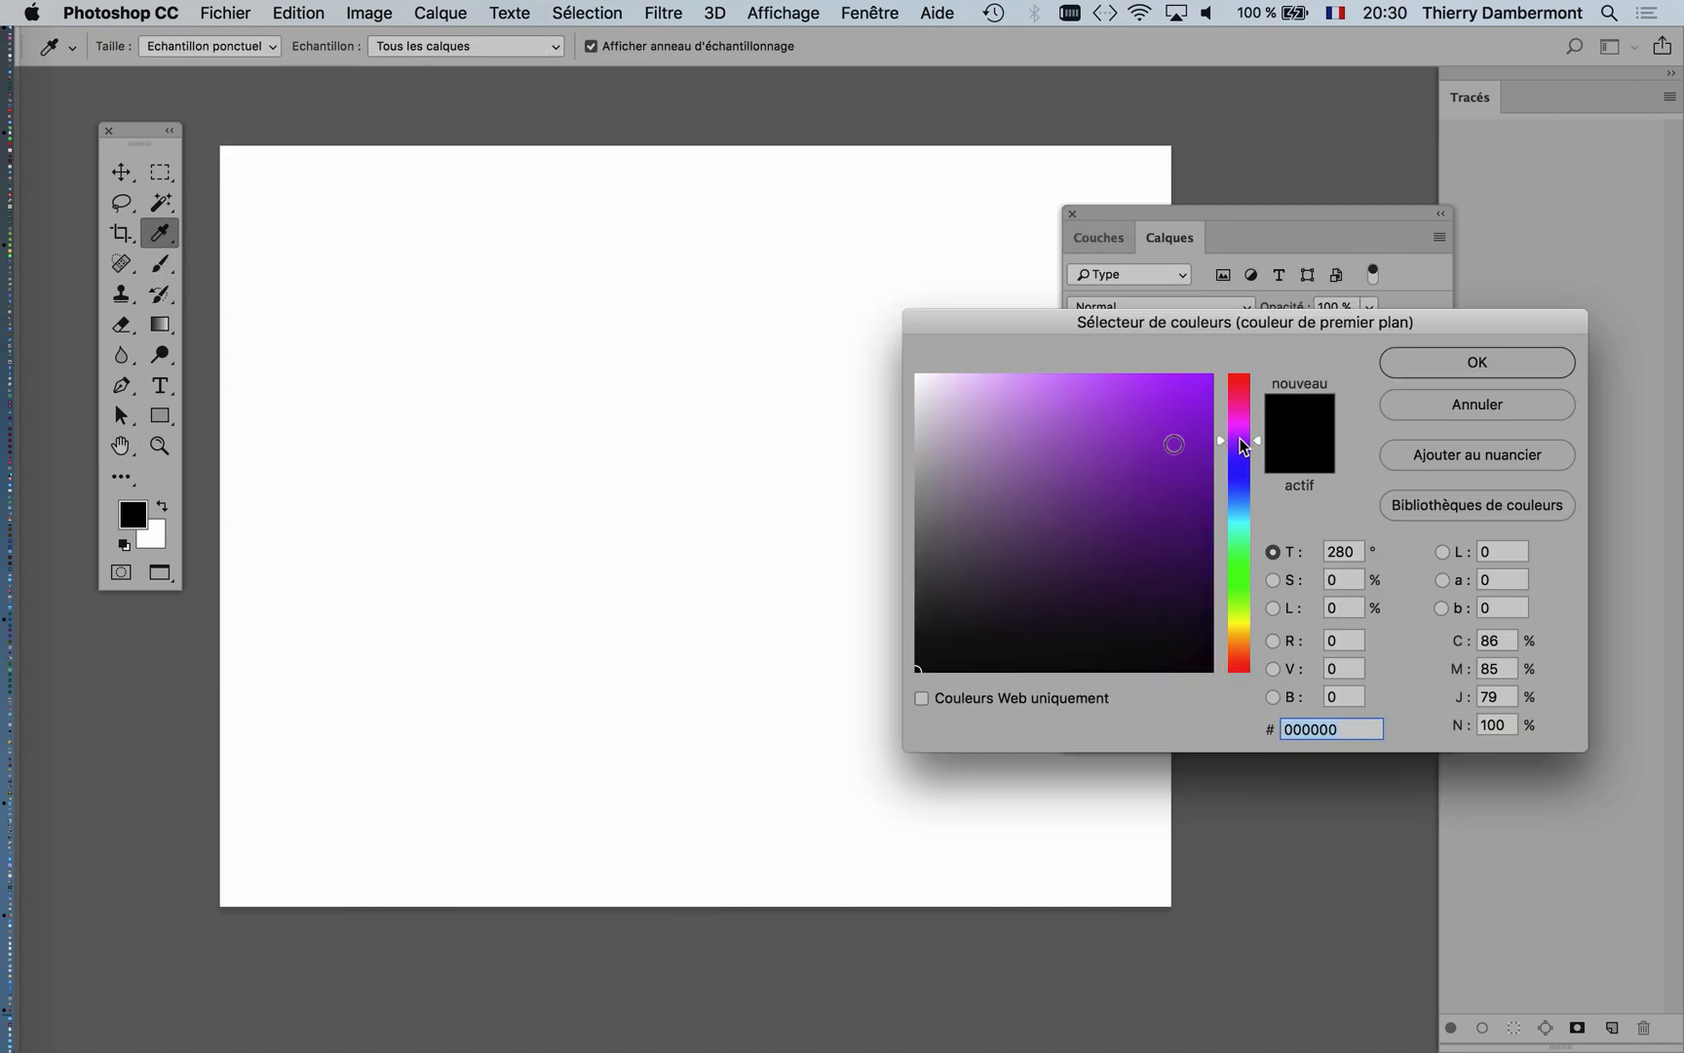
left_click(1097, 434)
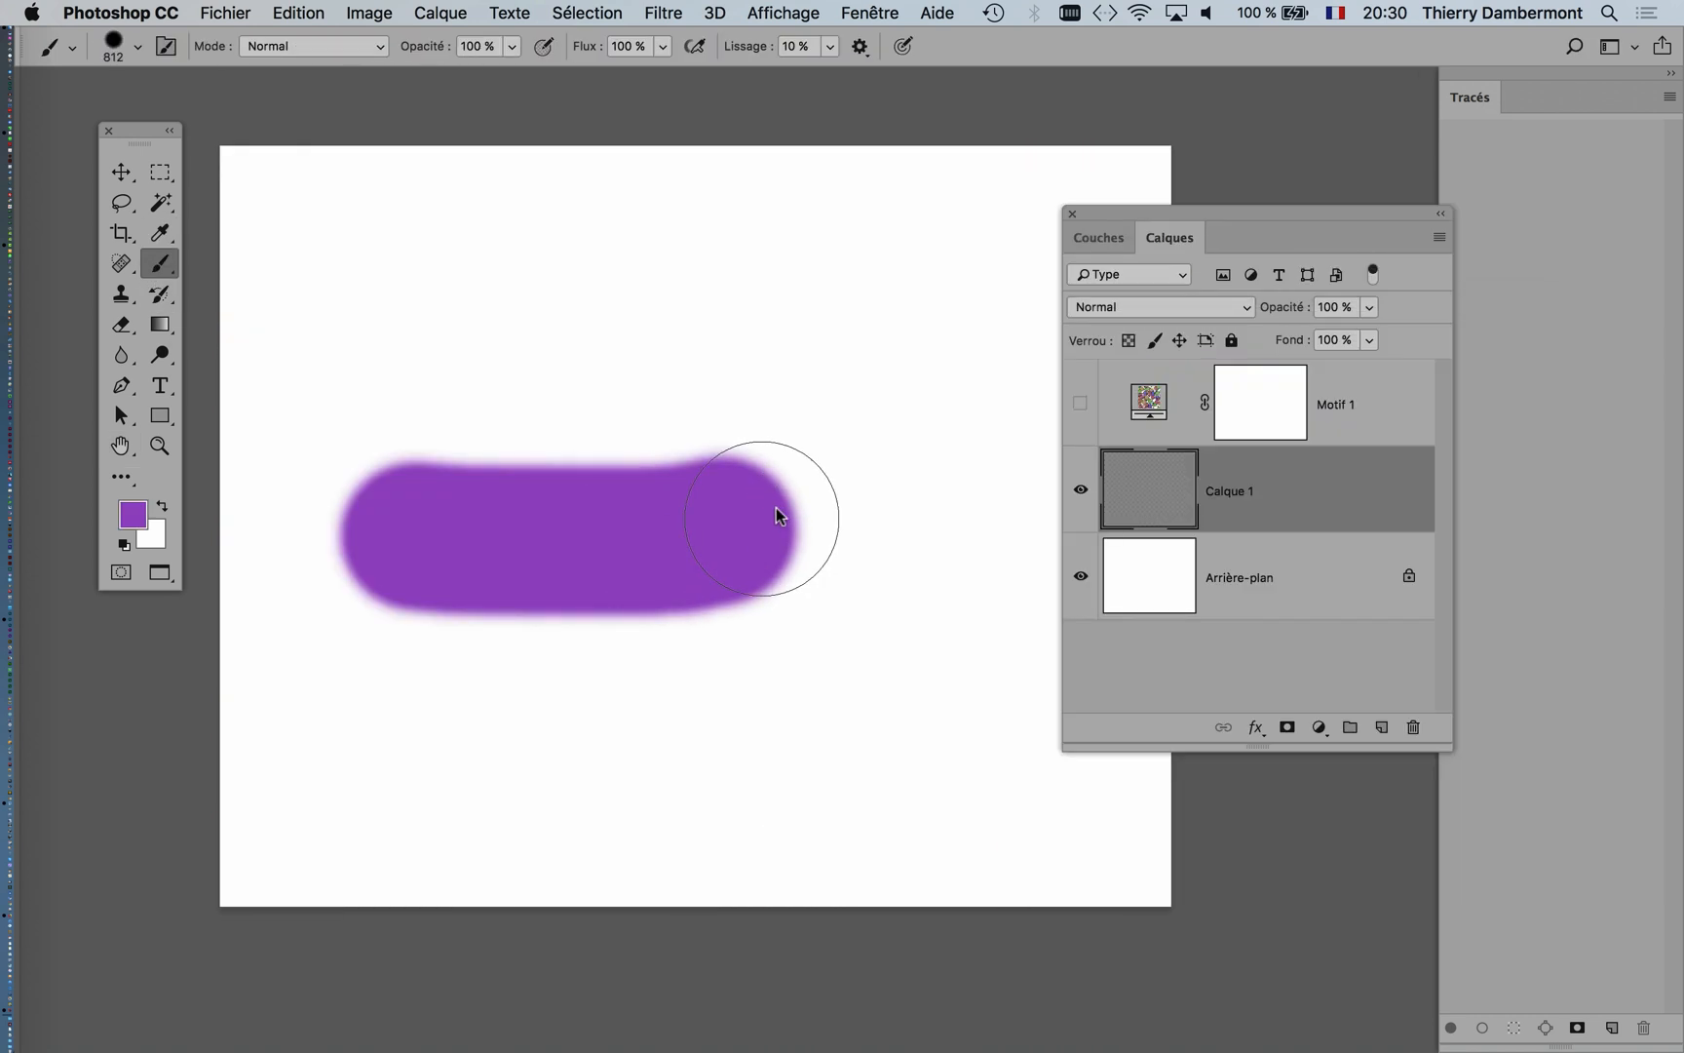
mouse_move(775, 507)
left_mouse_down()
mouse_move(753, 592)
mouse_move(454, 616)
mouse_move(682, 633)
left_mouse_up()
Step: Show the Motif 1 layer again and invert its layer mask to black
left_click(1080, 404)
left_click(1256, 417)
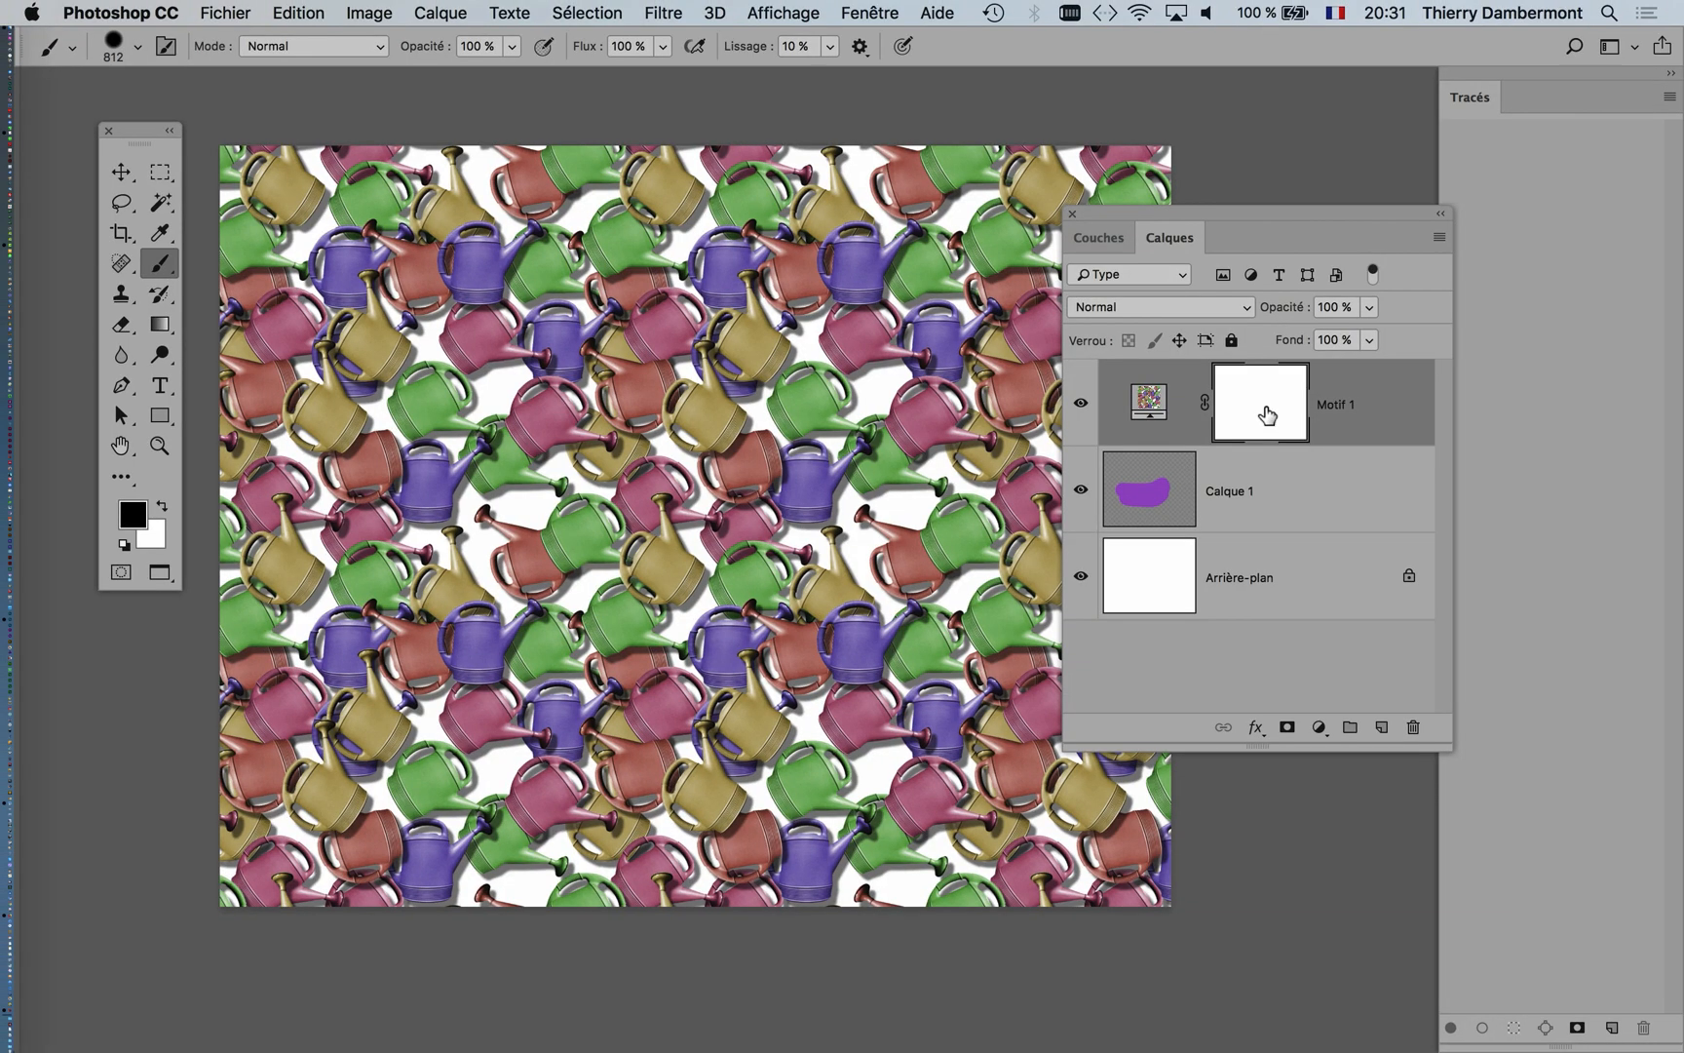
key("super+i")
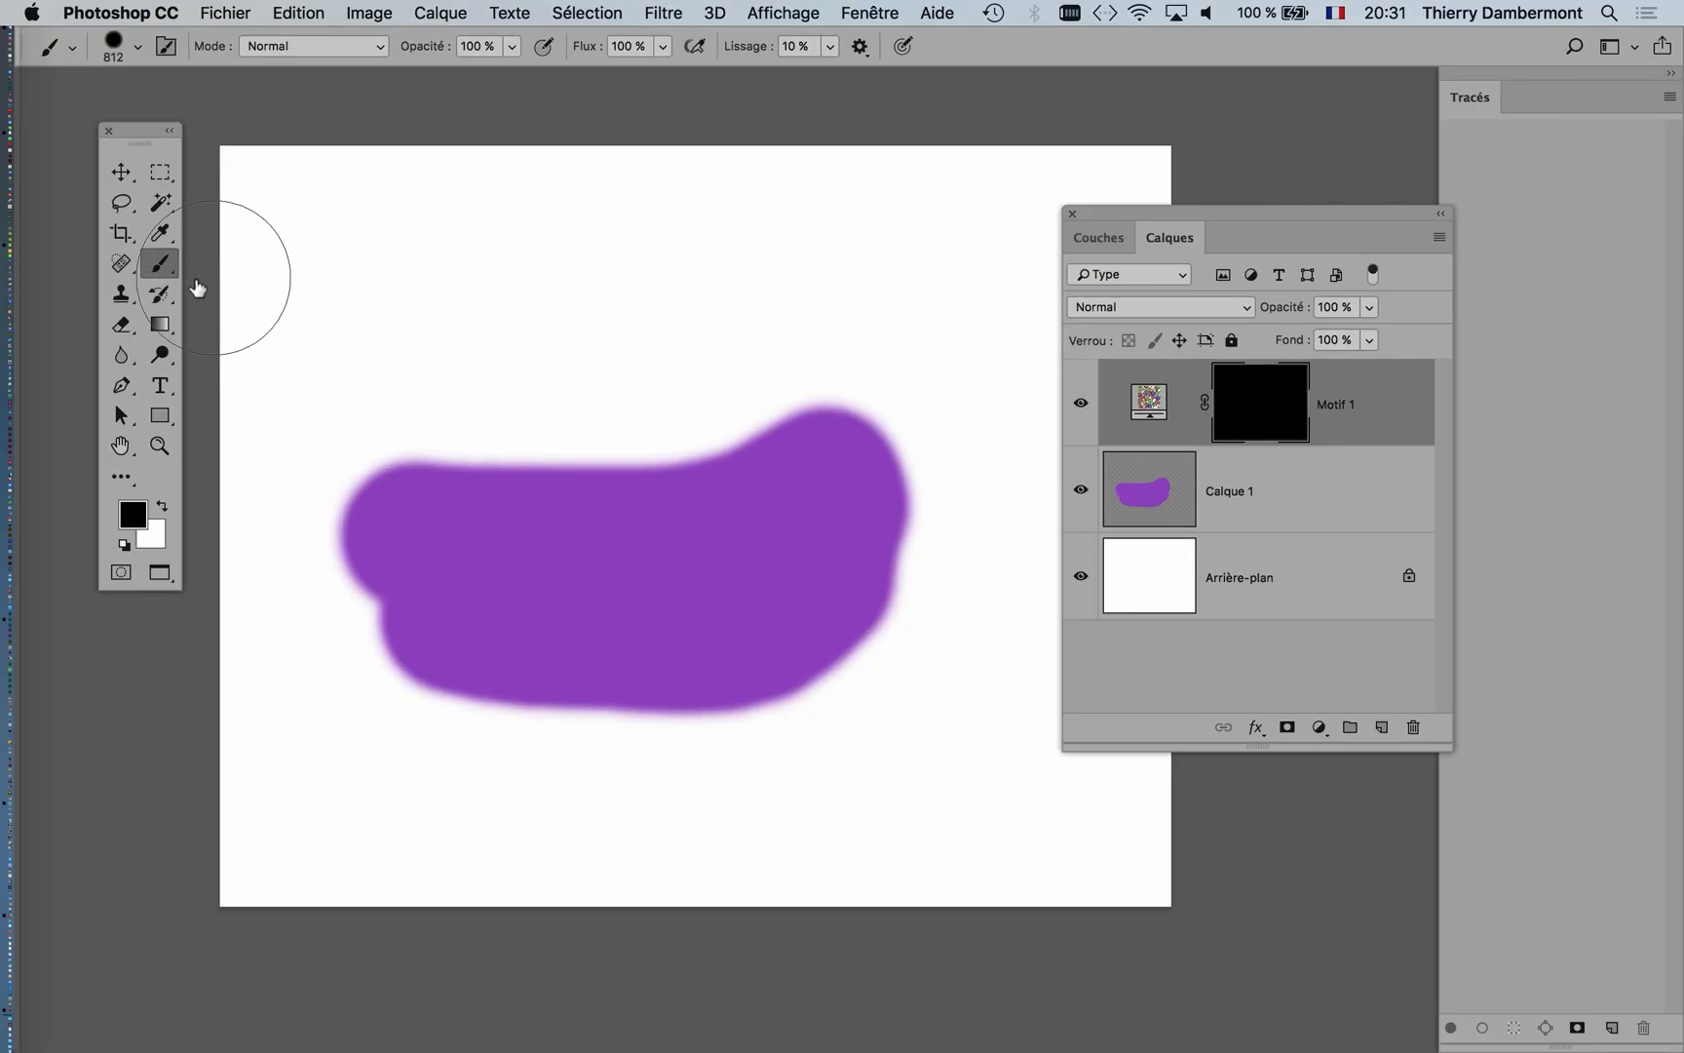
Step: Paint a vertical bean-shaped white area on the Motif 1 mask to reveal the pattern over the purple shape
left_click(163, 507)
left_click_drag(658, 592, 612, 603)
mouse_move(559, 506)
left_mouse_down()
mouse_move(523, 483)
mouse_move(565, 610)
mouse_move(516, 702)
mouse_move(615, 709)
mouse_move(653, 676)
mouse_move(639, 500)
mouse_move(618, 474)
mouse_move(560, 473)
mouse_move(592, 719)
mouse_move(504, 734)
mouse_move(583, 767)
mouse_move(634, 729)
mouse_move(669, 738)
left_mouse_up()
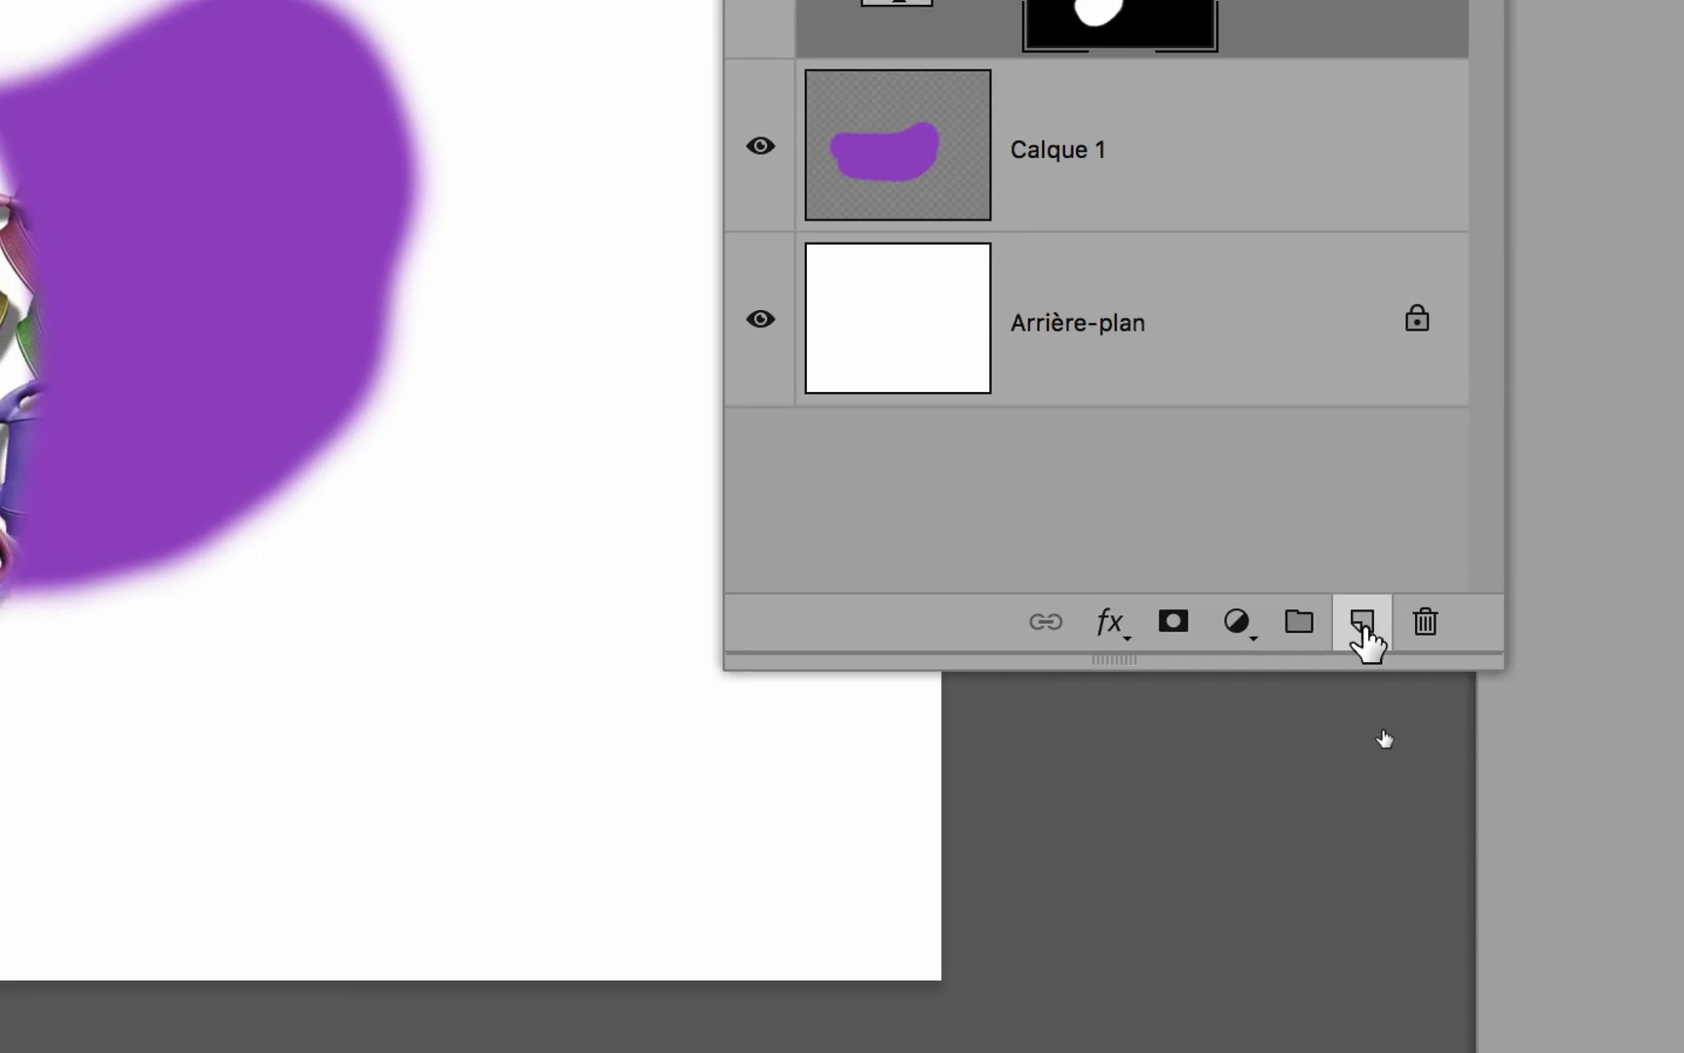
Step: Add an empty layer above Motif 1 and clip it to that pattern layer
left_click(1363, 627)
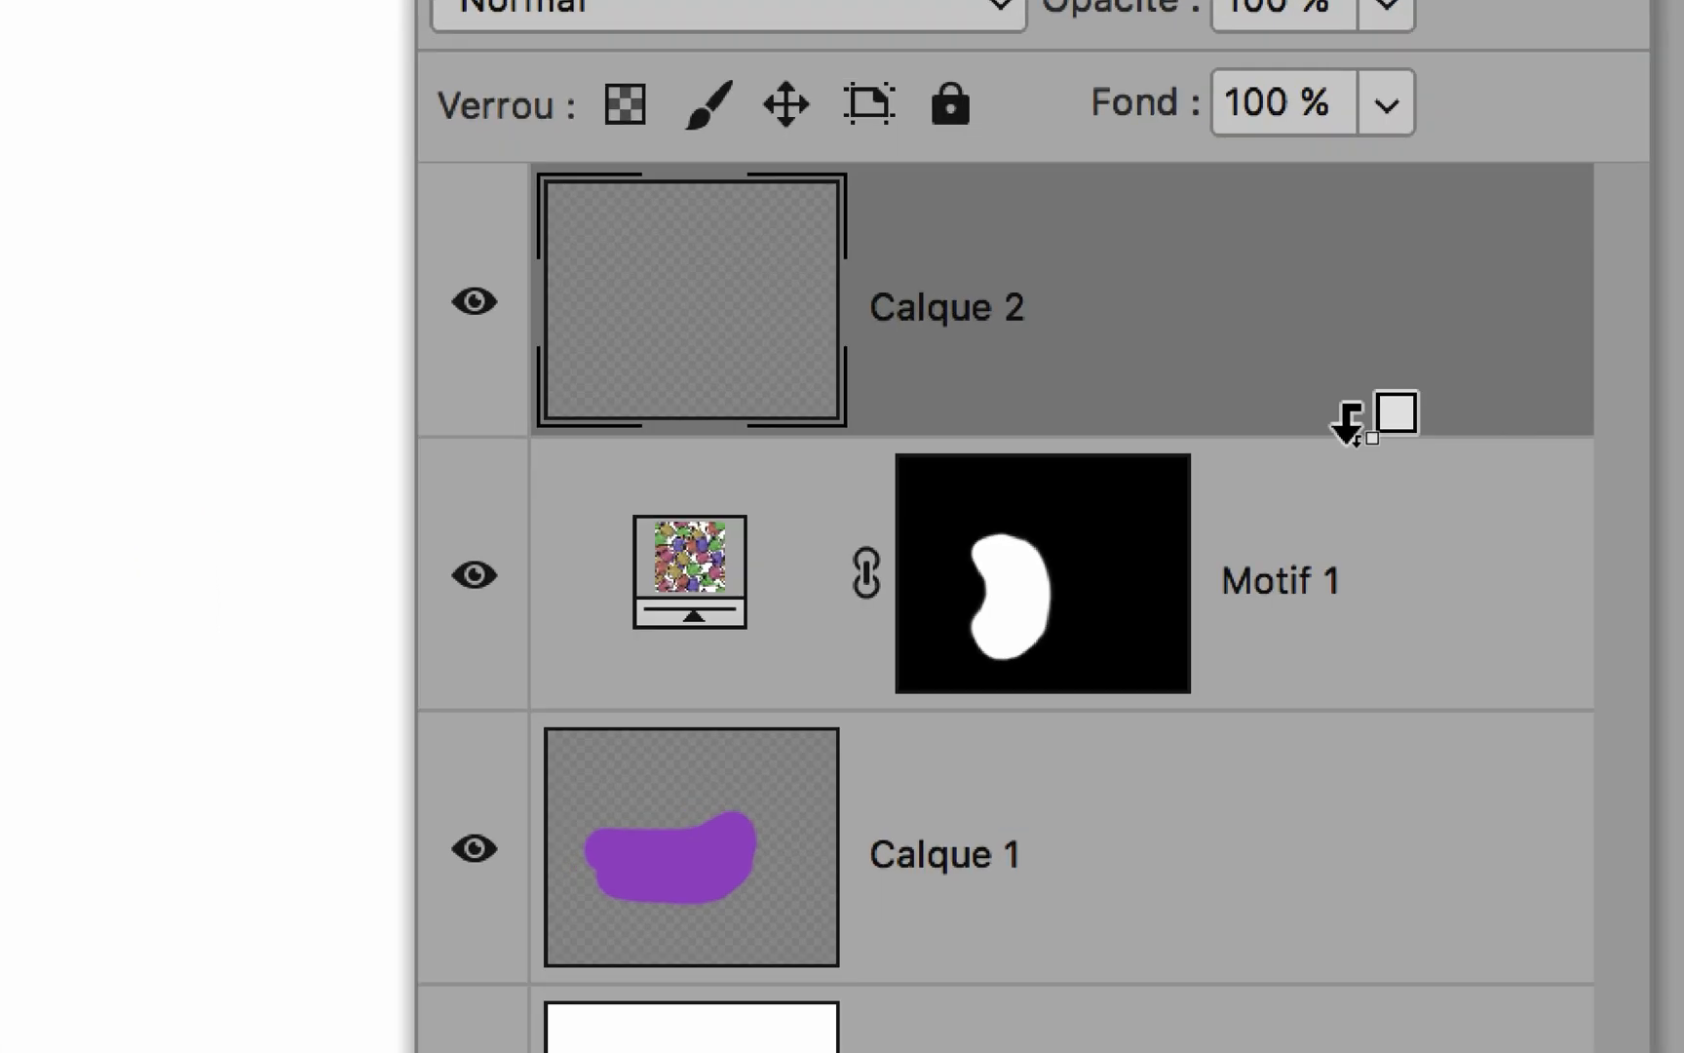
left_click(1349, 419, "alt")
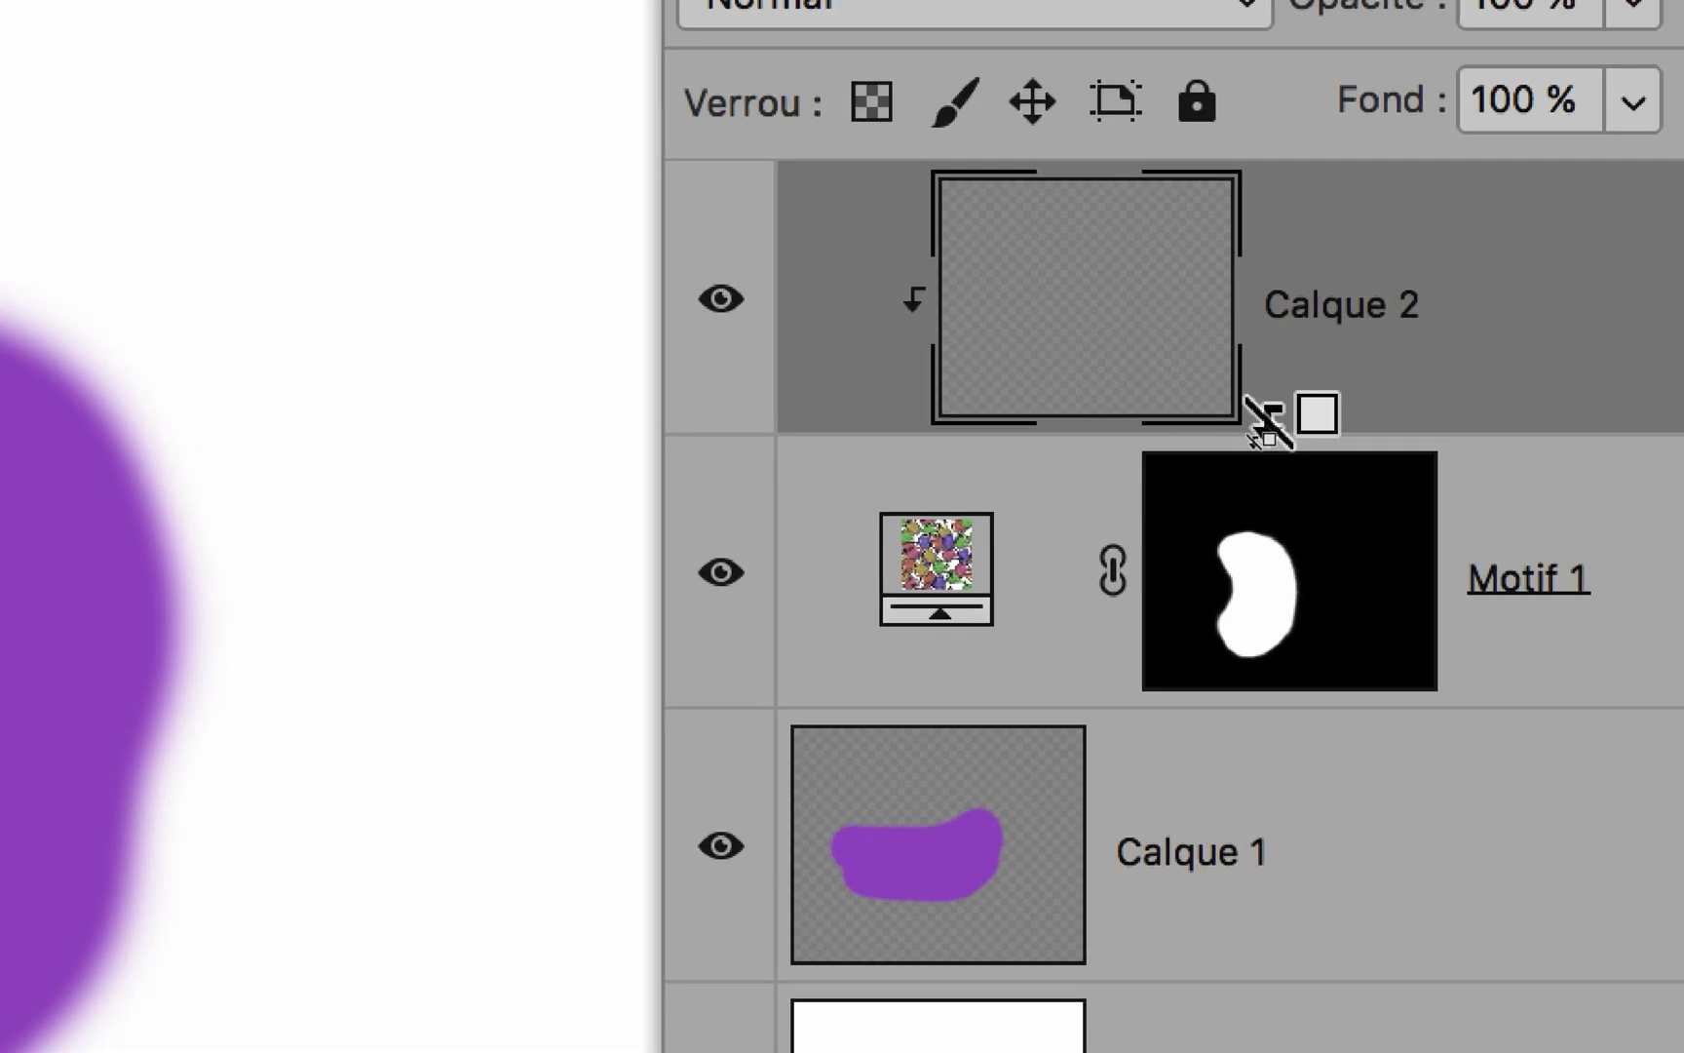
left_click(1285, 324, "alt")
left_click(1267, 421, "alt")
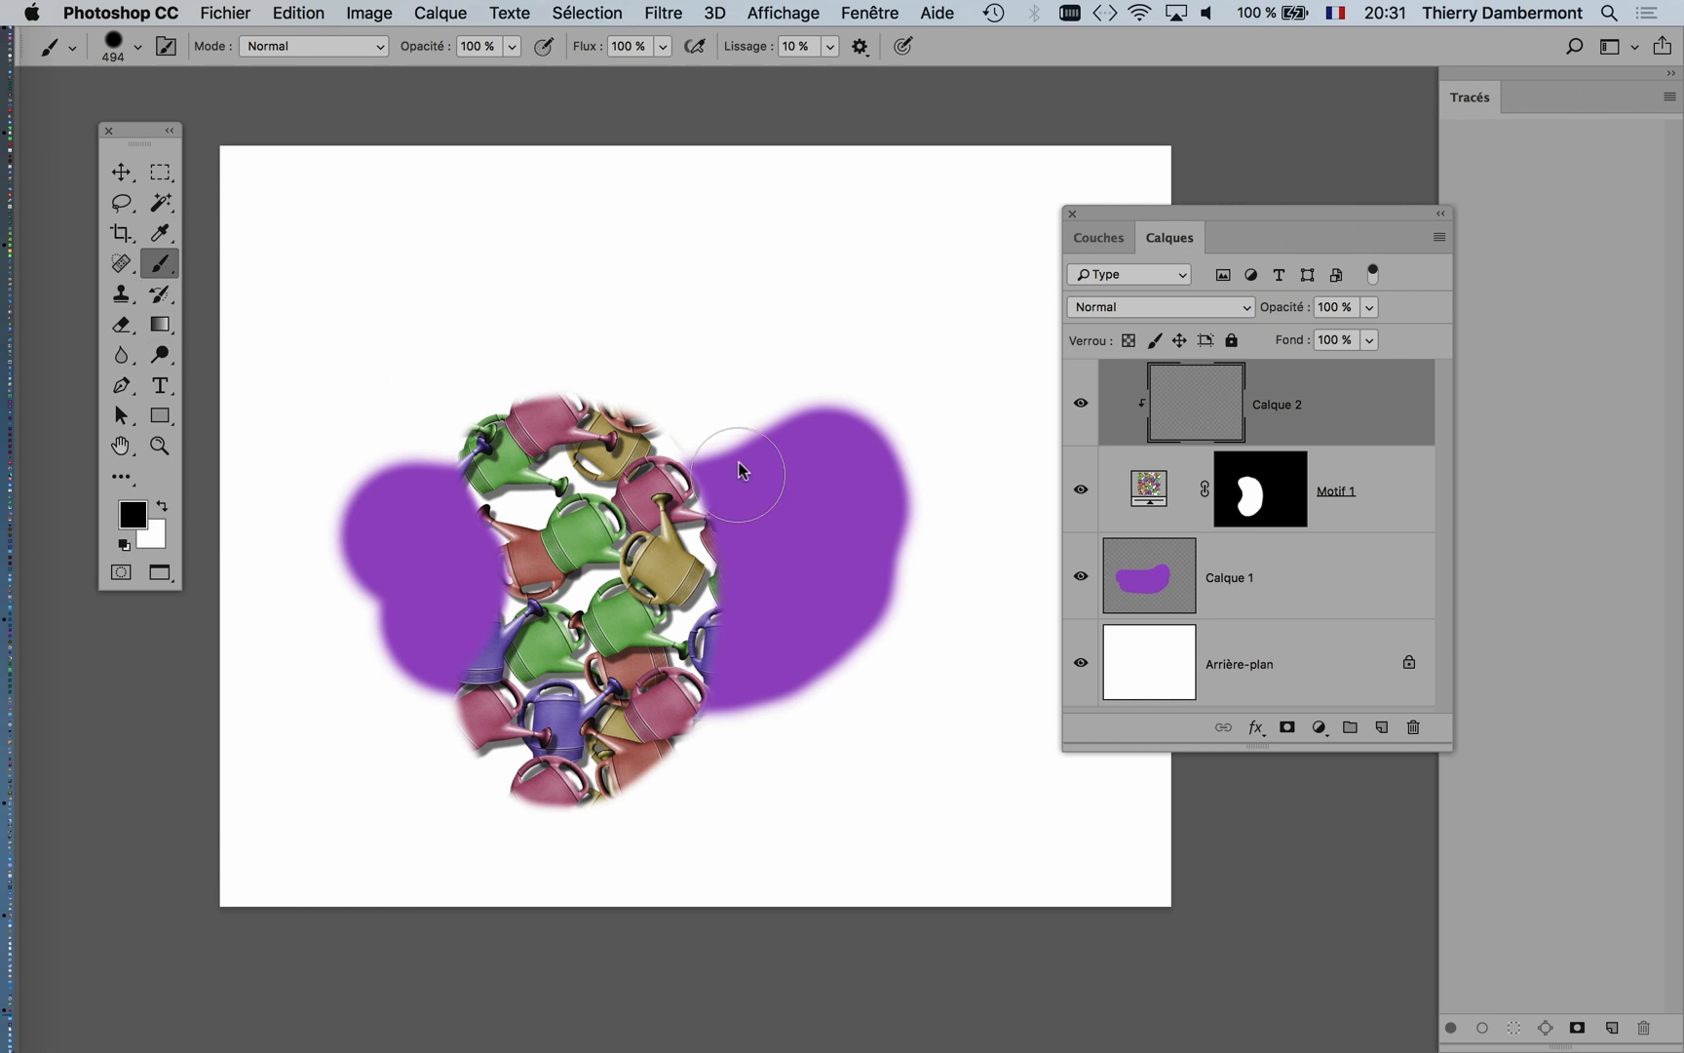
Step: Paint black shading on Calque 2 along the right and lower edges of the pattern shape with a large soft brush
left_click_drag(665, 336, 700, 348)
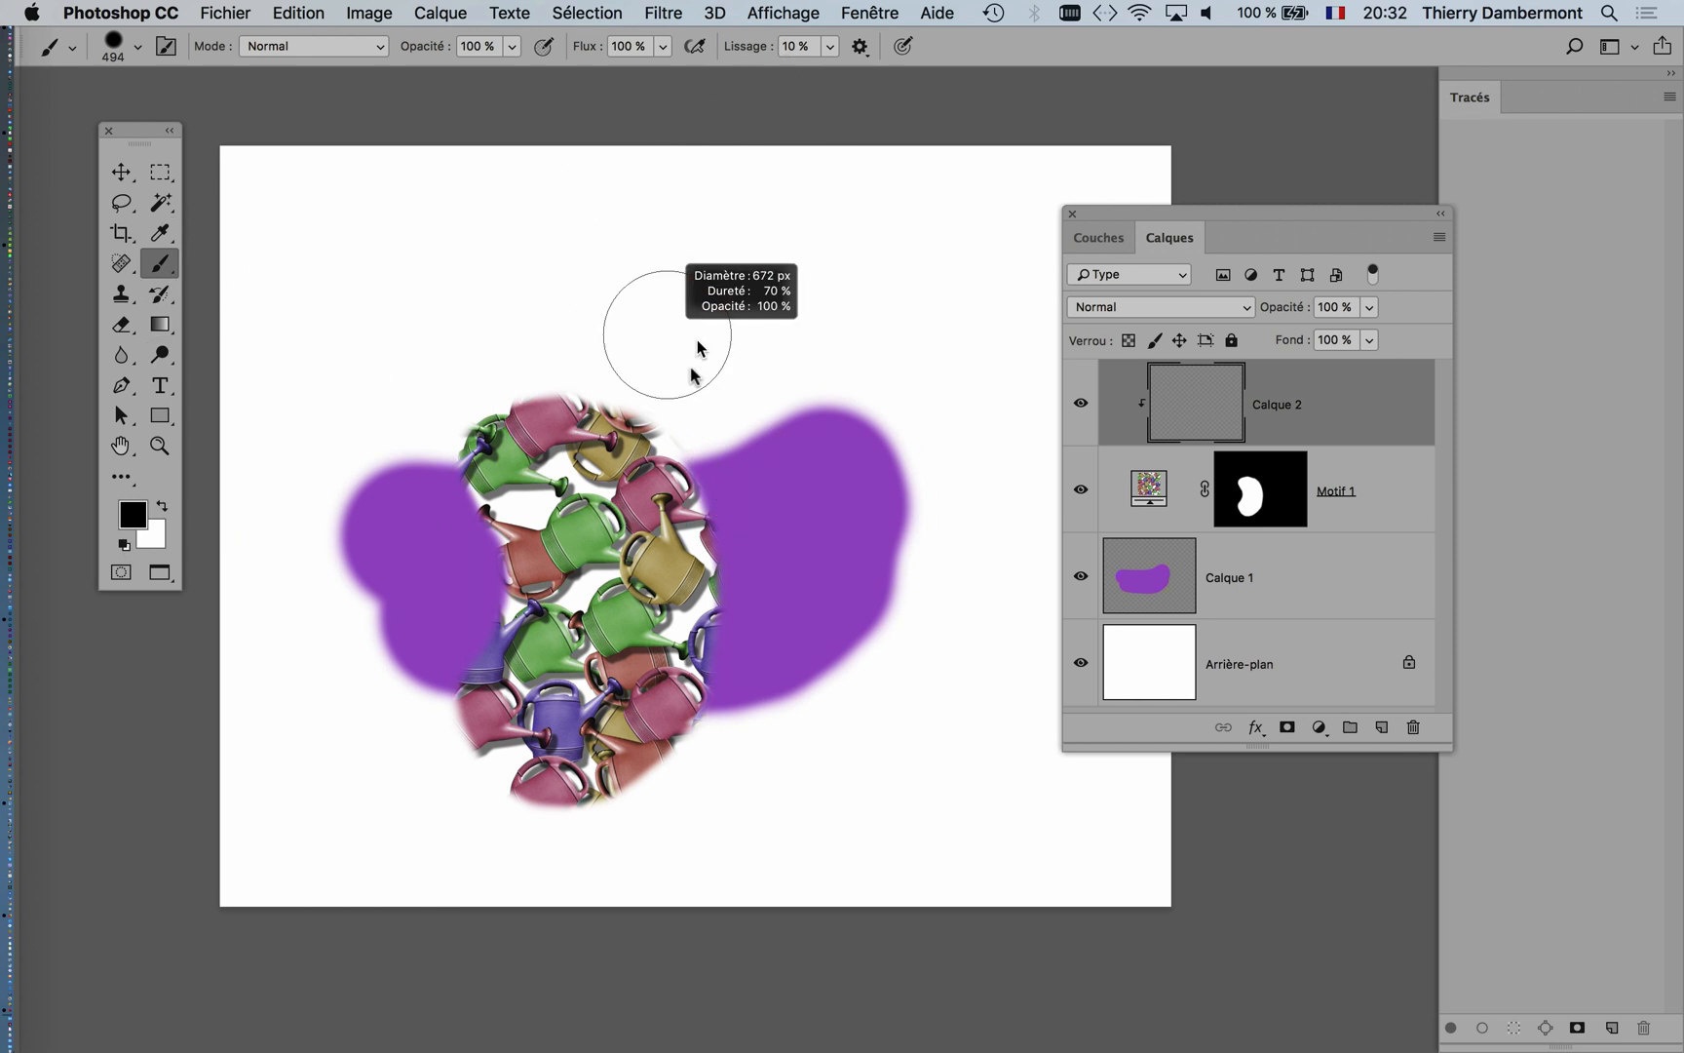
left_click_drag(816, 544, 831, 536)
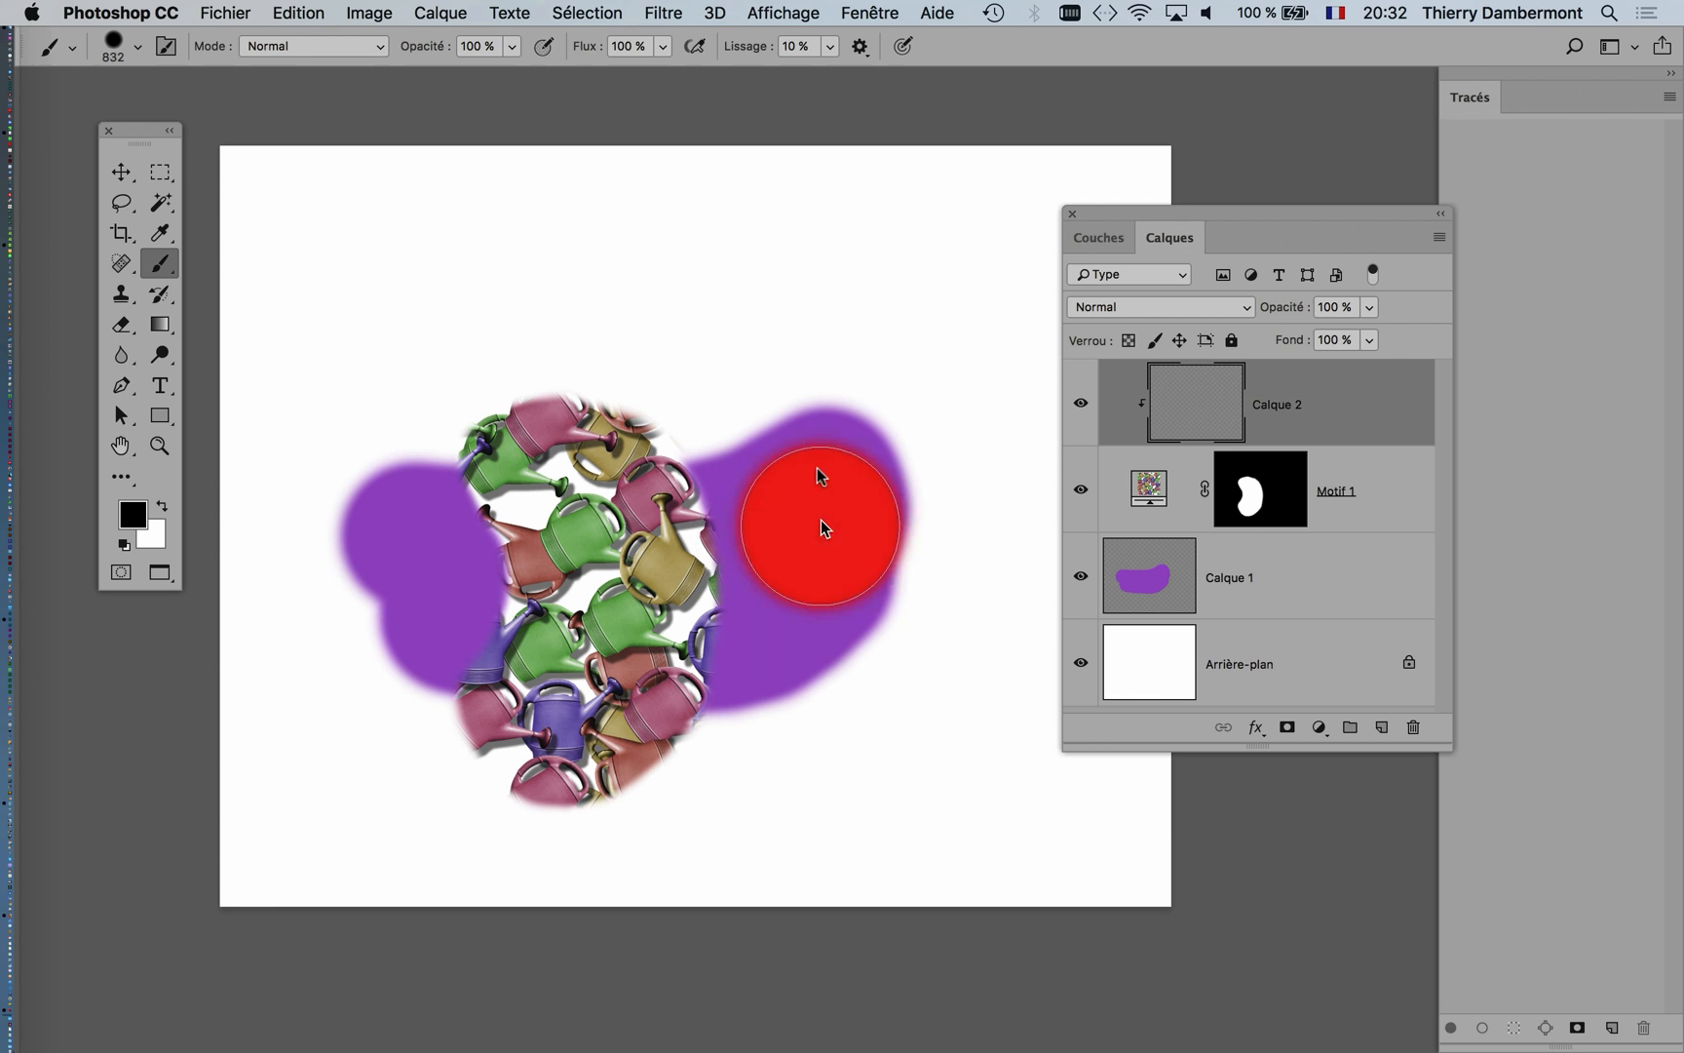
left_click_drag(699, 744, 555, 842)
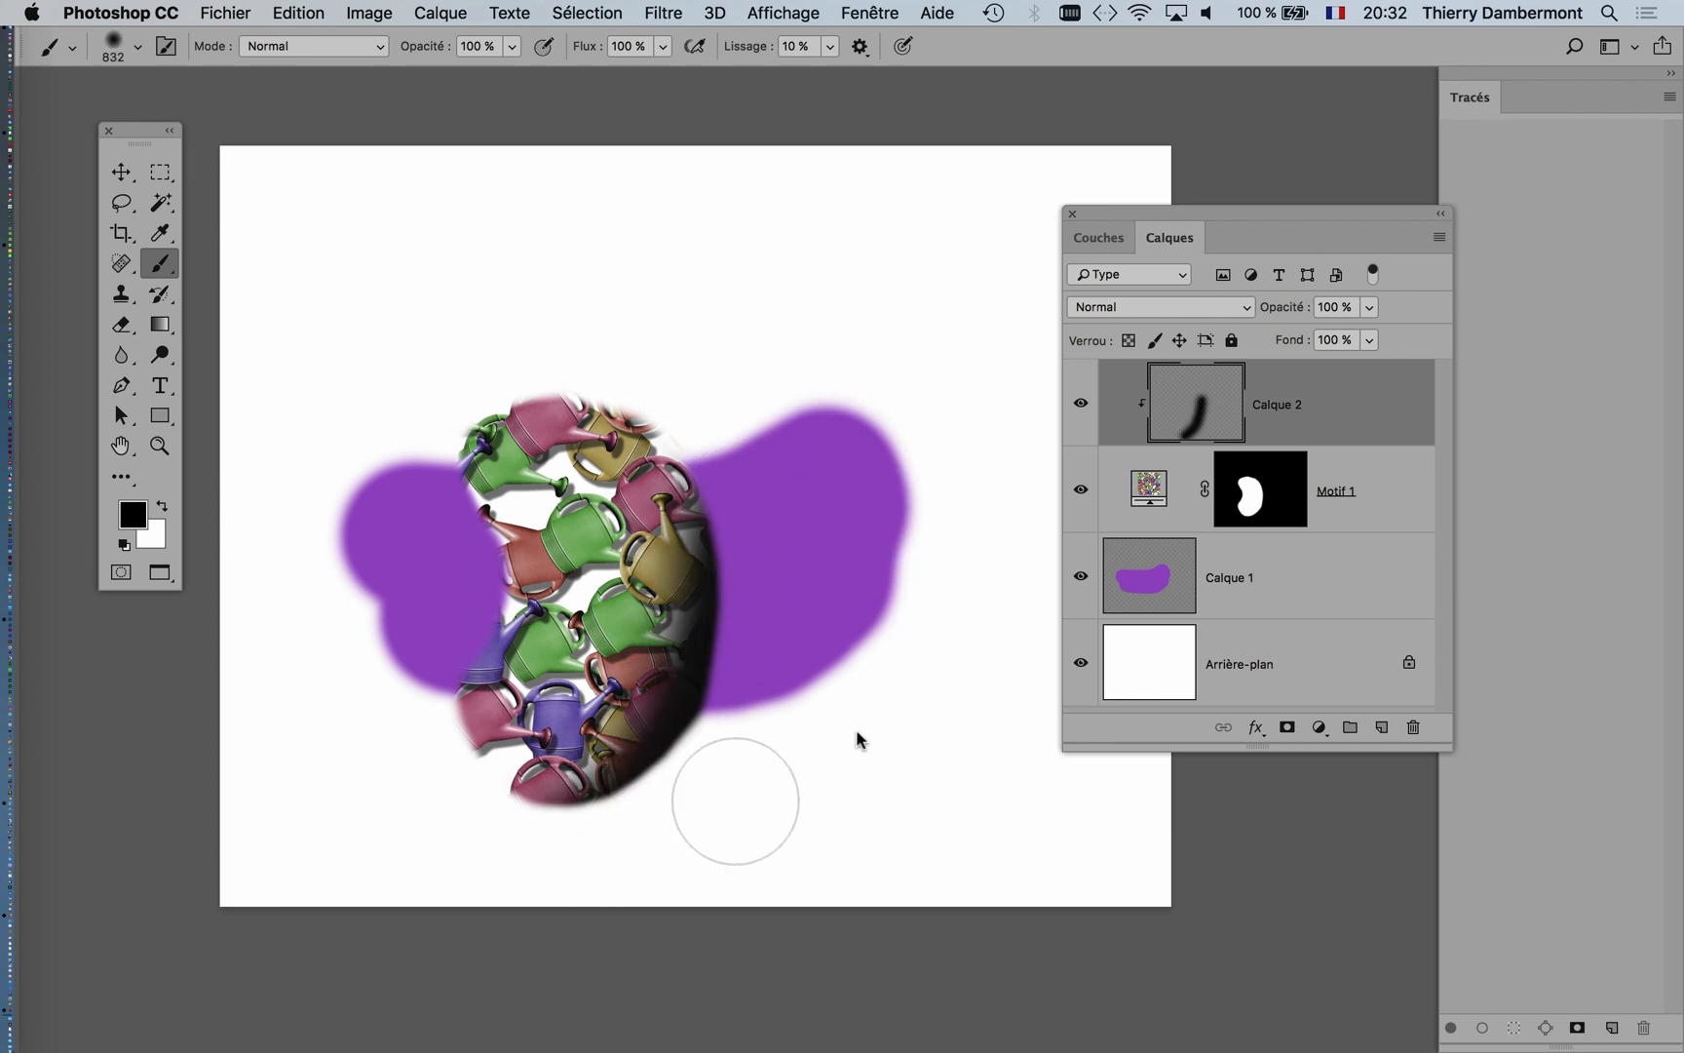
mouse_move(893, 698)
left_mouse_down()
mouse_move(907, 549)
mouse_move(986, 546)
mouse_move(1184, 630)
left_mouse_up()
mouse_move(403, 840)
left_mouse_down()
mouse_move(540, 898)
mouse_move(958, 895)
left_mouse_up()
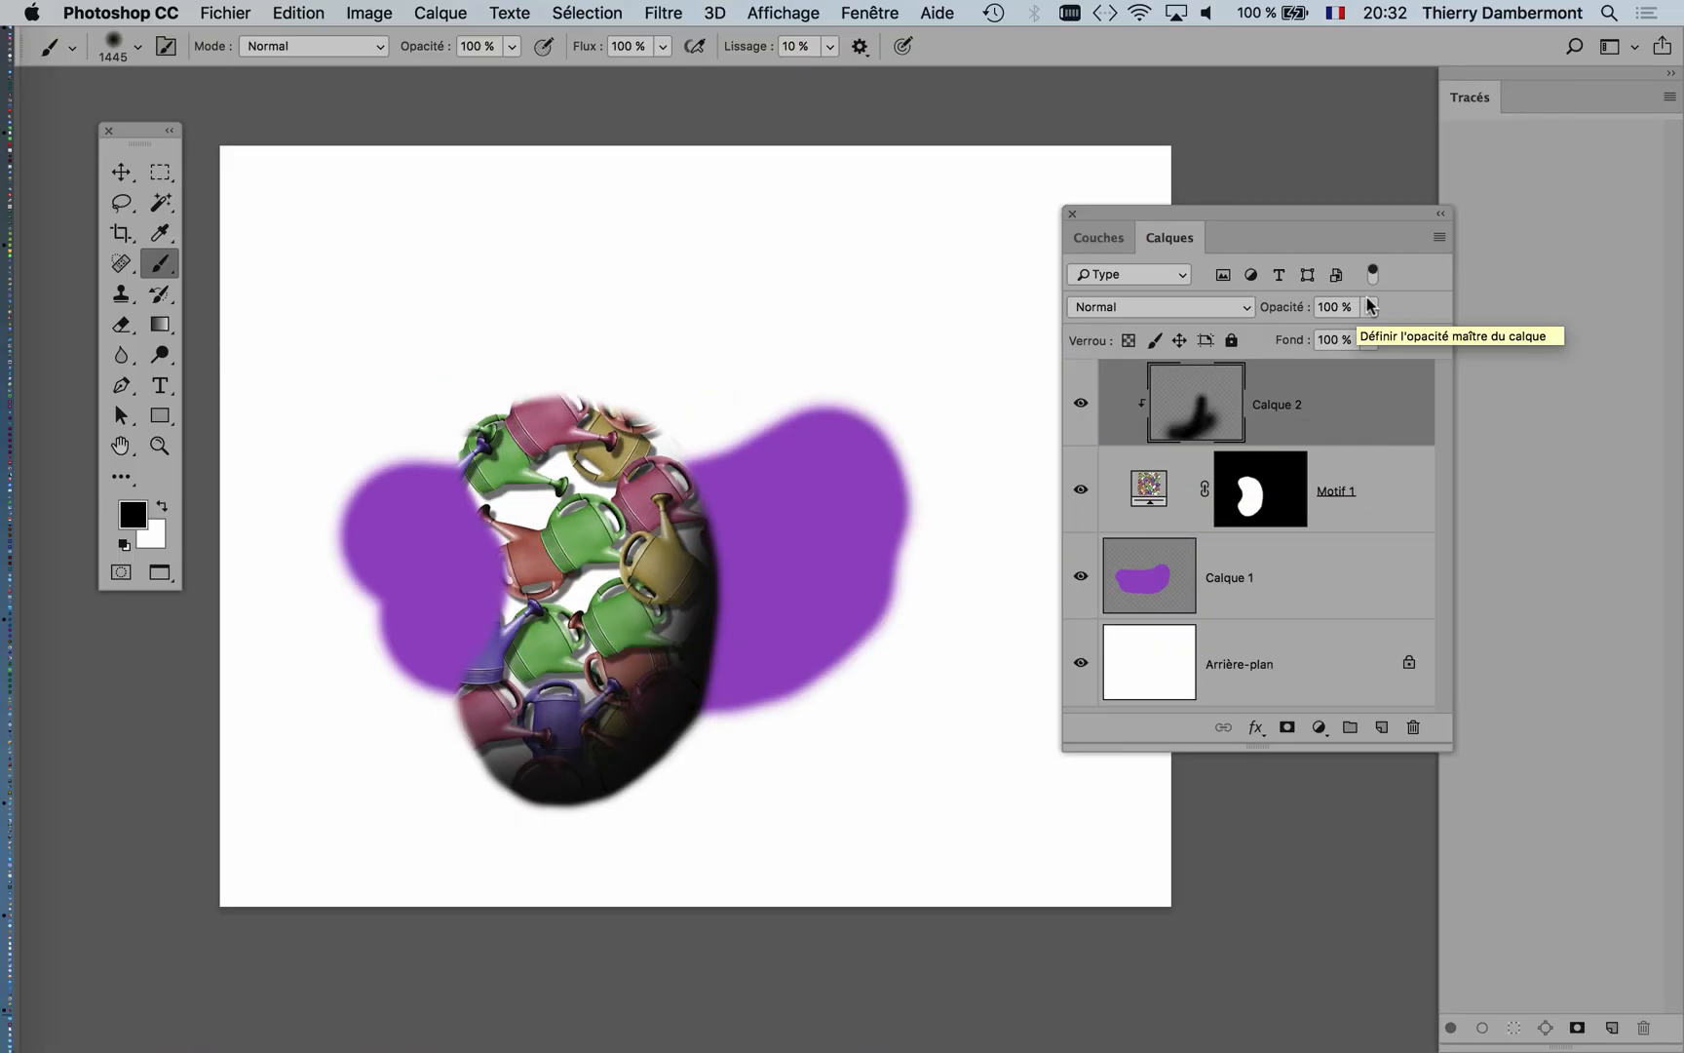
Step: Reduce the opacity of the Calque 2 shading layer
left_click(1440, 211)
mouse_move(1374, 333)
left_mouse_down()
mouse_move(1306, 336)
mouse_move(1353, 319)
left_mouse_up()
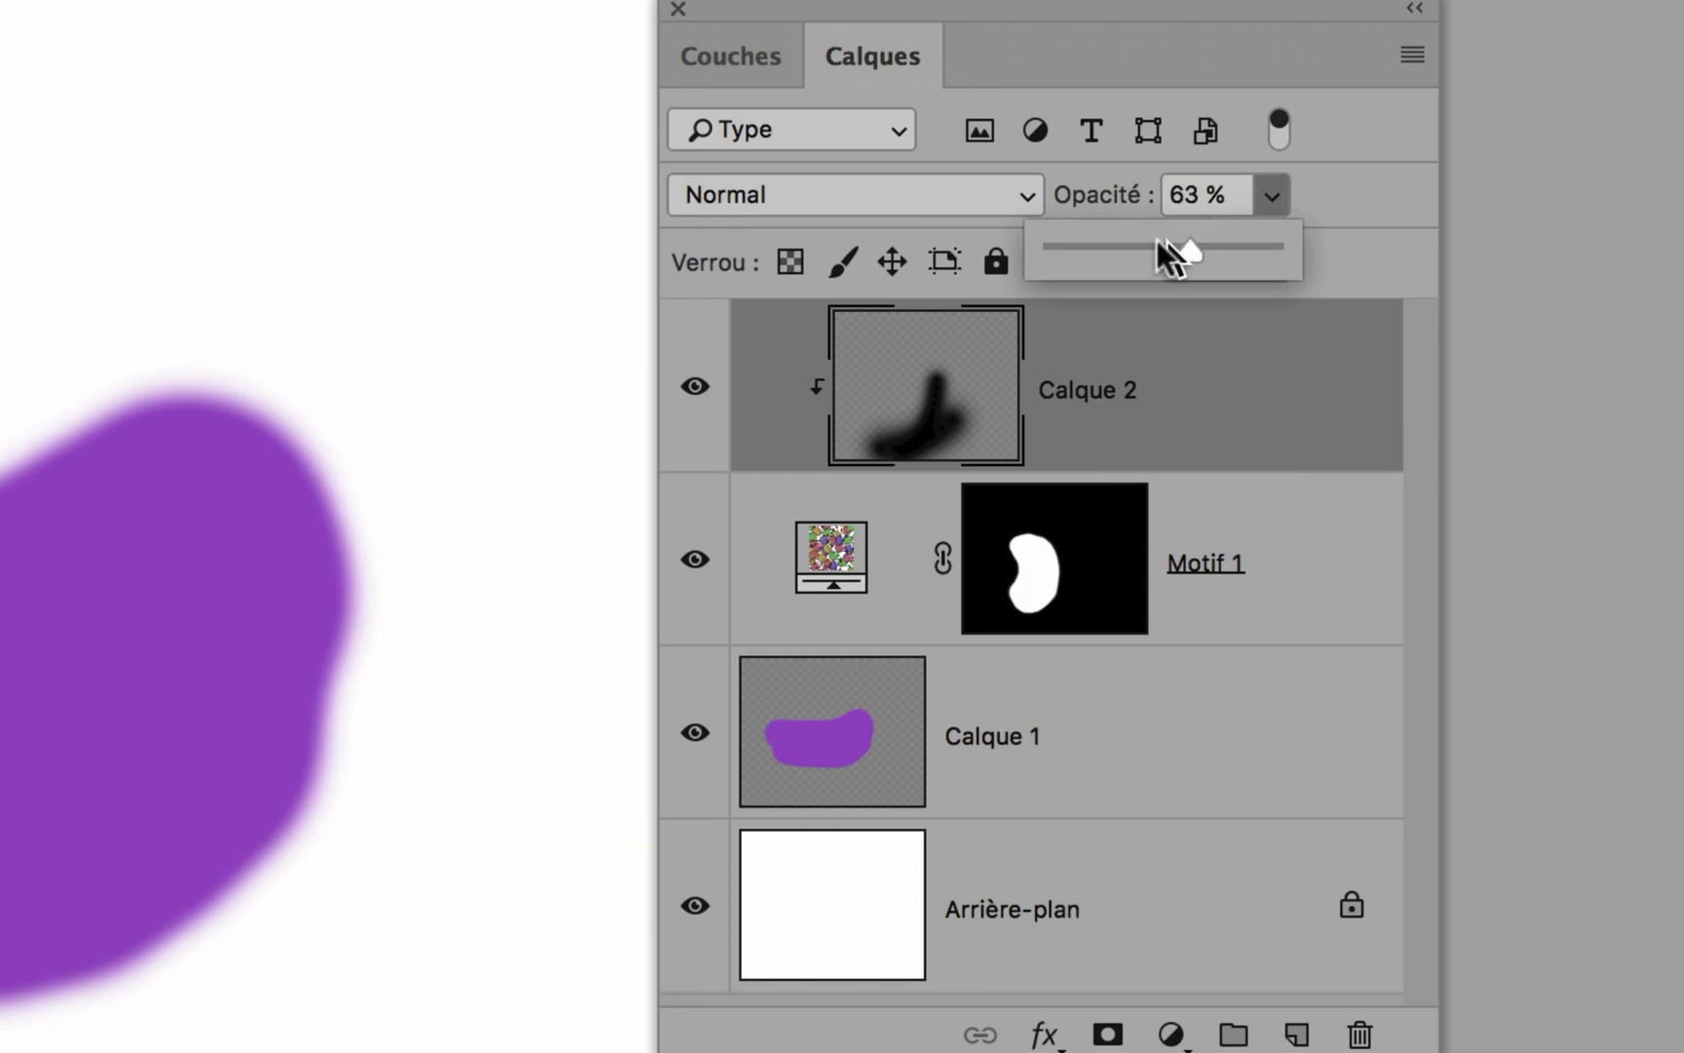
left_click_drag(1160, 244, 1165, 251)
Step: Add another empty layer above Calque 2 and include it in the clipping group of Motif 1
left_click(1296, 1034)
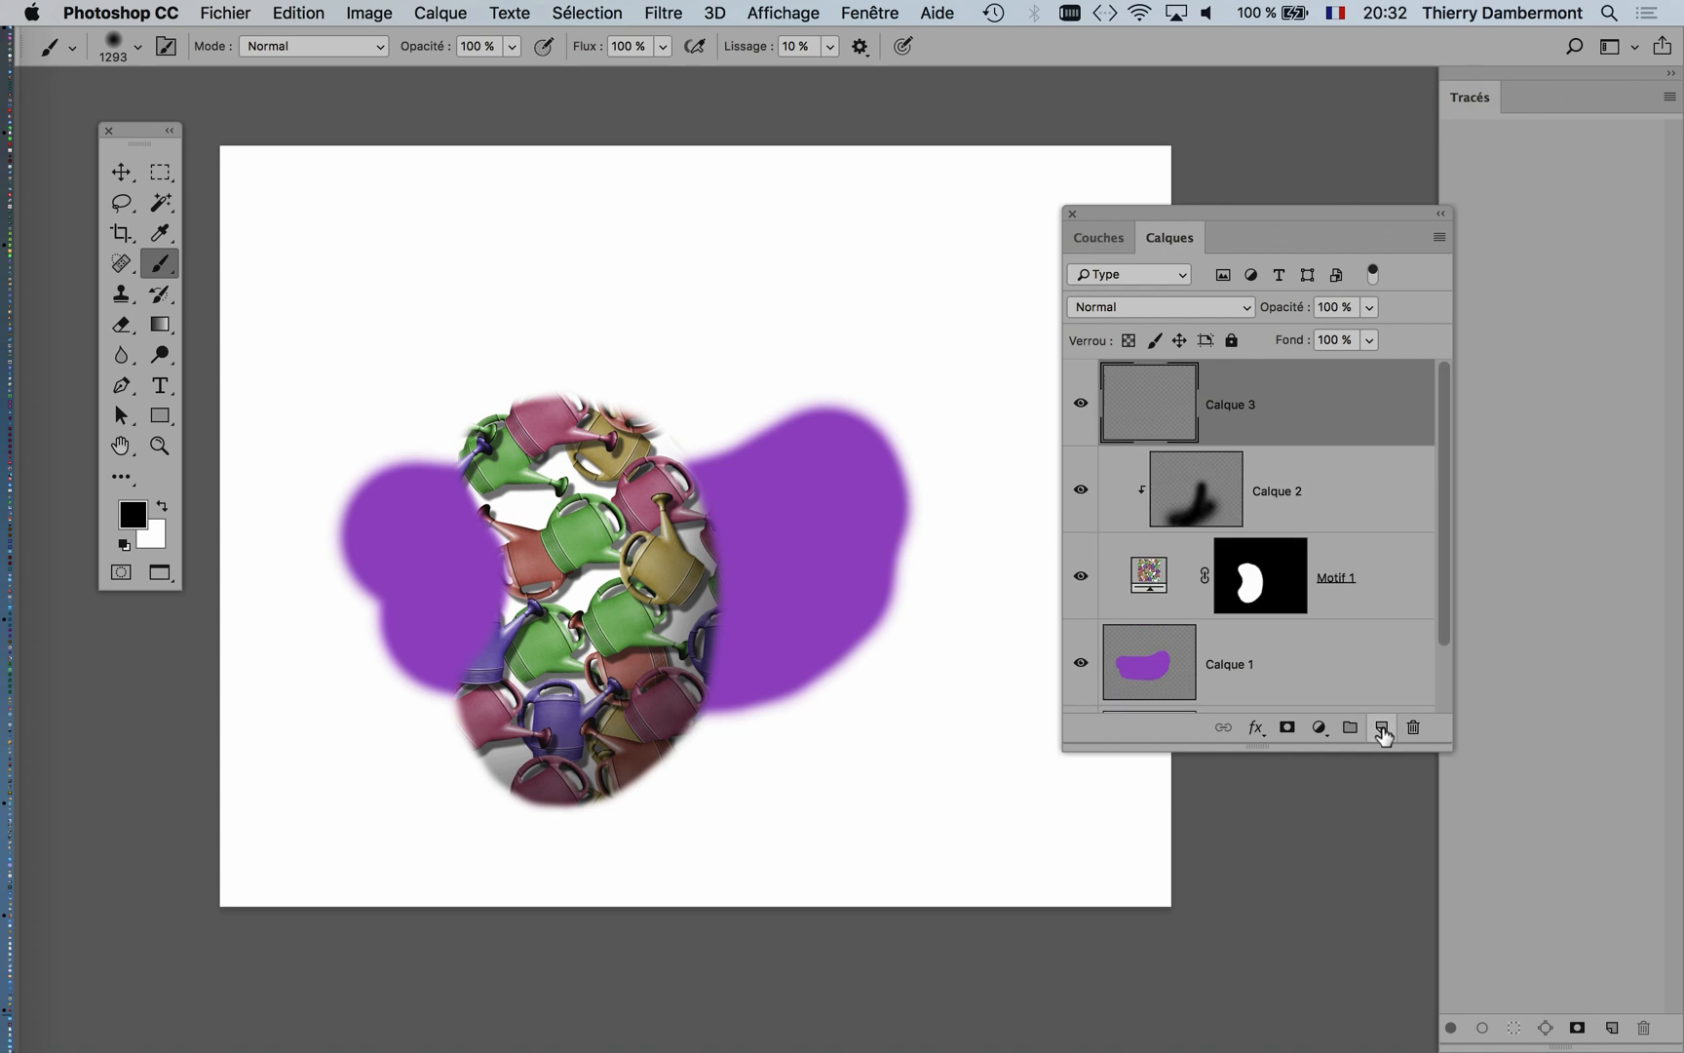
left_click(1272, 441, "alt")
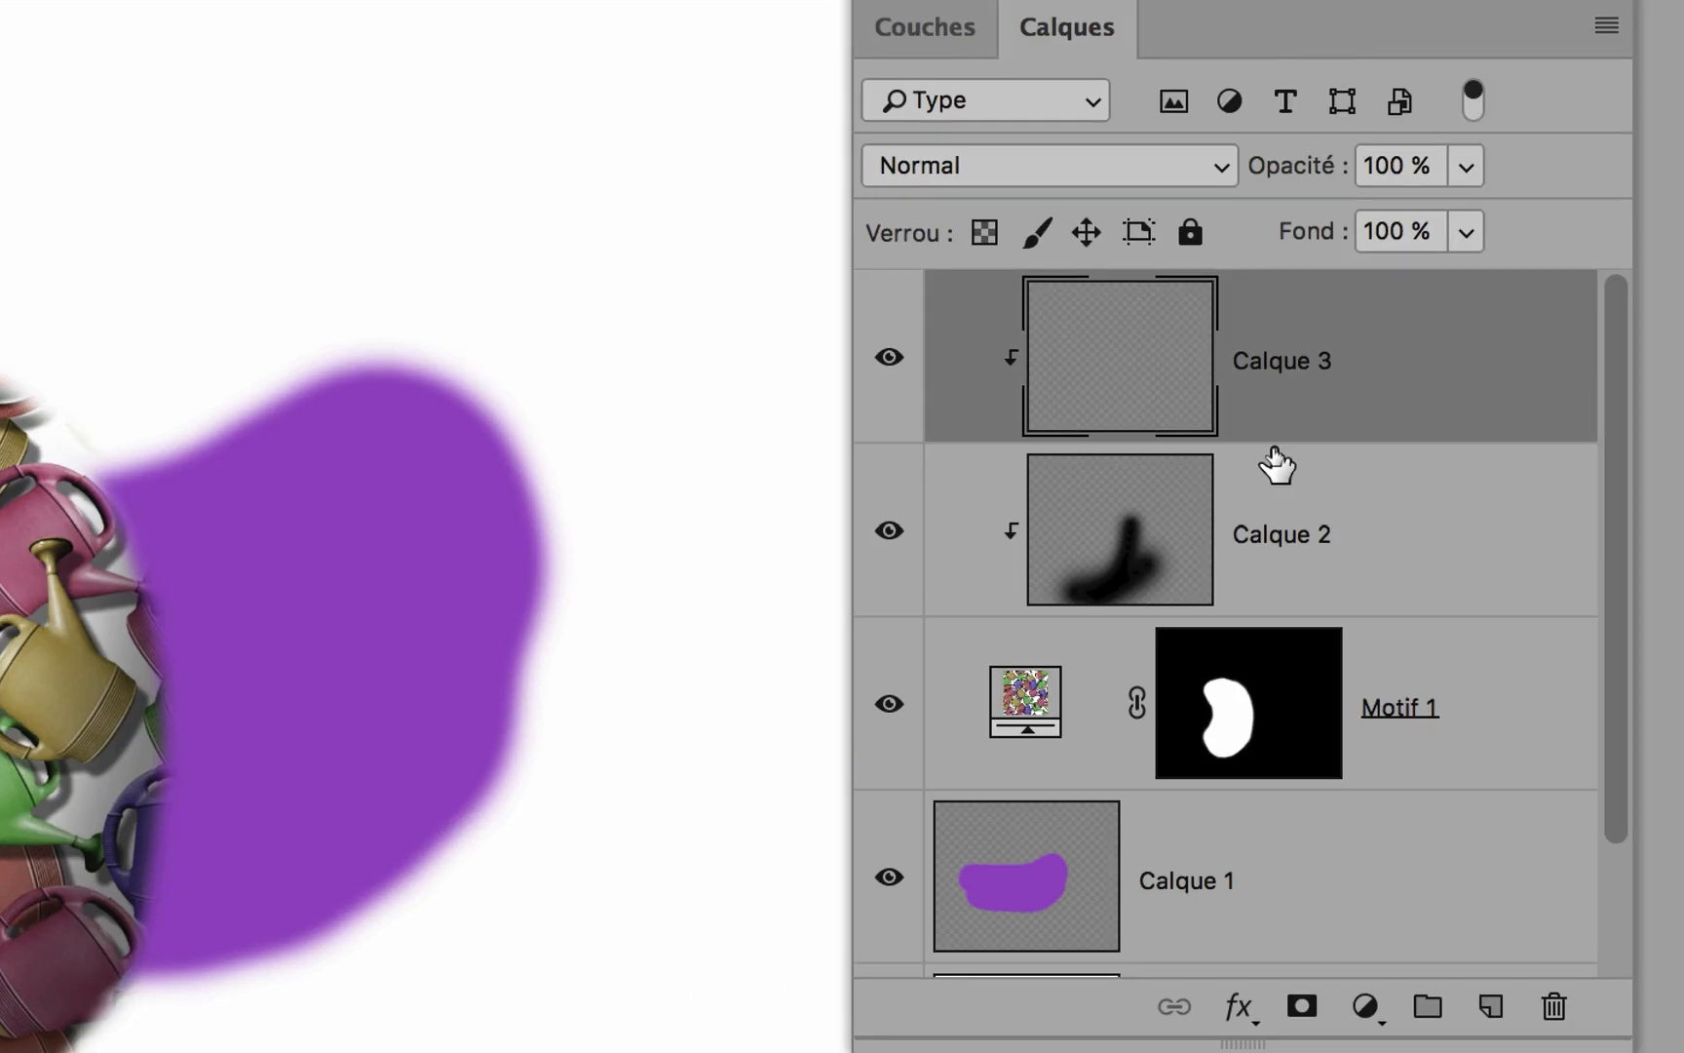
left_click(1272, 439, "alt")
left_click(1273, 439, "alt")
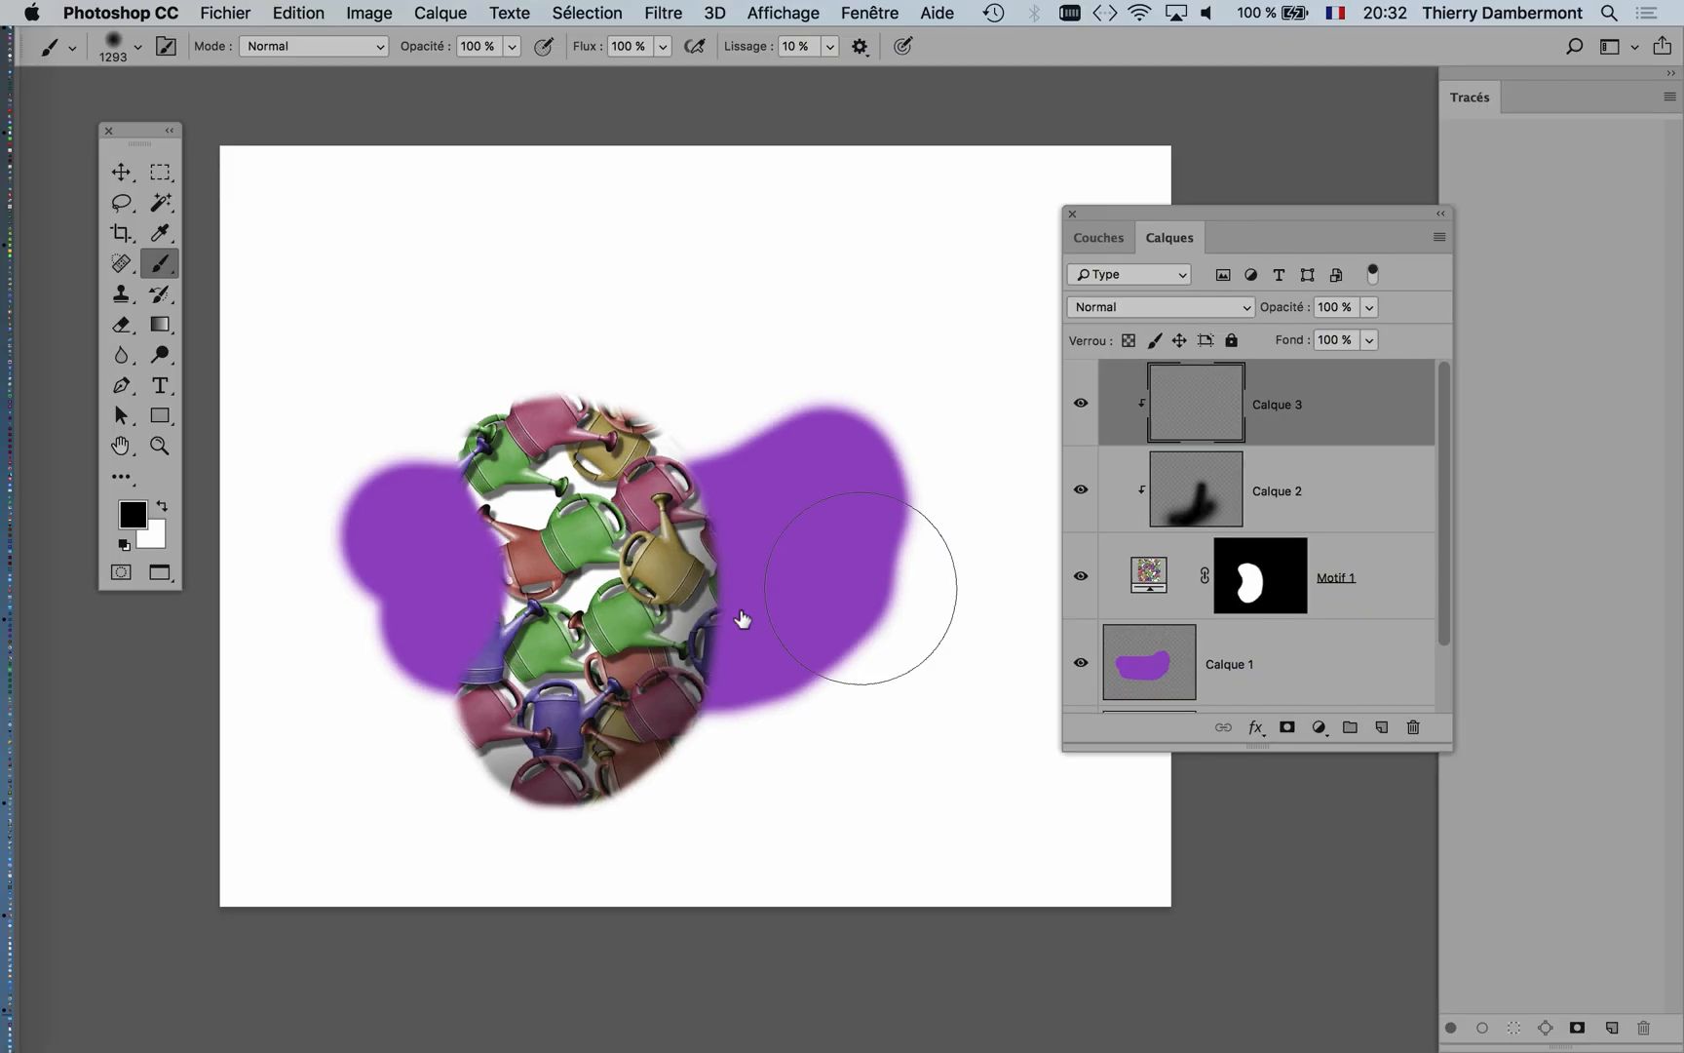
Step: Paint a darker black shadow on the shape's lower-right edge in Calque 3 and set the layer's opacity to 73%
mouse_move(741, 613)
left_mouse_down()
mouse_move(721, 623)
mouse_move(754, 606)
mouse_move(667, 604)
left_mouse_up()
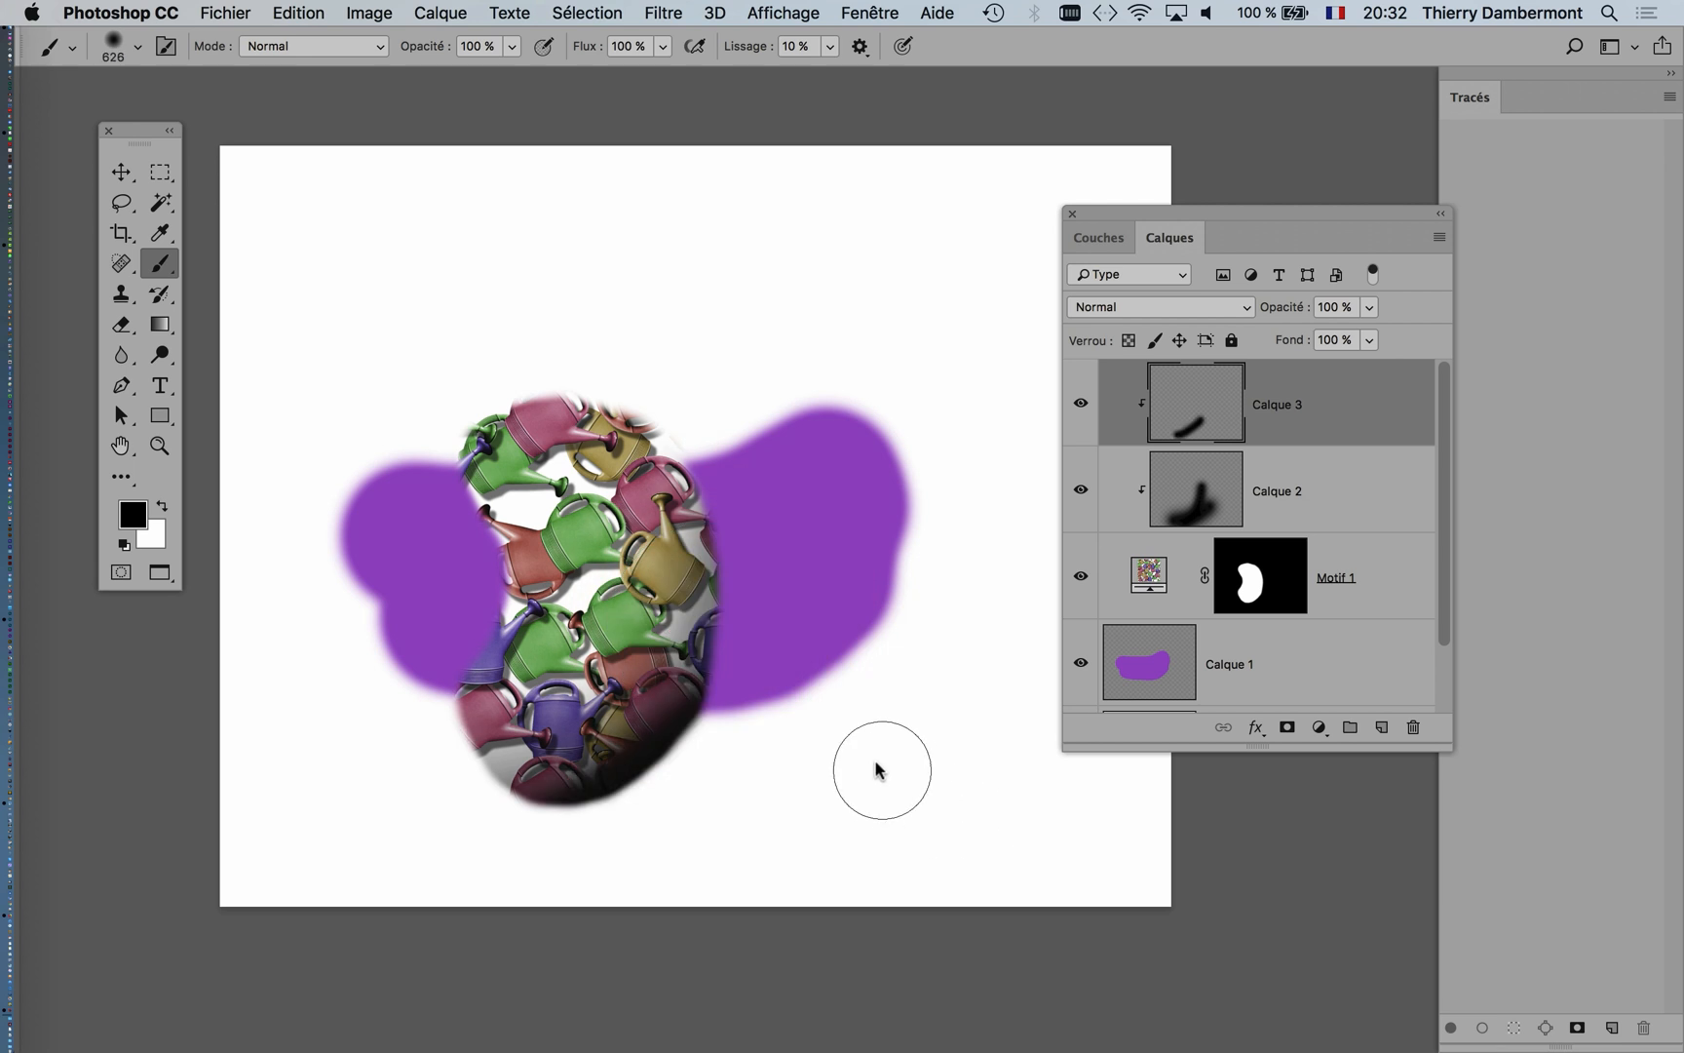
left_click(1370, 308)
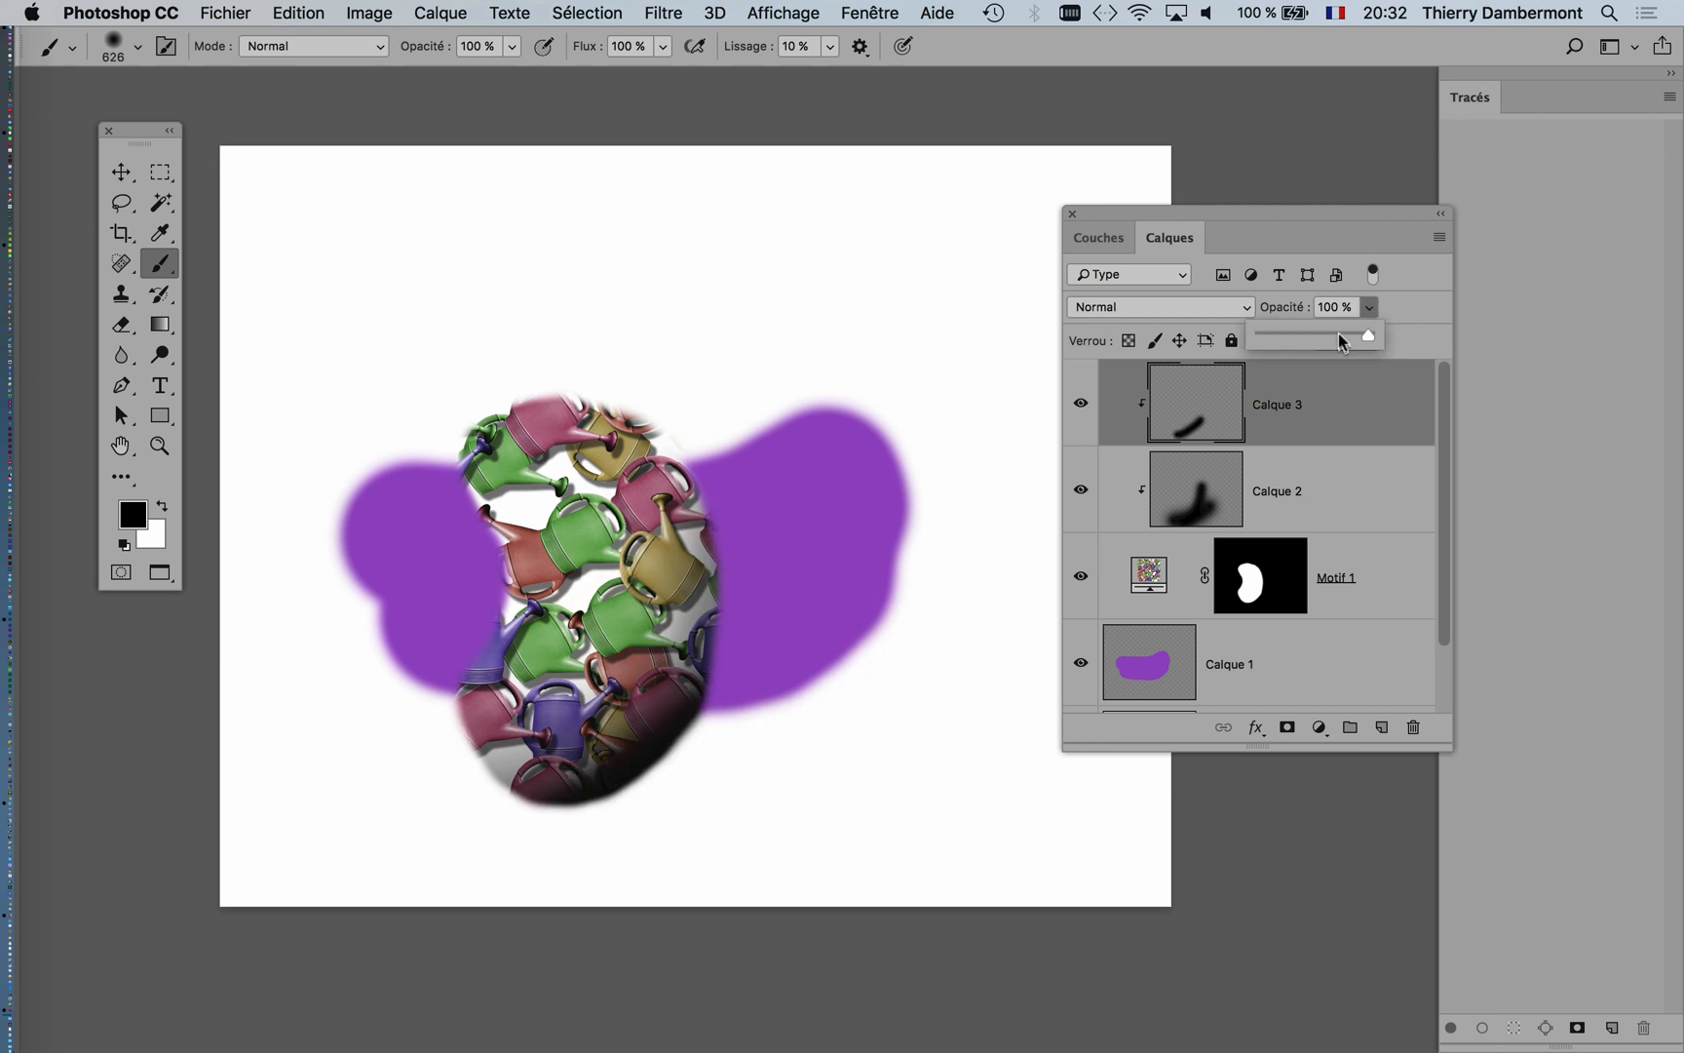
left_click(1343, 339)
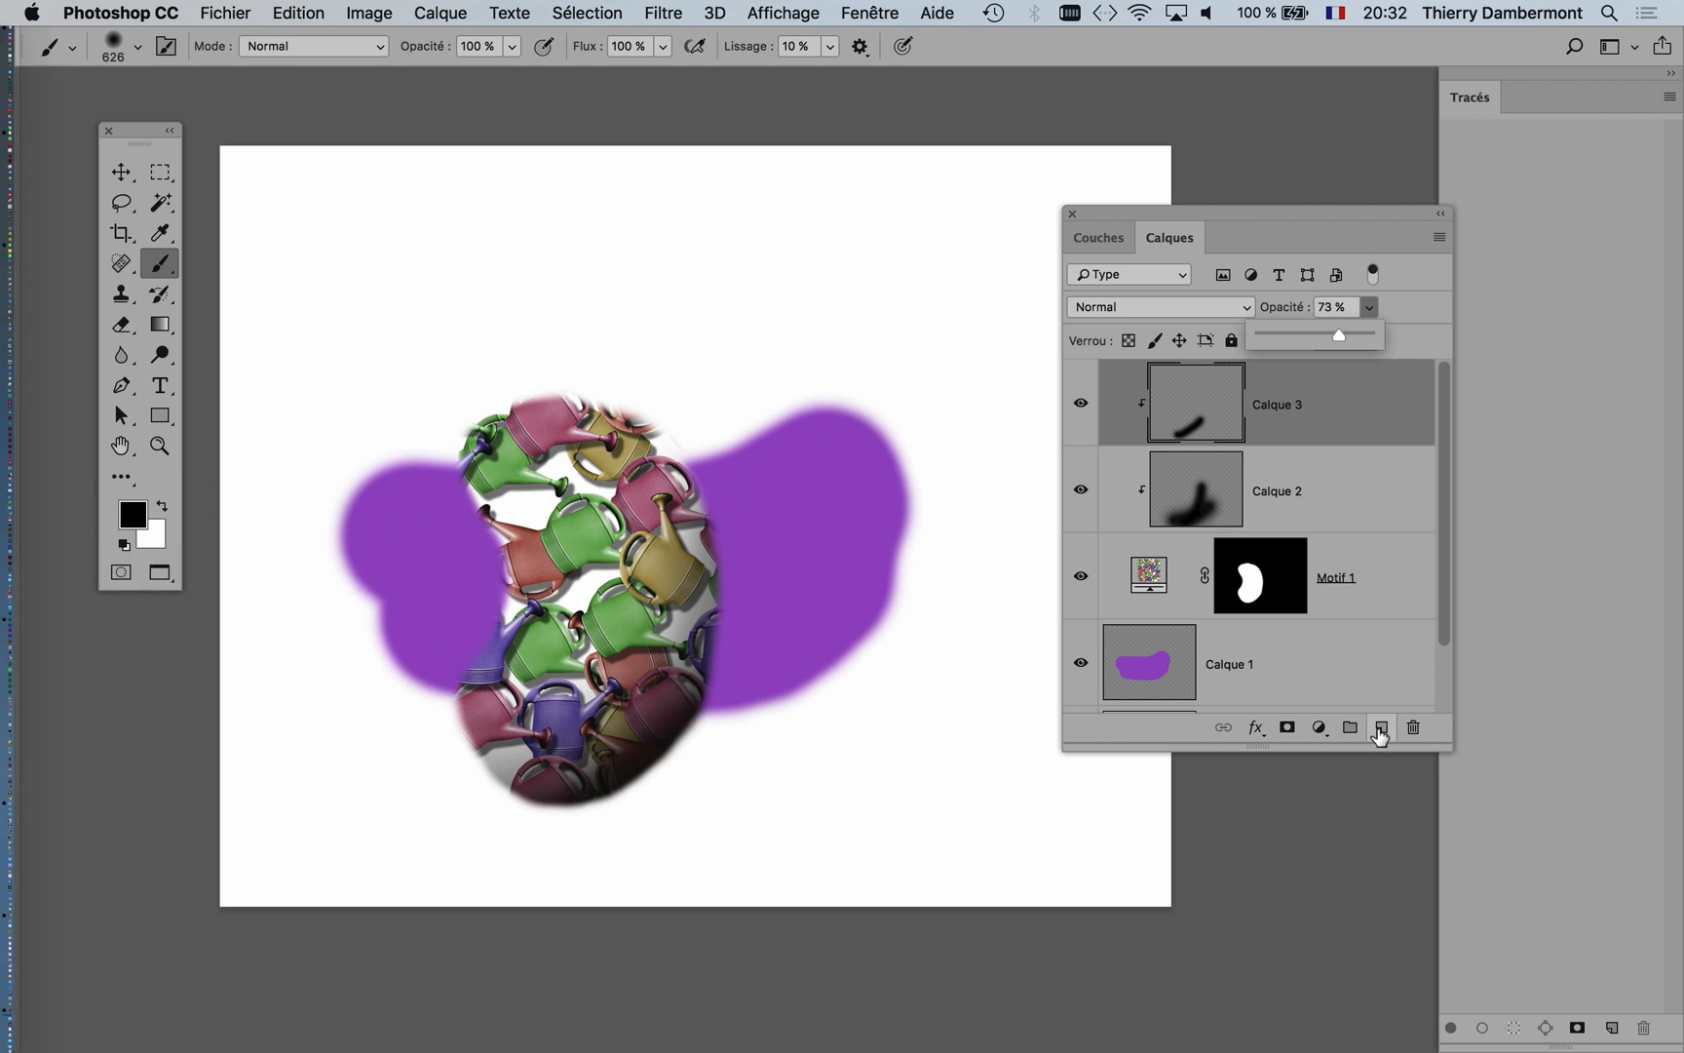
Step: Add a clipped layer above Calque 3 and paint soft black shading along the pattern shape's left indentation
left_click(1380, 729)
left_click(1295, 447, "alt")
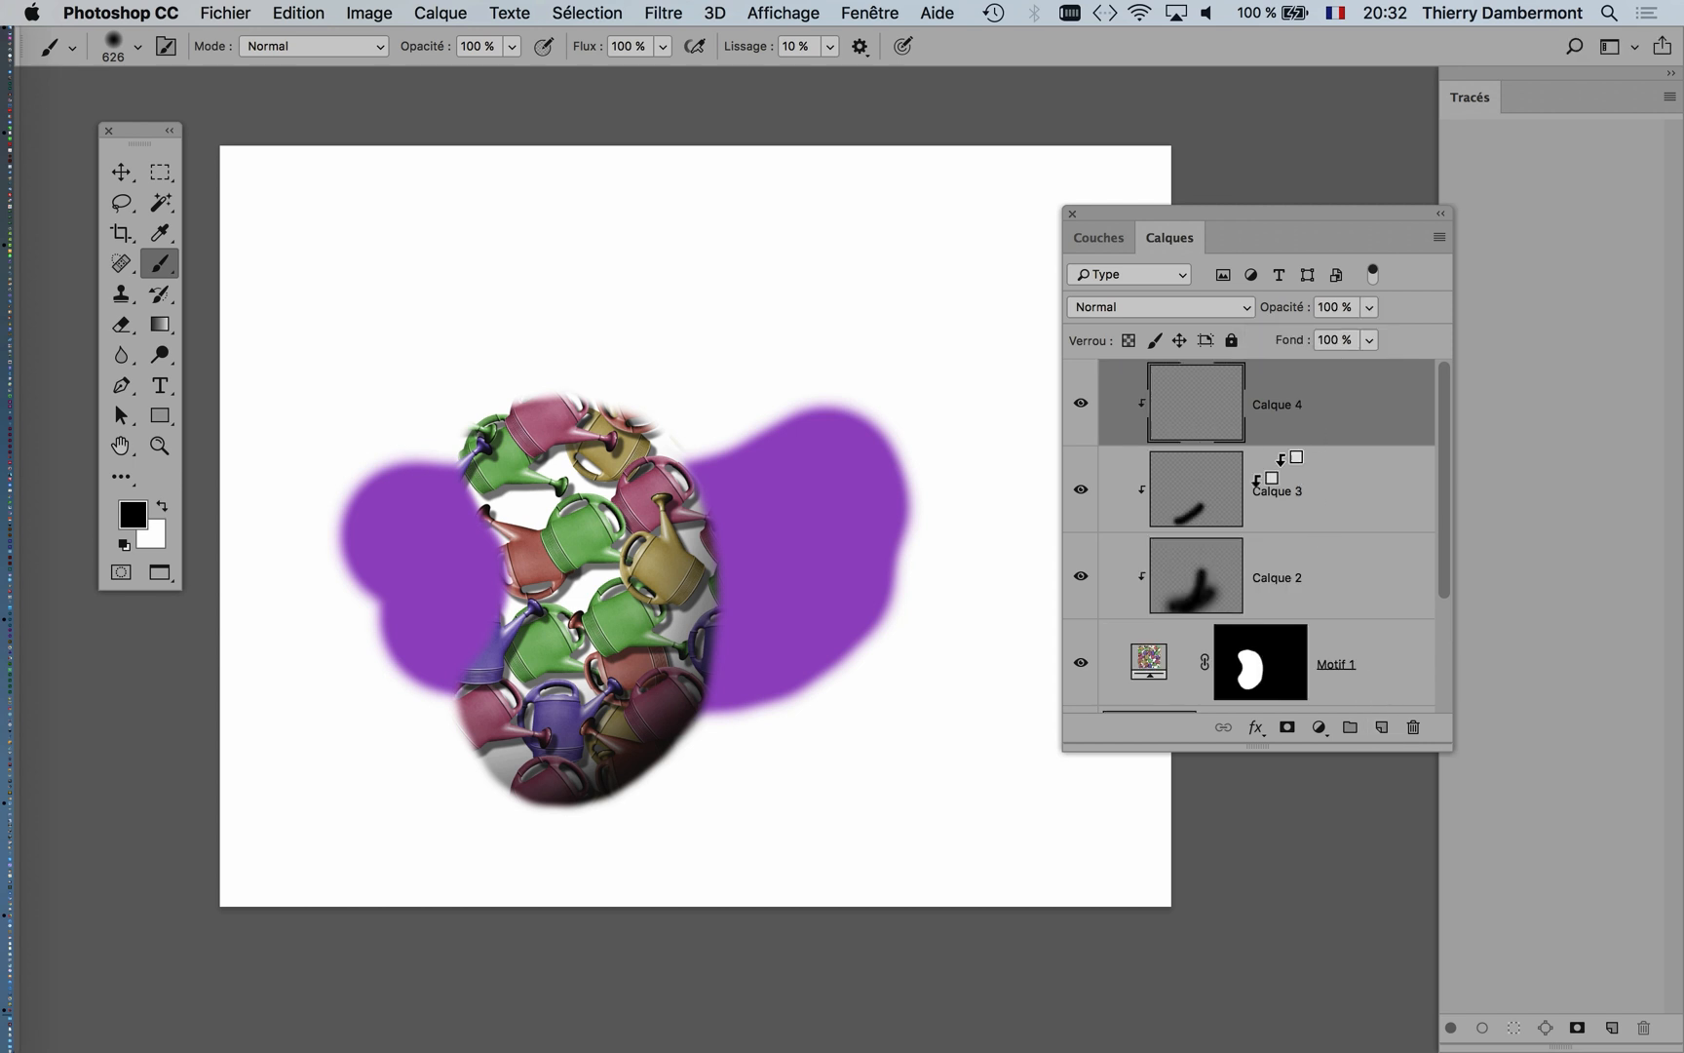
mouse_move(421, 496)
left_mouse_down()
mouse_move(437, 496)
mouse_move(440, 619)
left_mouse_up()
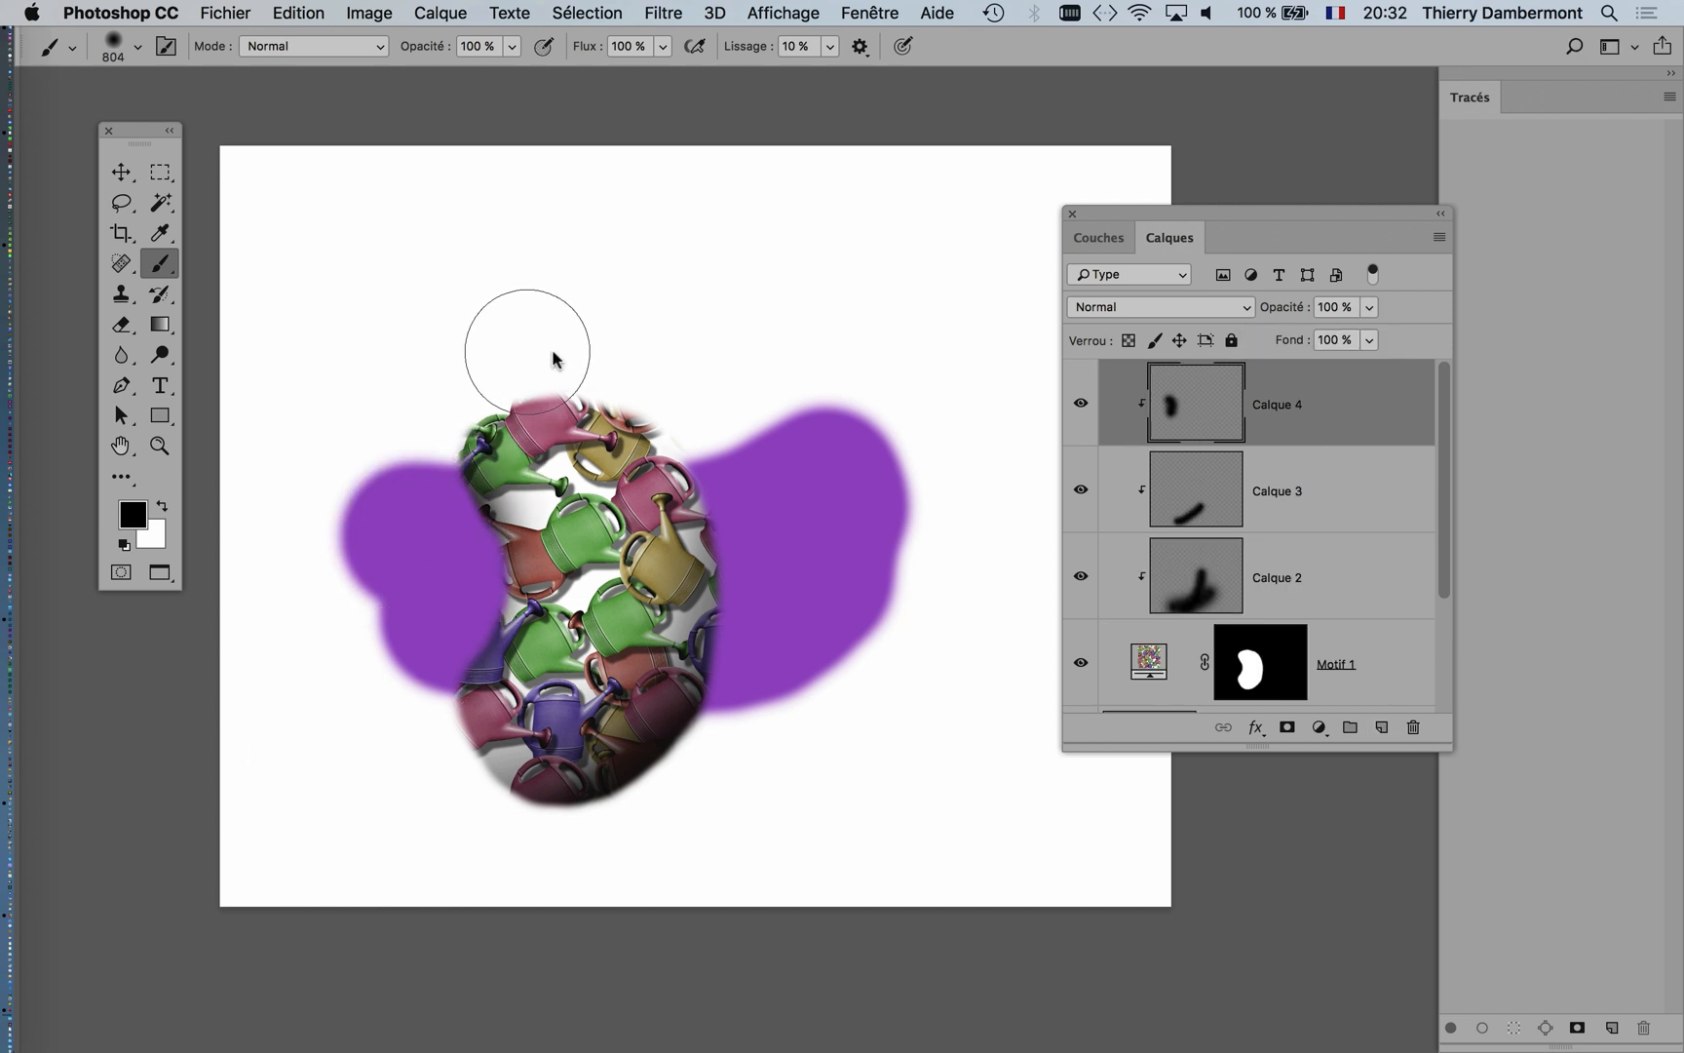
Step: Paint soft black shading on Calque 4 along the pattern shape's upper-right and lower-left edges
left_click_drag(528, 351, 714, 383)
key("super+z")
left_click_drag(750, 451, 719, 393)
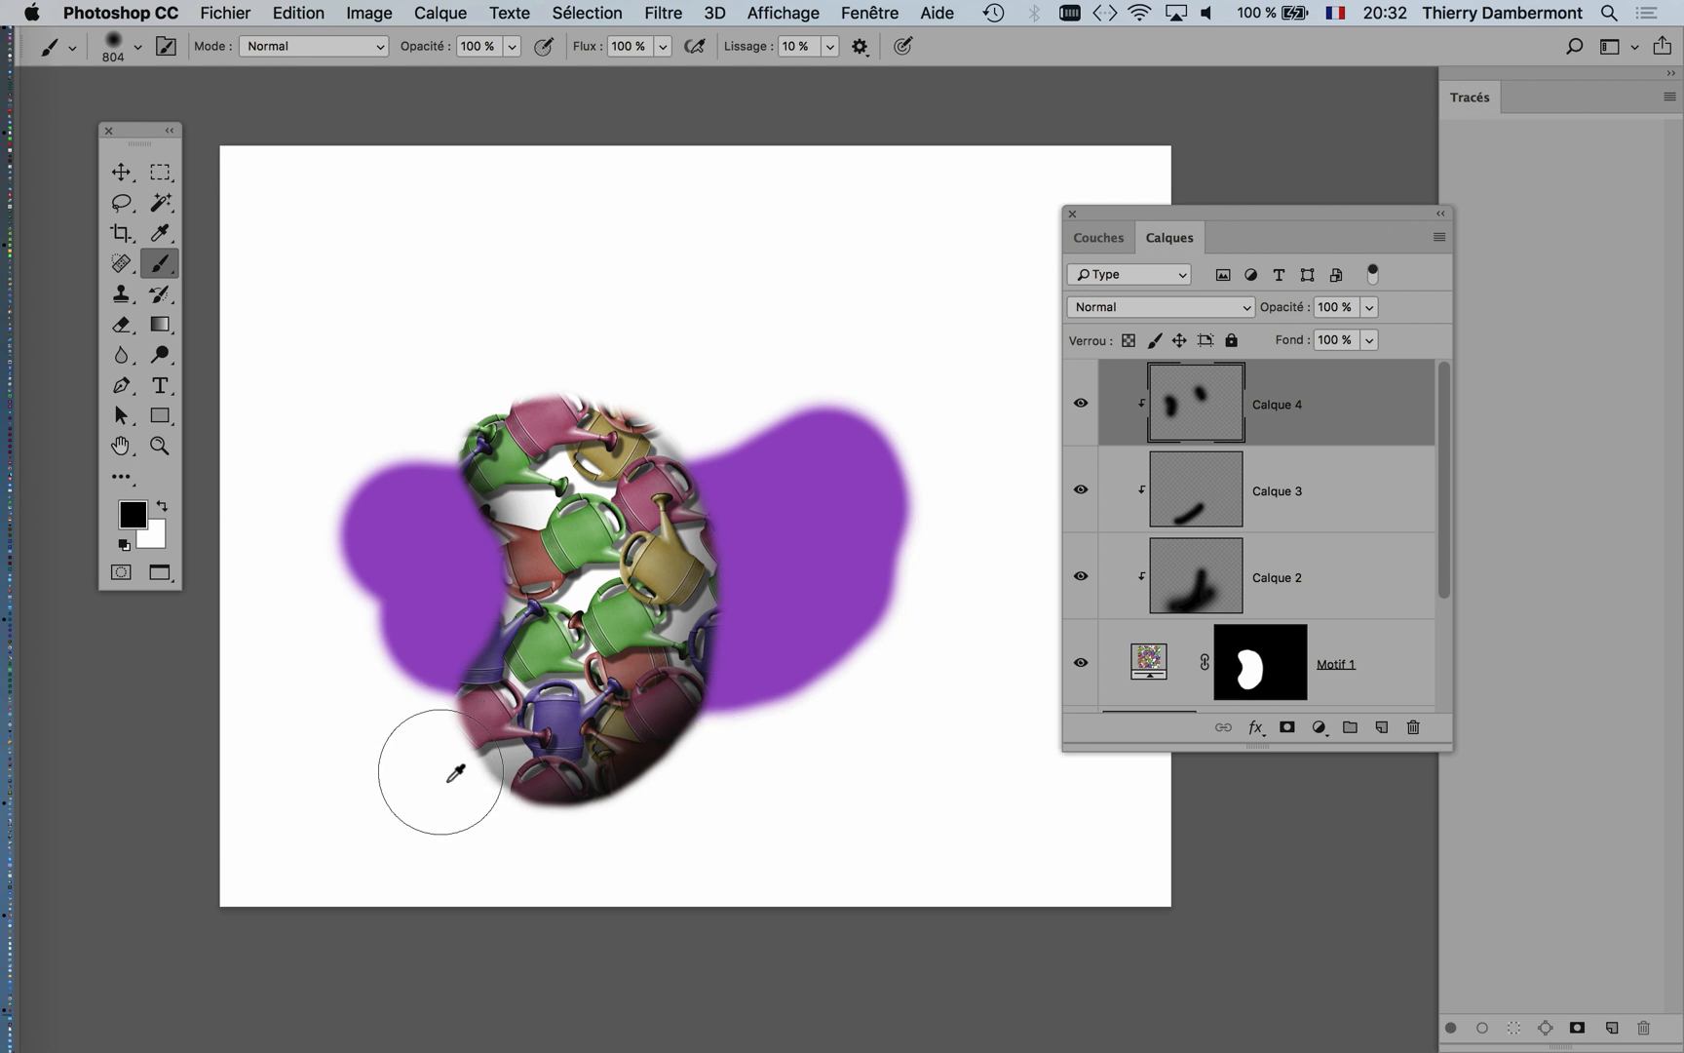
left_click_drag(451, 771, 492, 808)
scroll(704, 855, "up", 5, "alt")
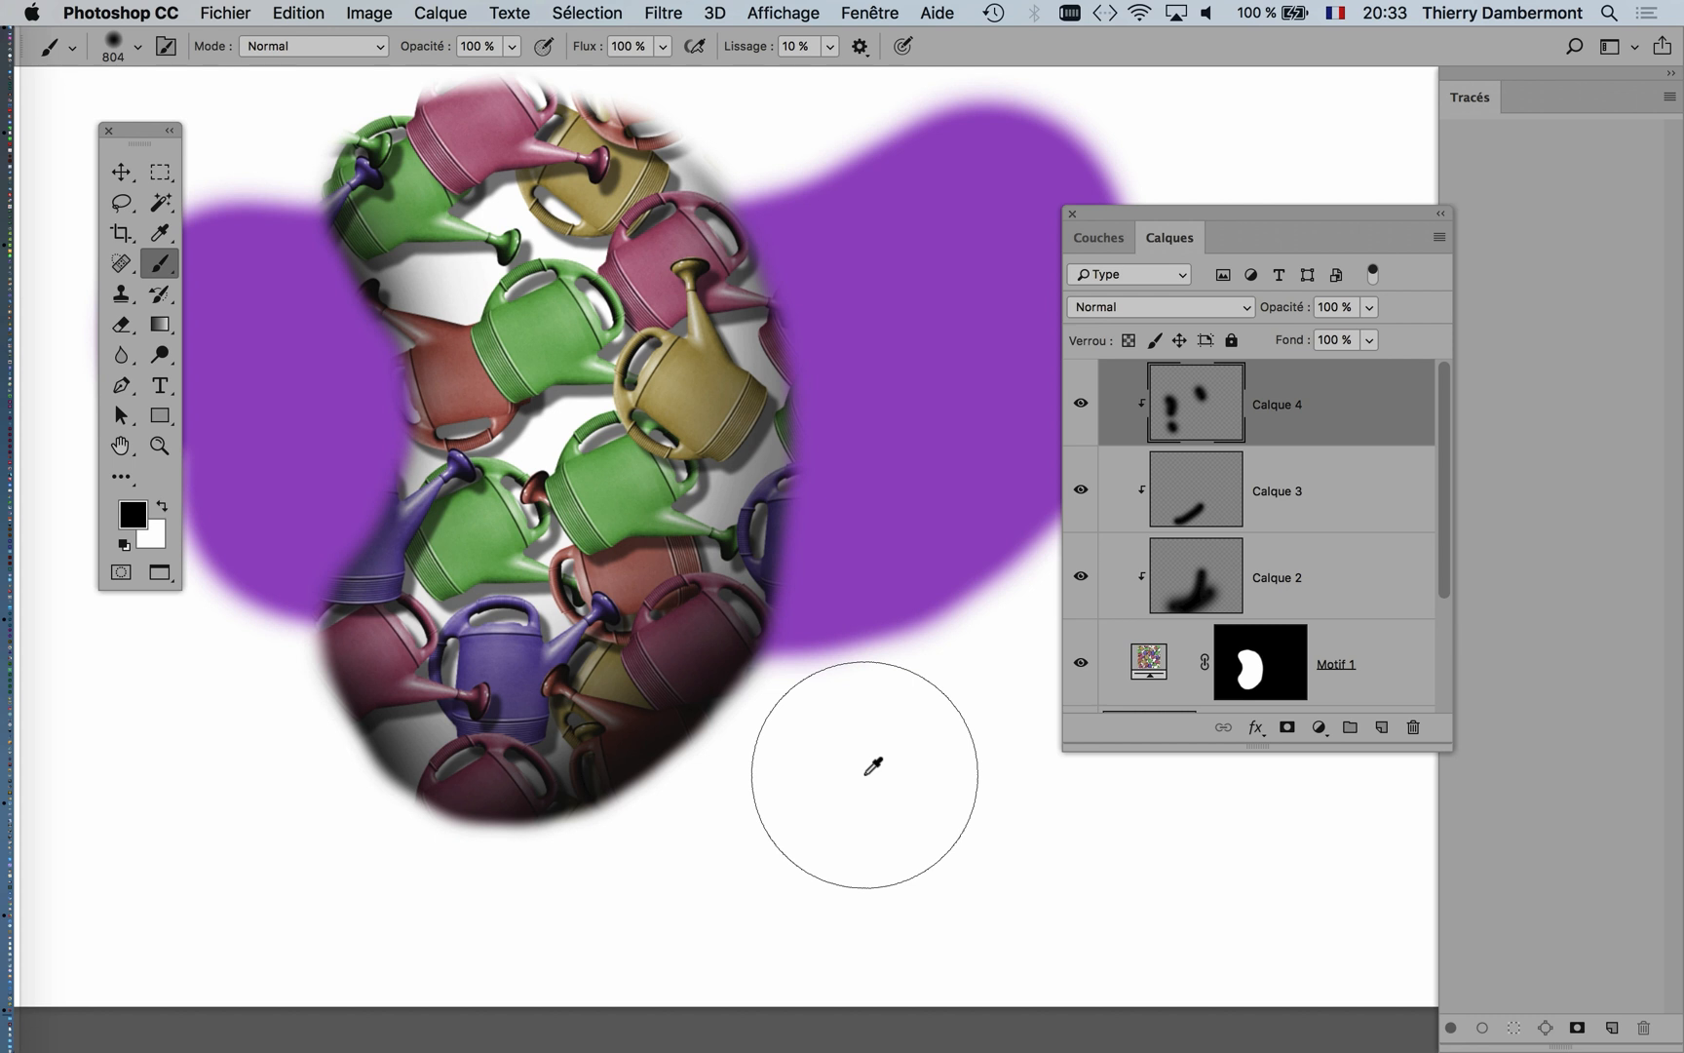
Step: Refine the Motif 1 layer mask, painting white along the shape's upper-left edge and black along its left indentation
scroll(873, 767, "down", 4, "alt")
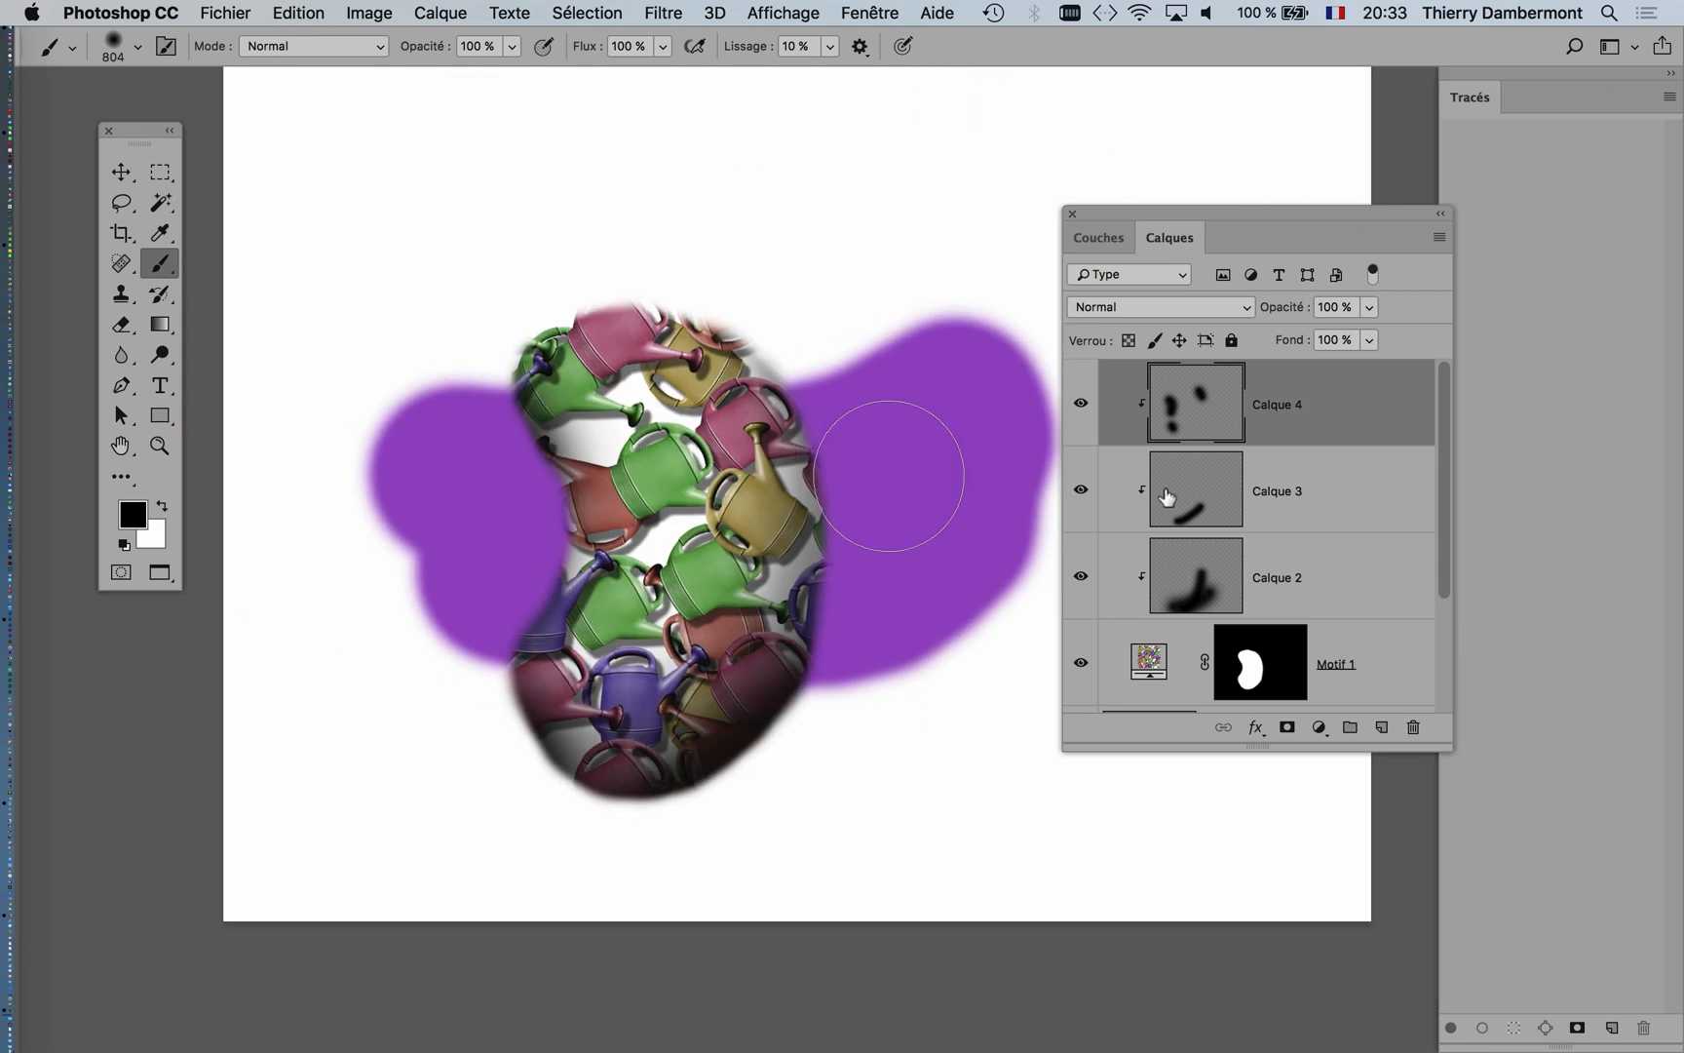
left_click(1283, 687)
key("x")
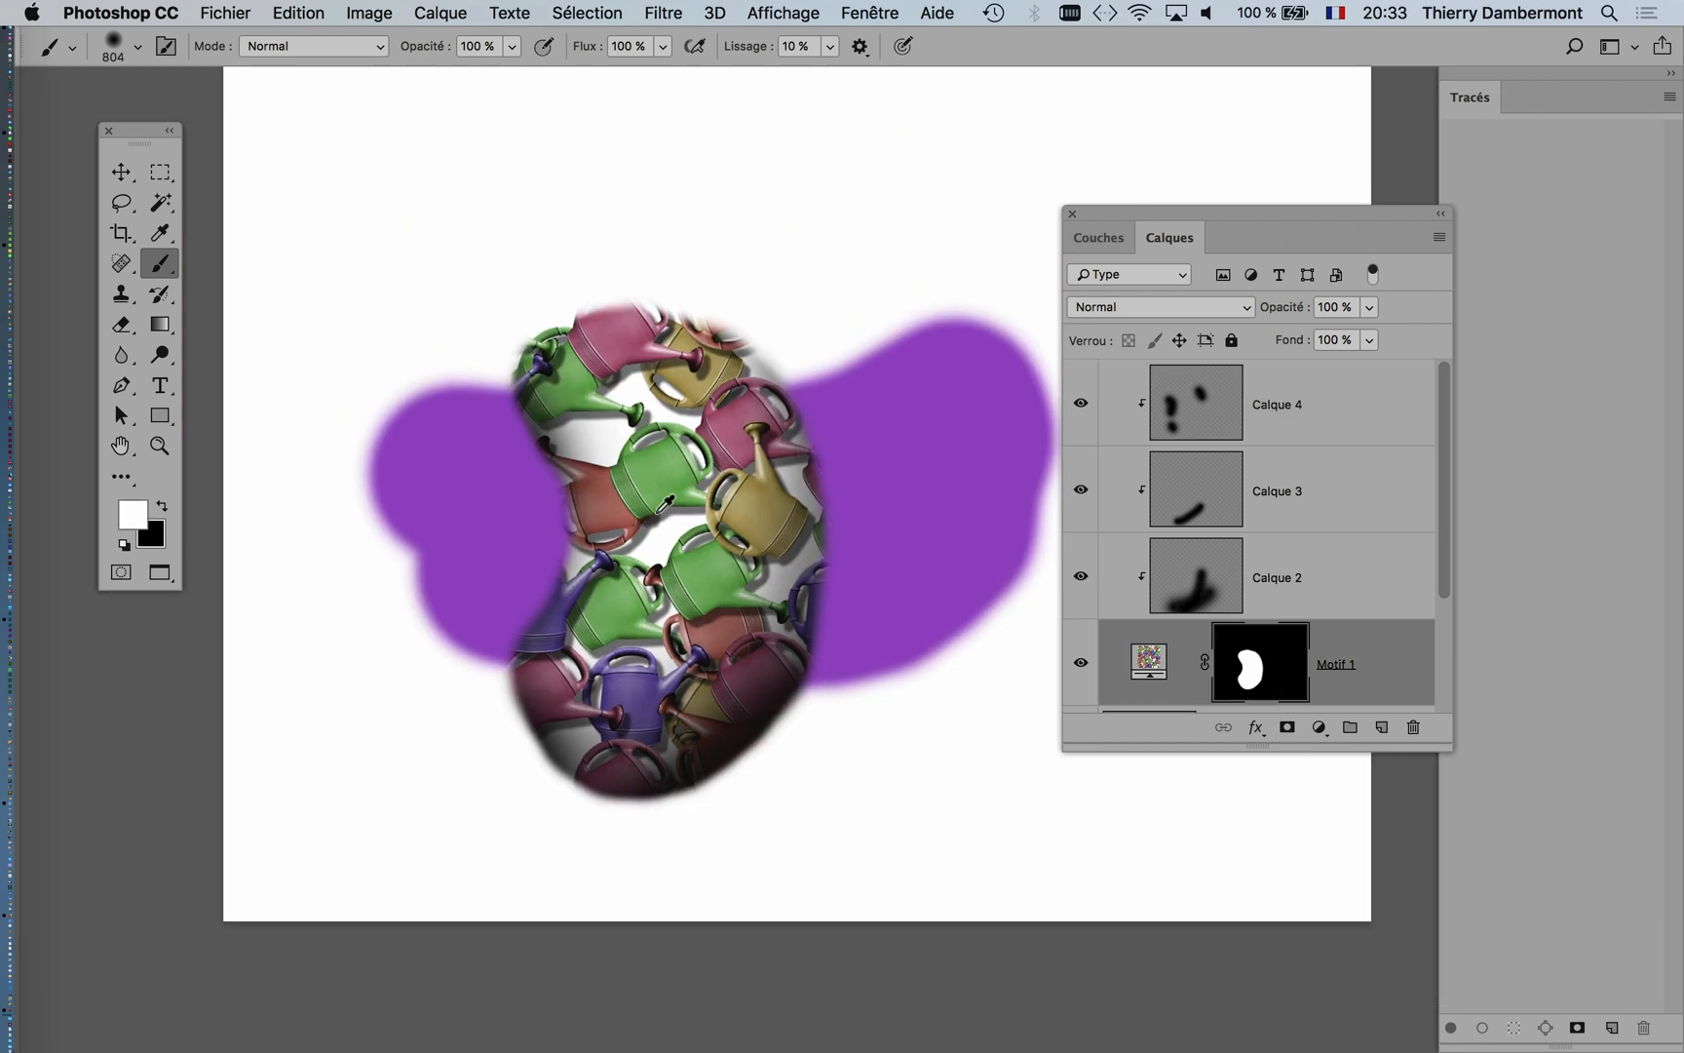
scroll(666, 502, "up", 3, "alt")
scroll(484, 350, "down", 1, "alt")
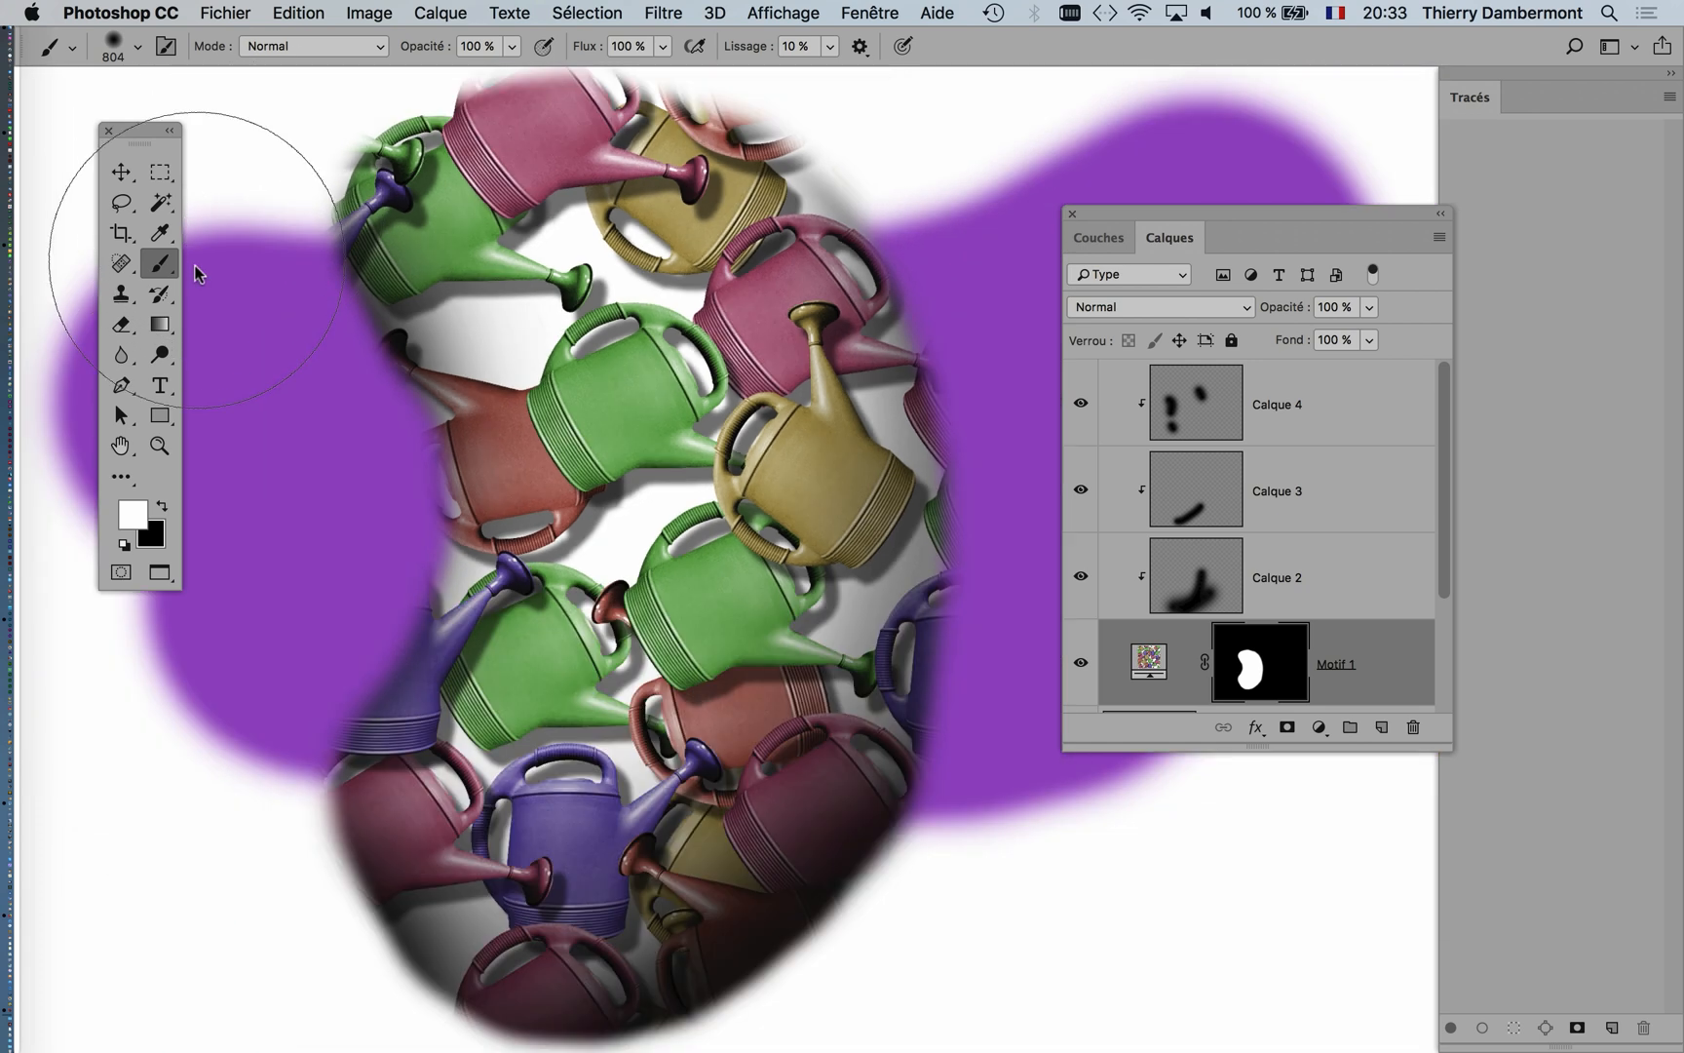
mouse_move(590, 486)
left_mouse_down("ctrl+alt")
mouse_move(406, 644)
mouse_move(430, 702)
mouse_move(391, 640)
mouse_move(351, 628)
left_mouse_up("ctrl+alt")
left_click_drag(339, 215, 525, 116)
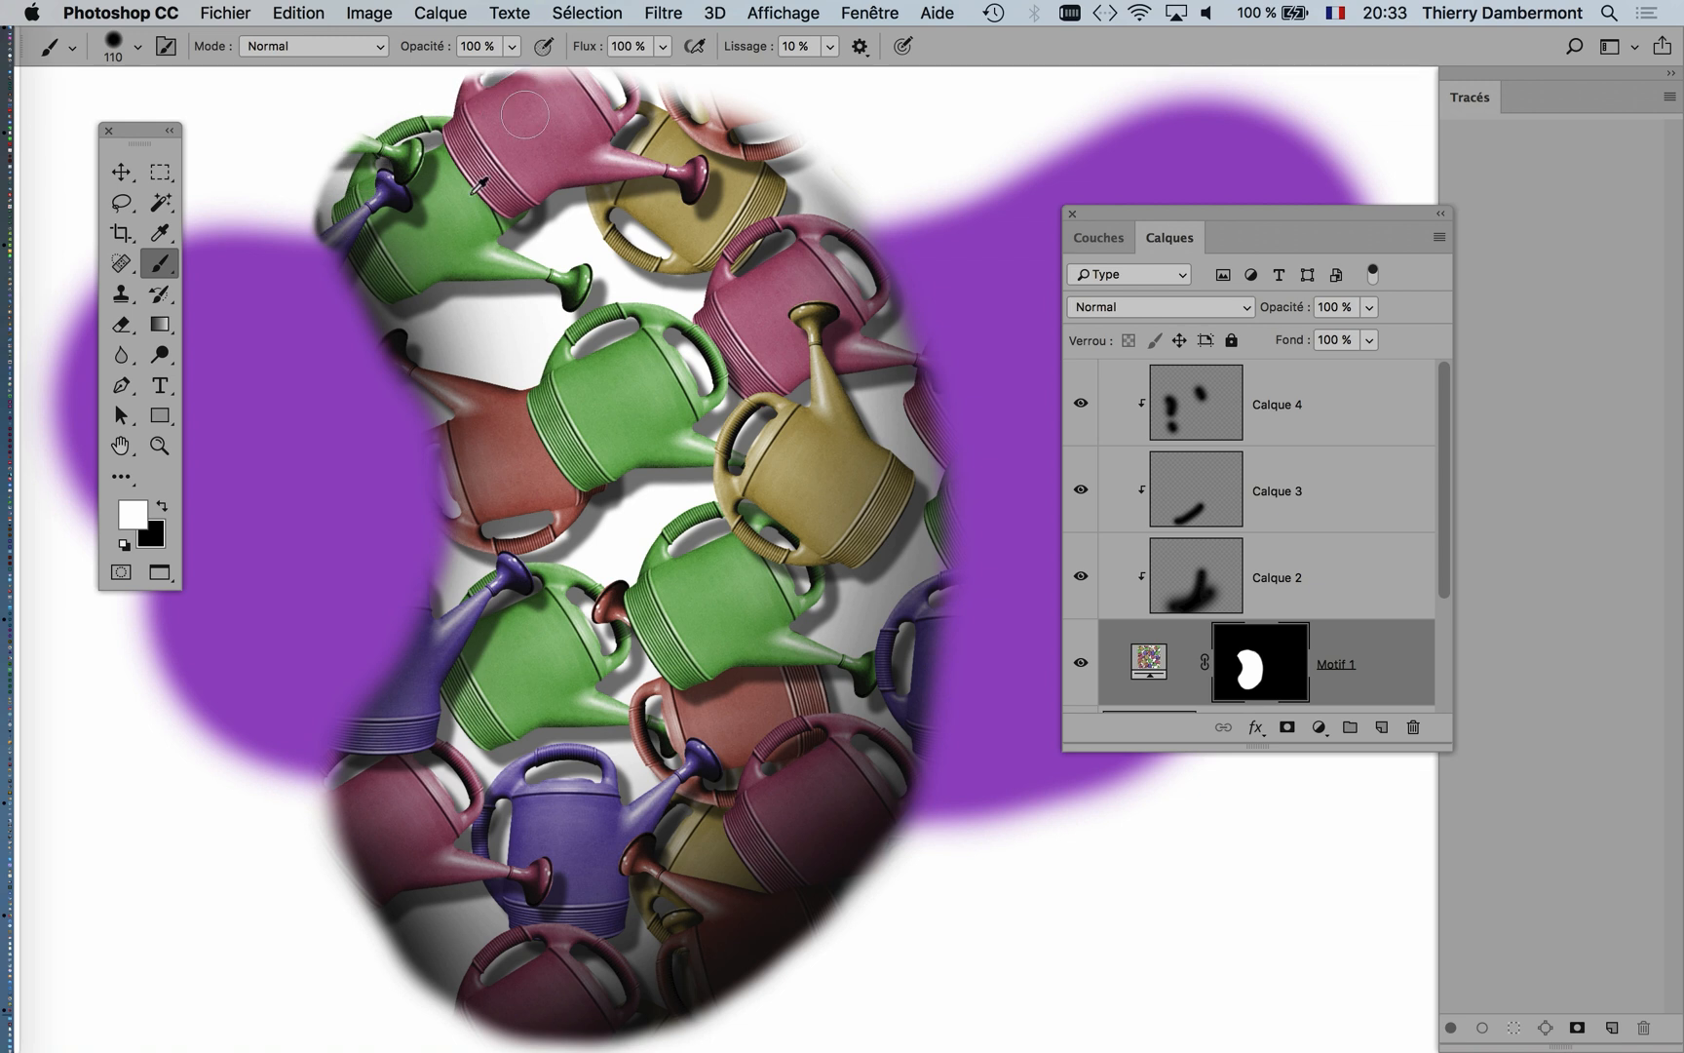
key("x")
left_click_drag(315, 752, 434, 524, "ctrl+alt")
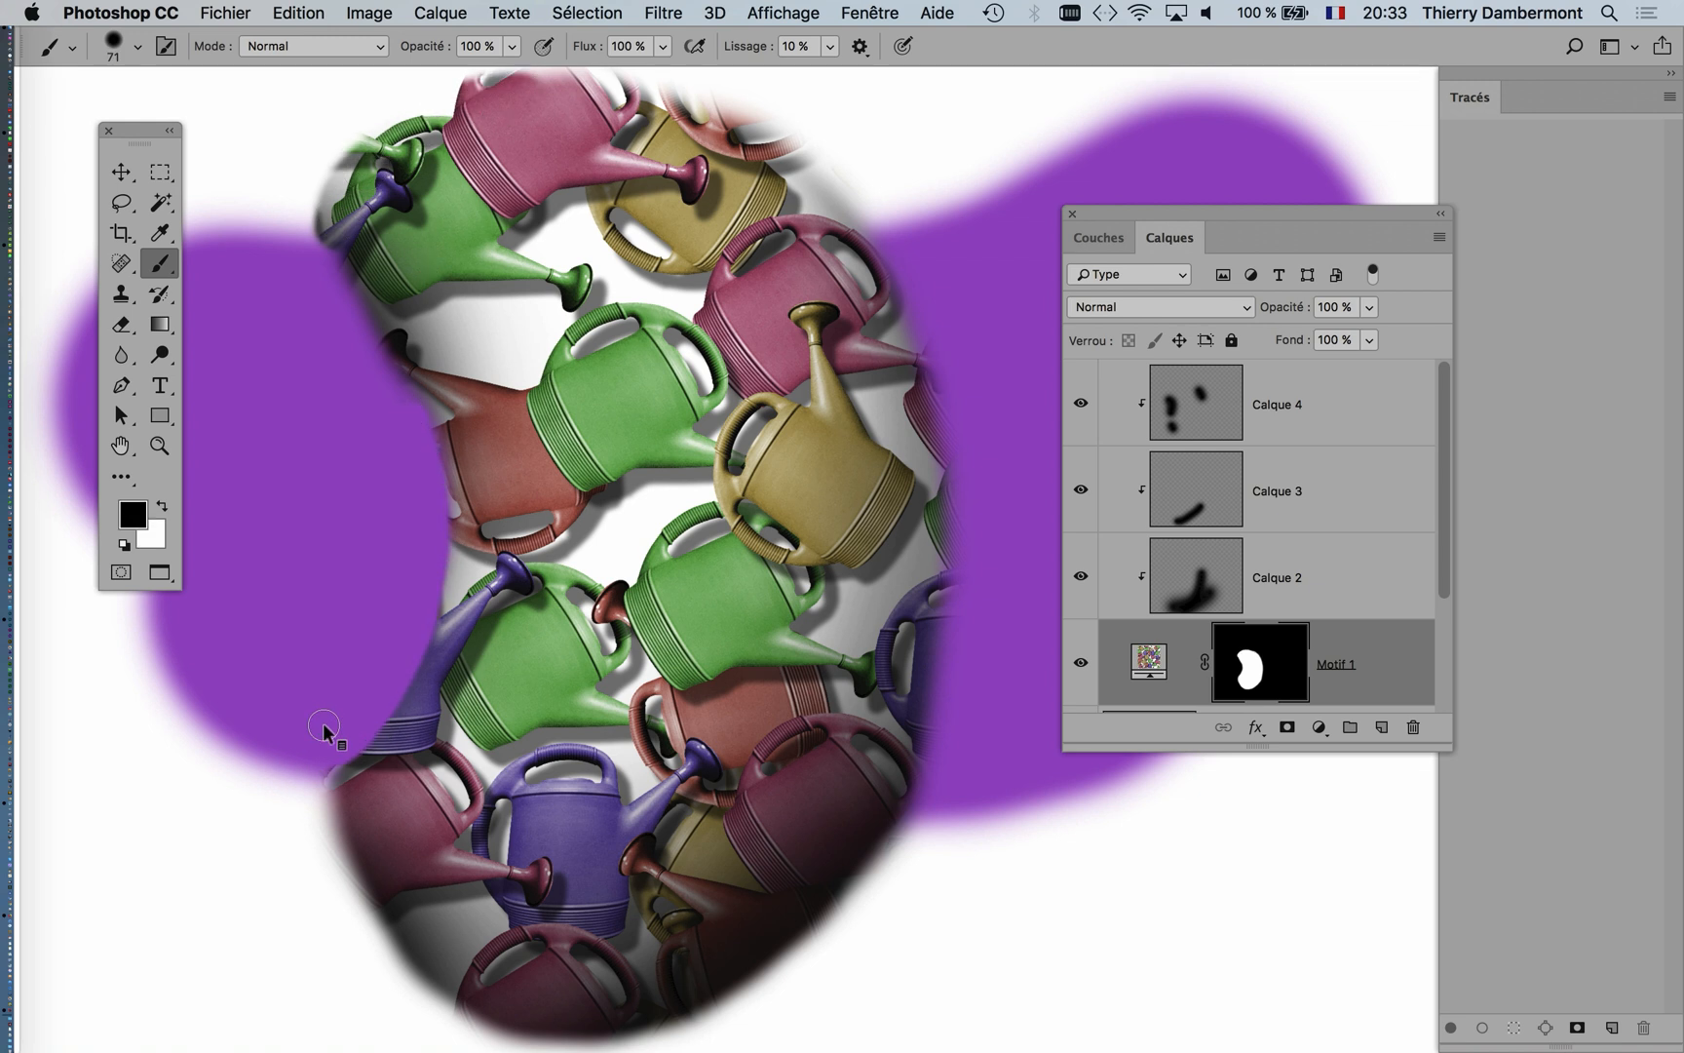
Step: Add an empty layer directly above Calque 1, beneath the Motif 1 pattern layer
left_click_drag(1372, 731, 1462, 902)
left_click(1233, 770)
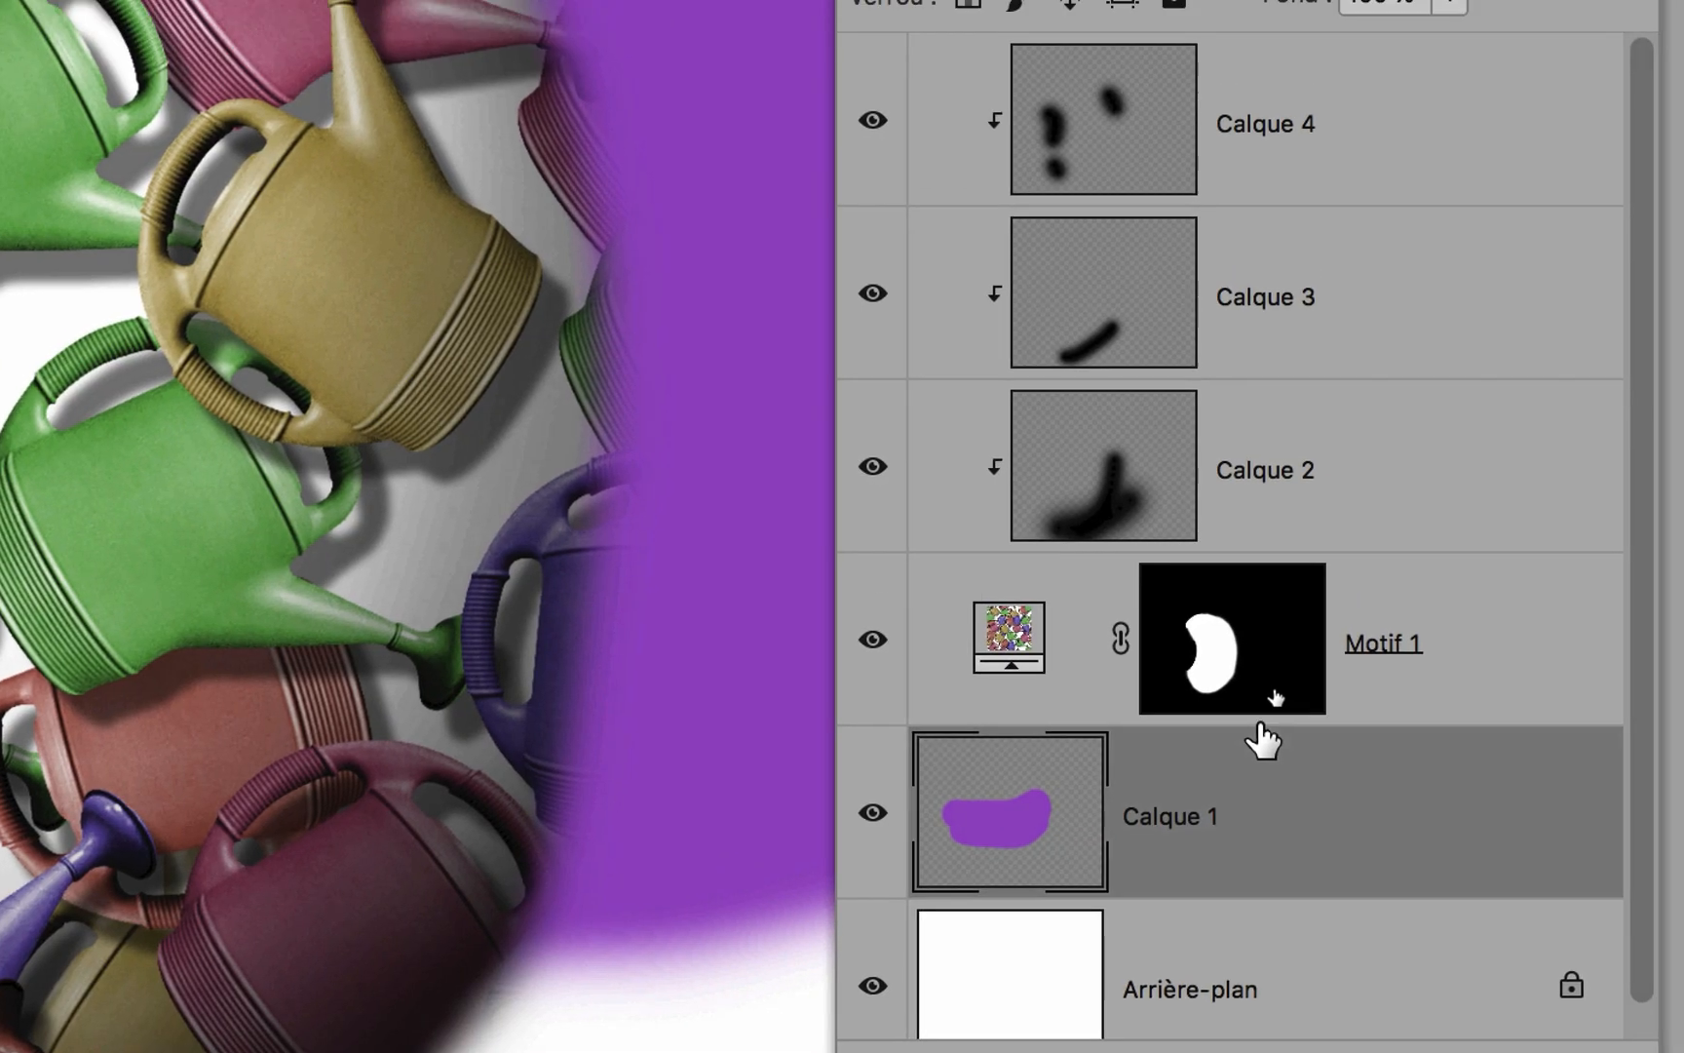
left_click(1518, 1052)
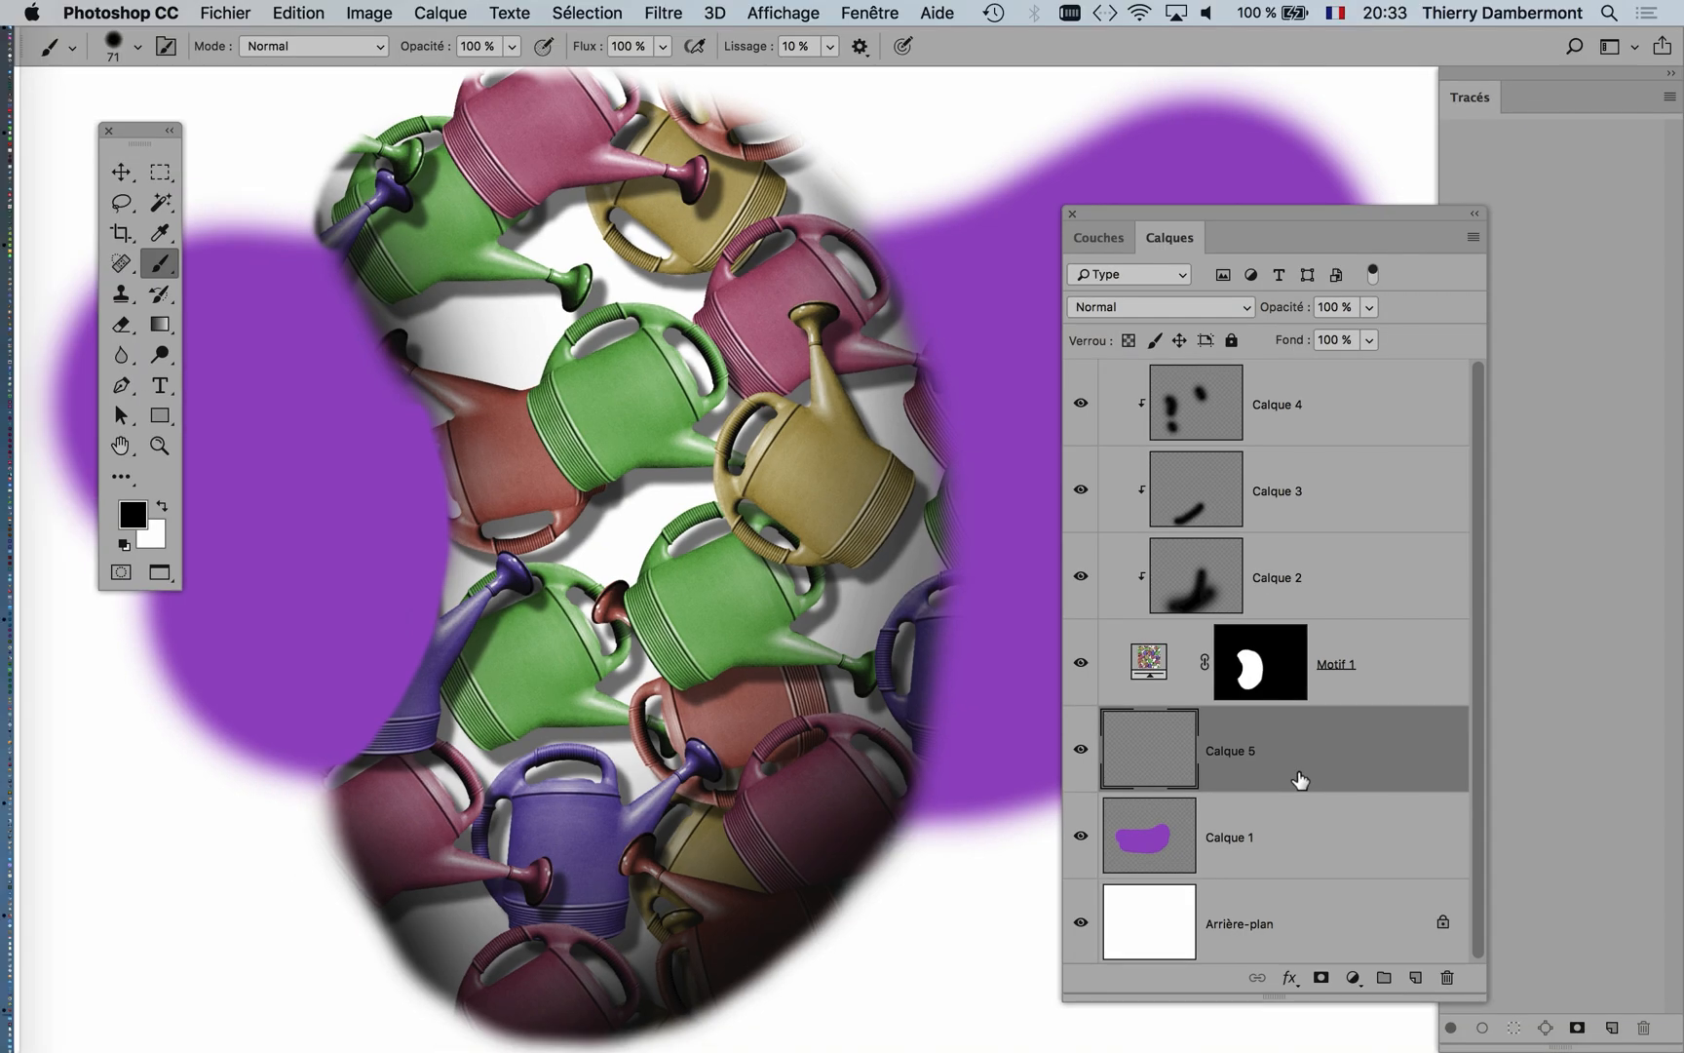
Step: Paint a soft black shadow on Calque 5 along the pattern shape's left indentation and set the layer's opacity to 55%
left_click_drag(505, 427, 524, 487)
mouse_move(428, 308)
left_mouse_down()
mouse_move(400, 751)
mouse_move(450, 765)
mouse_move(409, 780)
mouse_move(537, 565)
mouse_move(463, 318)
mouse_move(373, 224)
left_mouse_up()
left_click(1370, 308)
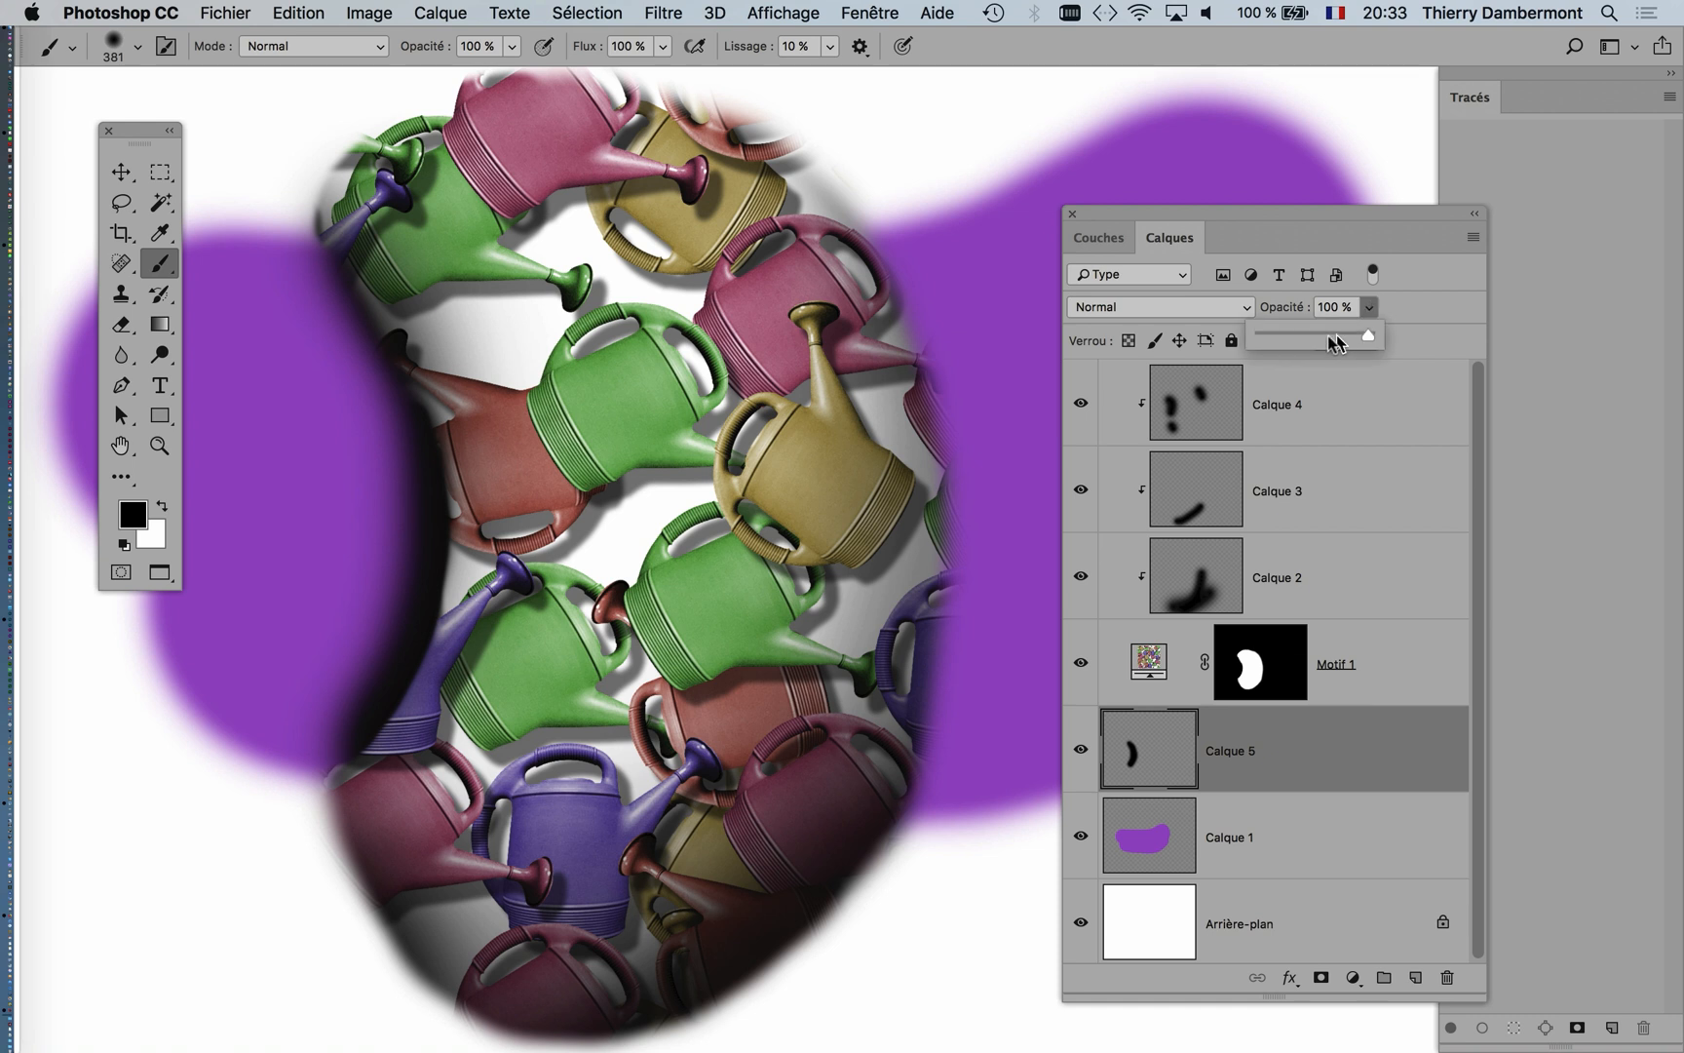
left_click(1321, 334)
key("super+minus")
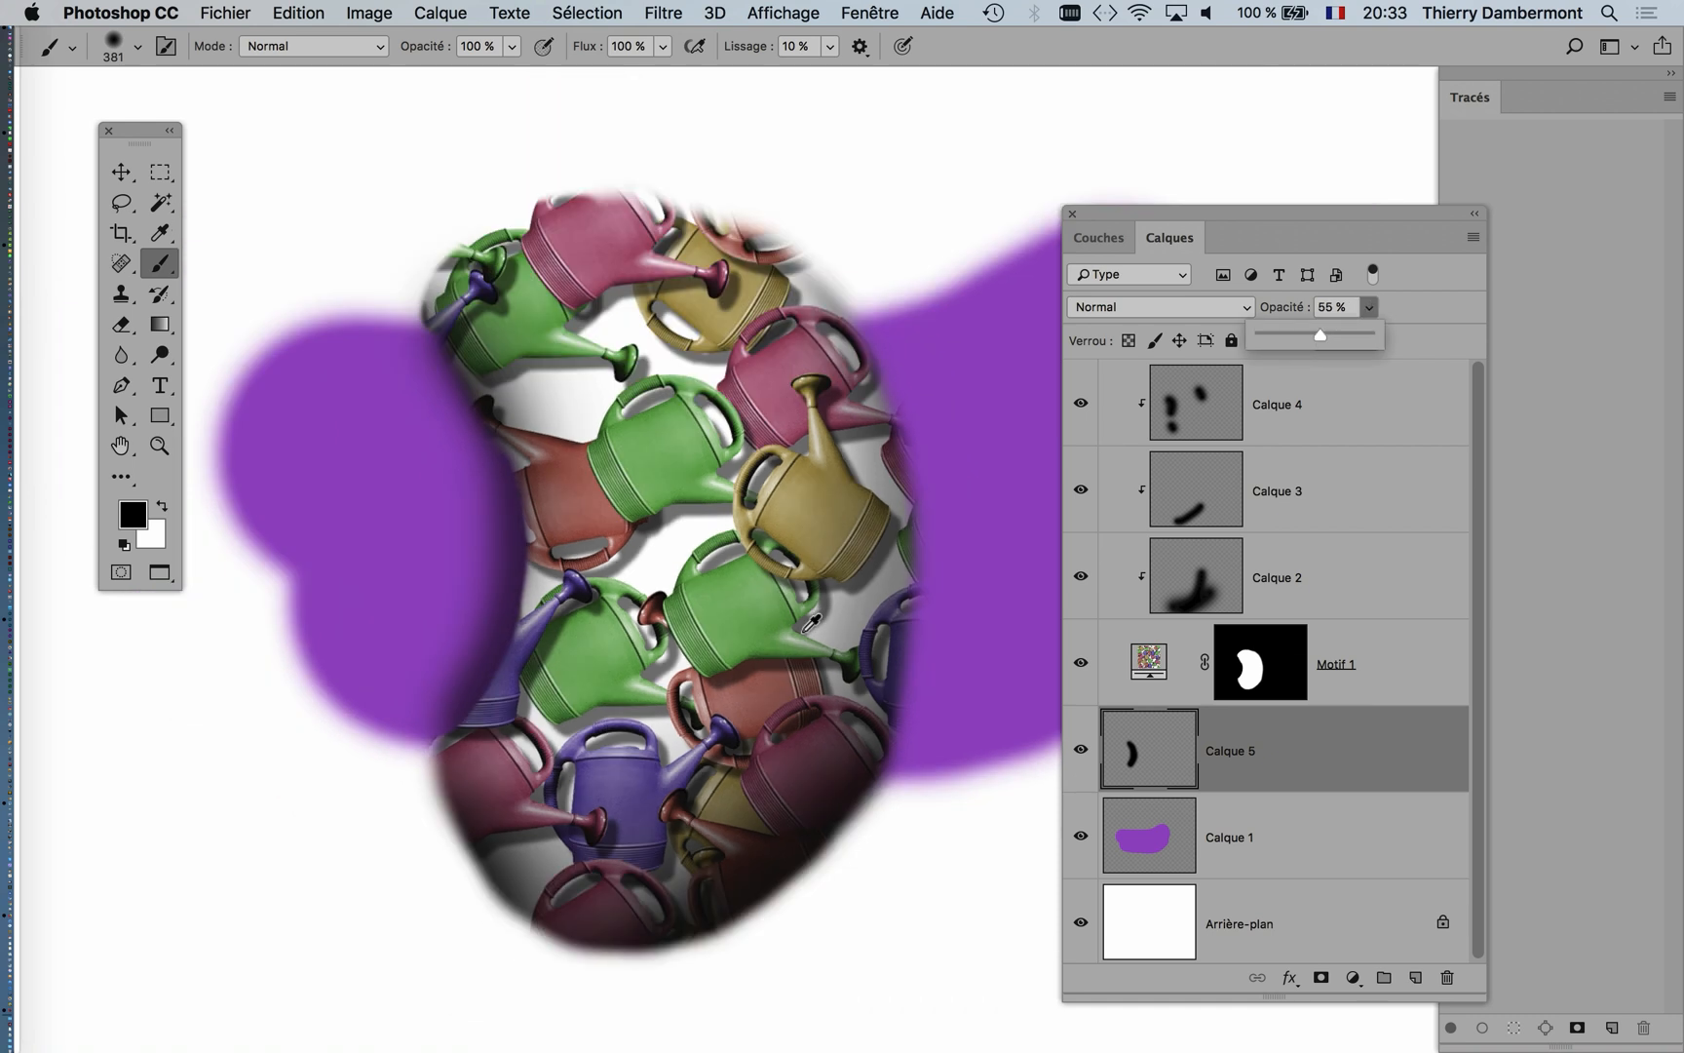
left_click_drag(828, 599, 795, 522)
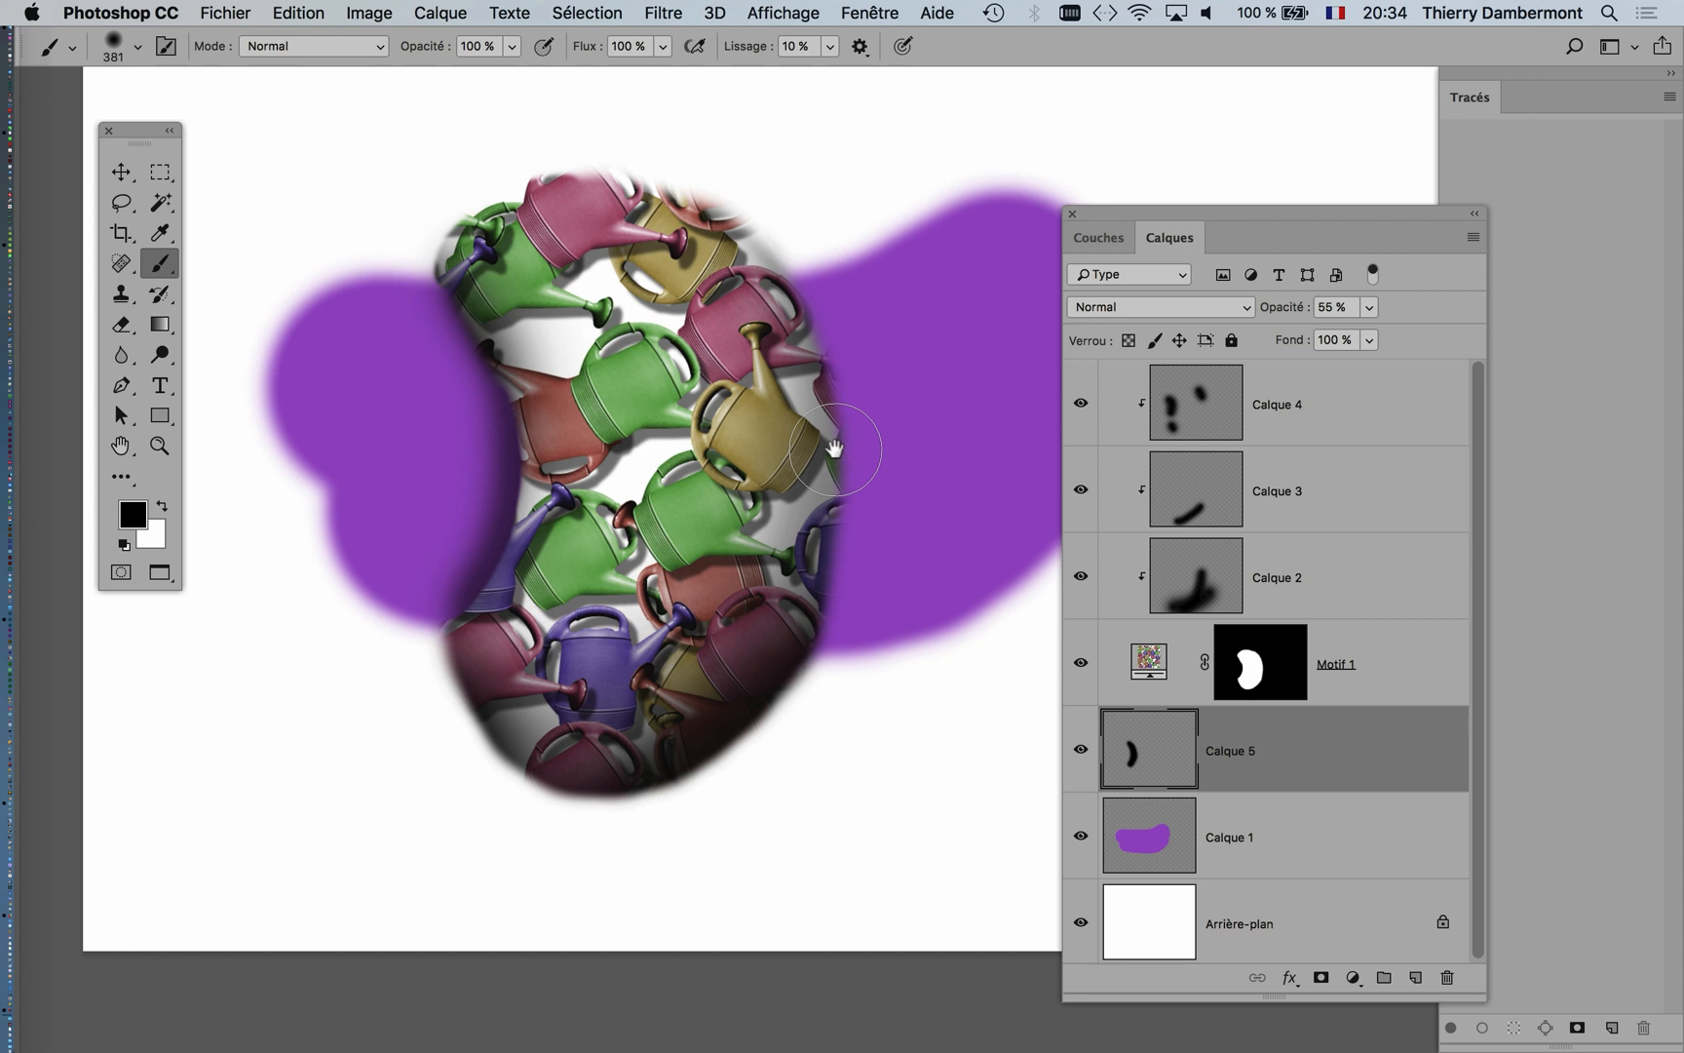
Step: Hide the shading layers Calque 5, Calque 2, Calque 3 and Calque 4 to view the flat pattern shape
left_click(1334, 844)
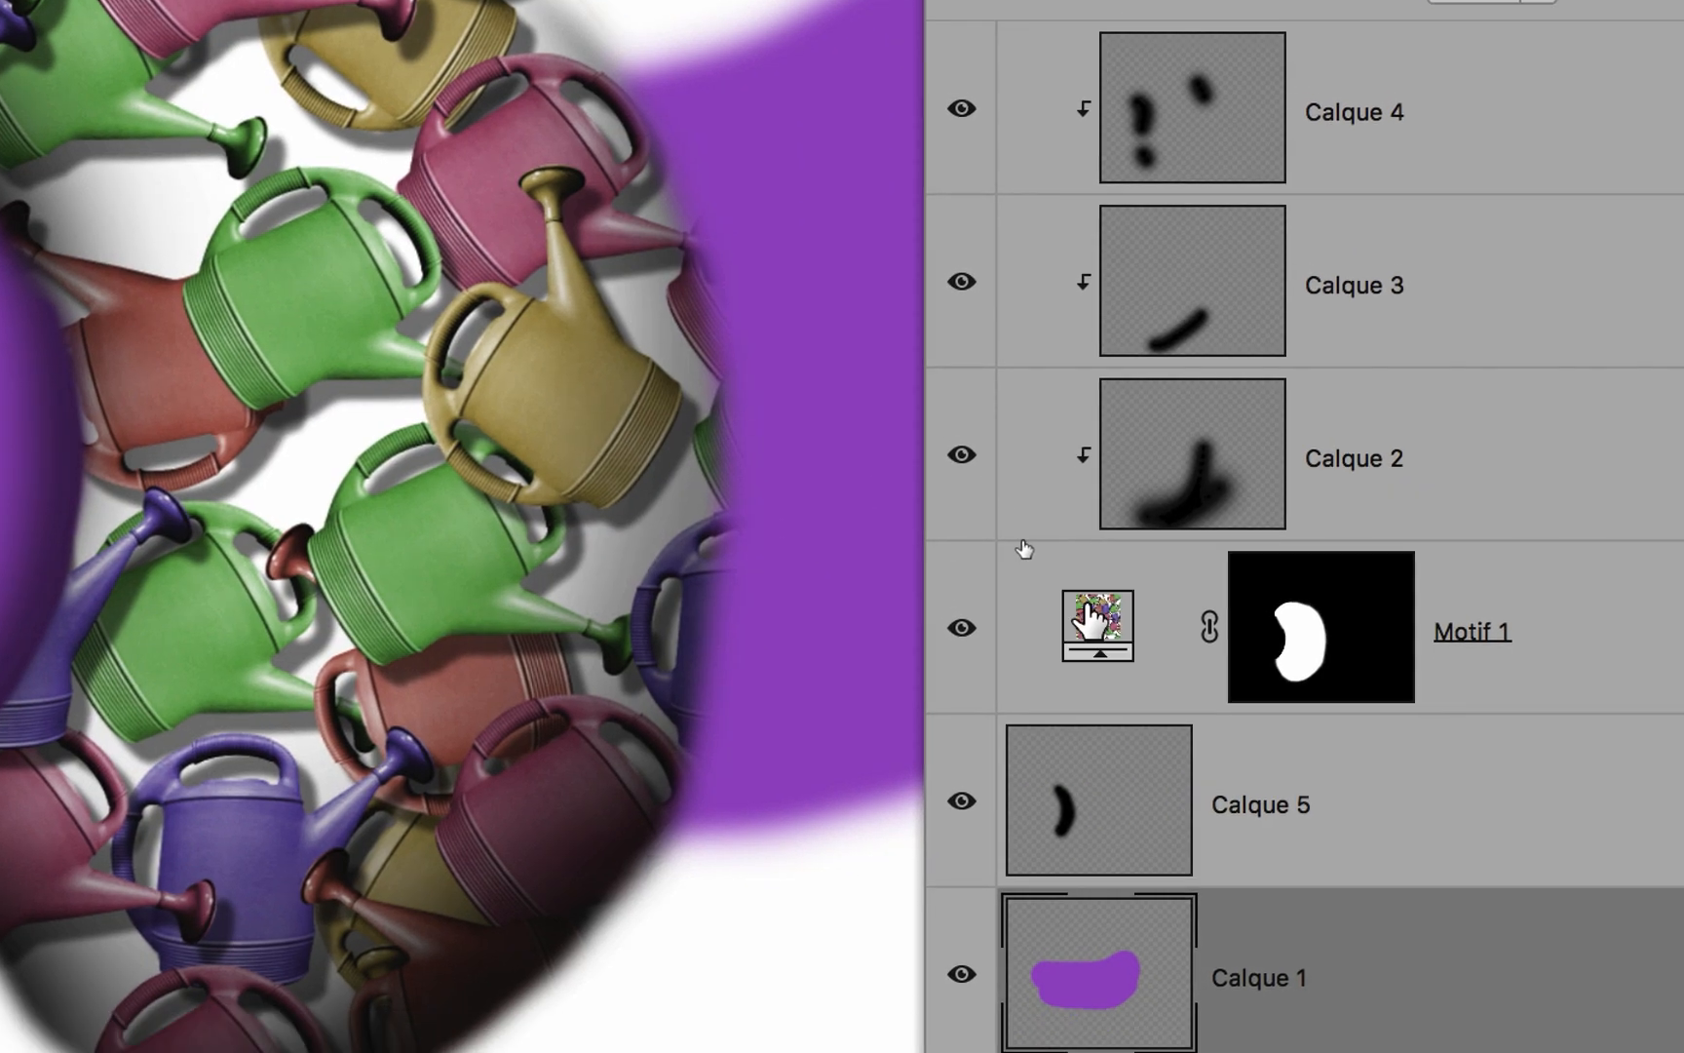
left_click(1092, 609)
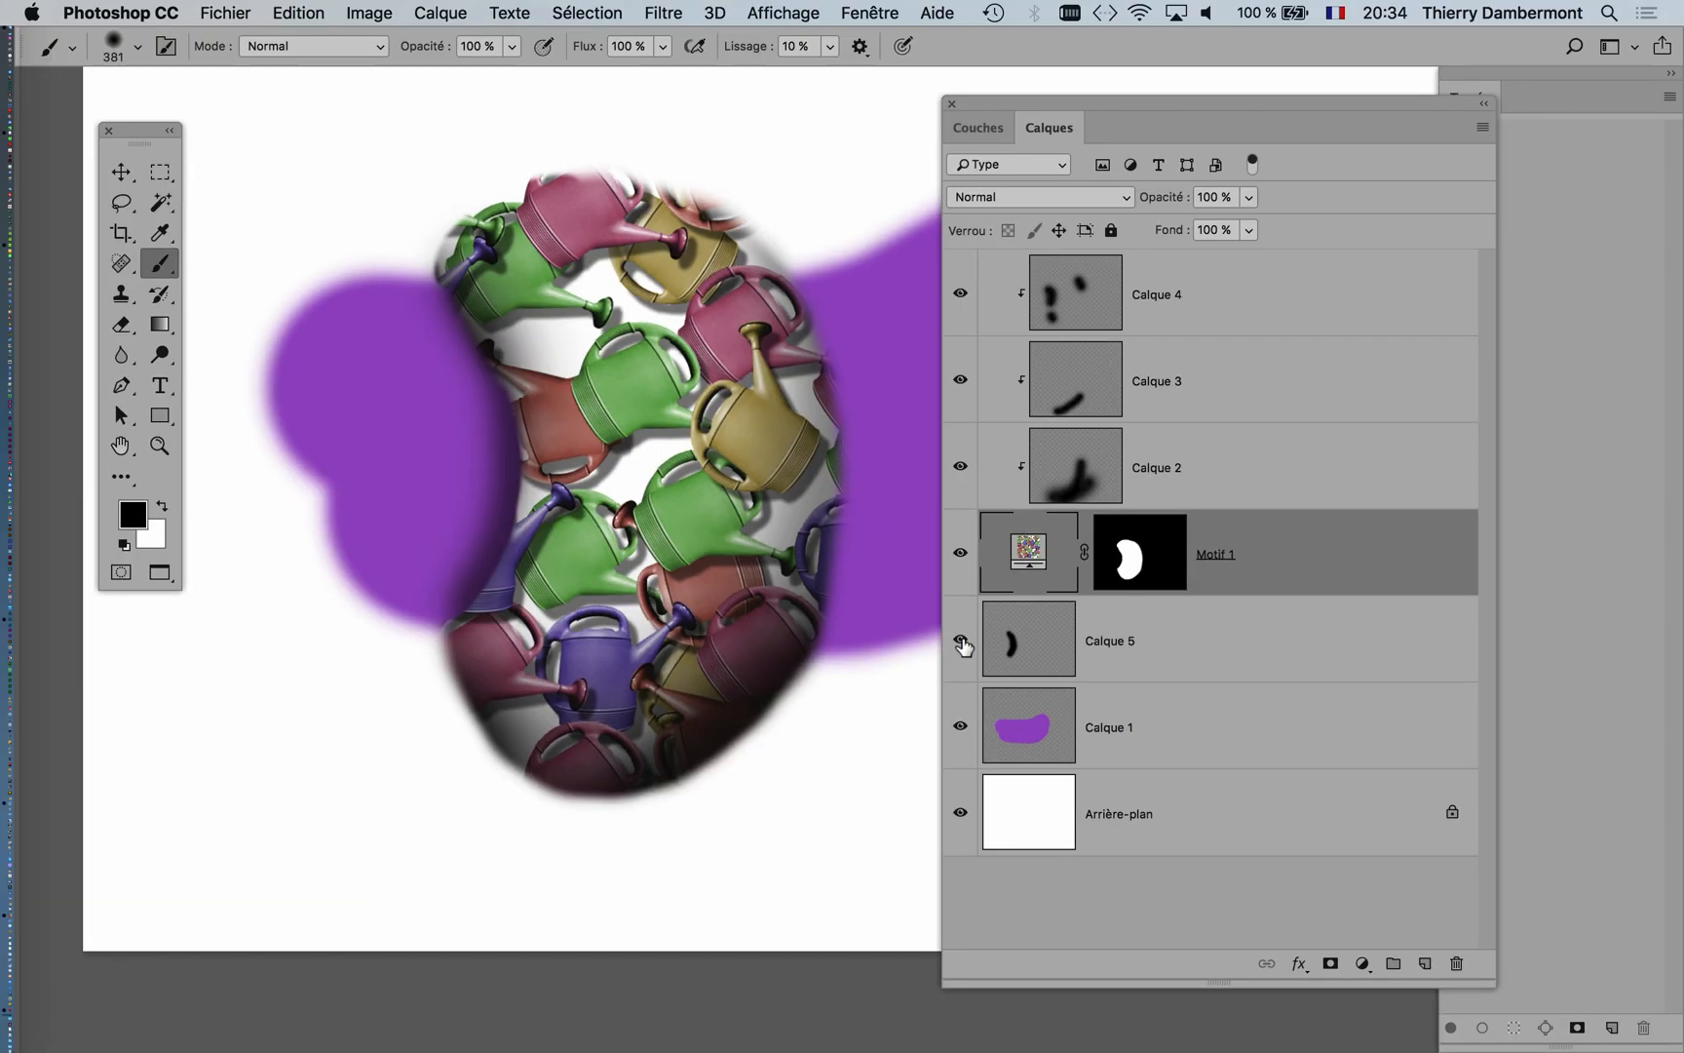
left_click(962, 641)
left_click(961, 466)
left_click(960, 380)
left_click(959, 294)
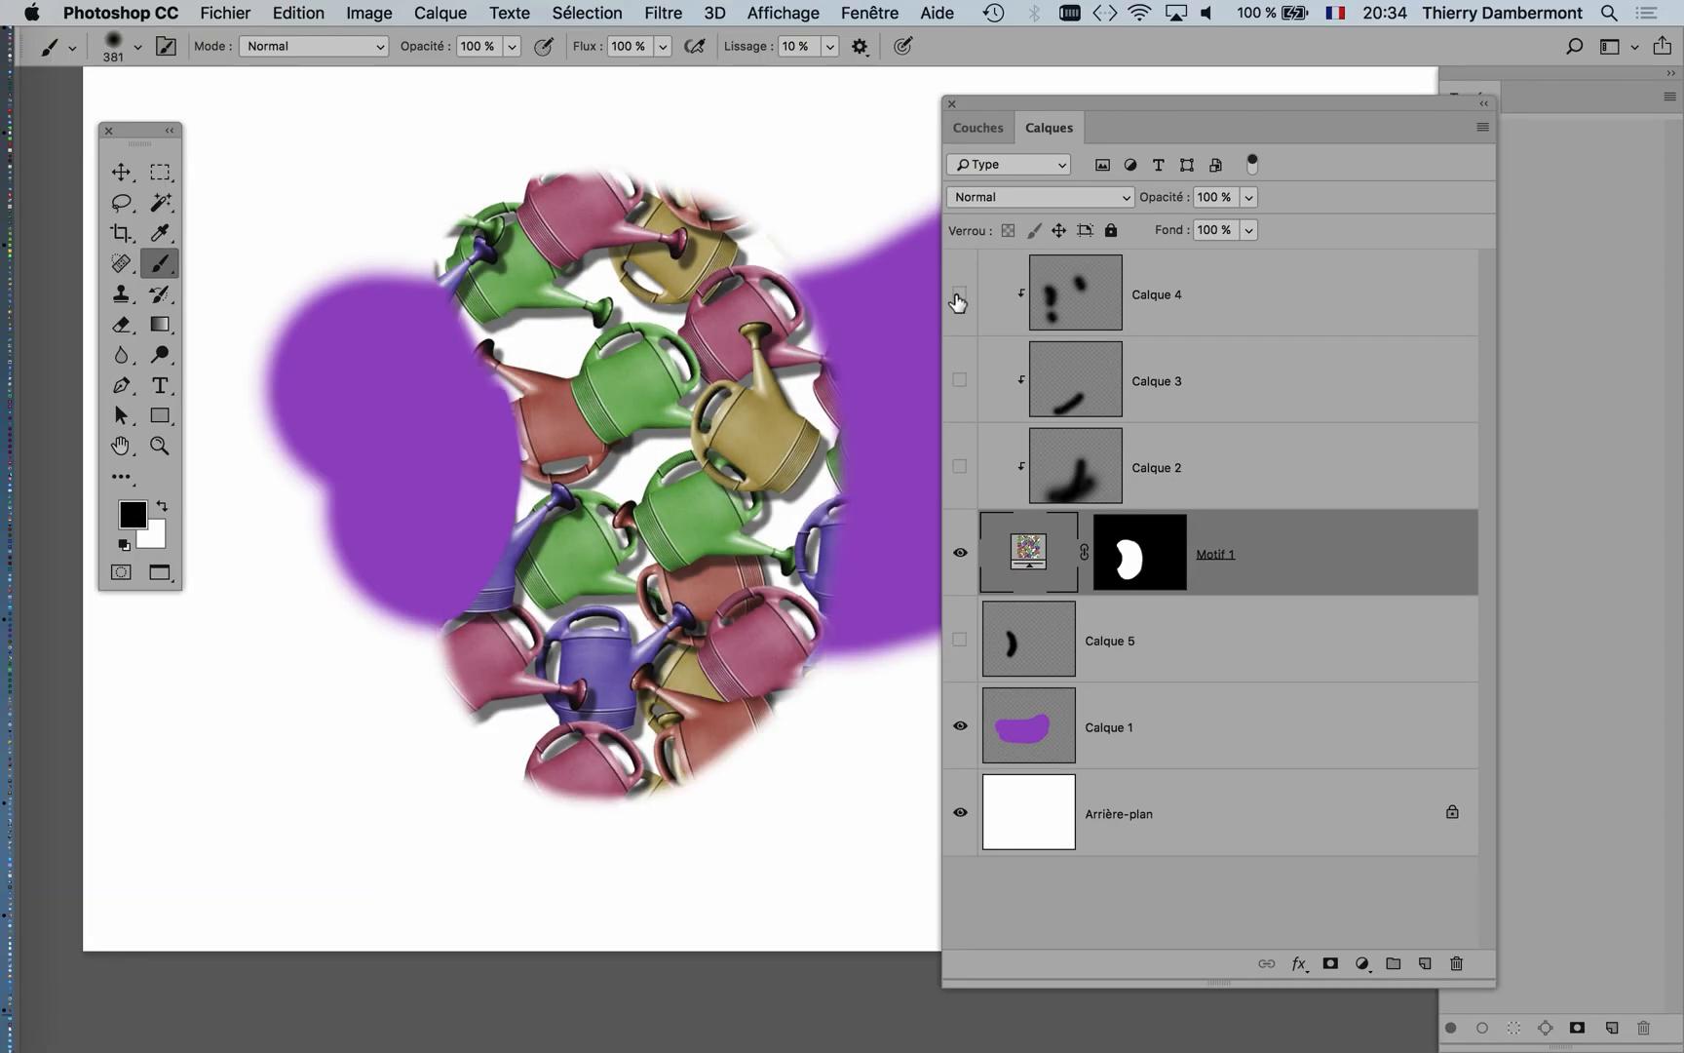
Step: Show Calque 2, Calque 3, Calque 4 and Calque 5 again, comparing the artwork with and without the Calque 5 shadow
left_click_drag(1067, 100, 1259, 71)
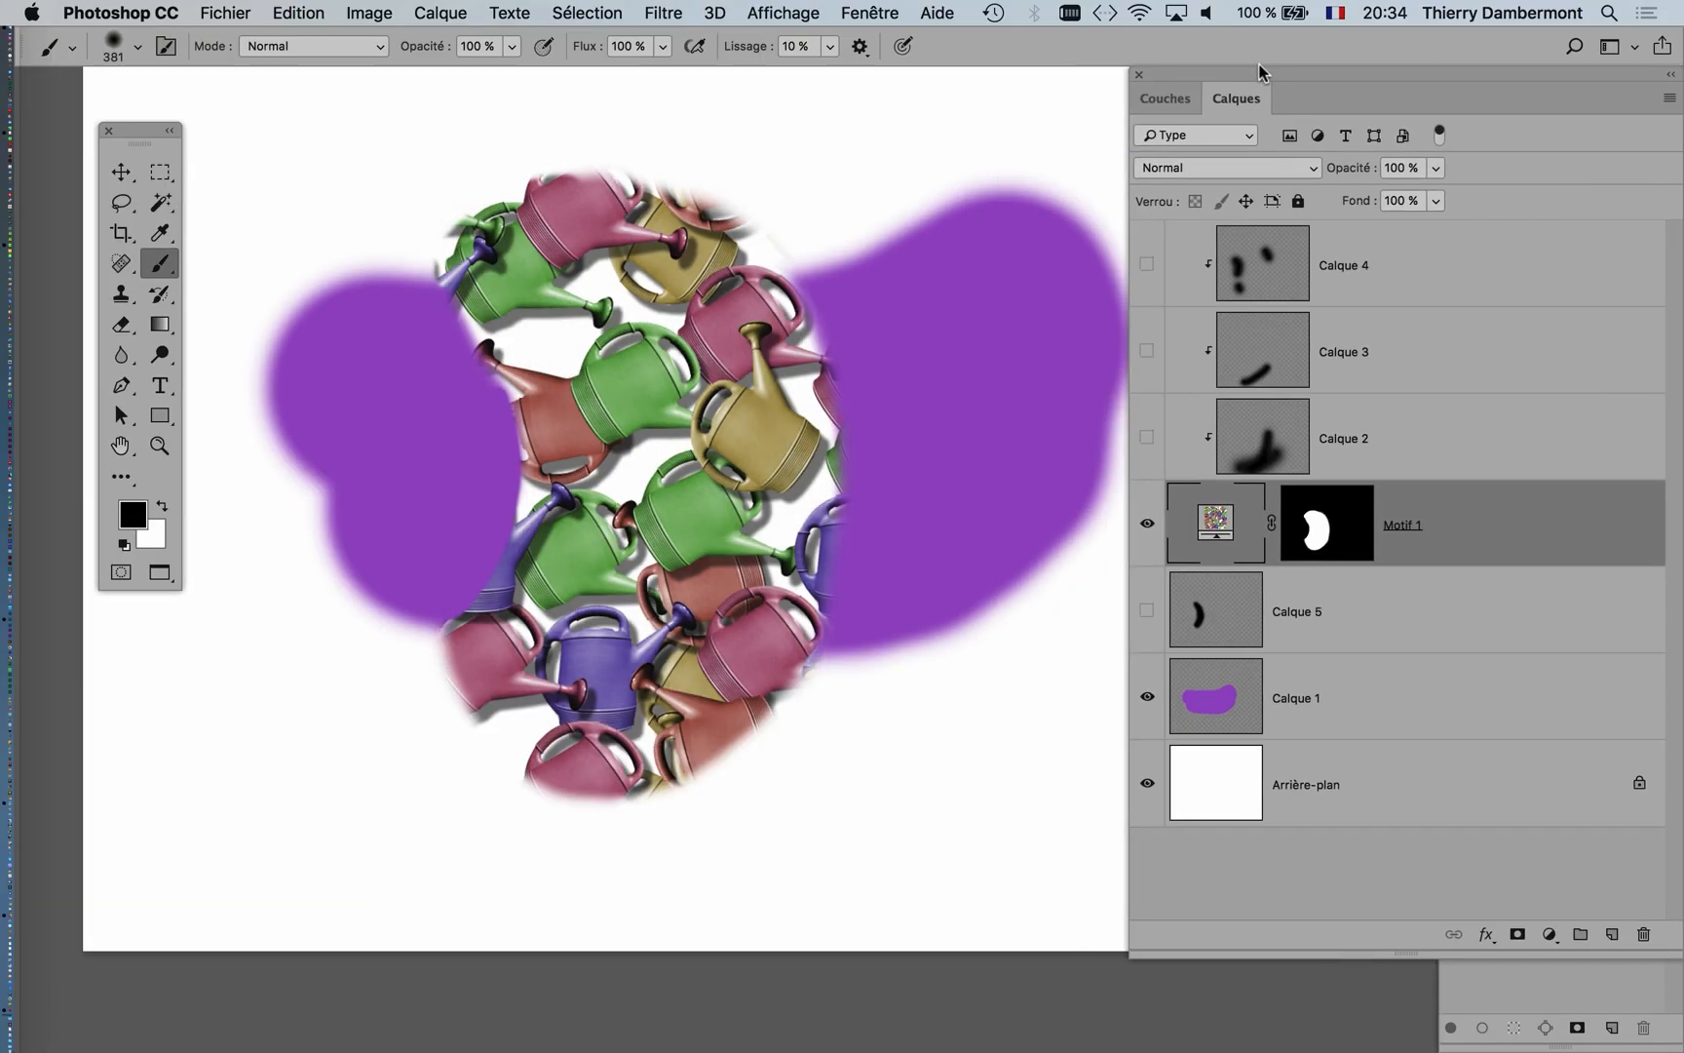
left_click(1148, 440)
left_click(1147, 353)
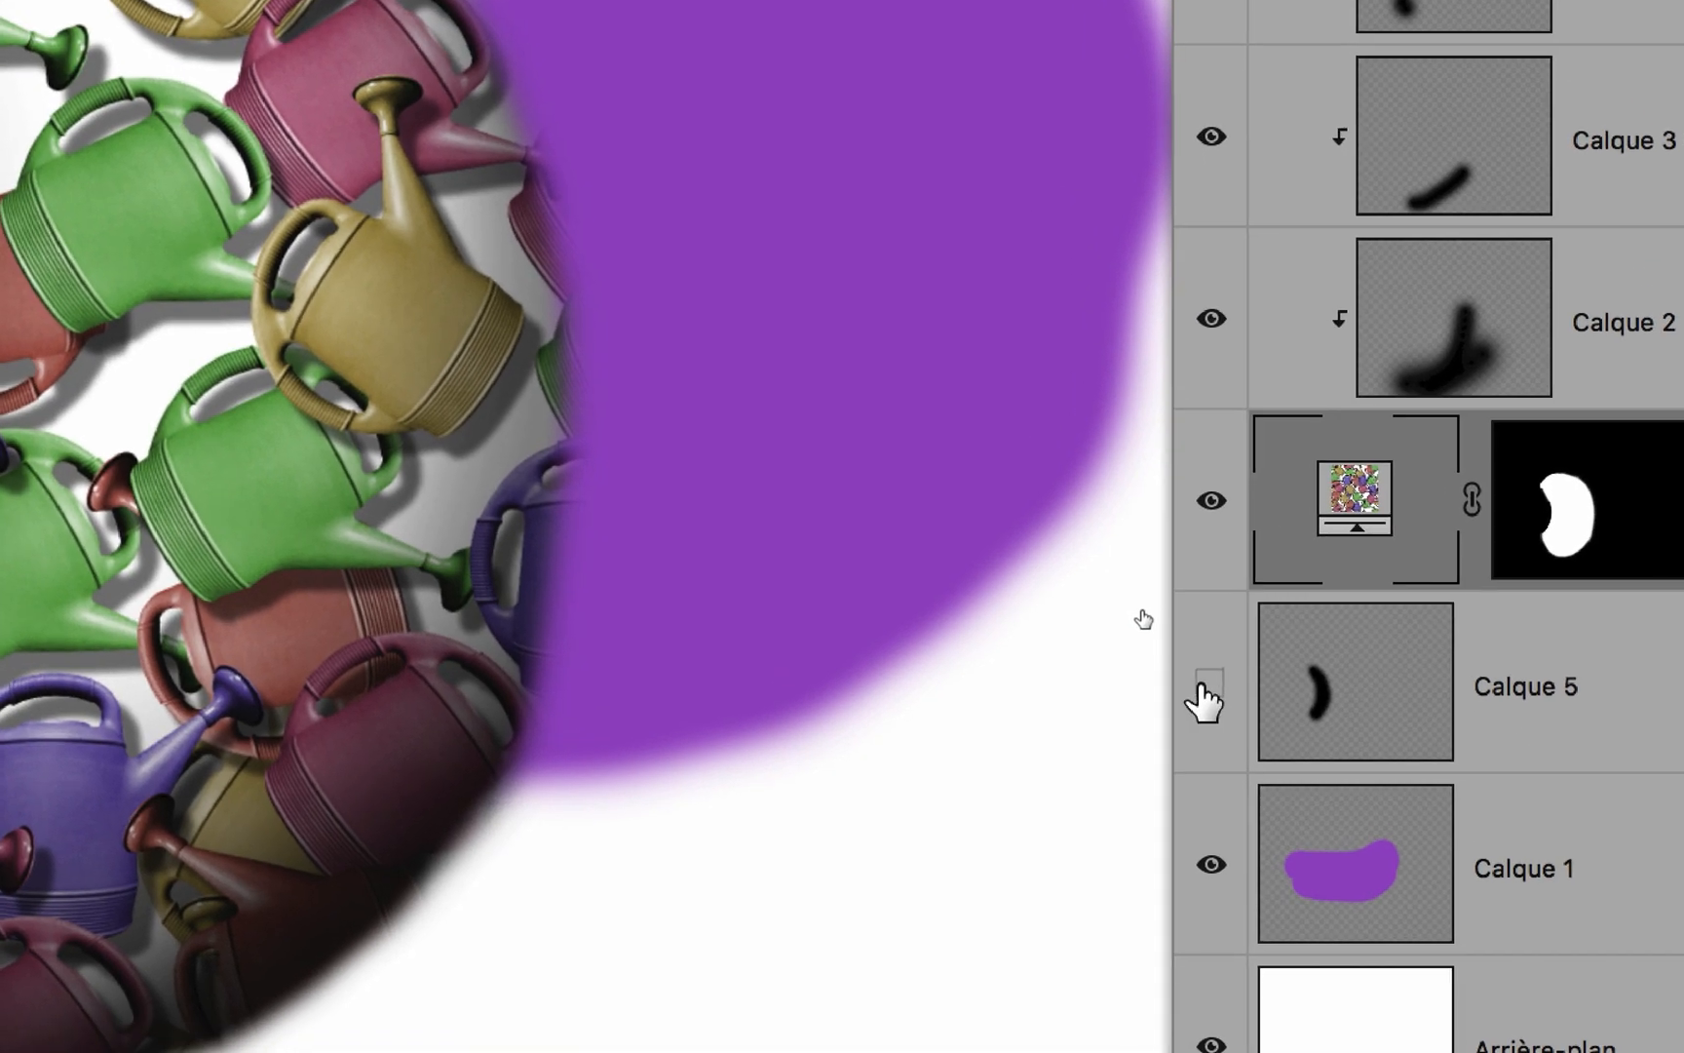
left_click(1205, 687)
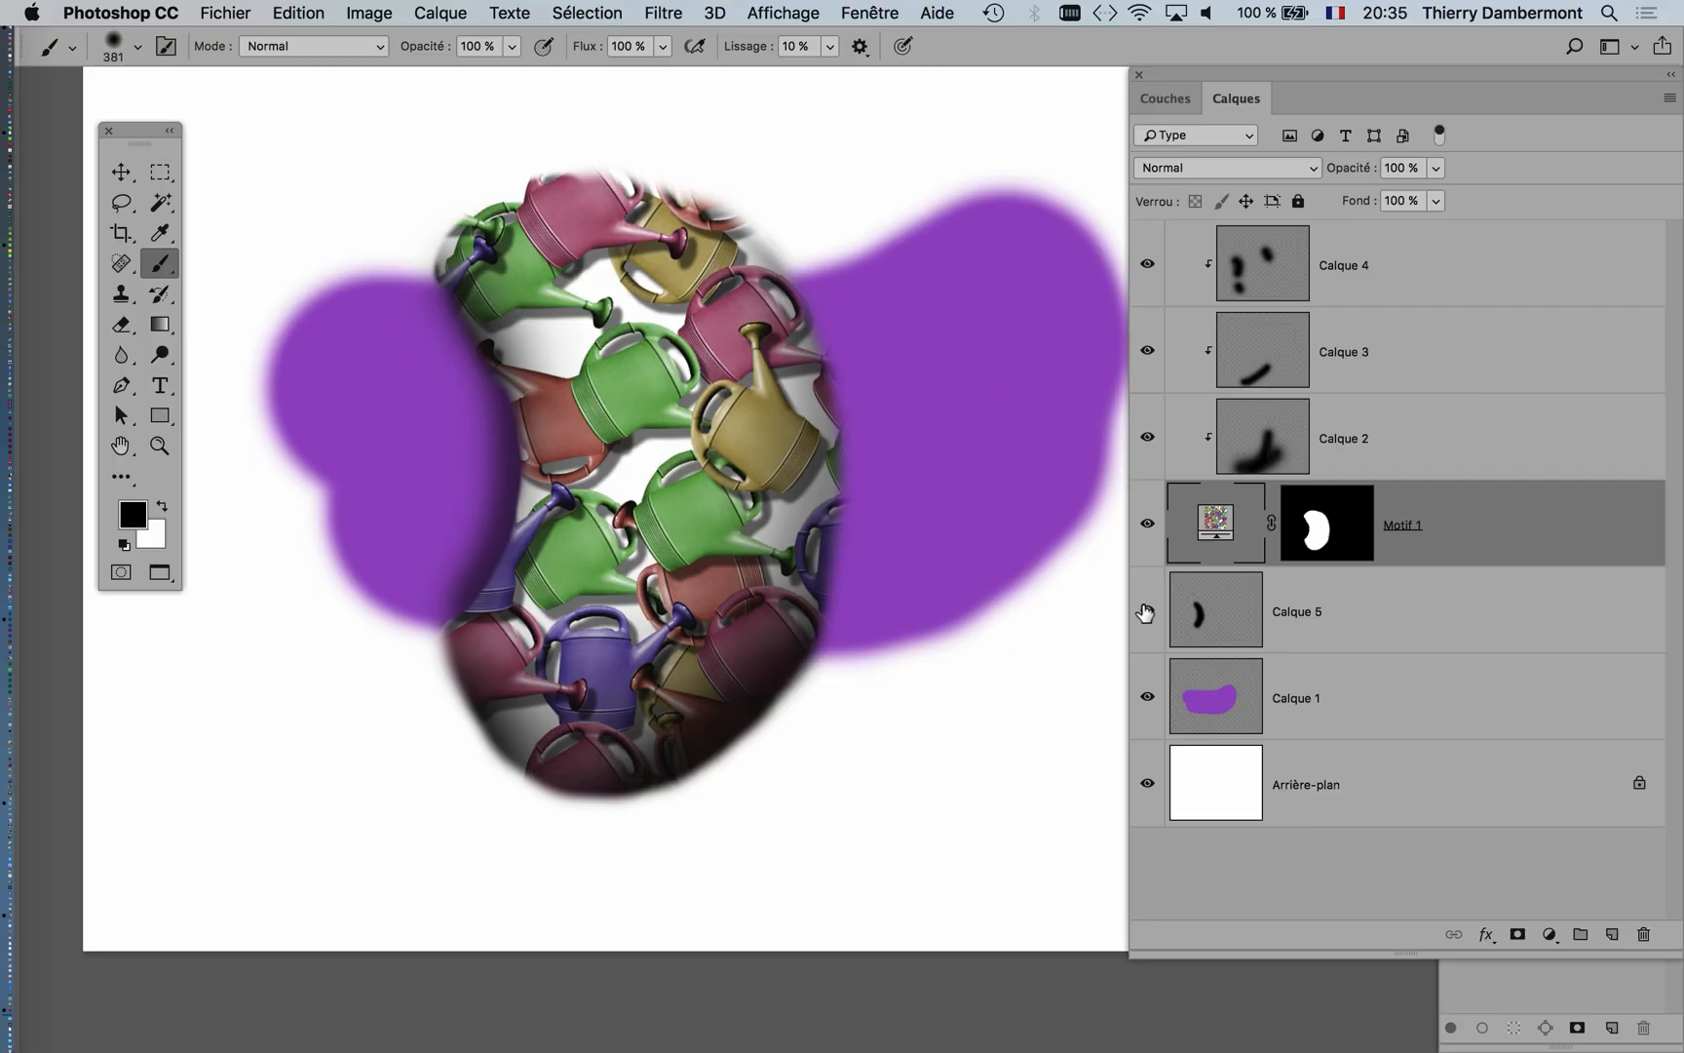
left_click(1148, 614)
left_click(1147, 614)
Step: Select the Calque 5 shadow on the canvas with the Move tool and try shifting it slightly
left_click(137, 178)
left_click(509, 519)
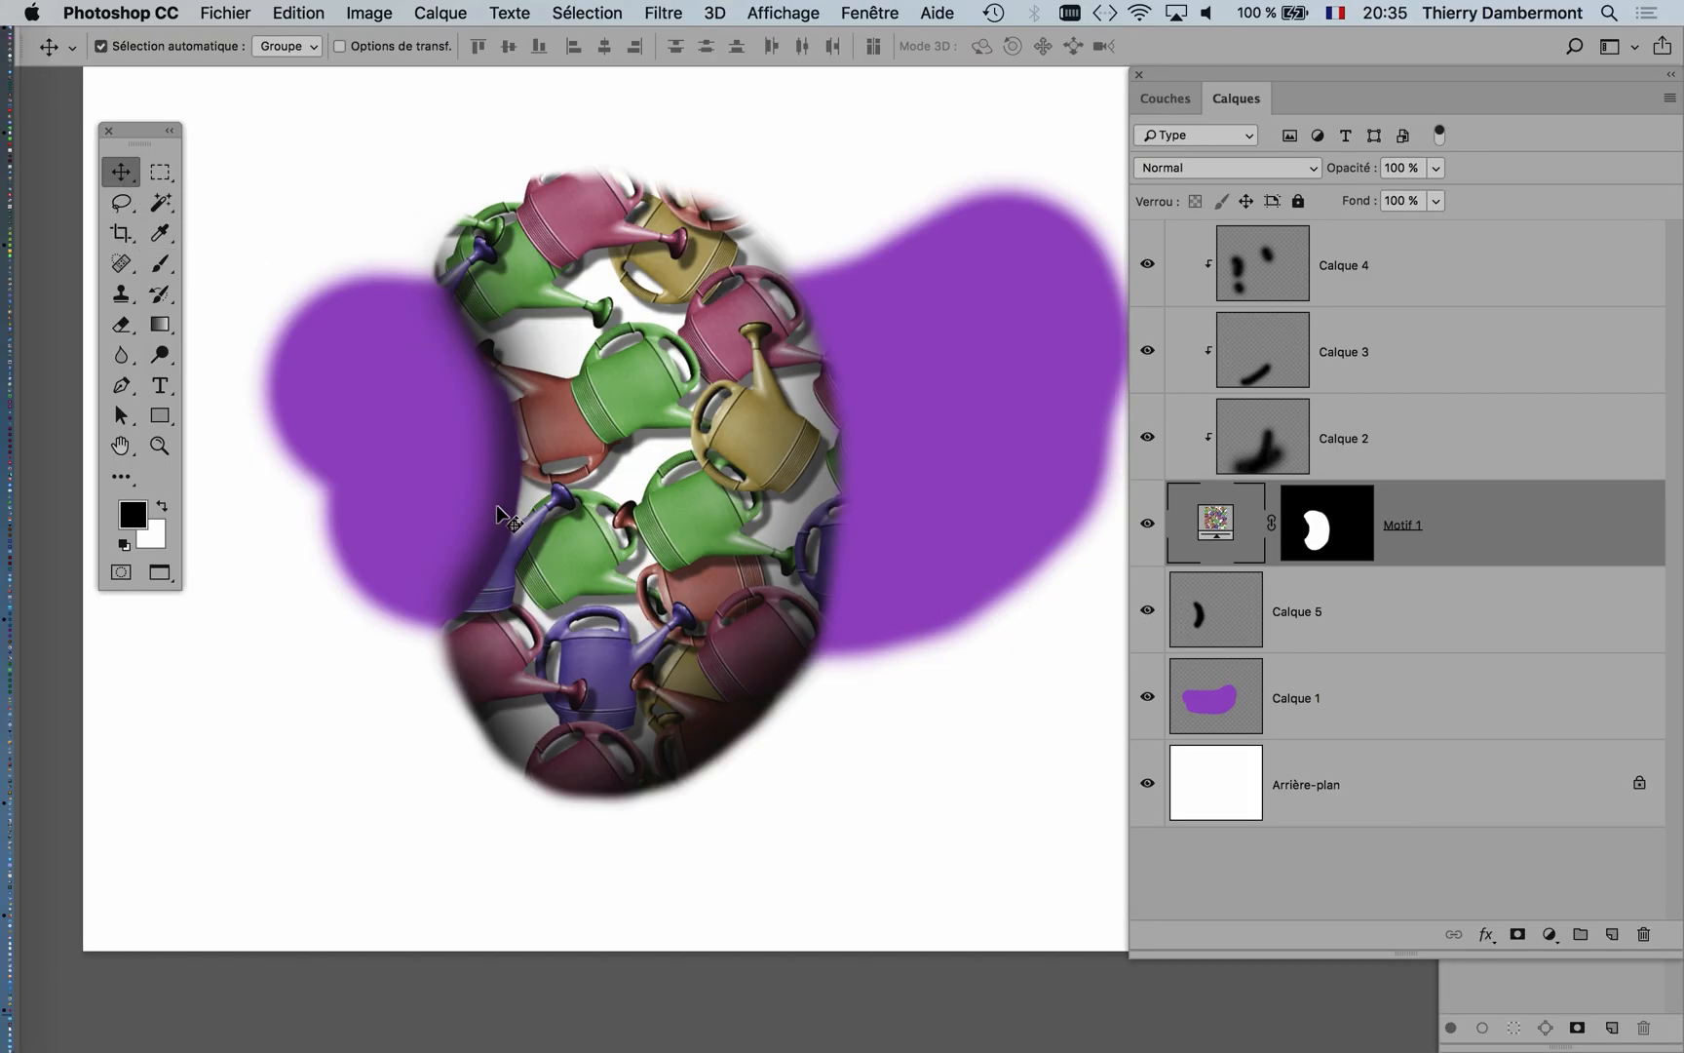
left_click_drag(508, 519, 503, 526)
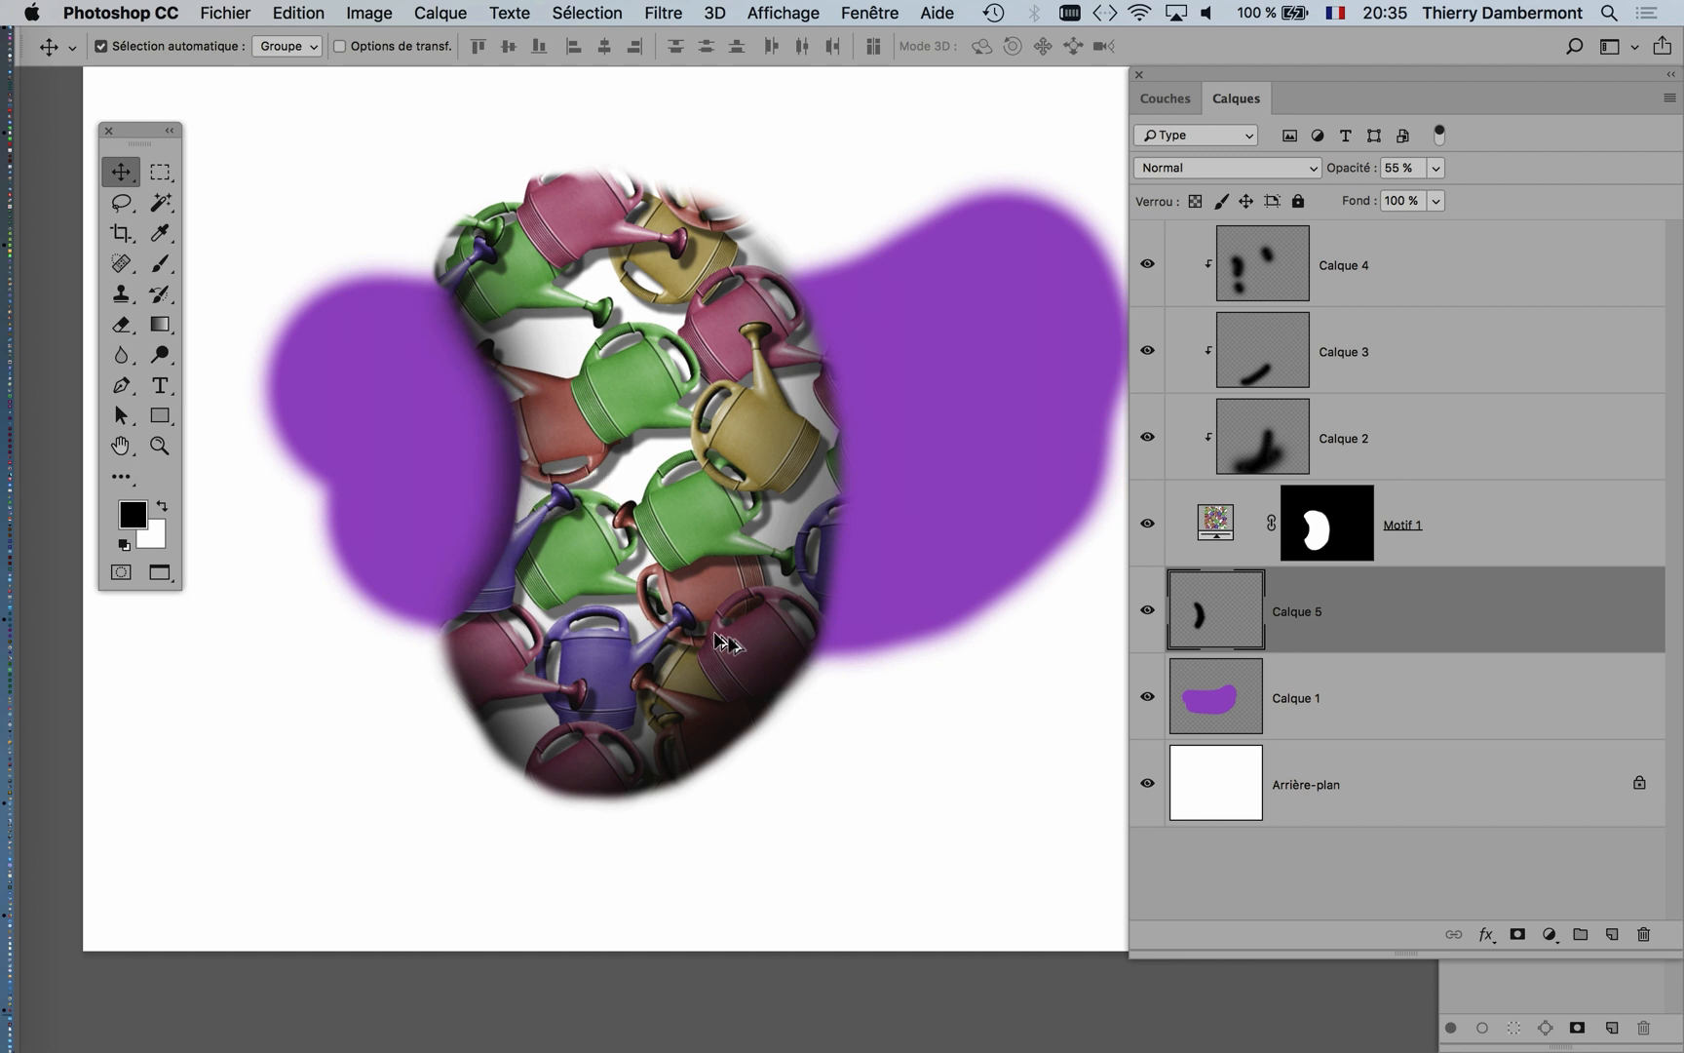
Step: Add an empty layer directly above the Arrière-plan background layer
key("super+minus")
left_click(1301, 813)
left_click(1612, 934)
key("super+minus")
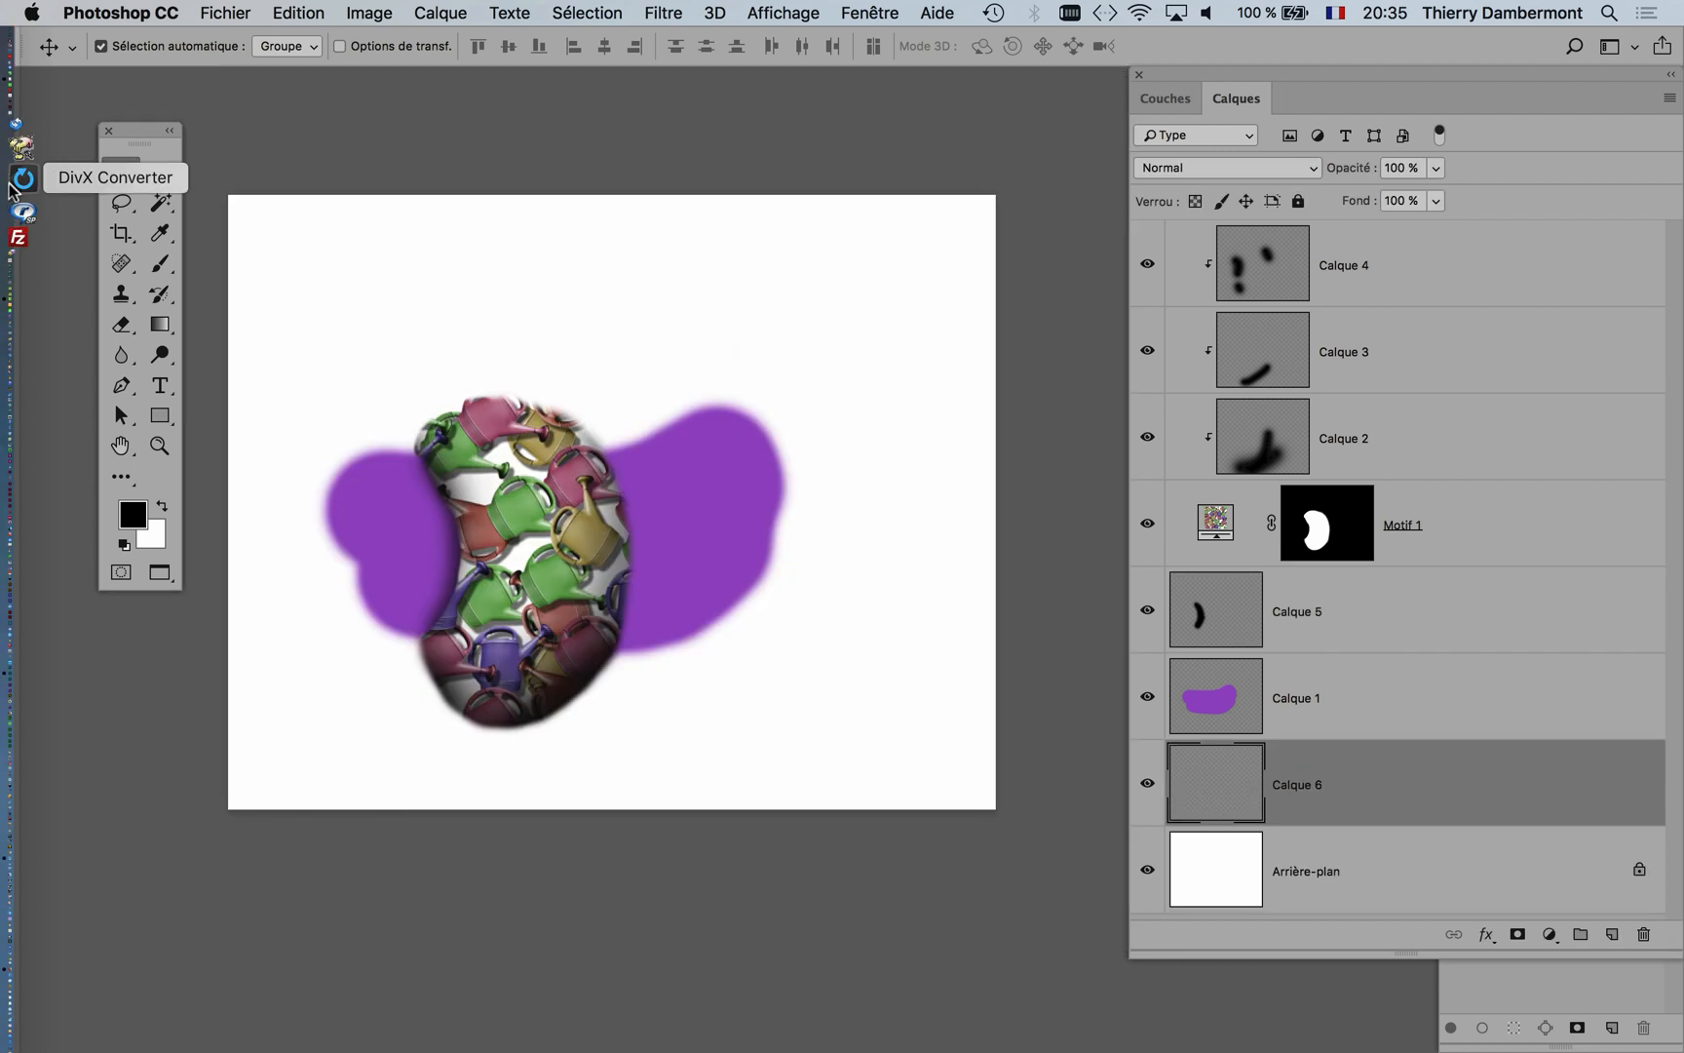
Step: Activate the Gradient tool and set the foreground color to a saturated medium green
left_click(161, 325)
left_click(222, 325)
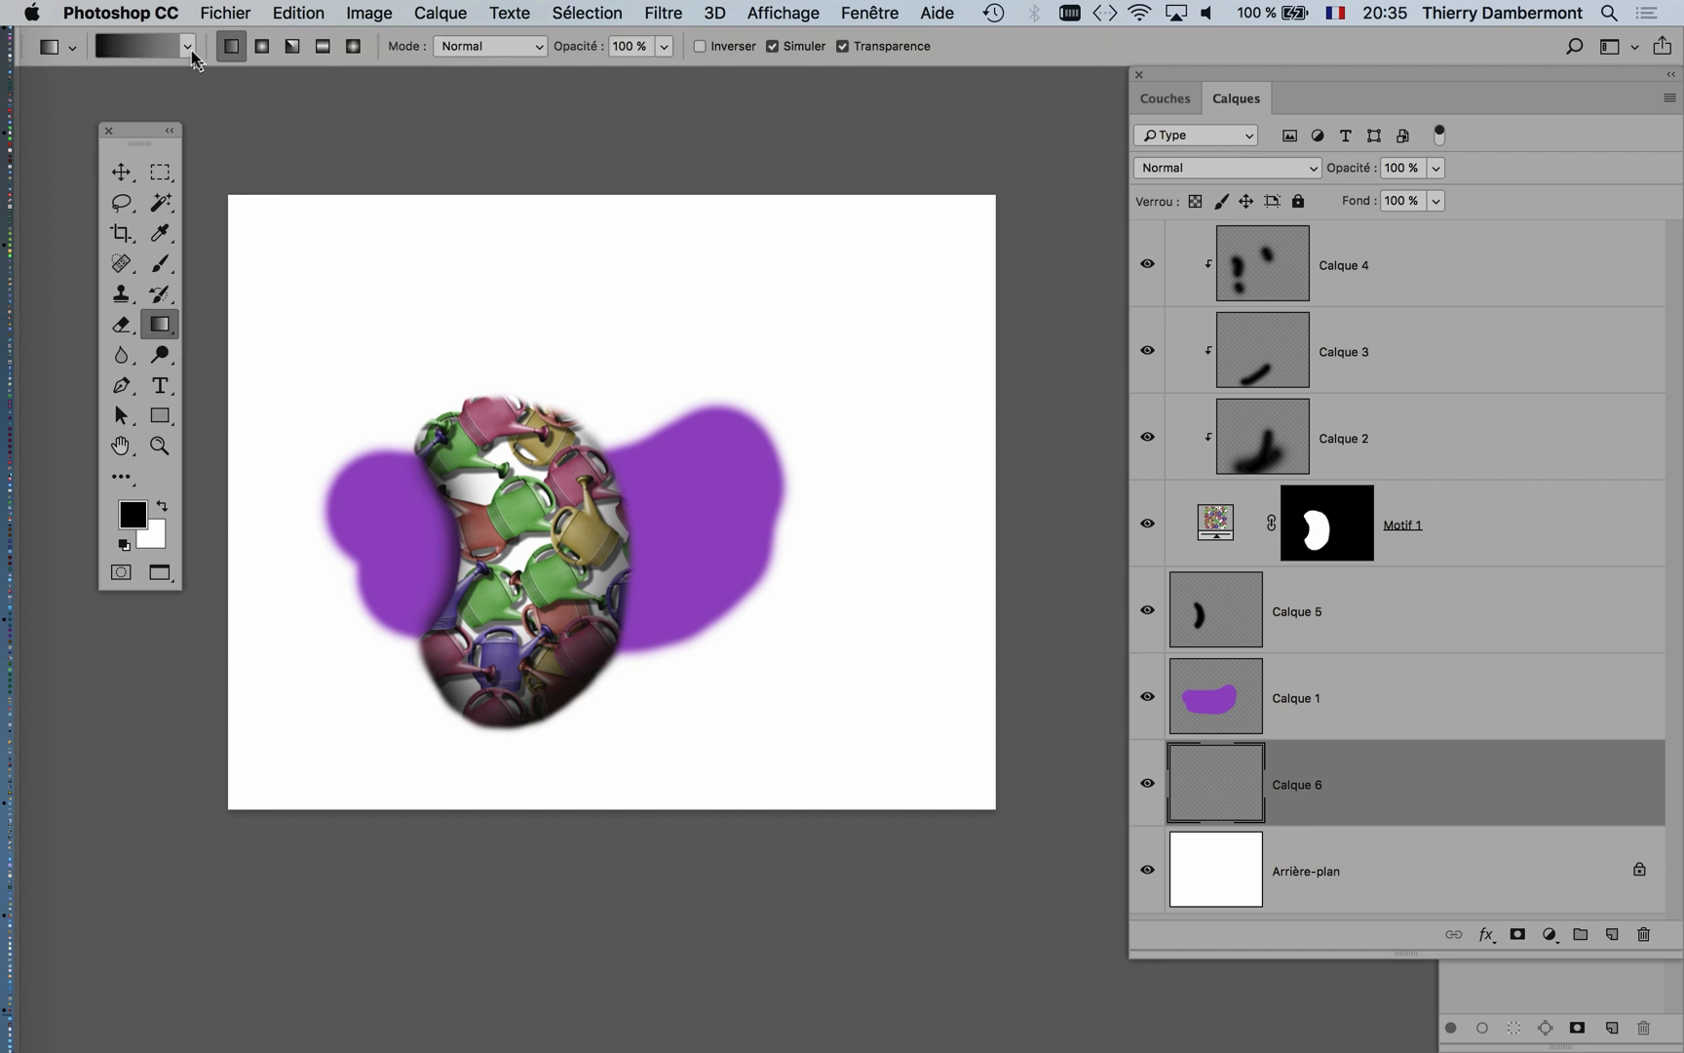
left_click(132, 517)
left_click(1063, 493)
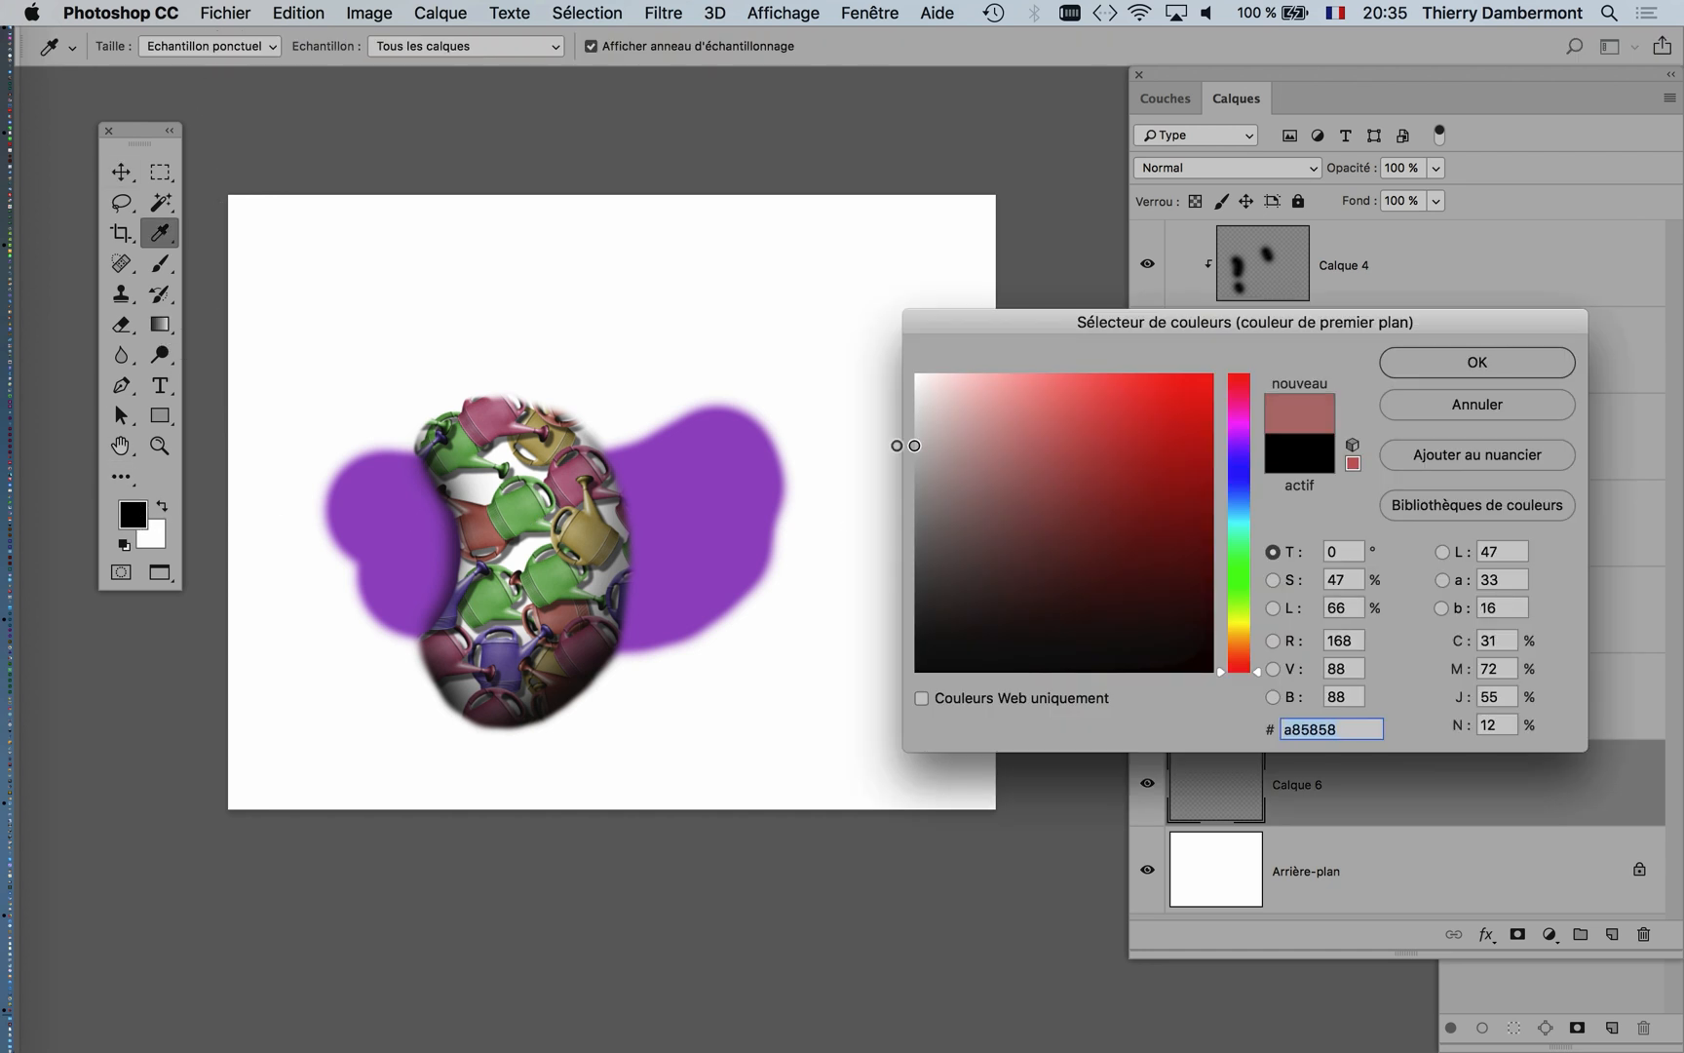
left_click(1188, 455)
left_click_drag(1236, 495, 1236, 573)
left_click(1478, 361)
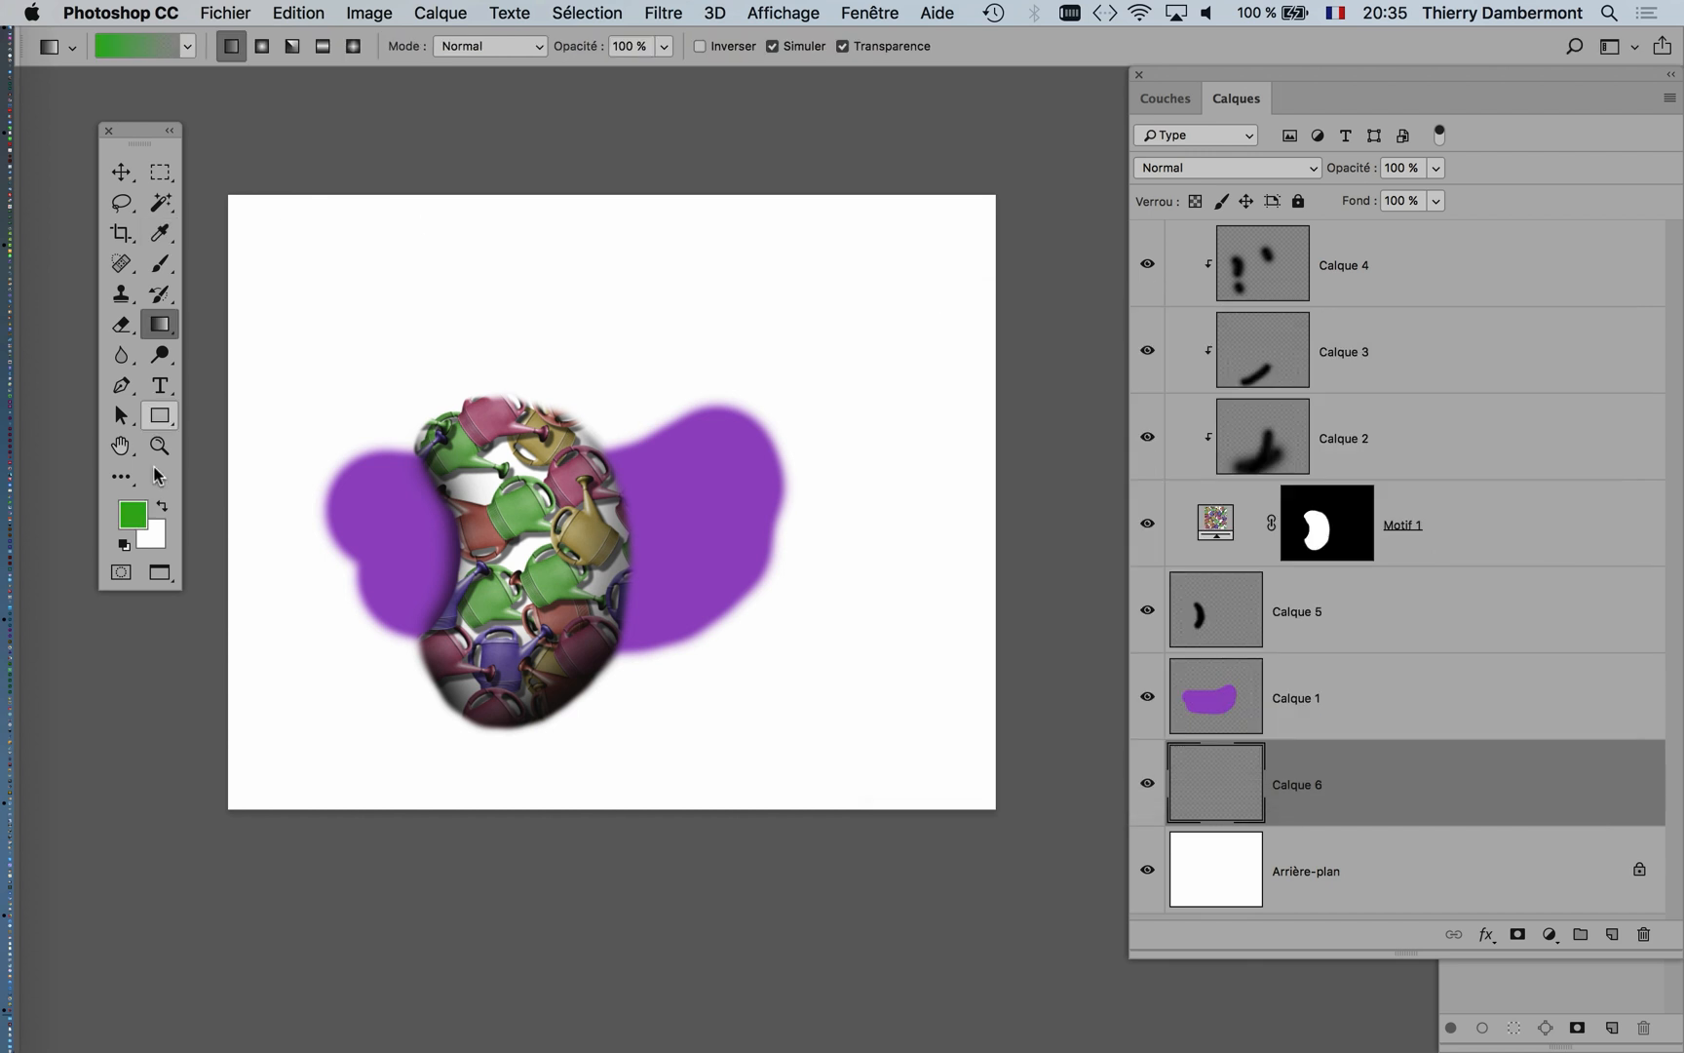
Step: Set the background color to the yellow-green c4d22c
left_click(152, 534)
left_click(1234, 619)
left_click(1150, 426)
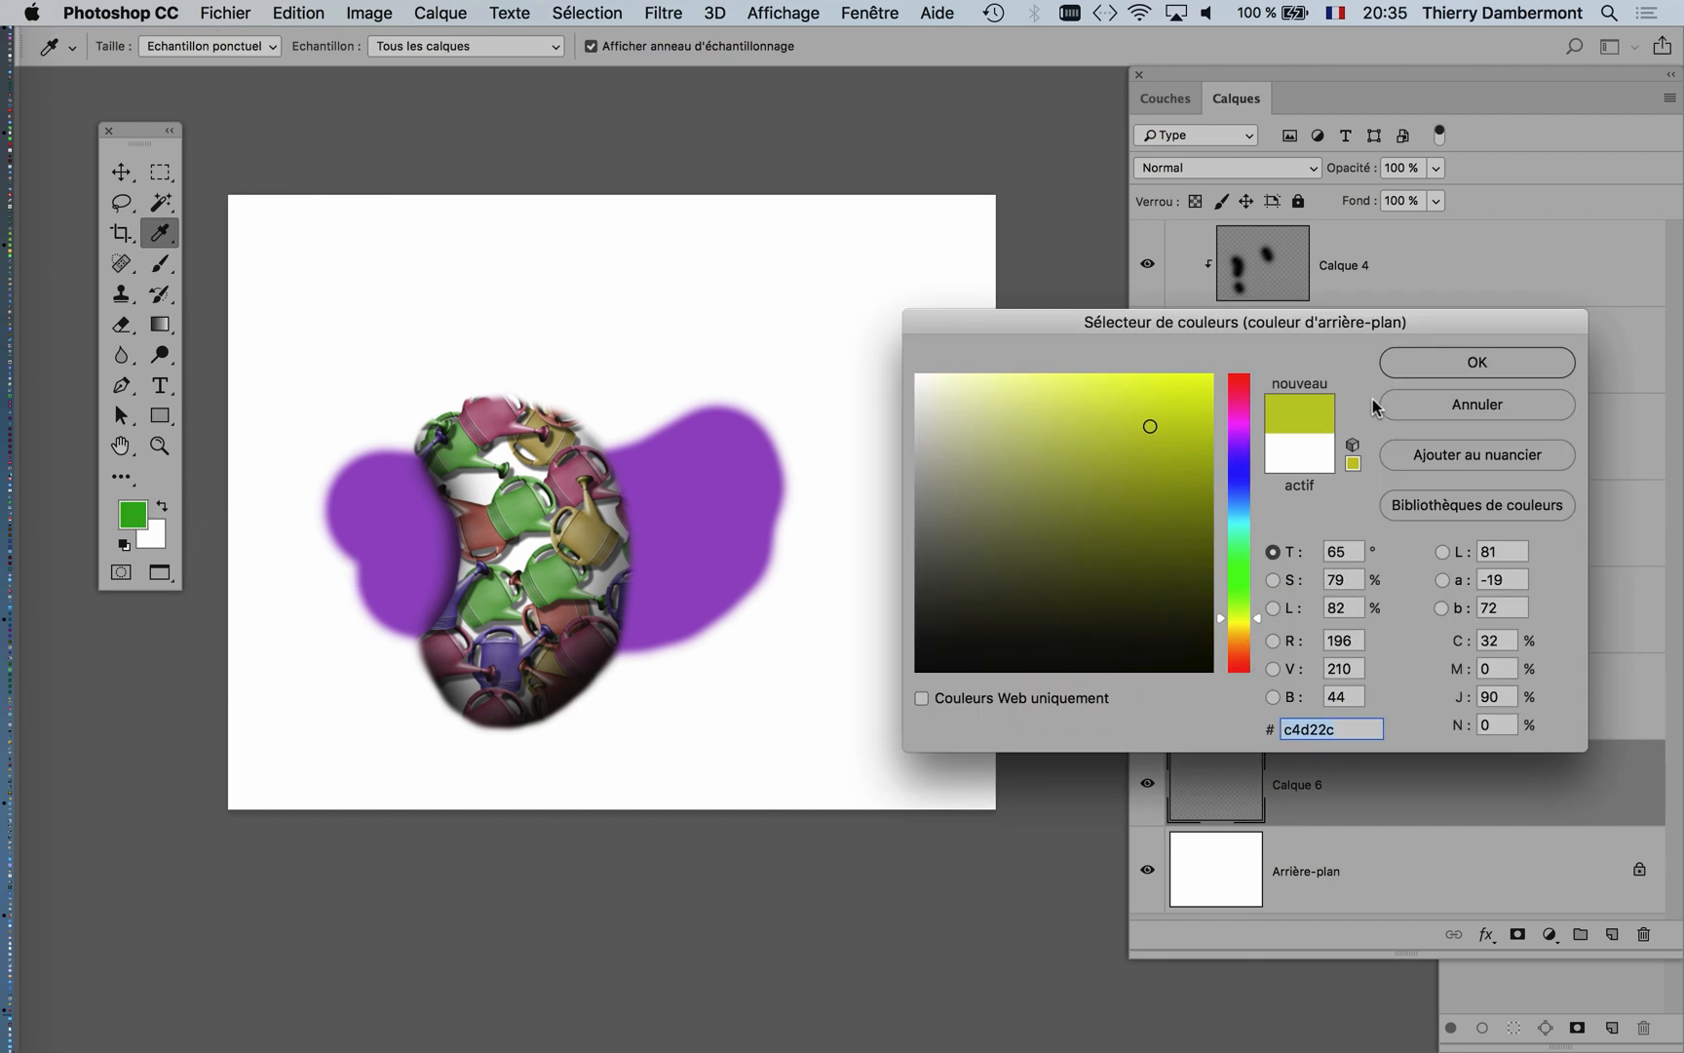
left_click(1448, 365)
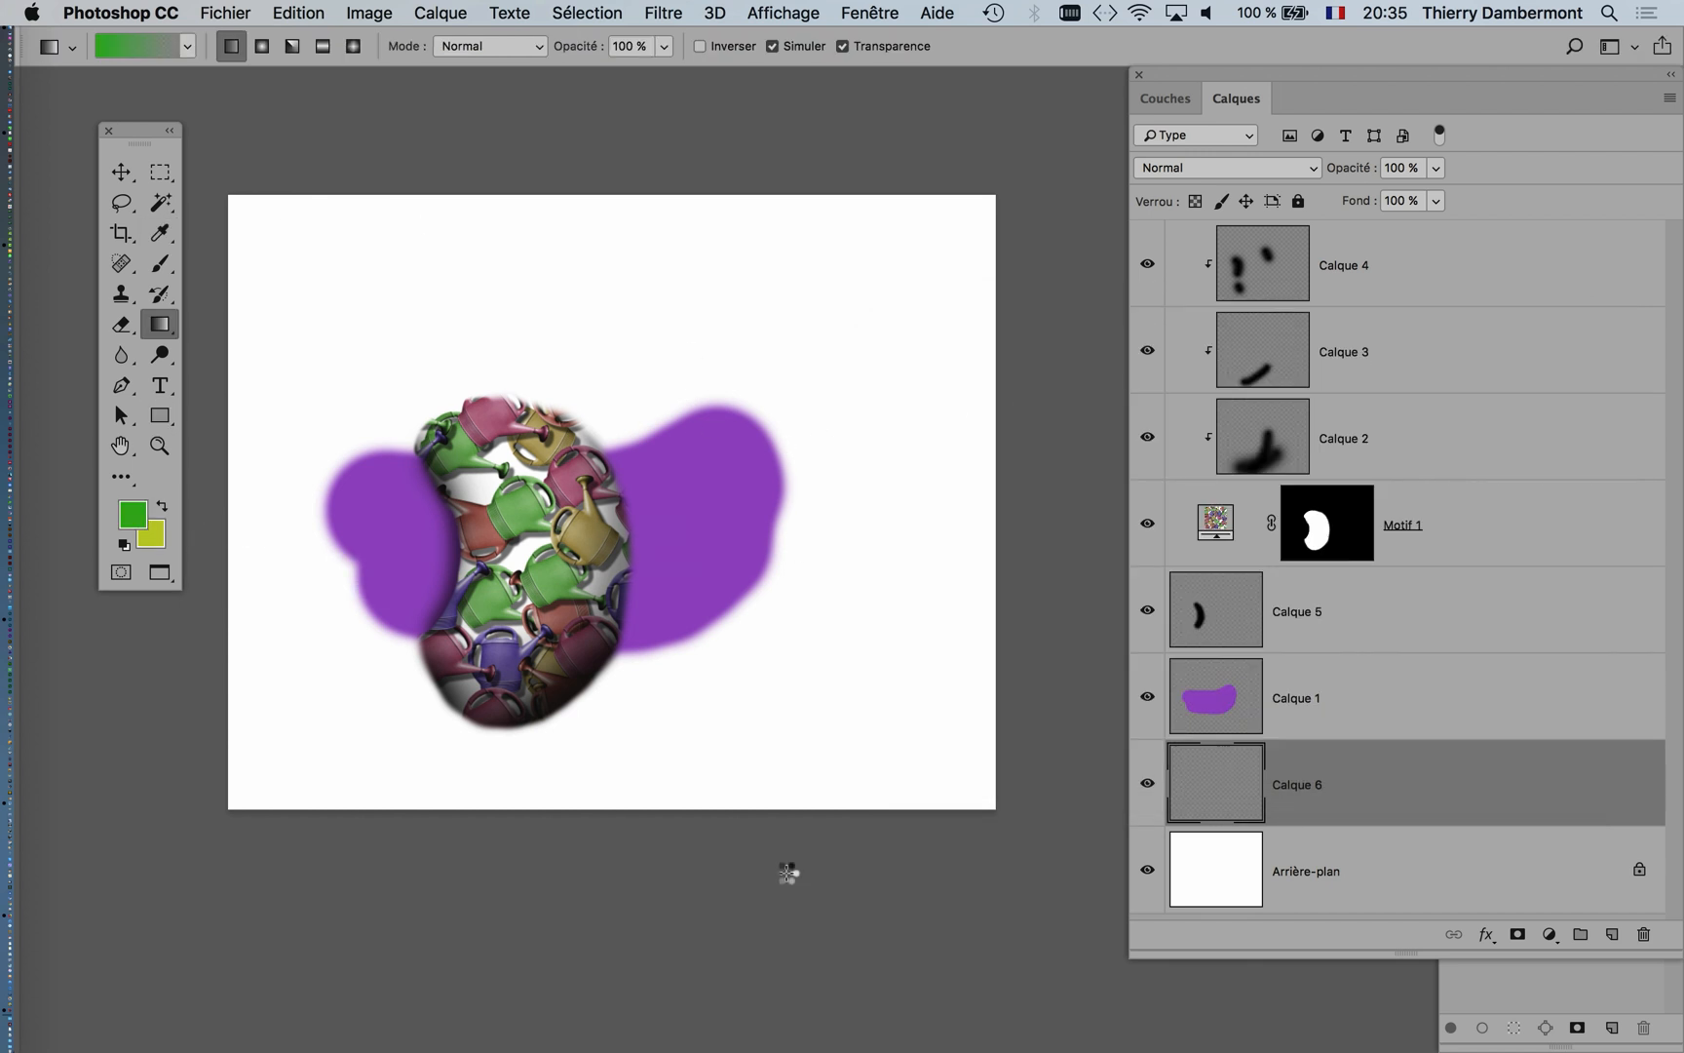
Step: Fill Calque 6 with a vertical foreground-to-background linear gradient running from green at the bottom to yellow-green at the top
left_click_drag(788, 873, 785, 870)
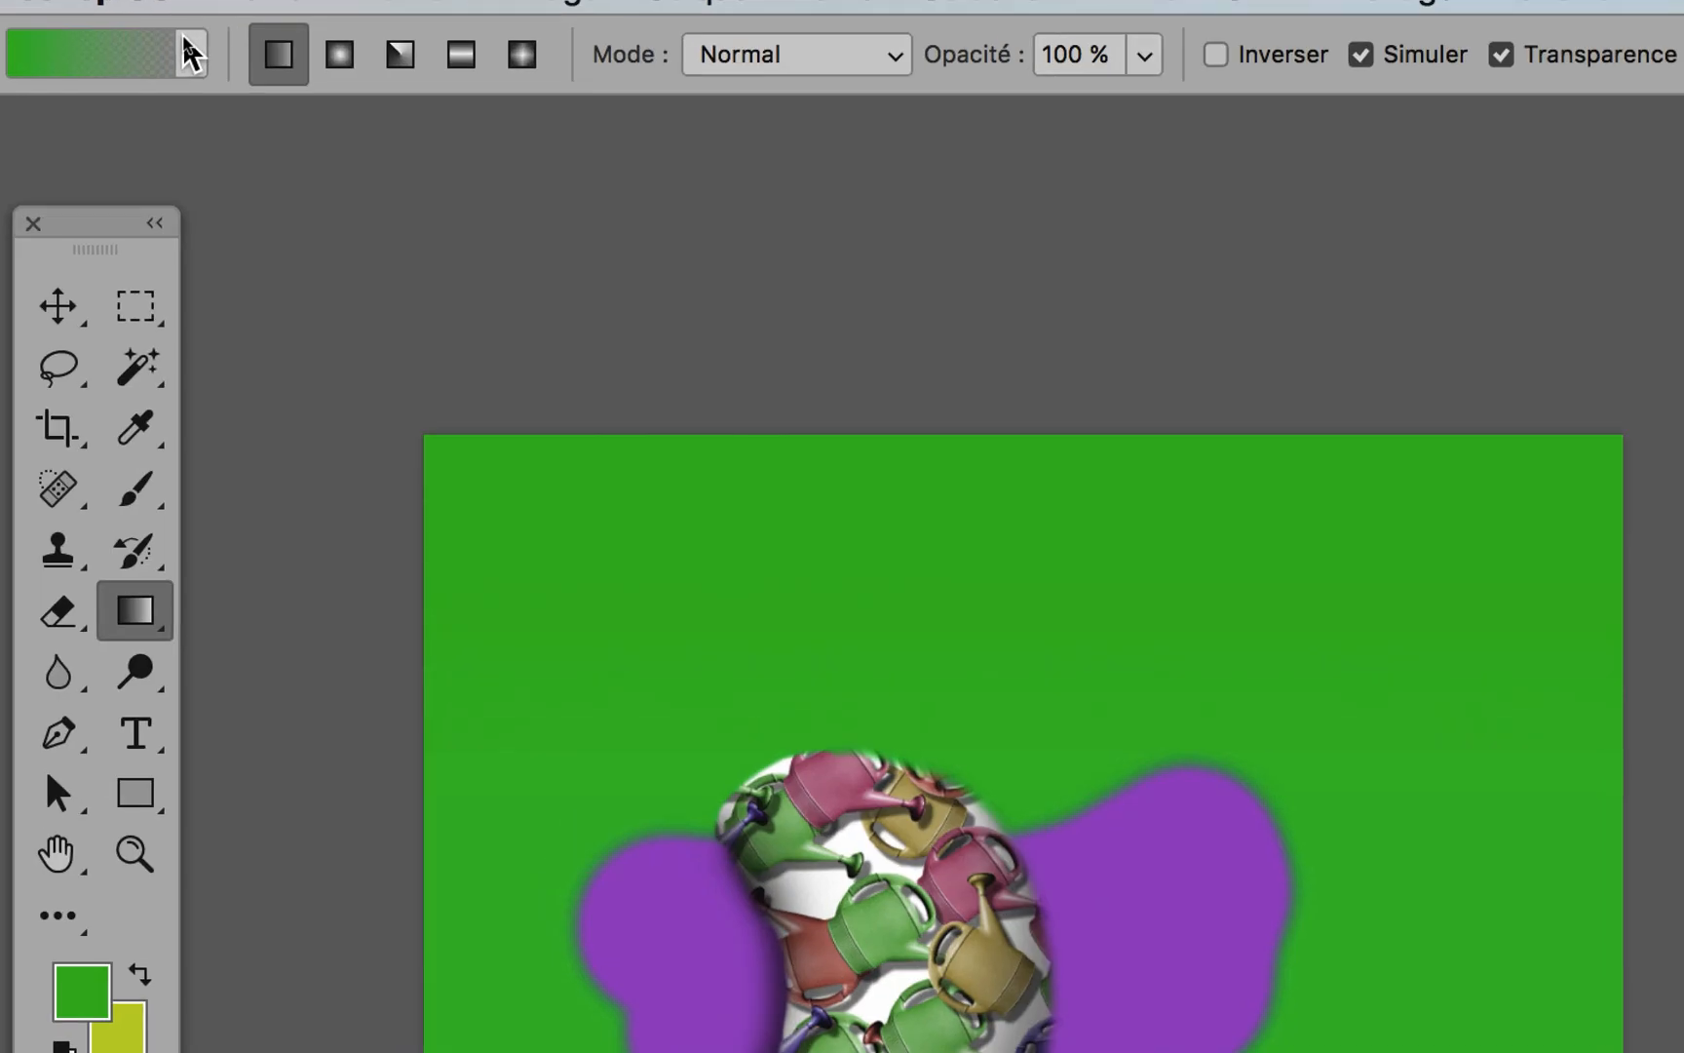
left_click(186, 44)
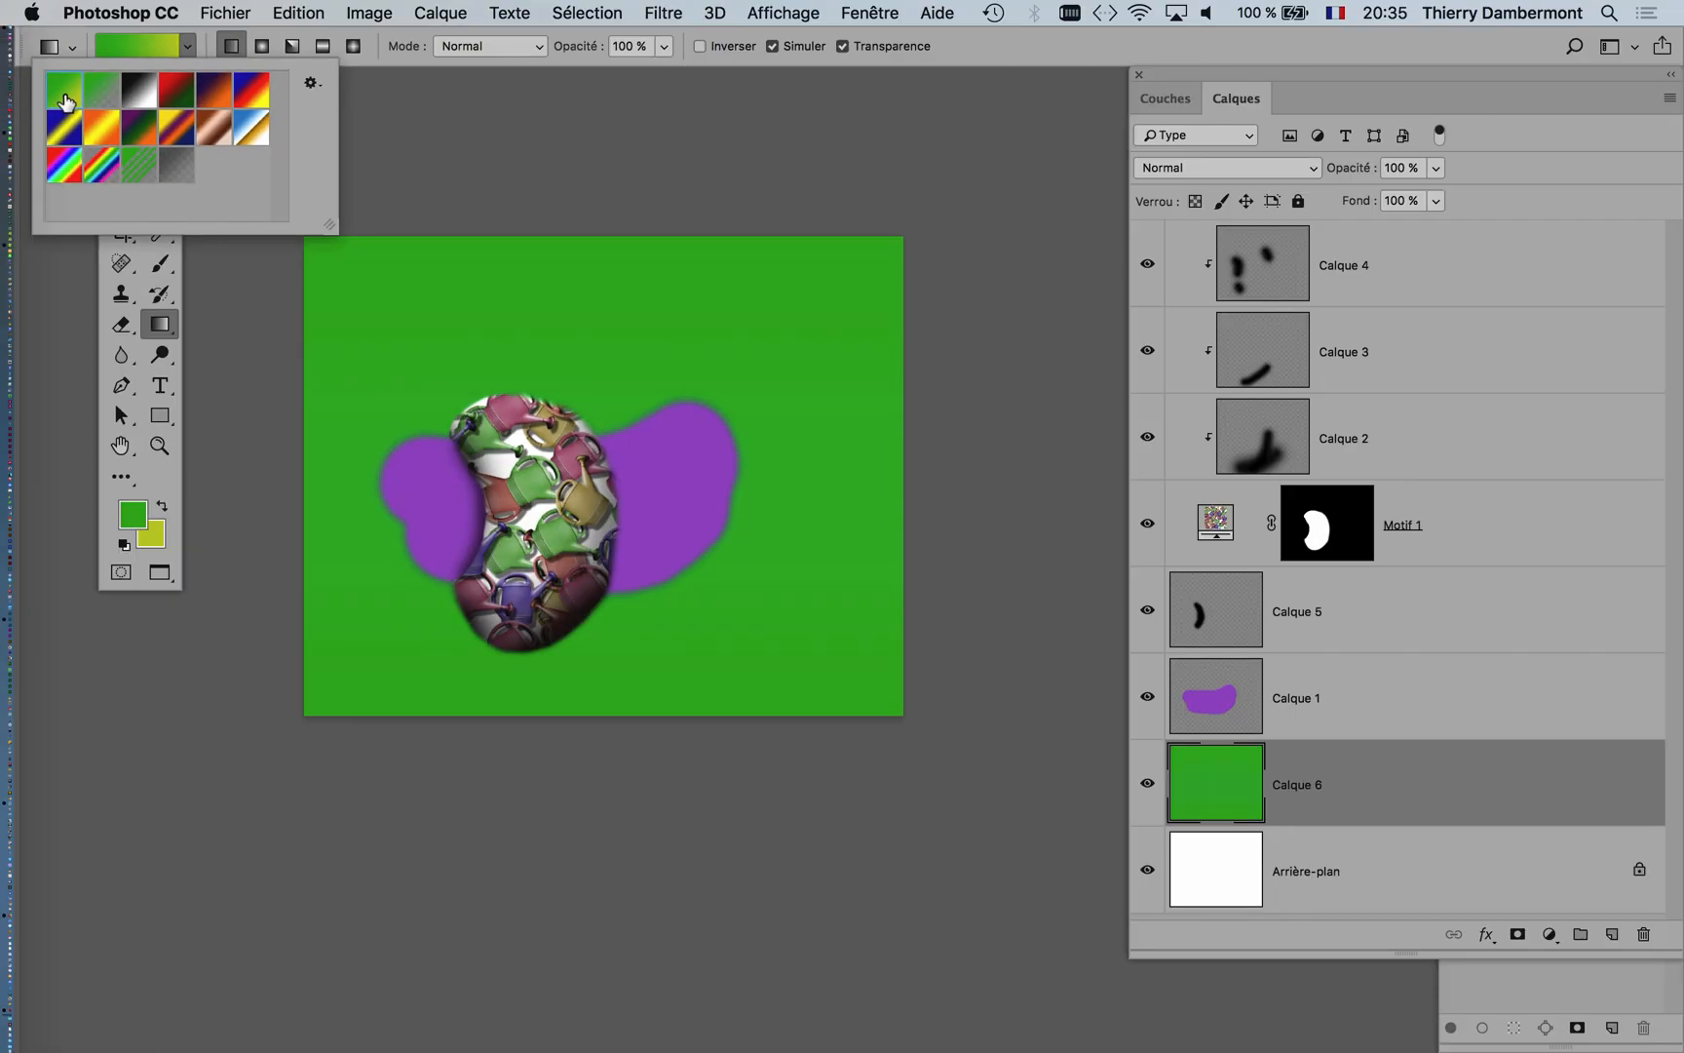
left_click_drag(654, 248, 694, 785)
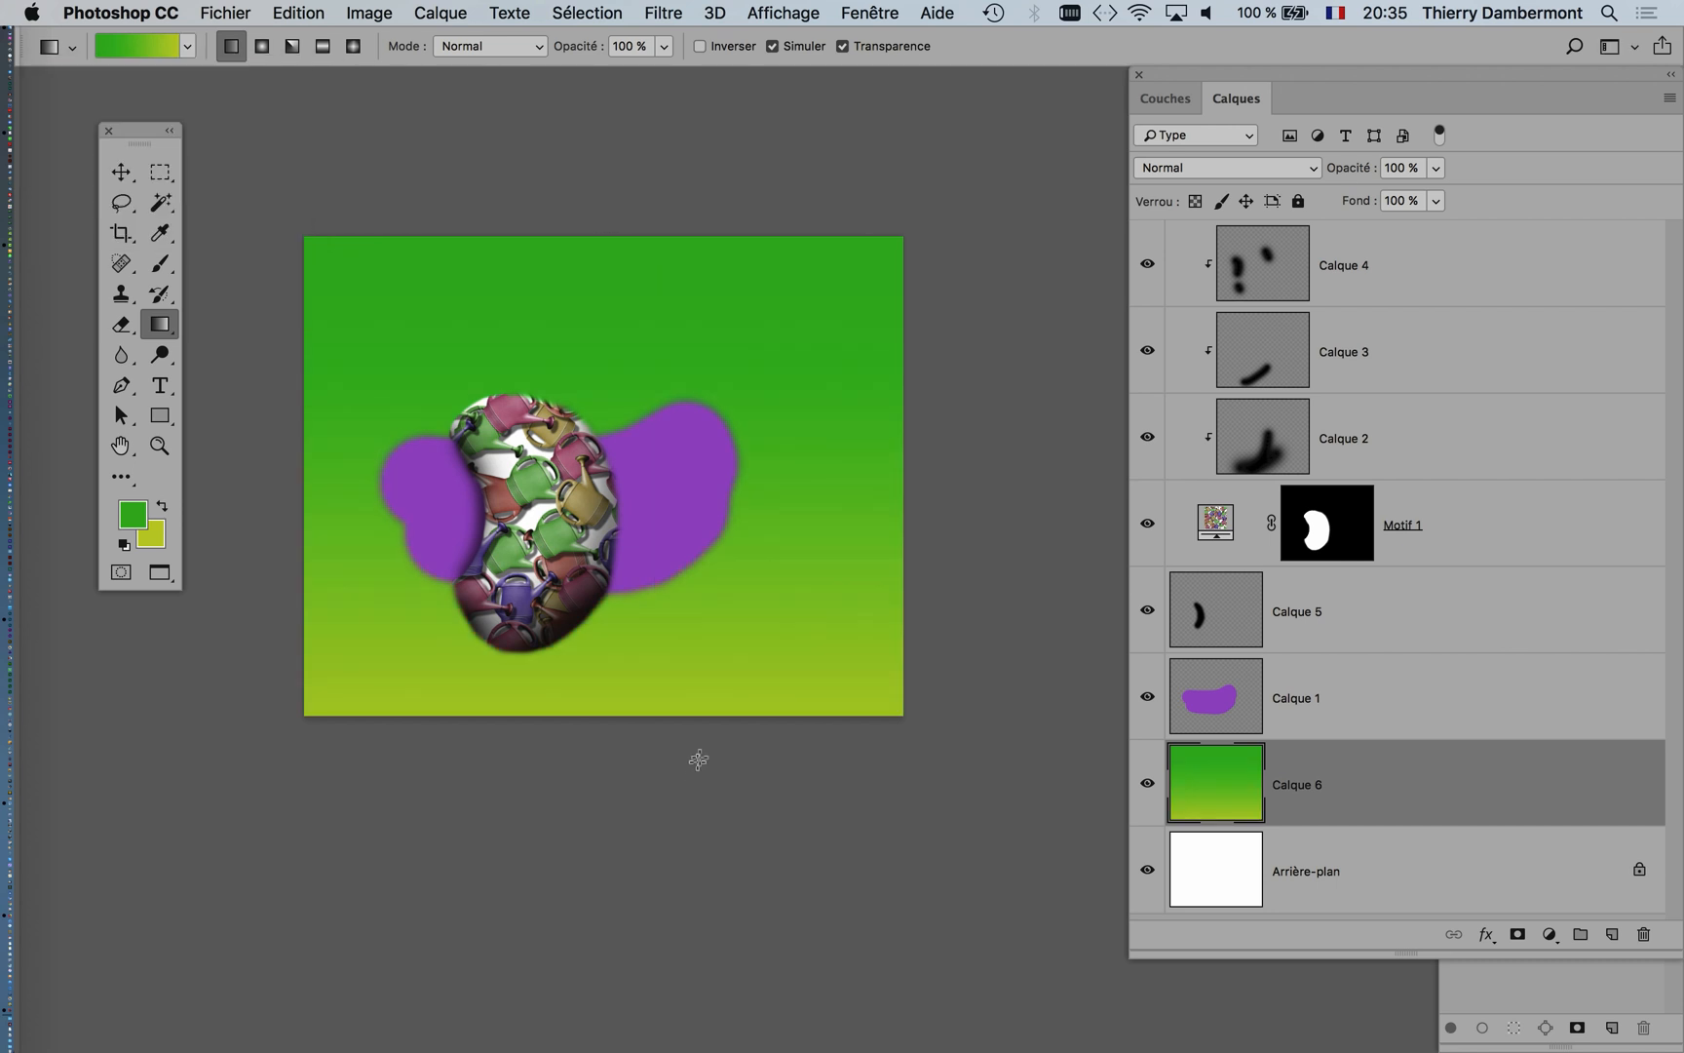
left_click_drag(724, 717, 735, 332)
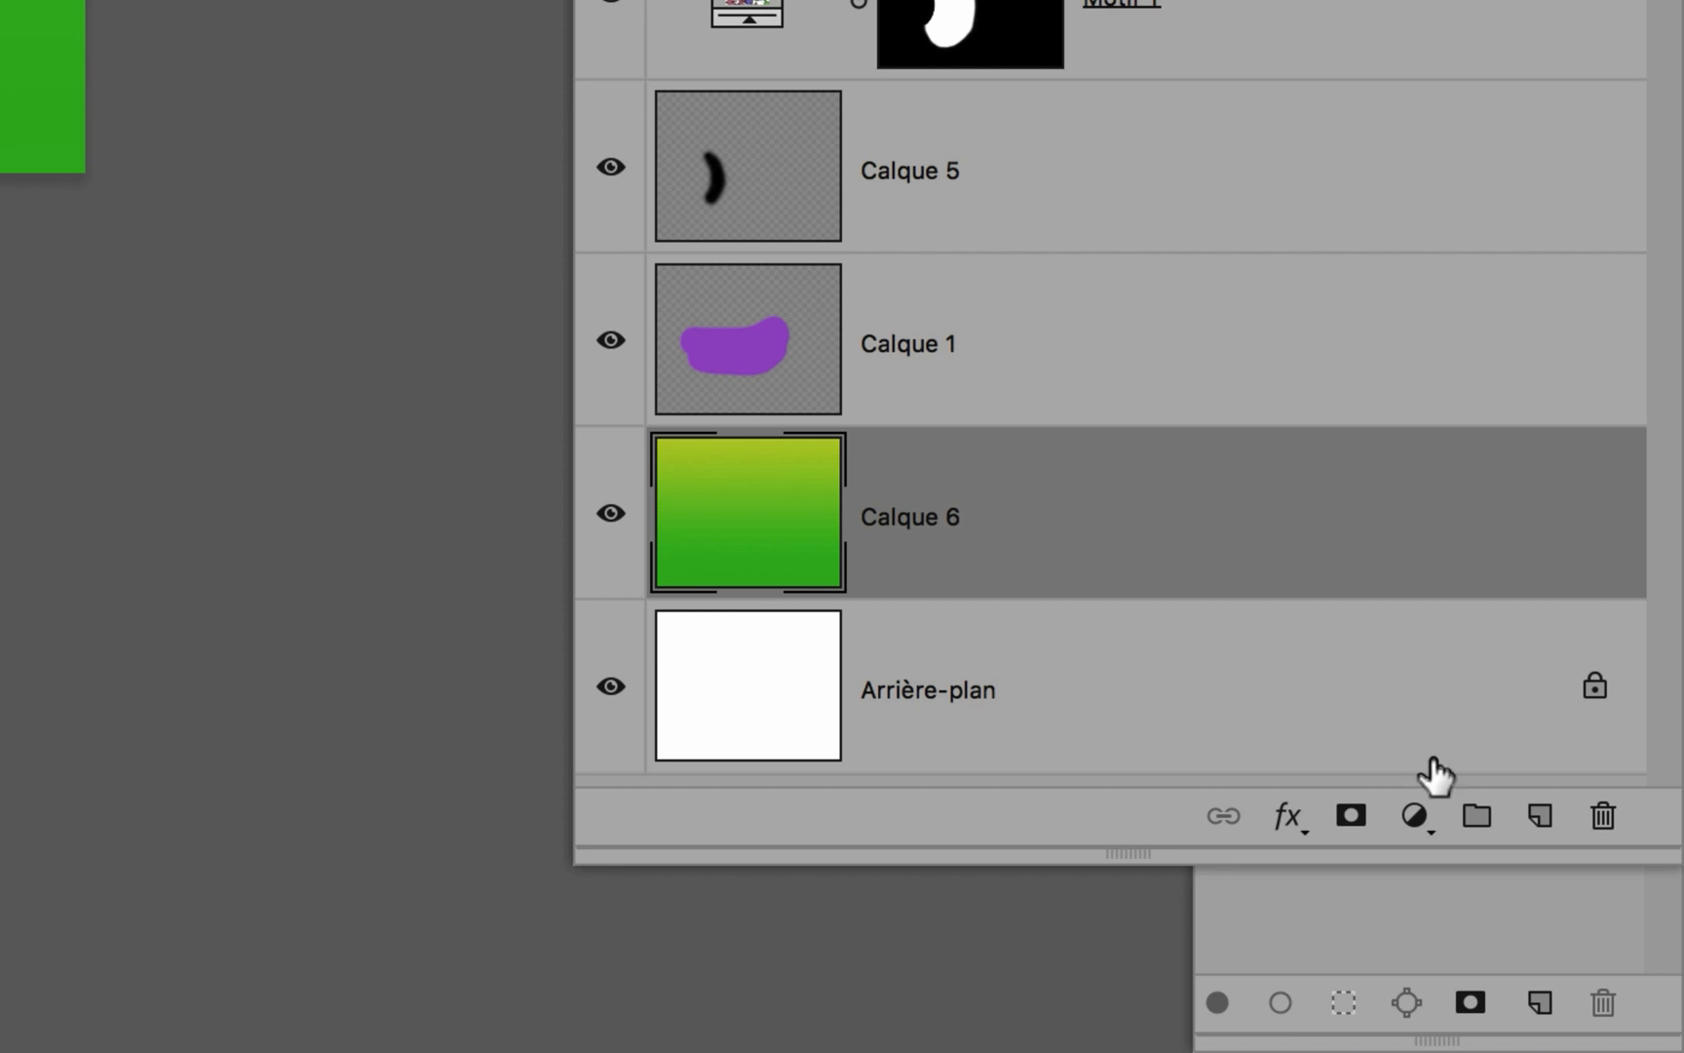
Step: Add a Teinte/Saturation adjustment layer above Calque 6 and arrange its properties so the canvas stays visible
left_click(1414, 816)
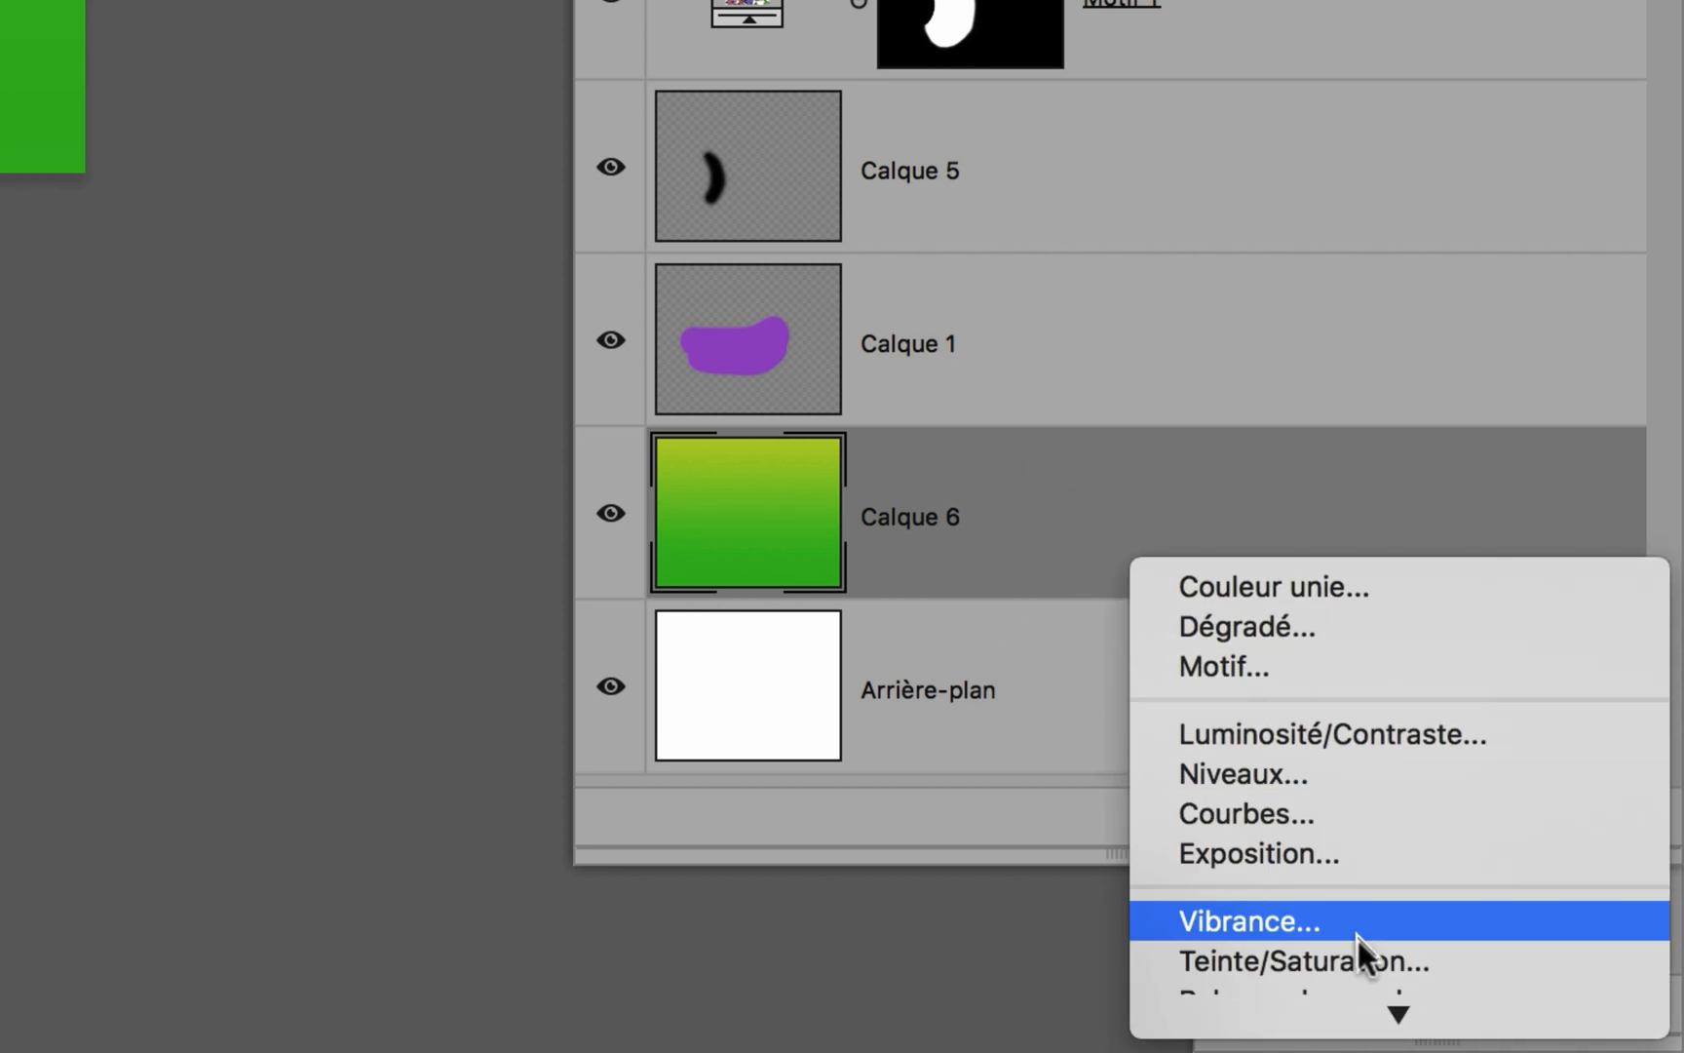
left_click(1360, 952)
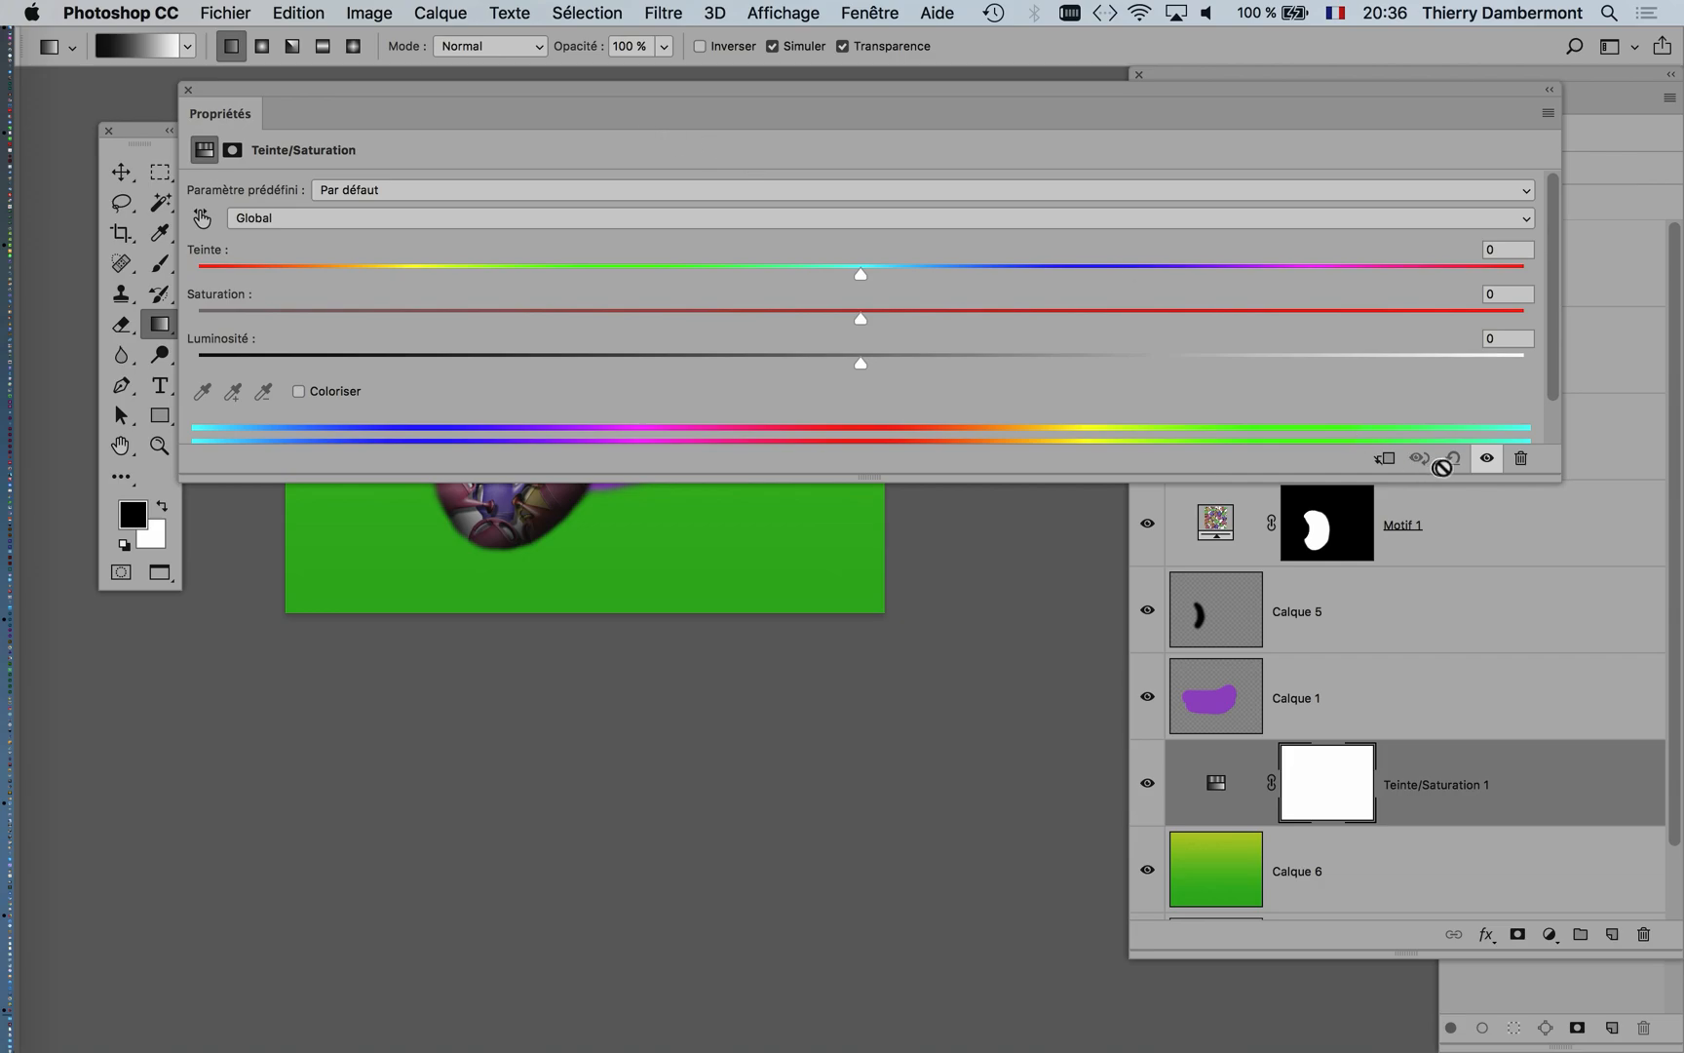
left_click_drag(1558, 477, 815, 688)
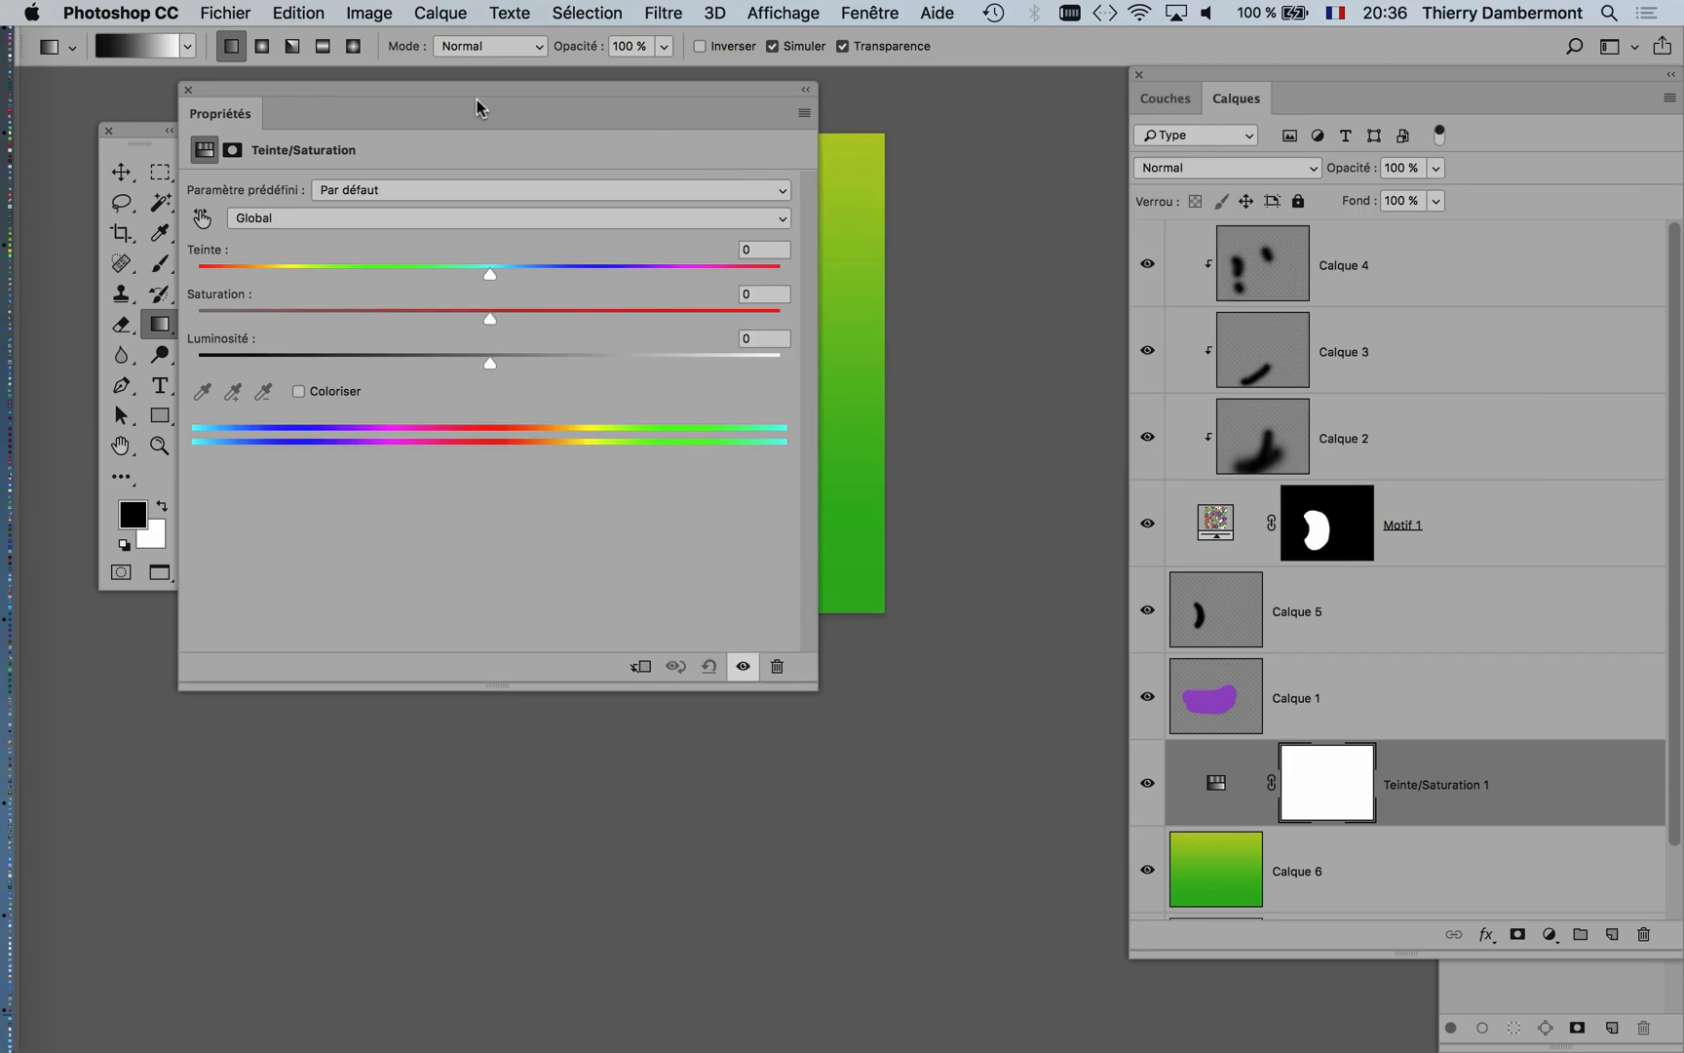
left_click_drag(477, 107, 1184, 178)
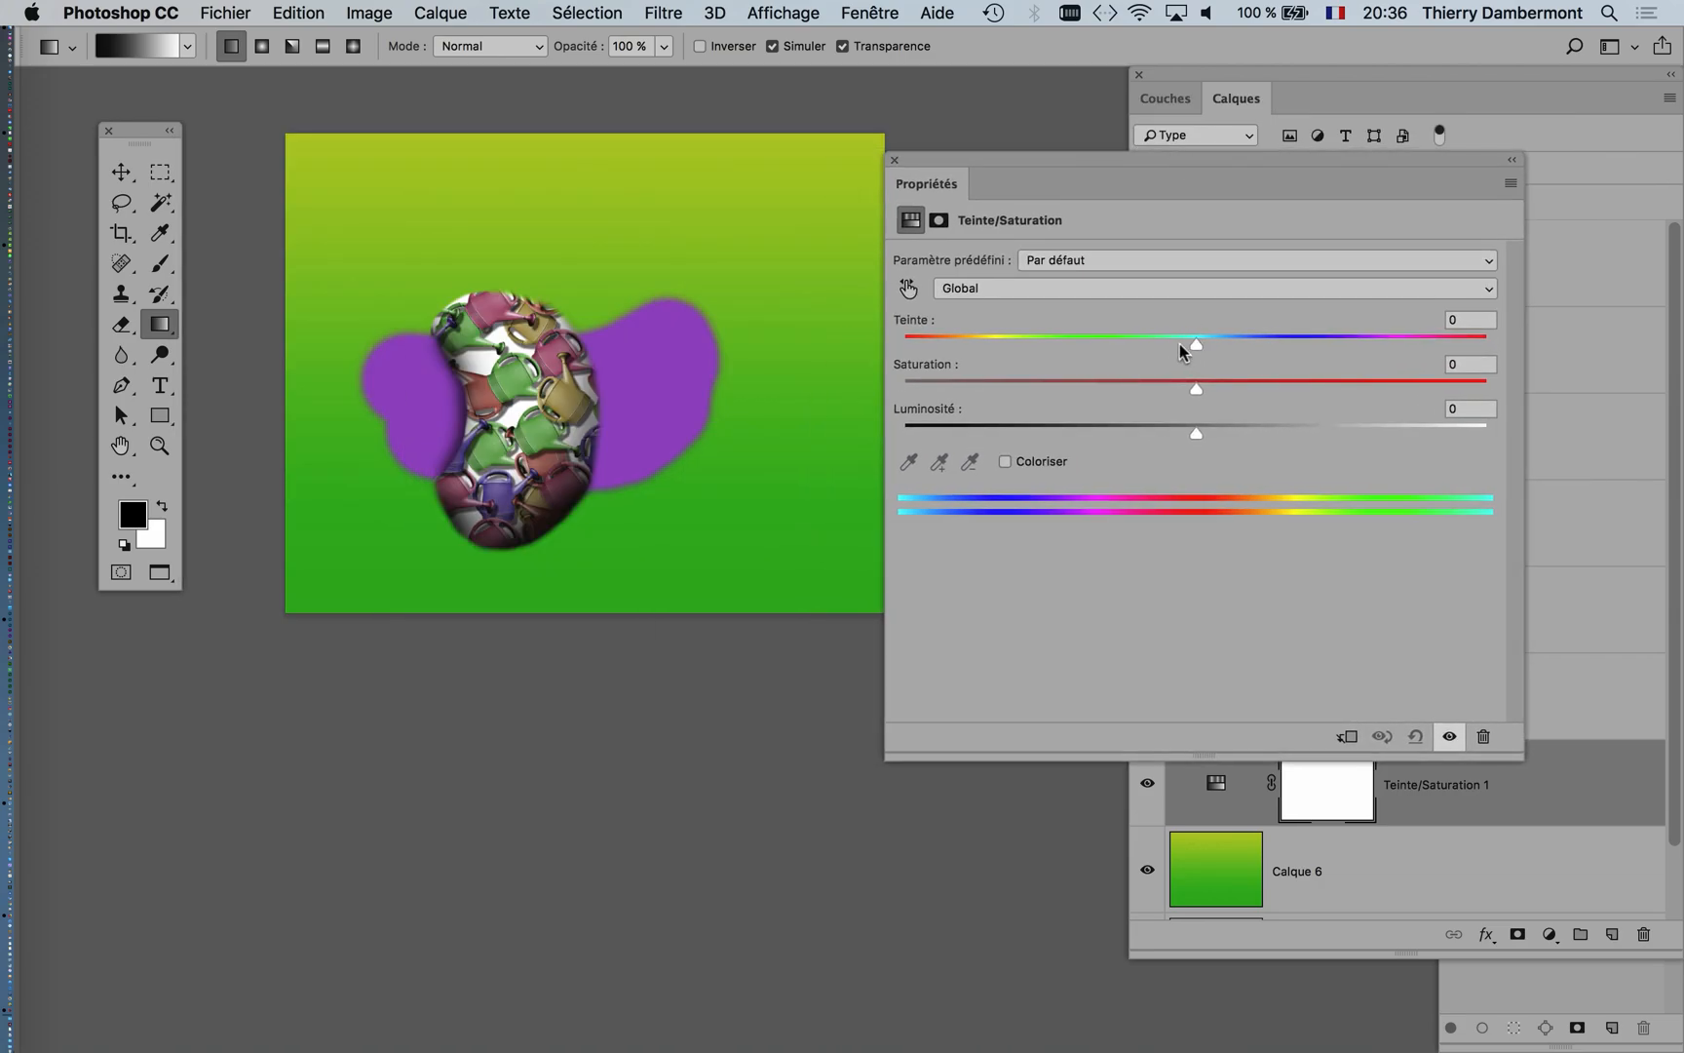
Step: Set the adjustment's Teinte to -22, Saturation to -34 and Luminosité to +23
left_click_drag(1179, 343, 1096, 389)
left_click_drag(1196, 433, 1262, 422)
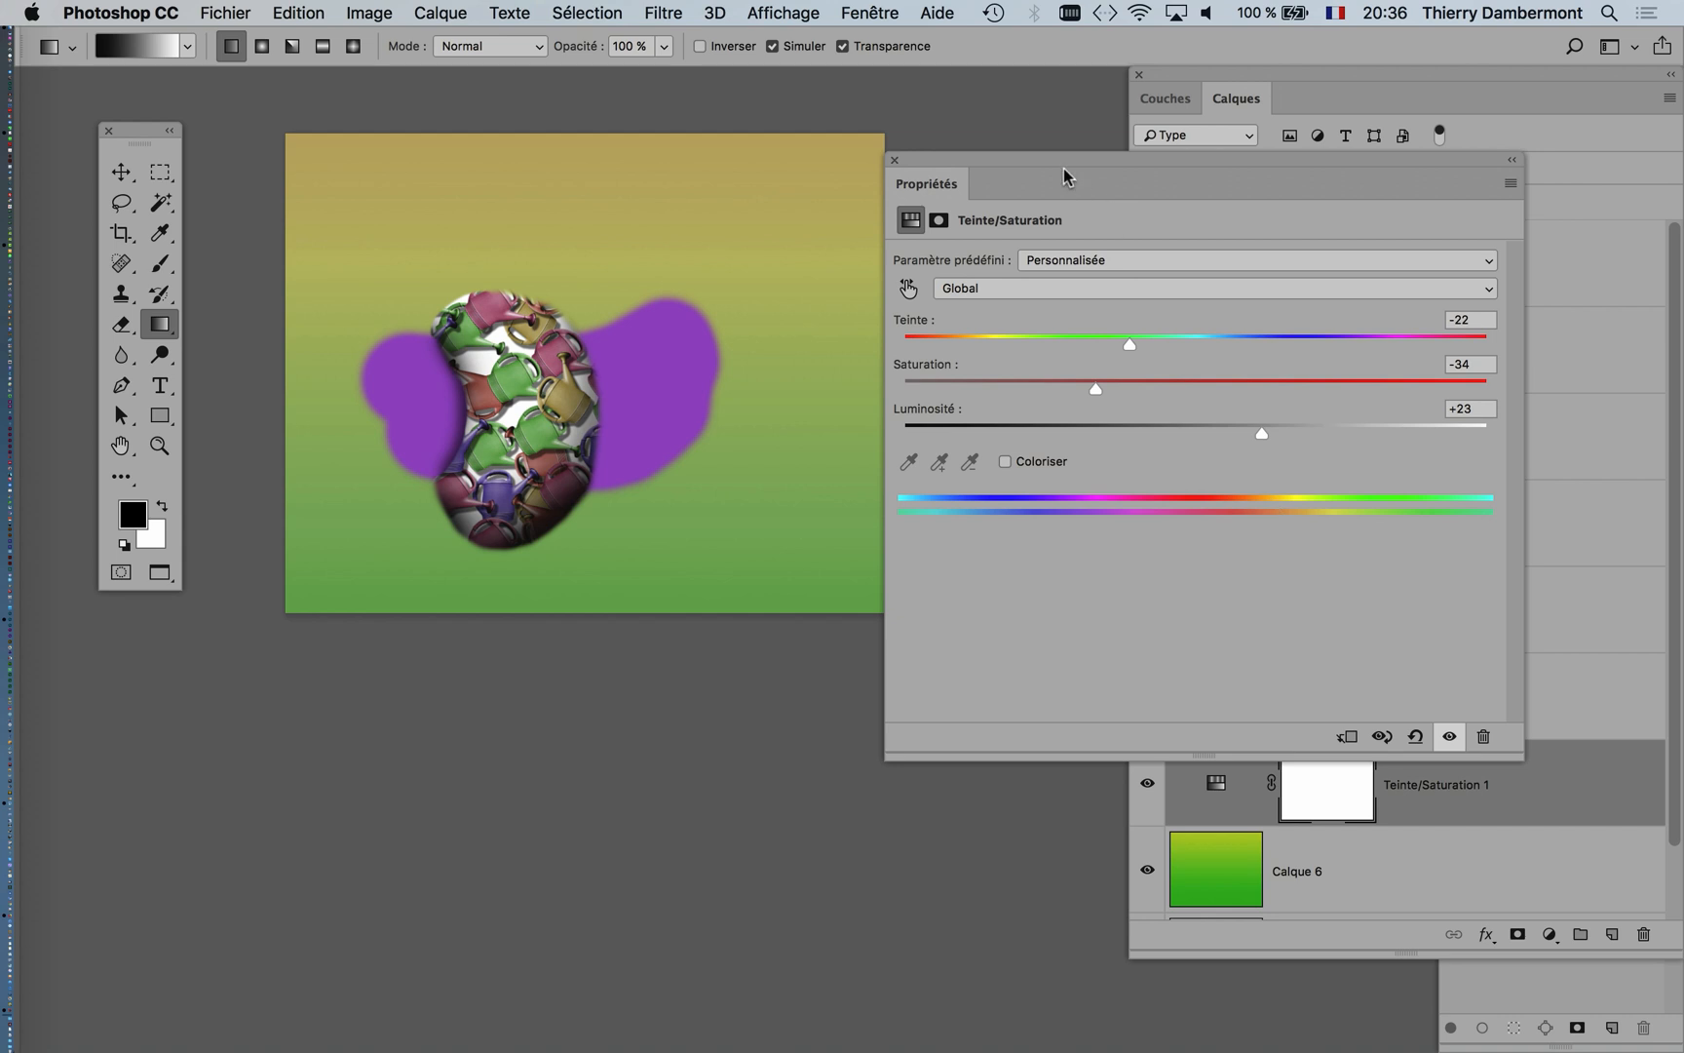
left_click_drag(1065, 160, 1274, 160)
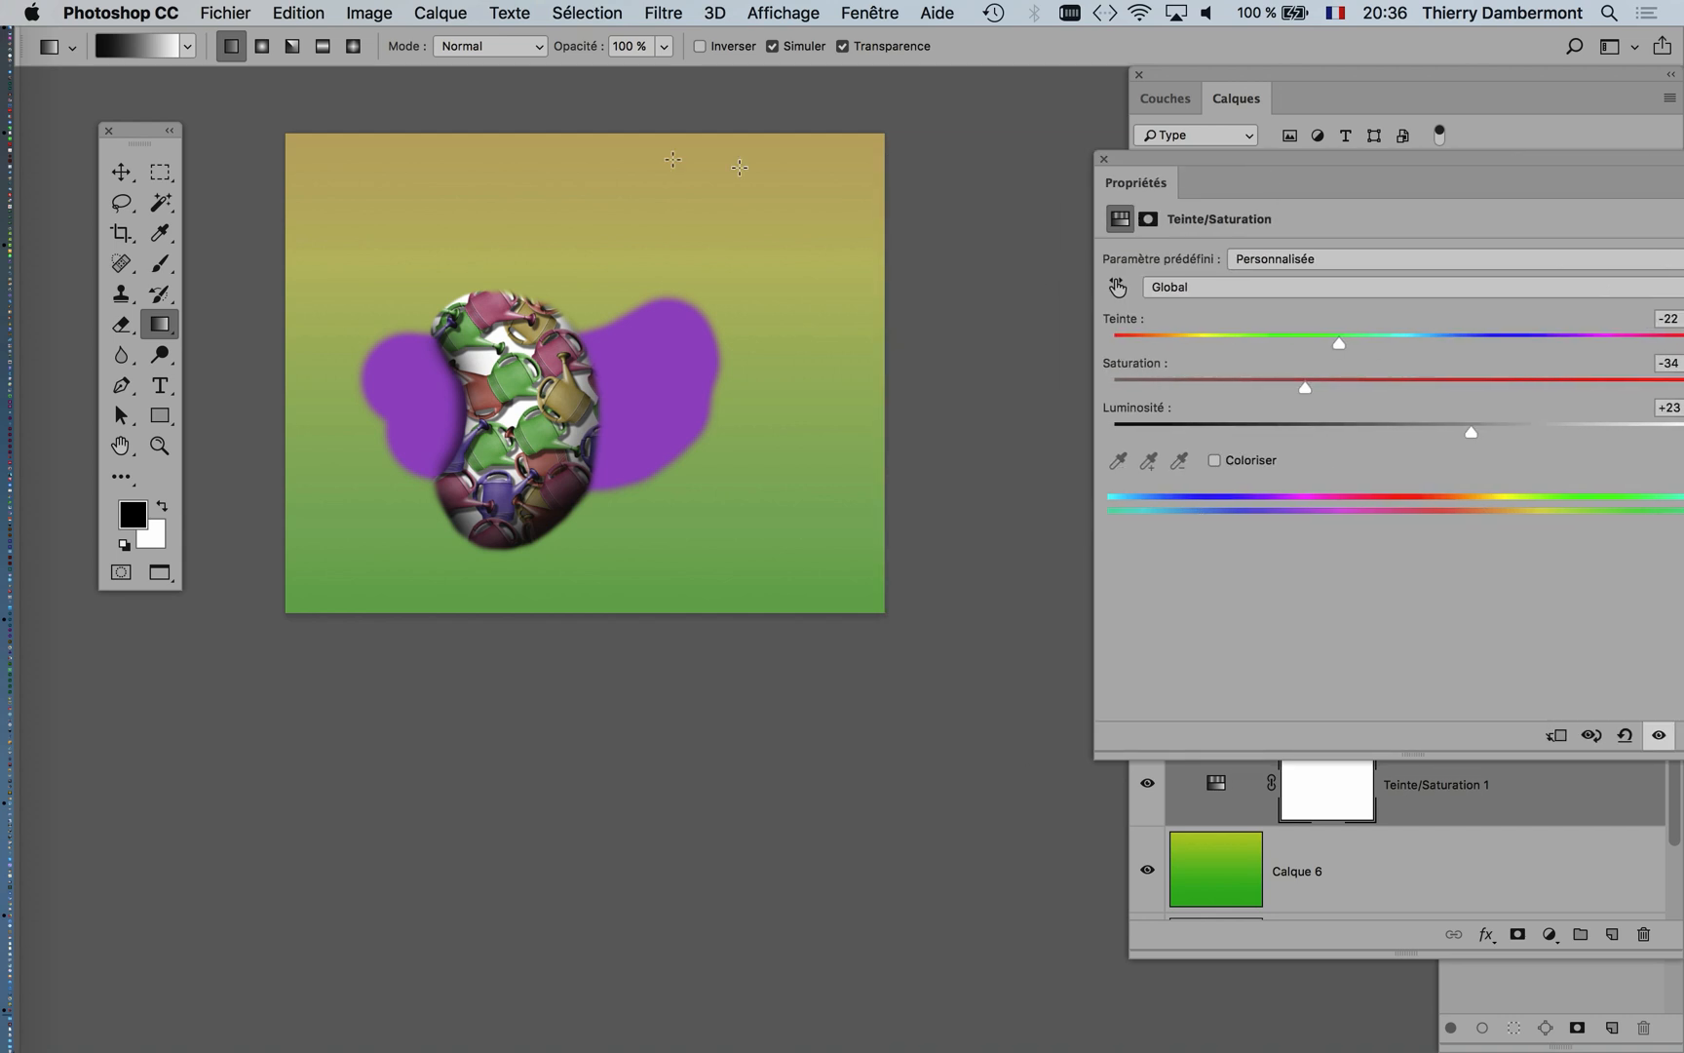
Step: Open the watering-can document plusieurs-arrosoirs-08.psd
left_click(209, 8)
mouse_move(294, 132)
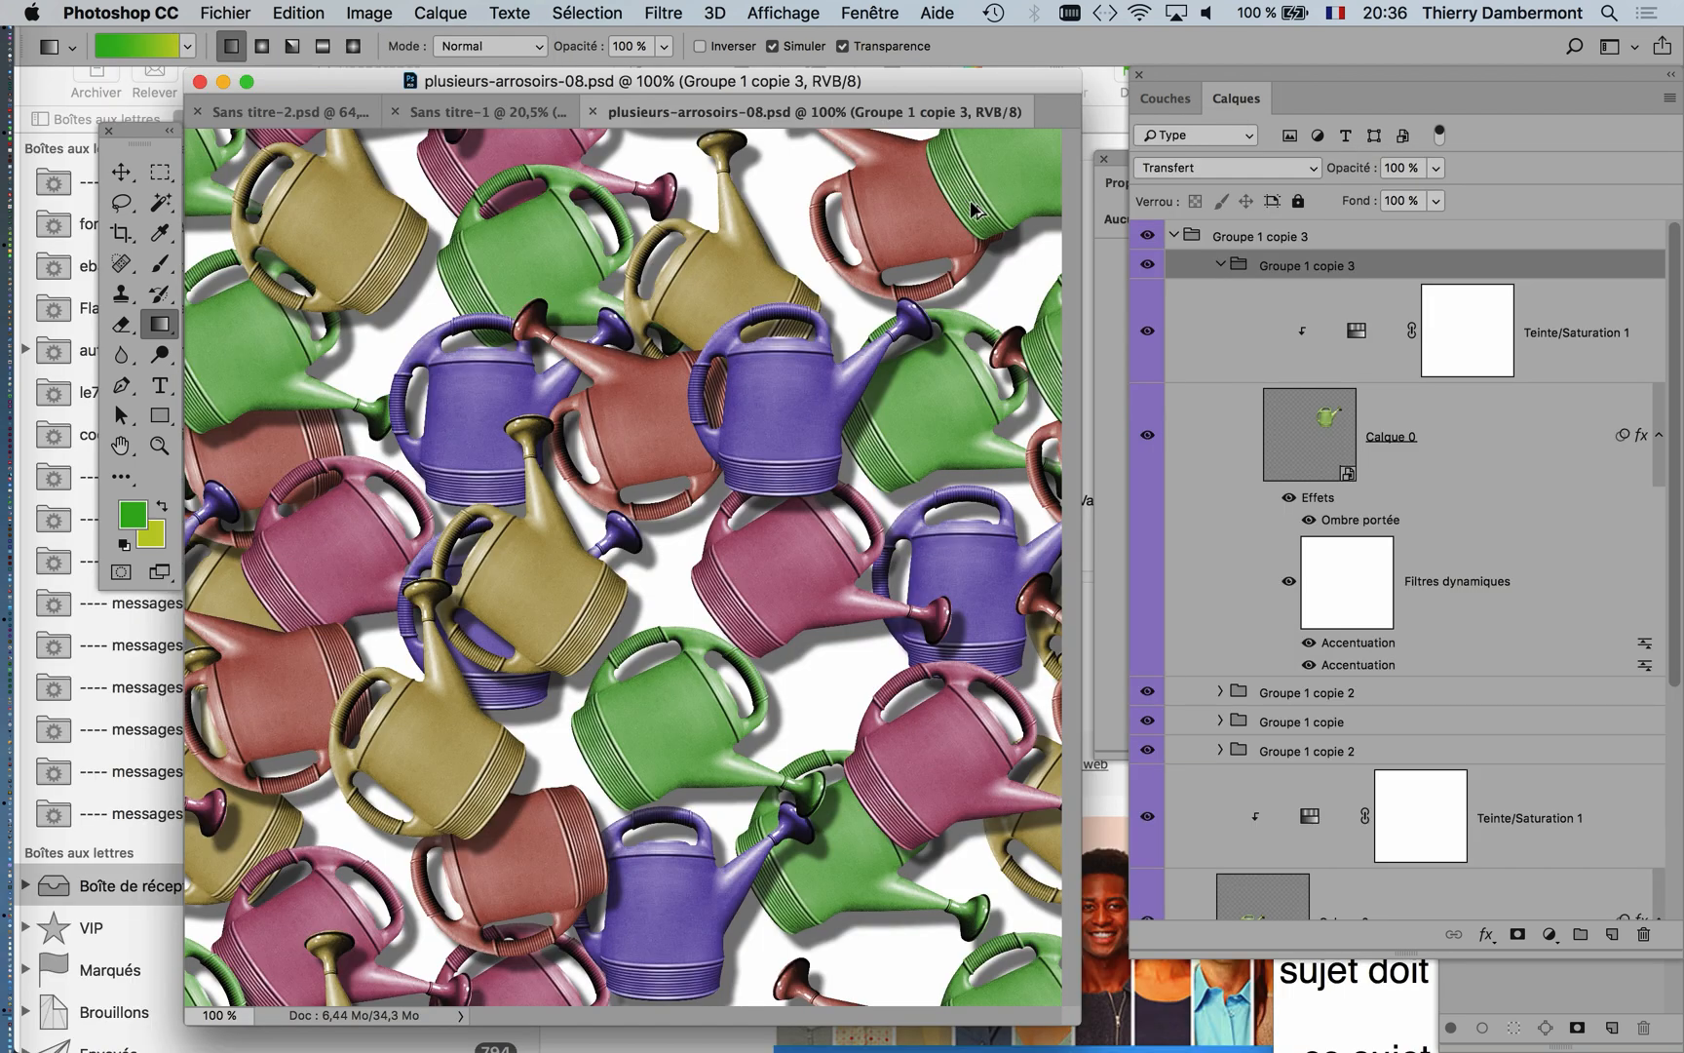
Step: Float plusieurs-arrosoirs-08.psd in its own window and copy a yellow watering-can group into Sans titre-1, transforming it on the canvas
key("super+alt+h")
left_click_drag(678, 121, 962, 579)
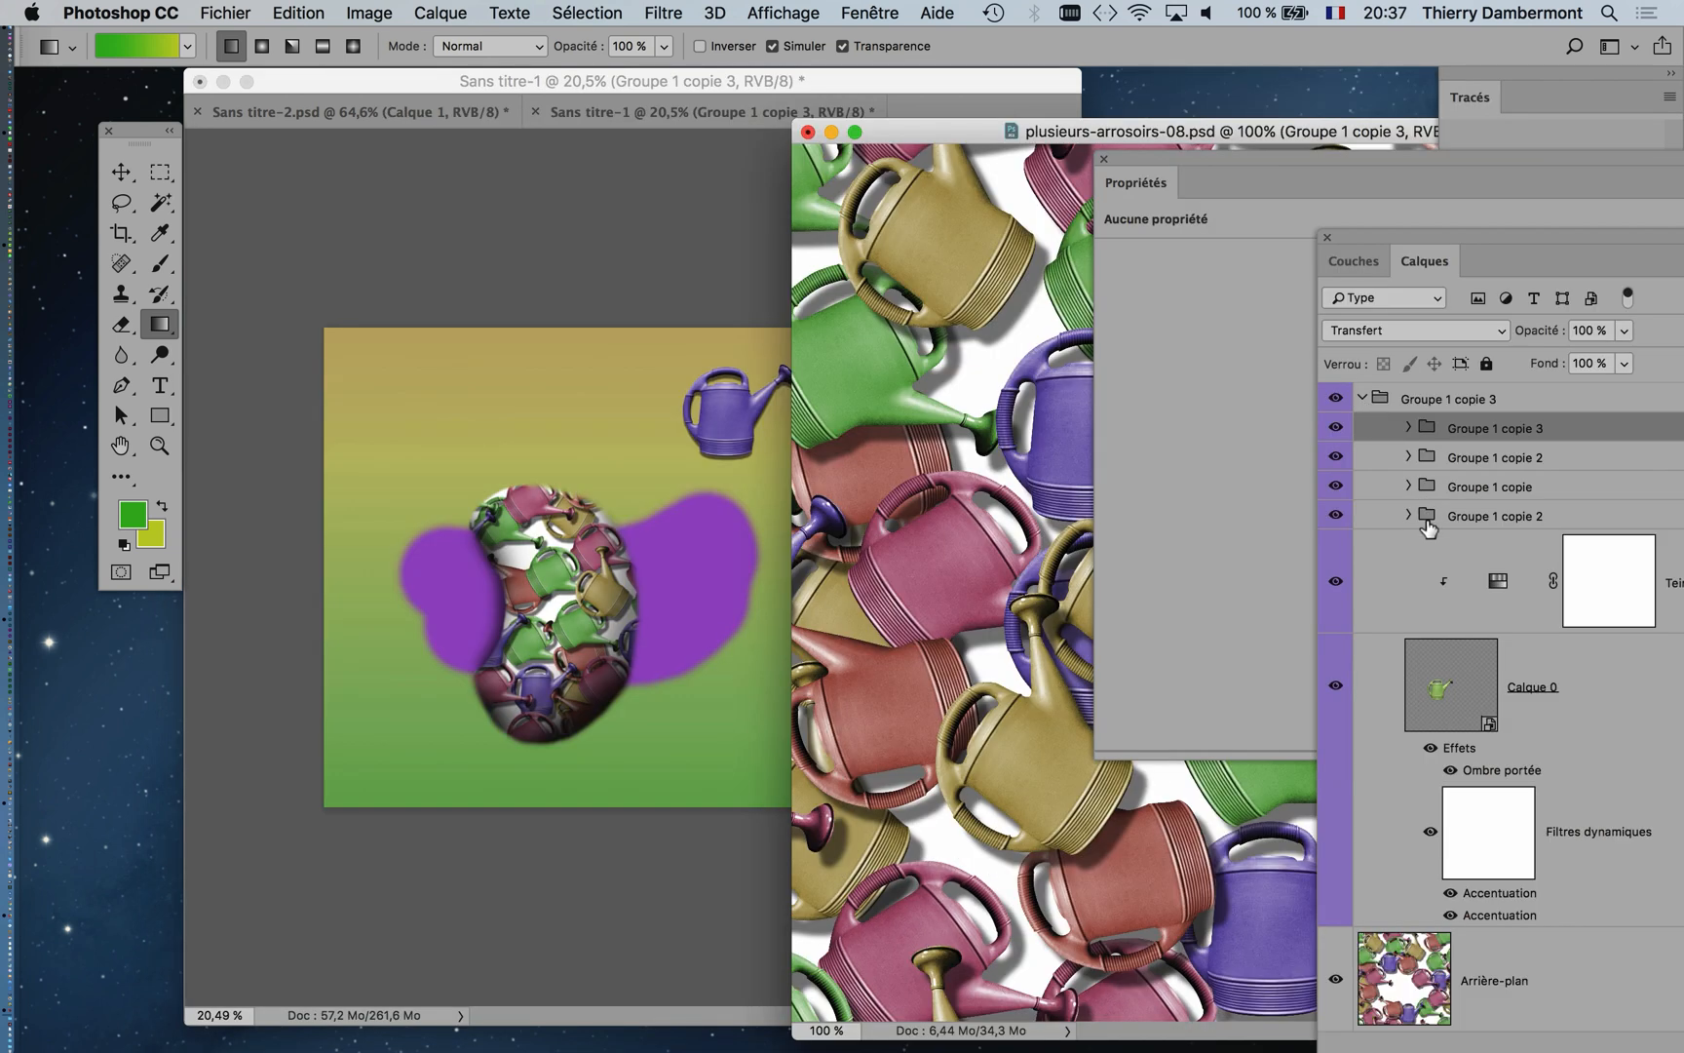
left_click_drag(1428, 526, 450, 457)
key("ctrl+t")
left_click(1118, 51)
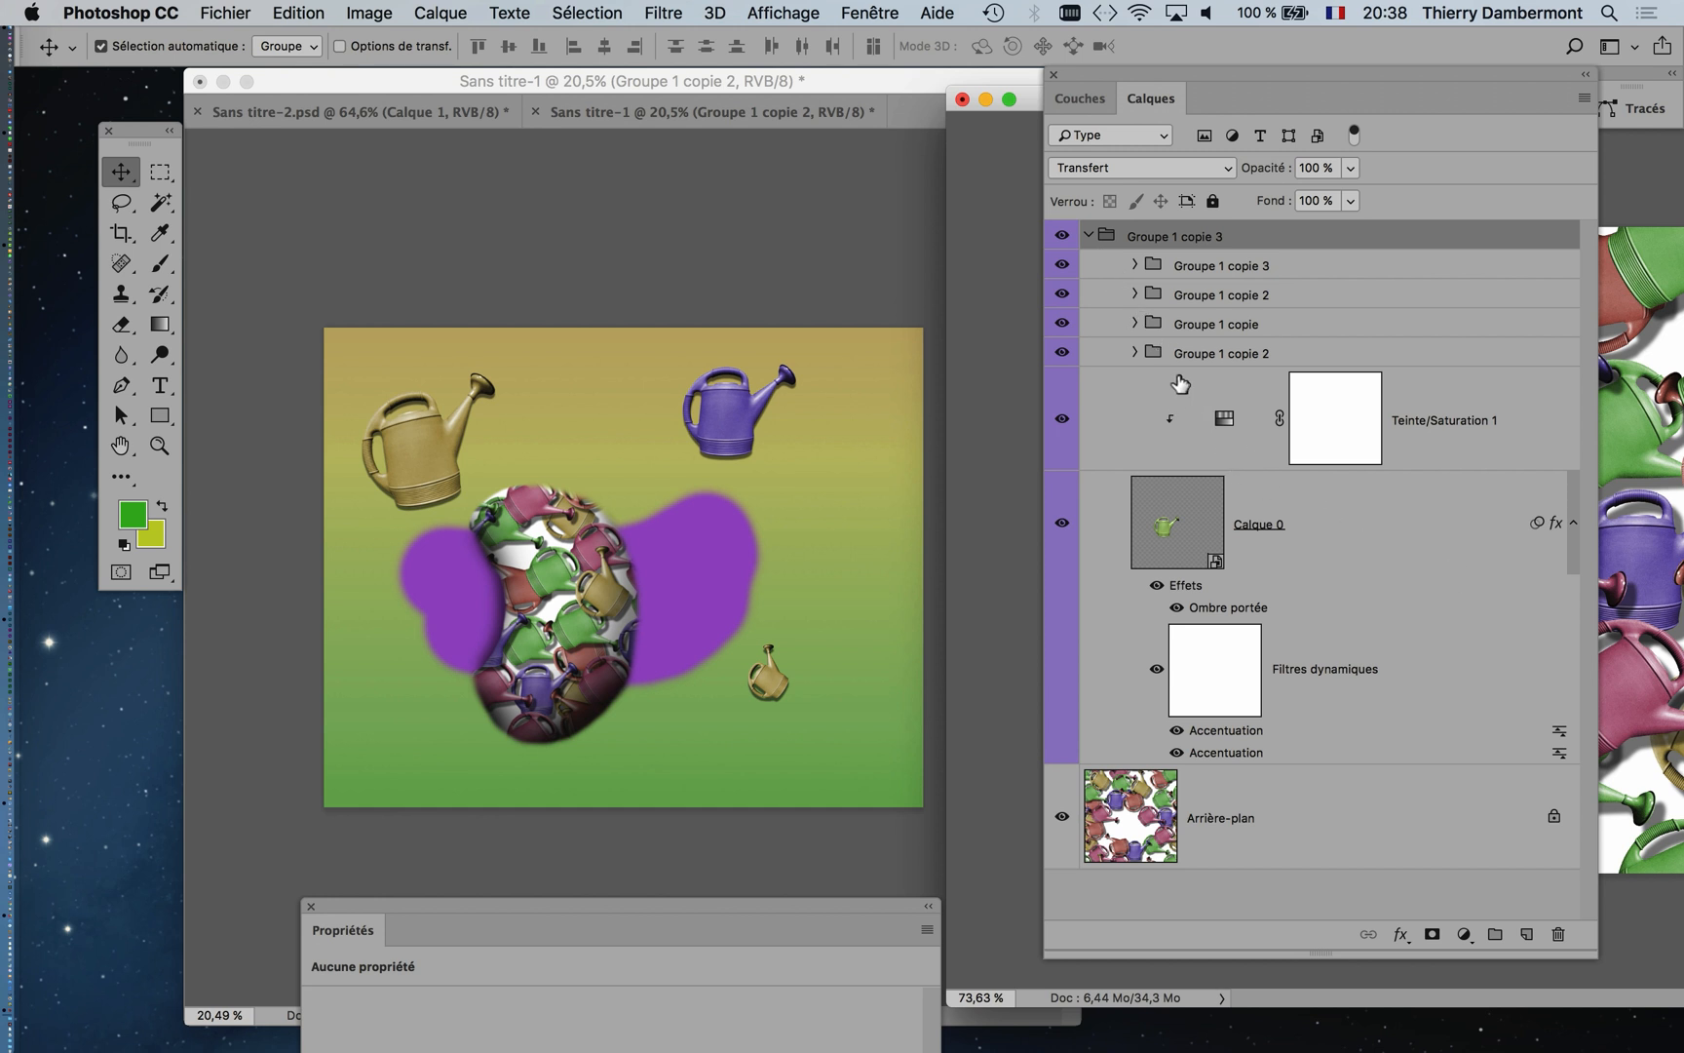
Step: Add a green watering can near the purple shape's right end and move the panels clear of the composition
left_click(1135, 261)
left_click(752, 532)
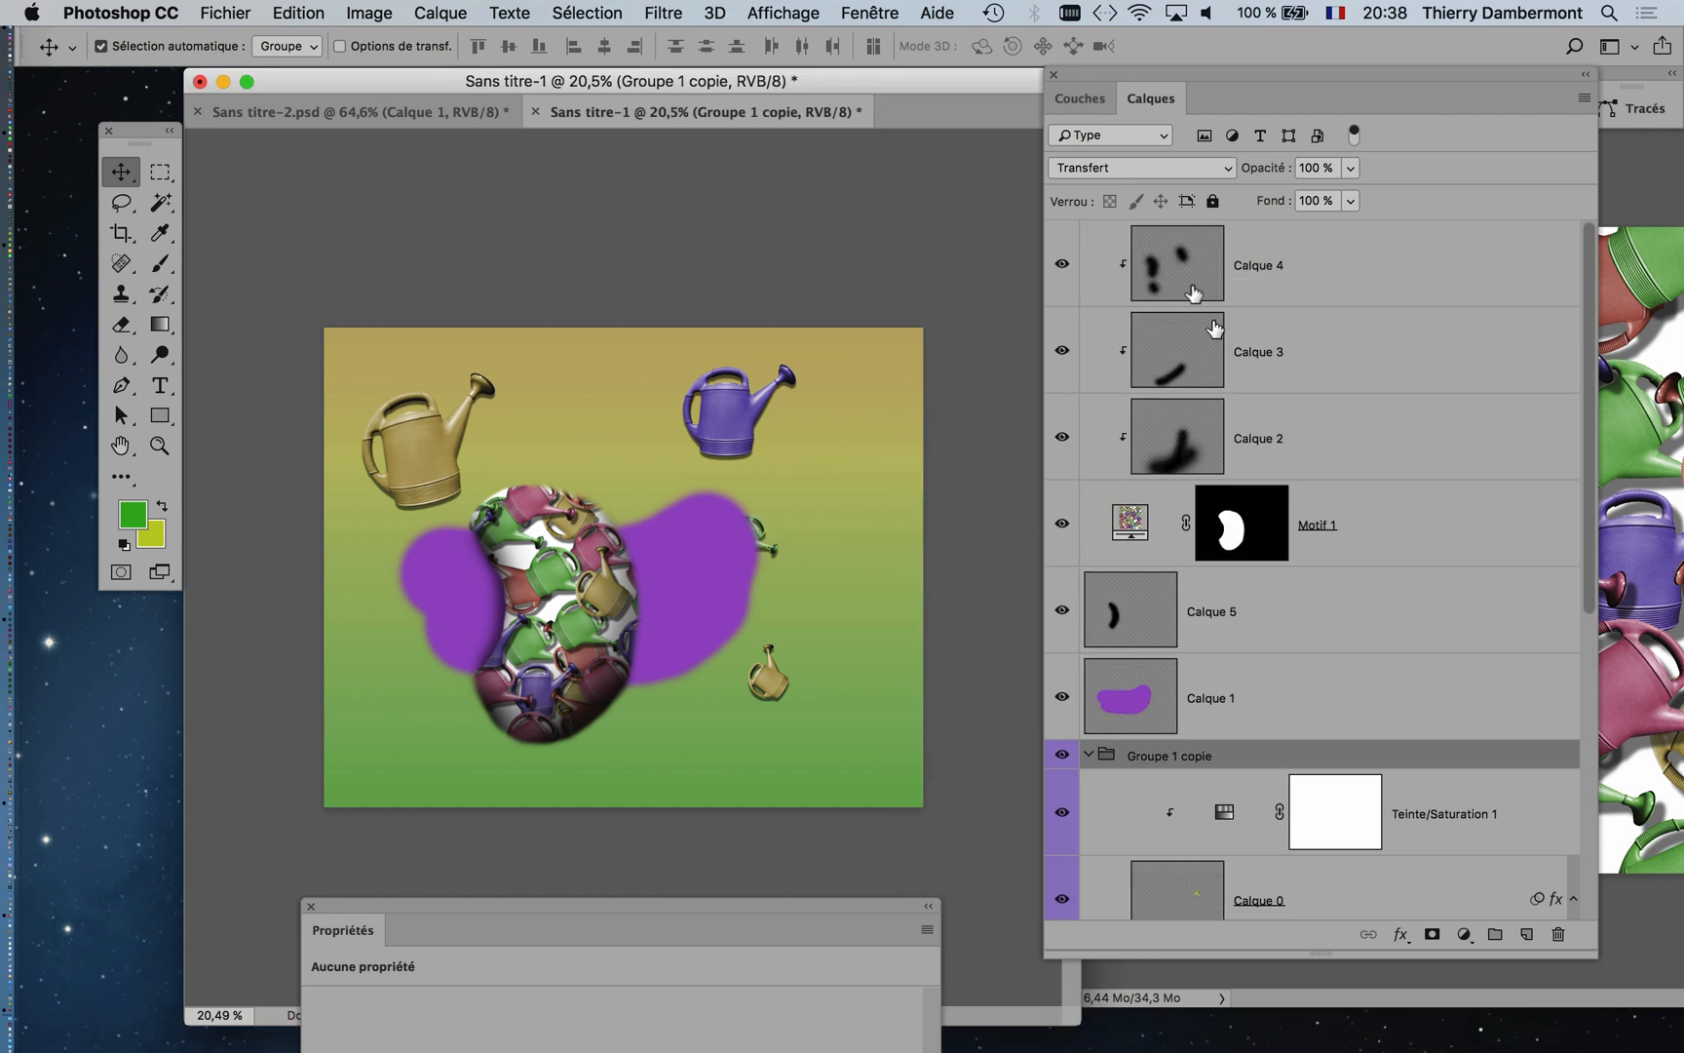
left_click_drag(1091, 74, 1175, 926)
left_click_drag(436, 905, 1249, 345)
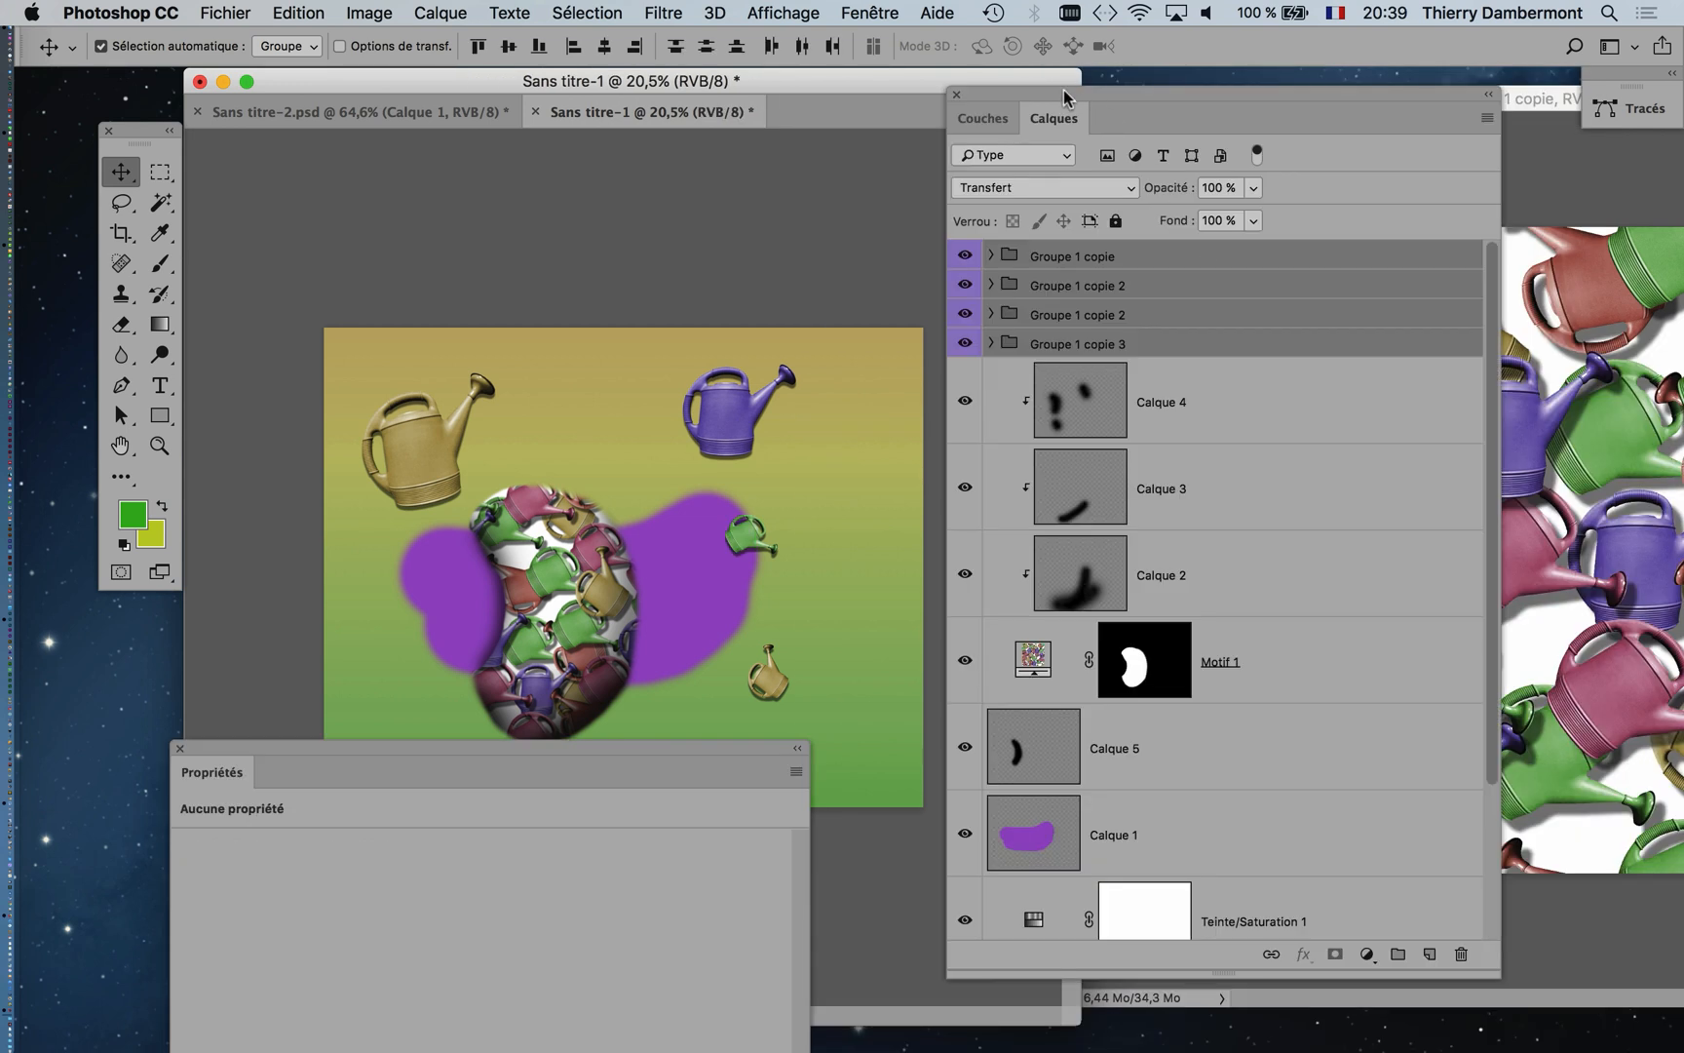
left_click_drag(1064, 93, 1176, 105)
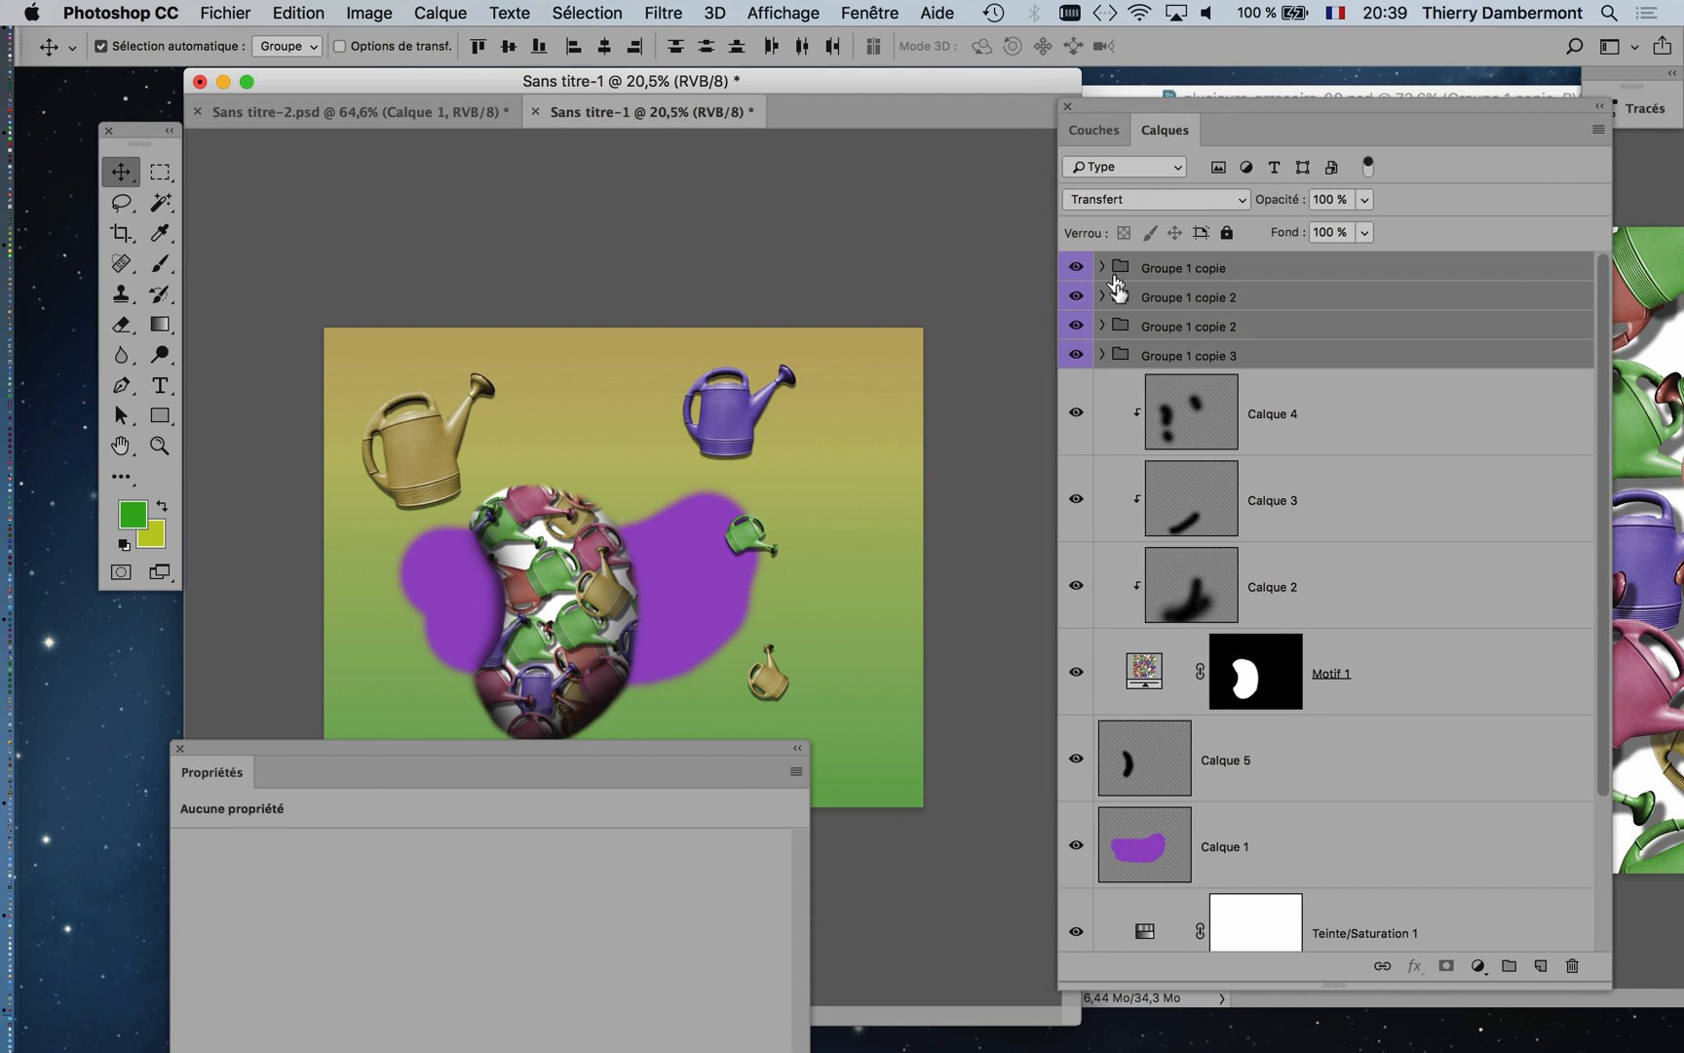
left_click(1126, 329)
left_click_drag(756, 756, 370, 943)
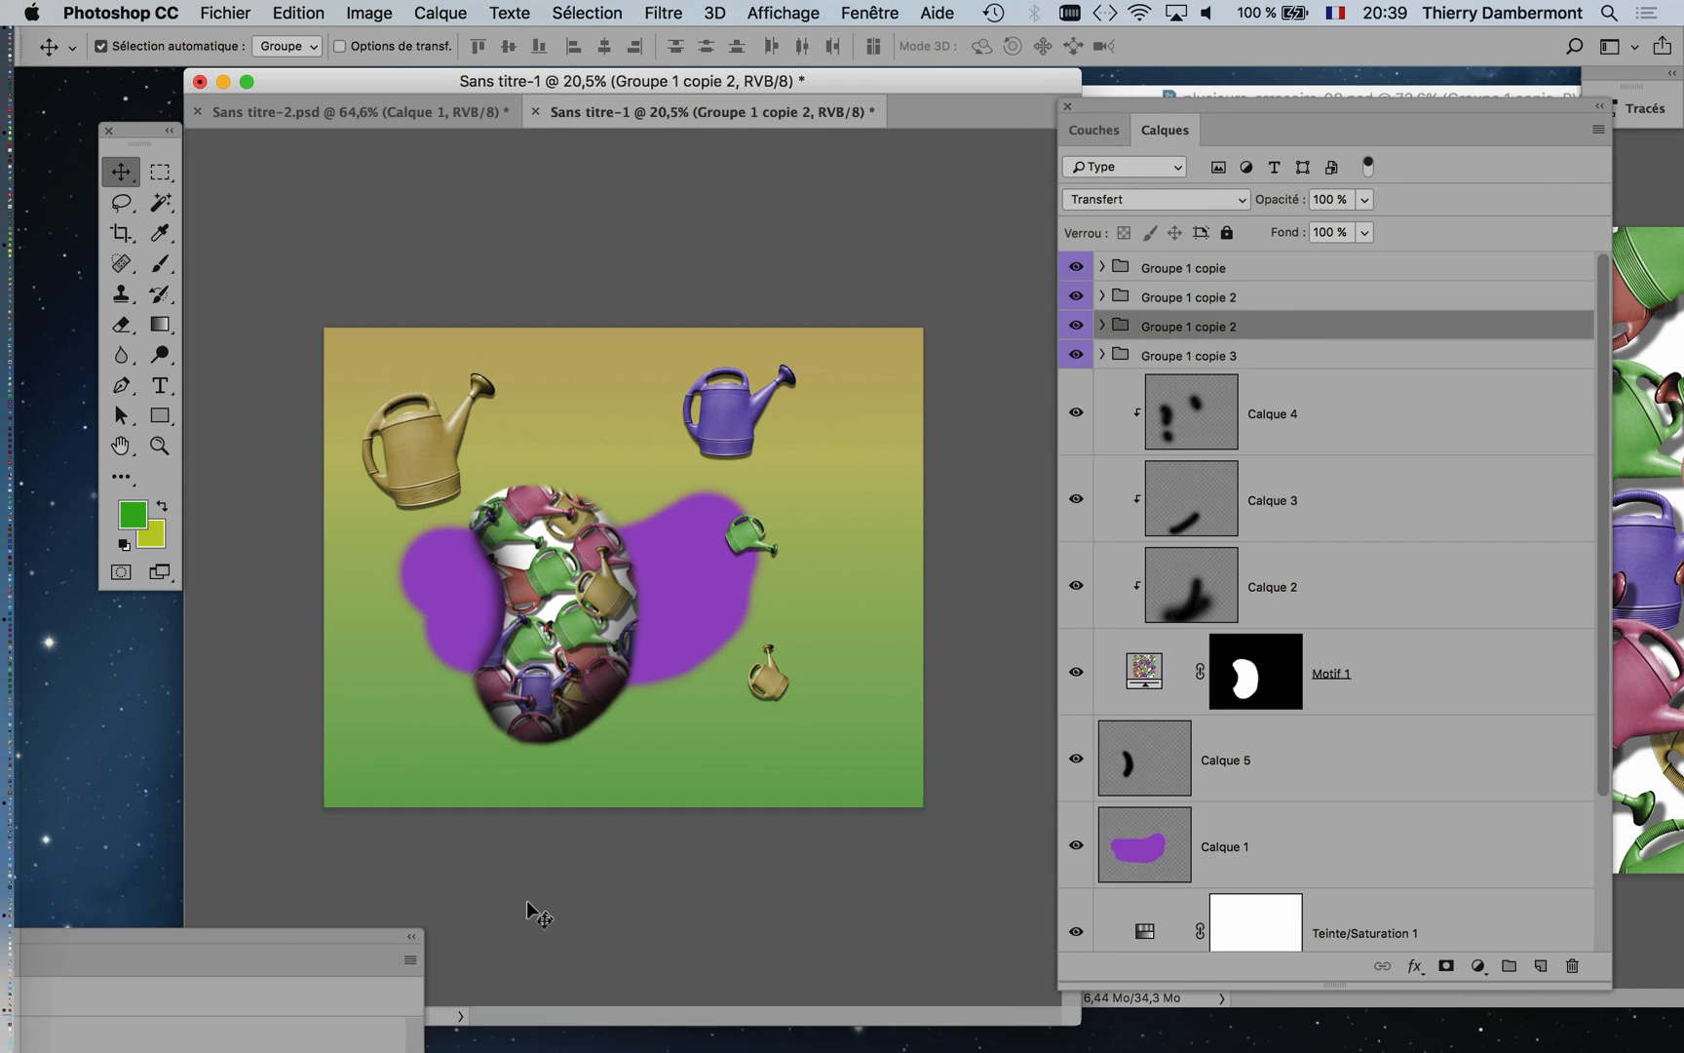
Step: Scale the purple watering can to about 76 %, rotate it about -11° and place it just above the purple shape
key("super+t")
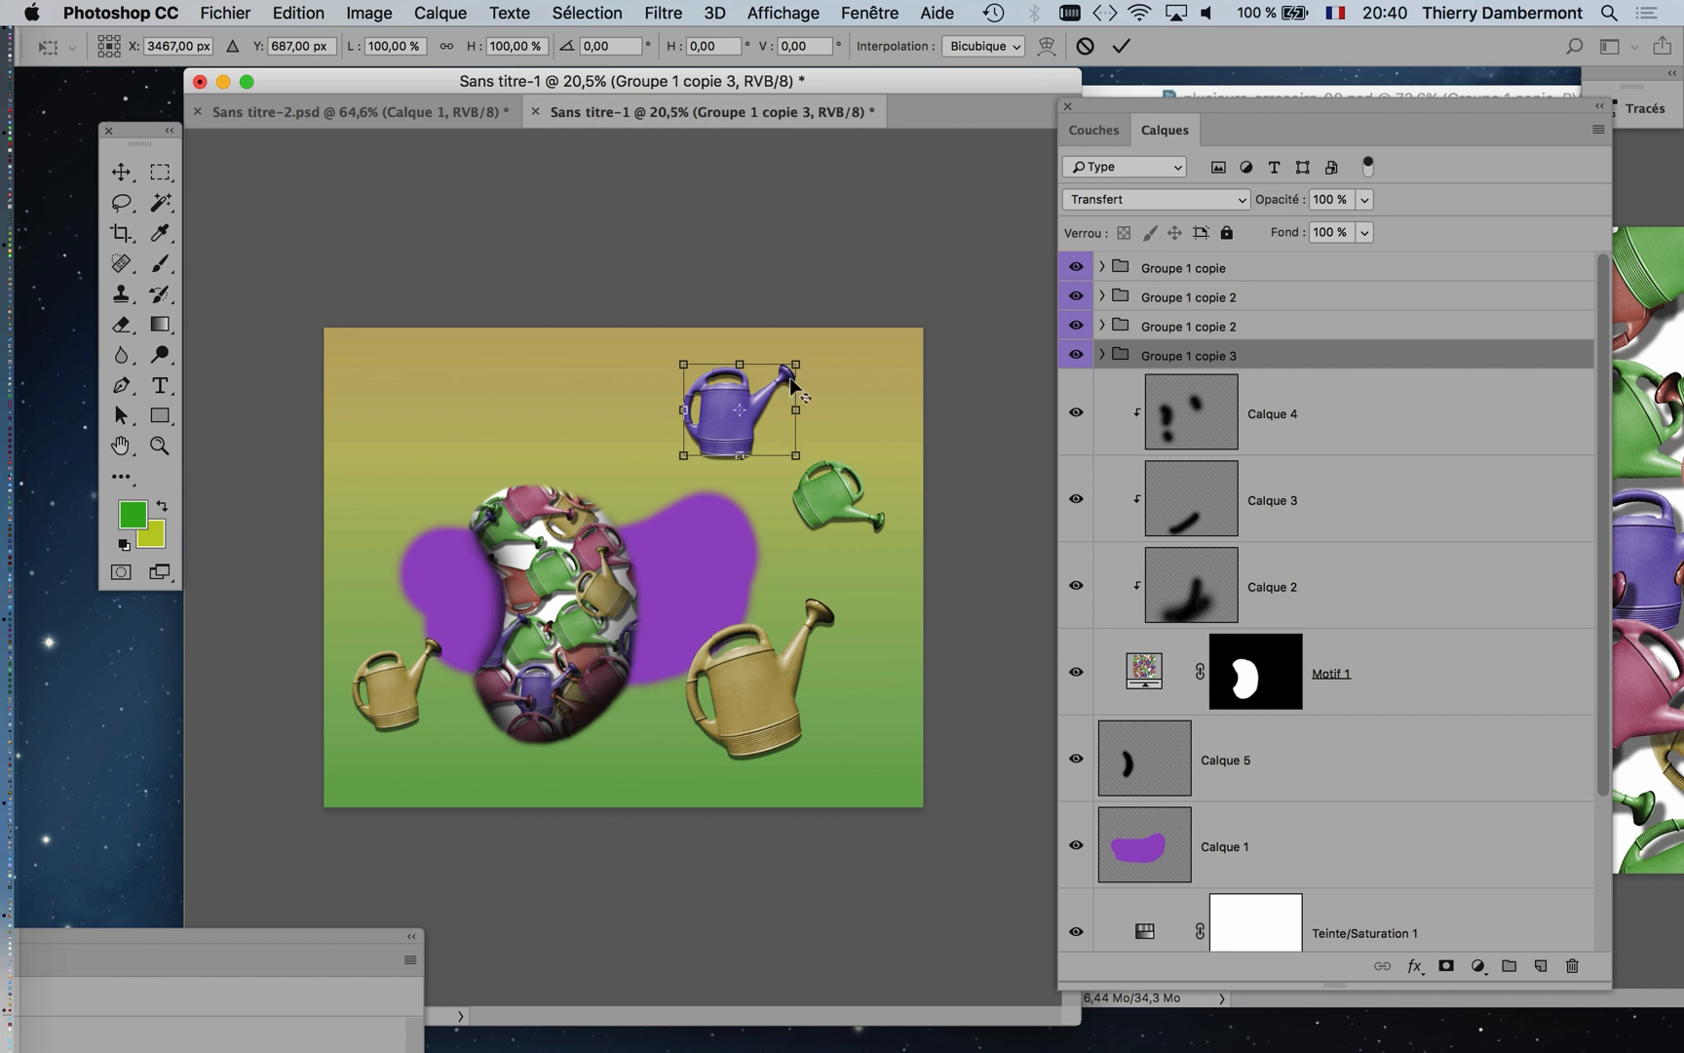
left_click_drag(796, 364, 670, 487)
left_click_drag(765, 390, 743, 369)
left_click(1121, 46)
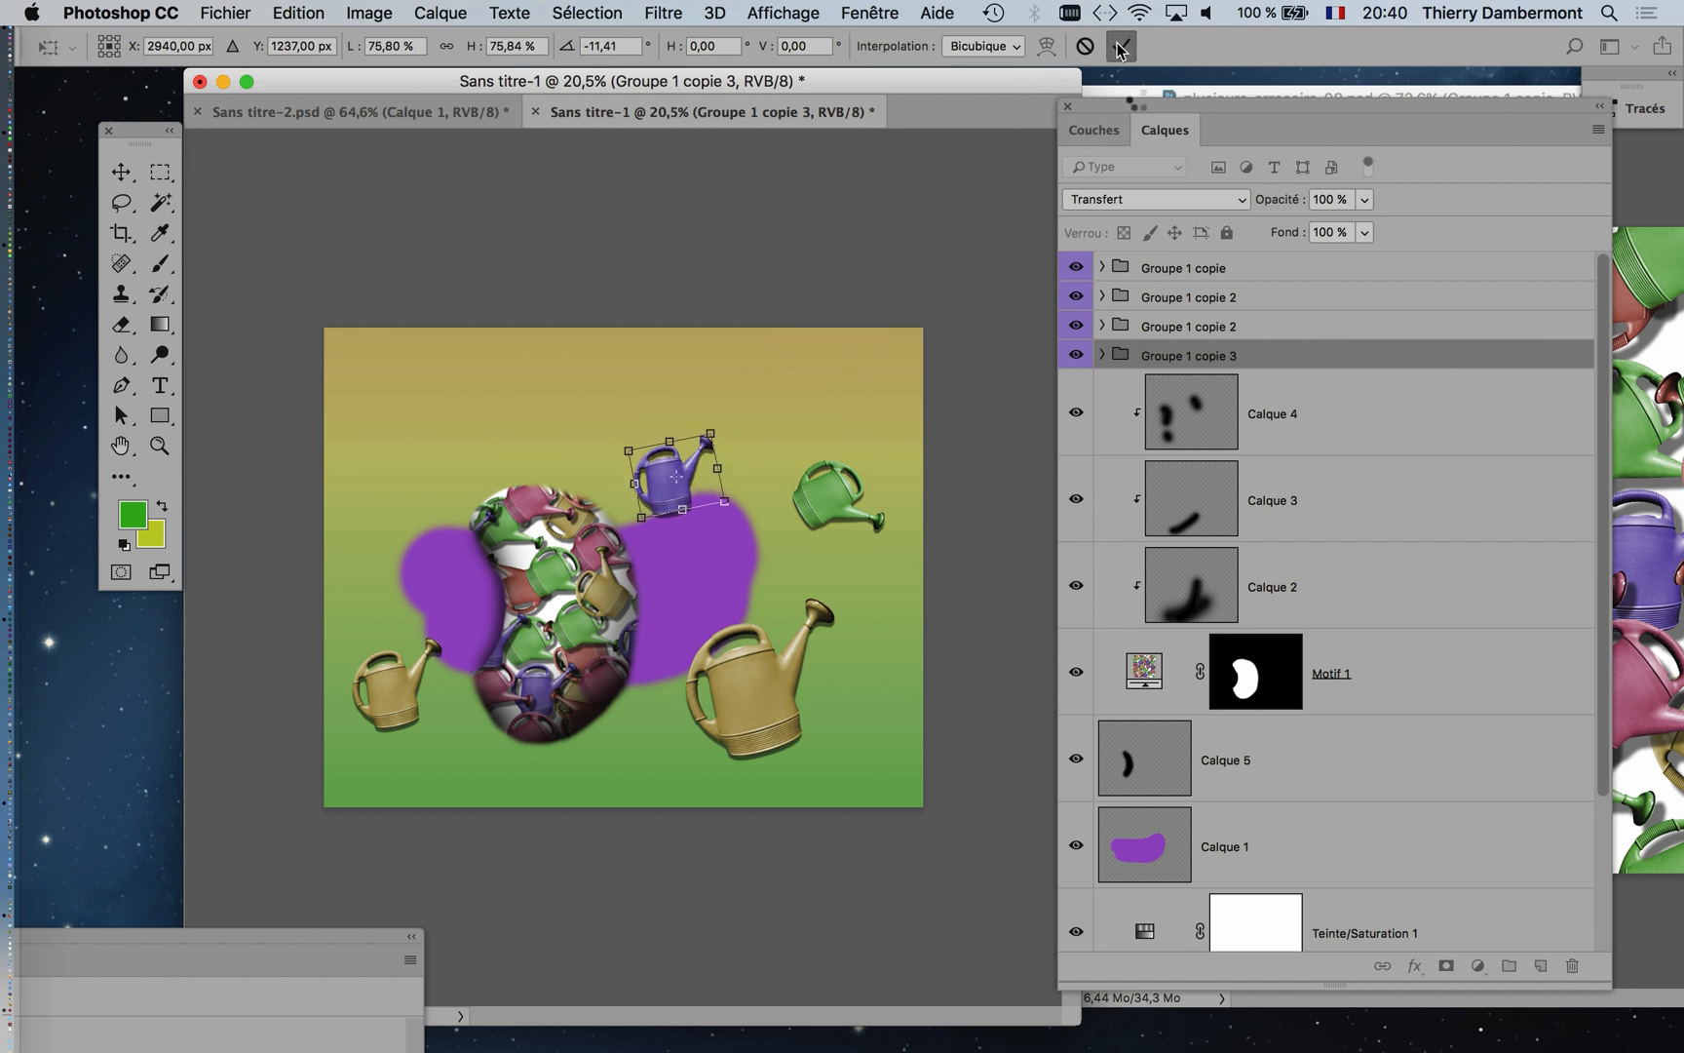
Step: Save the composition as Sans titre-1.psd in Desktop-2017, in Photoshop format with layers and maximised compatibility
left_click(210, 10)
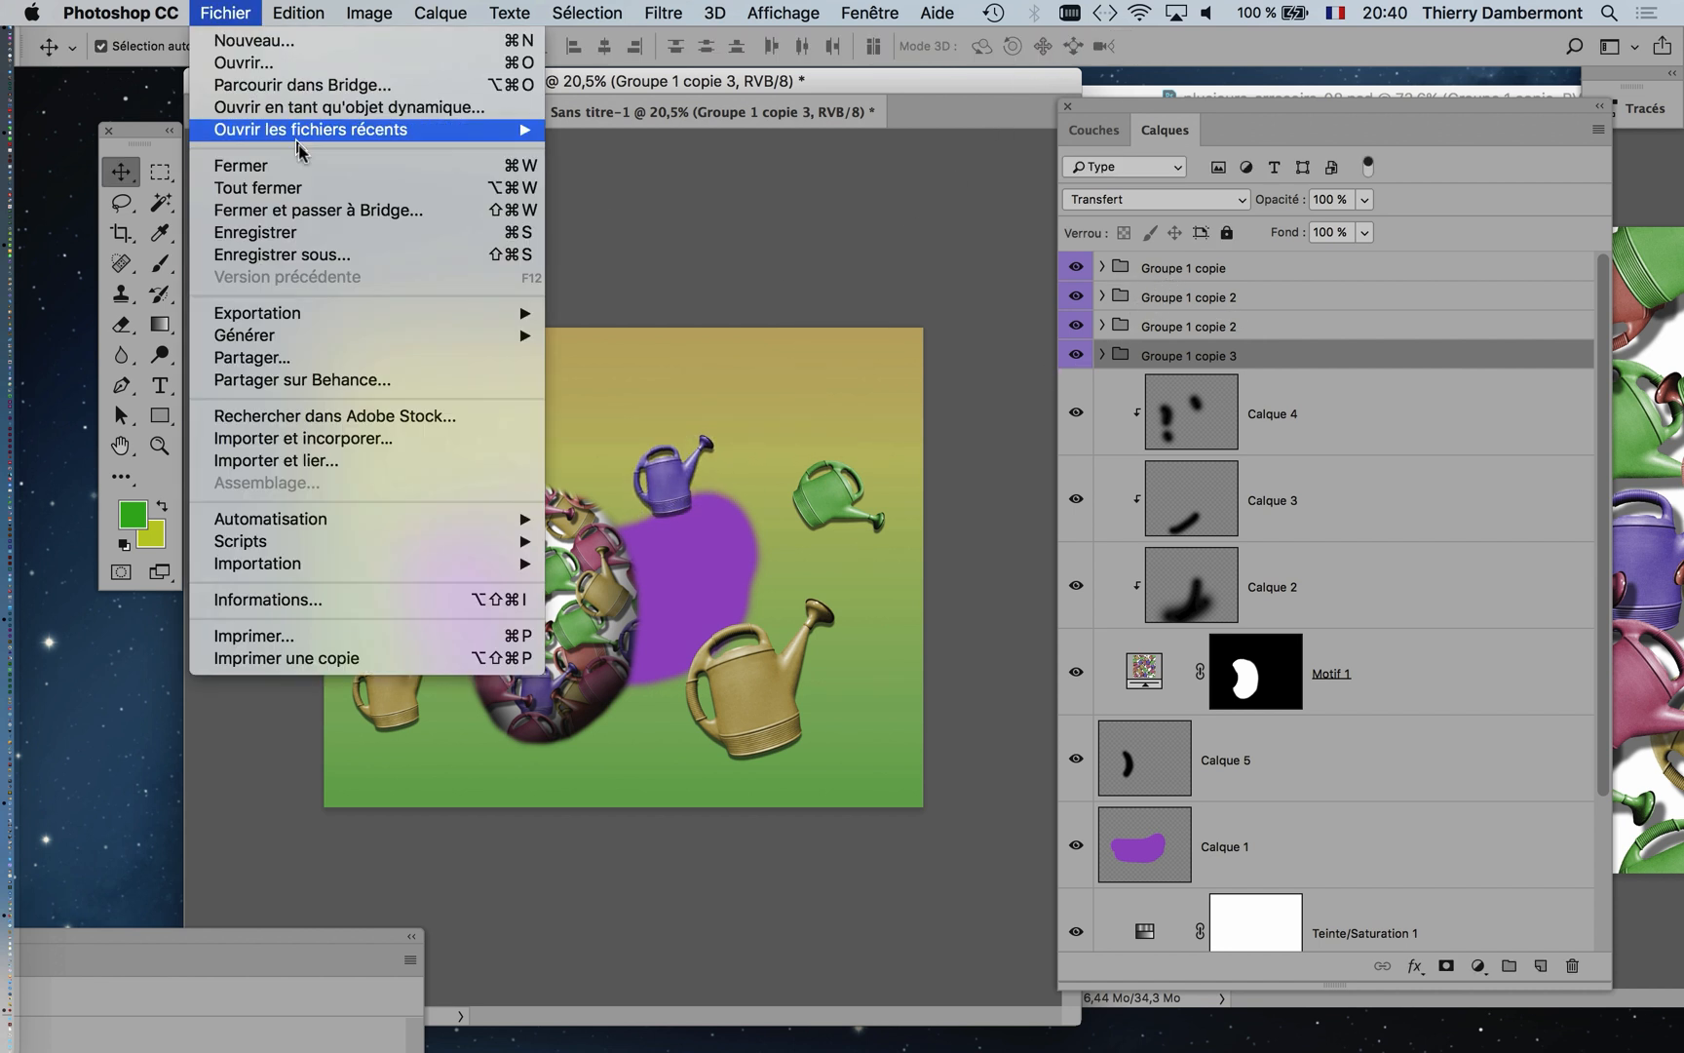
left_click(322, 251)
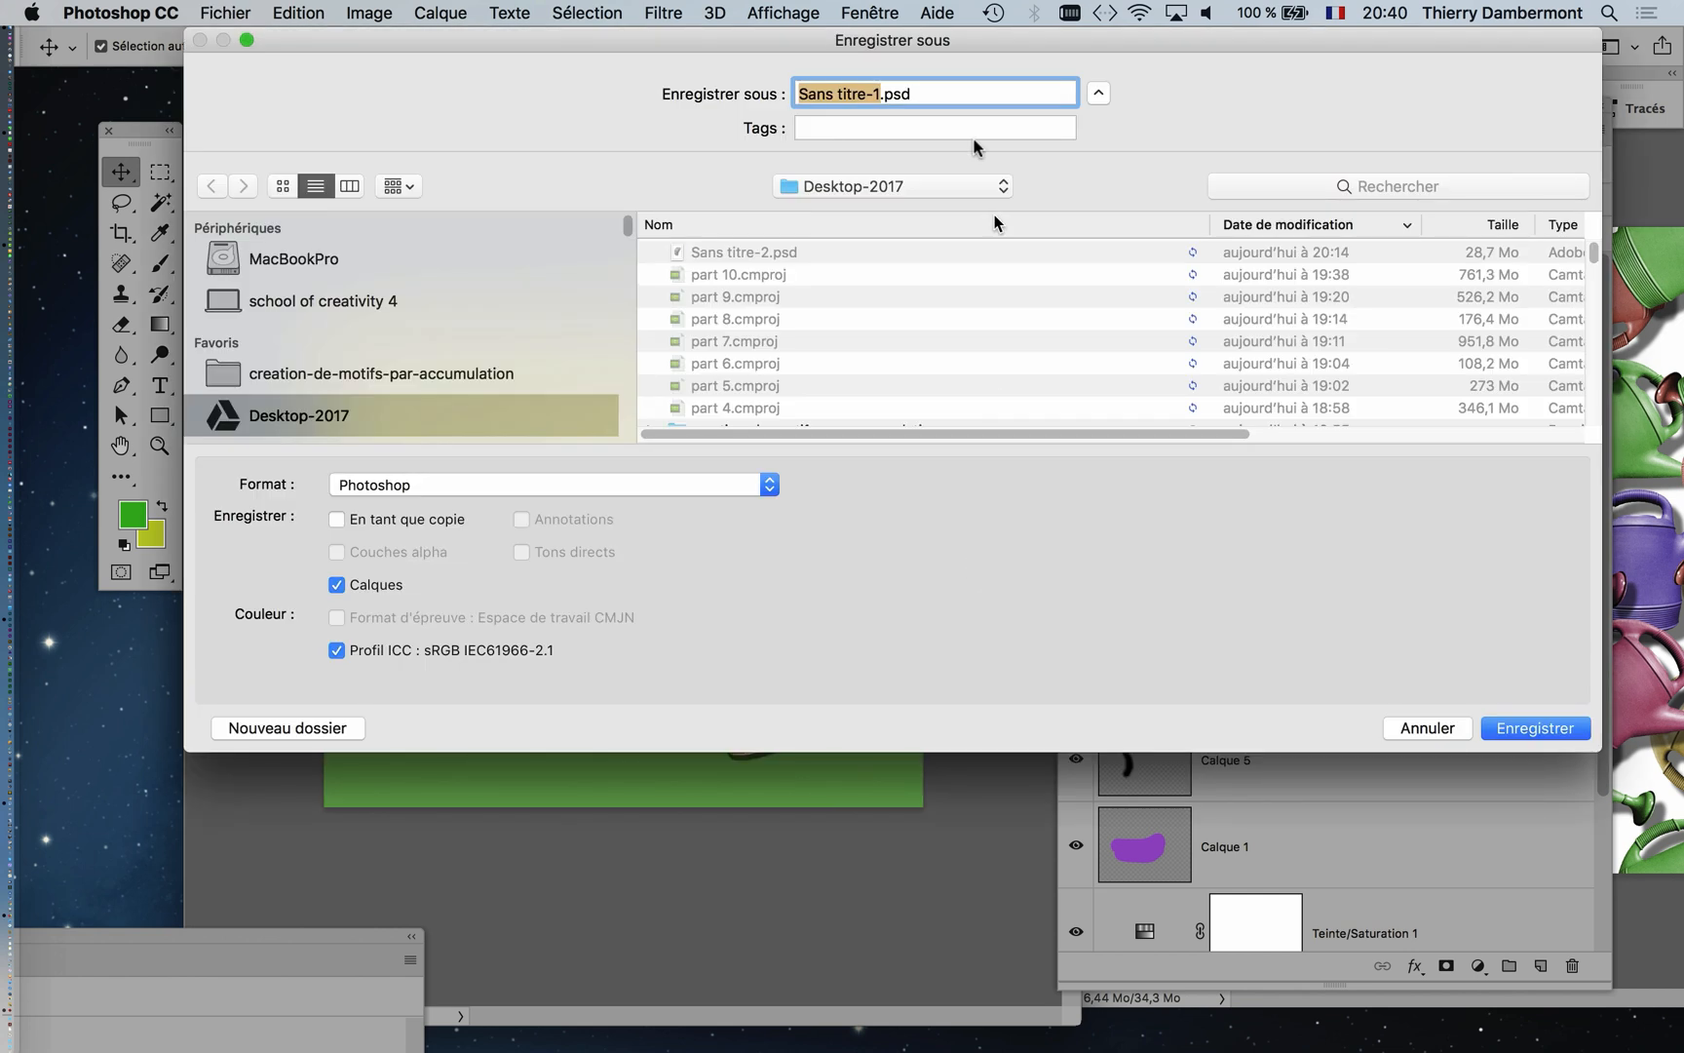
left_click(1531, 731)
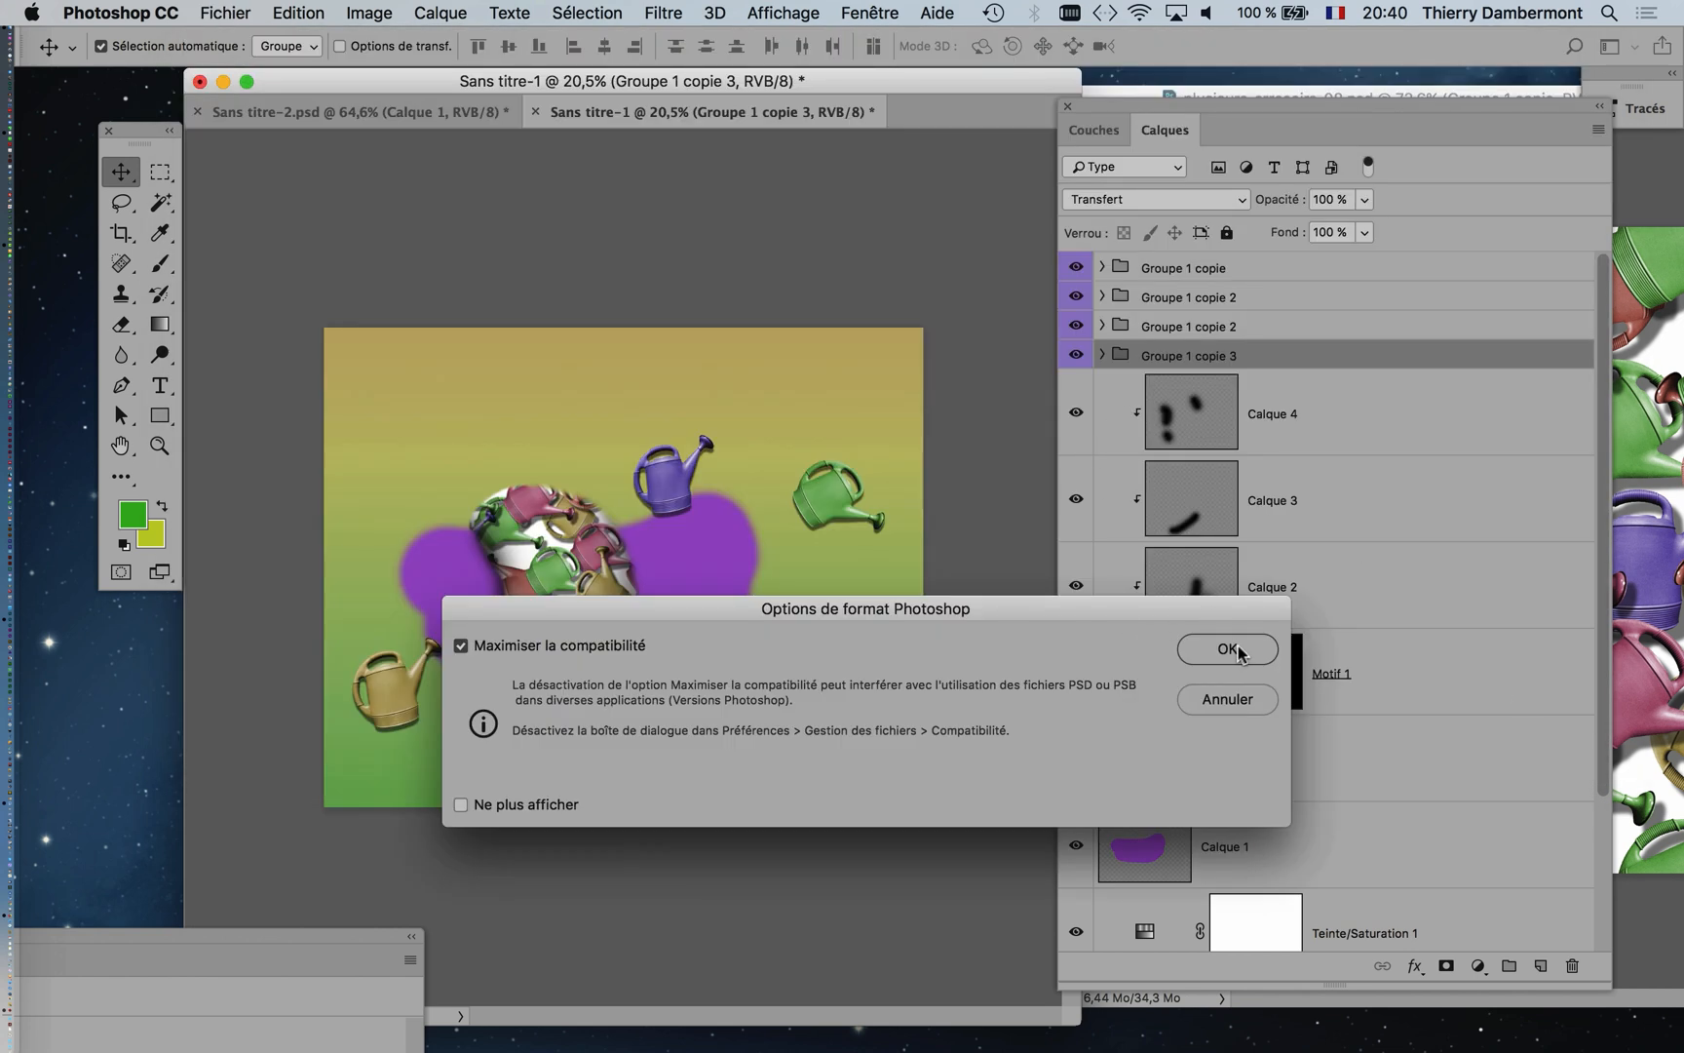
key("Return")
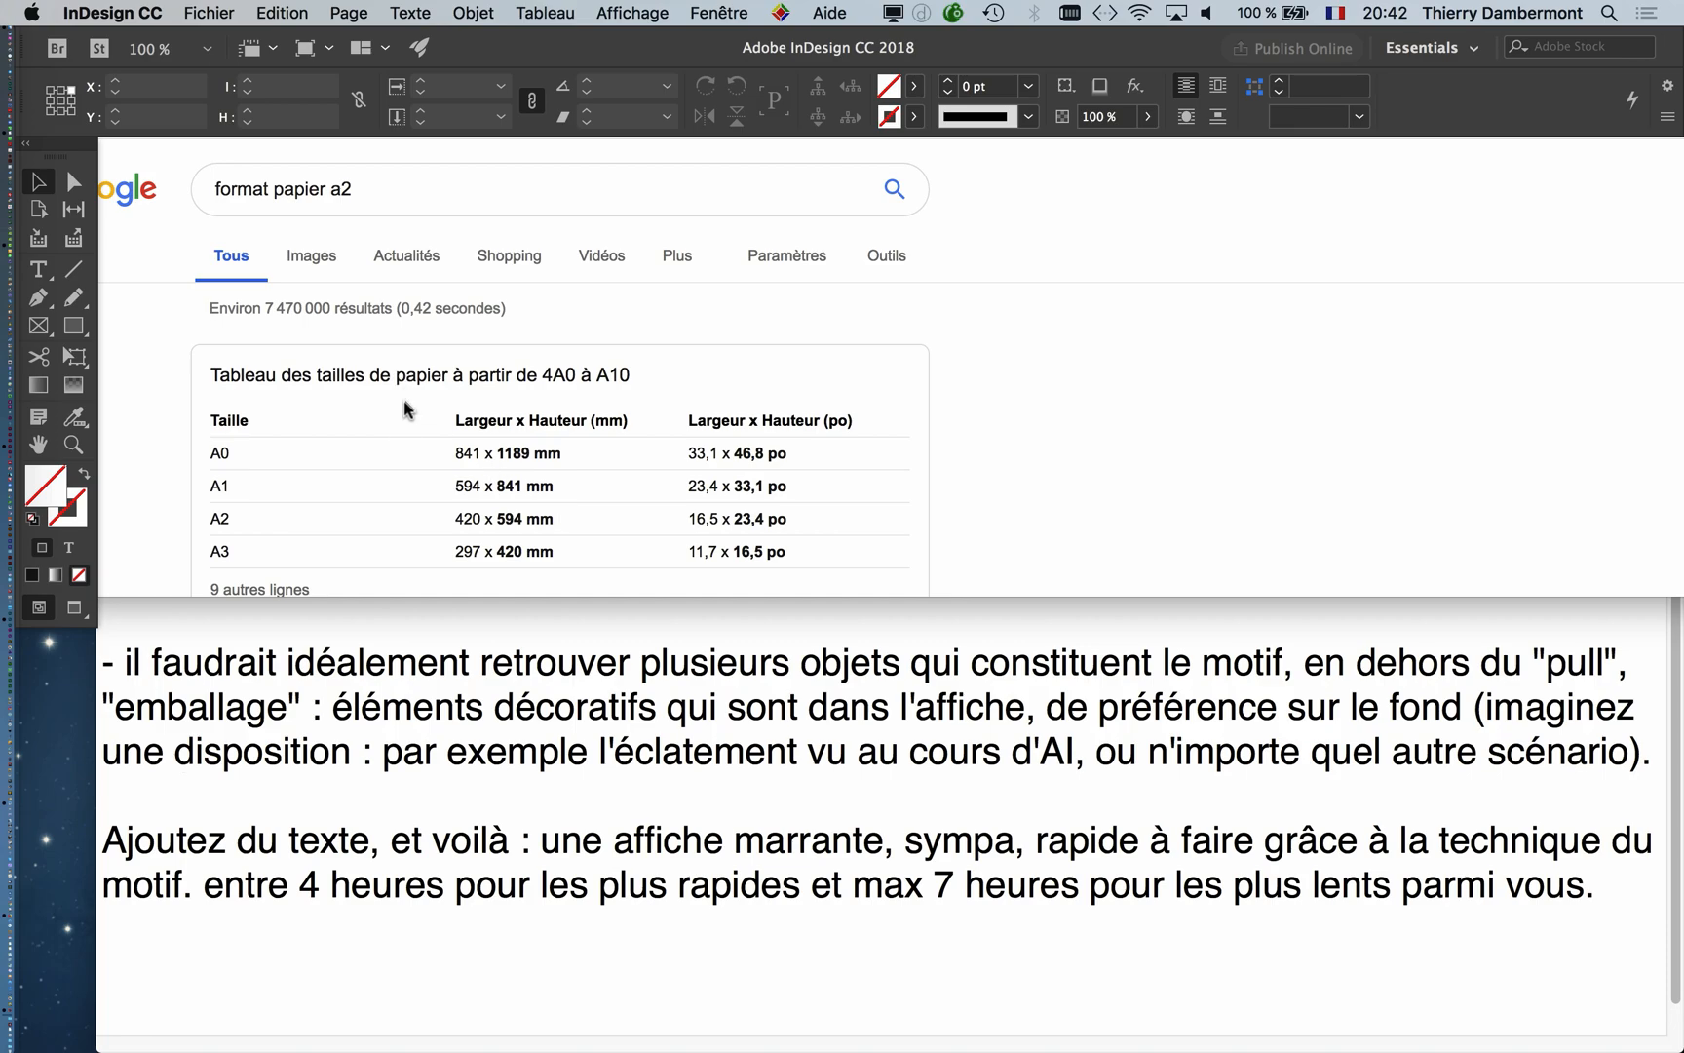
Step: Check the A2 paper dimensions in Firefox and create a new InDesign document 420 mm wide and 594 mm high
left_click(1045, 520)
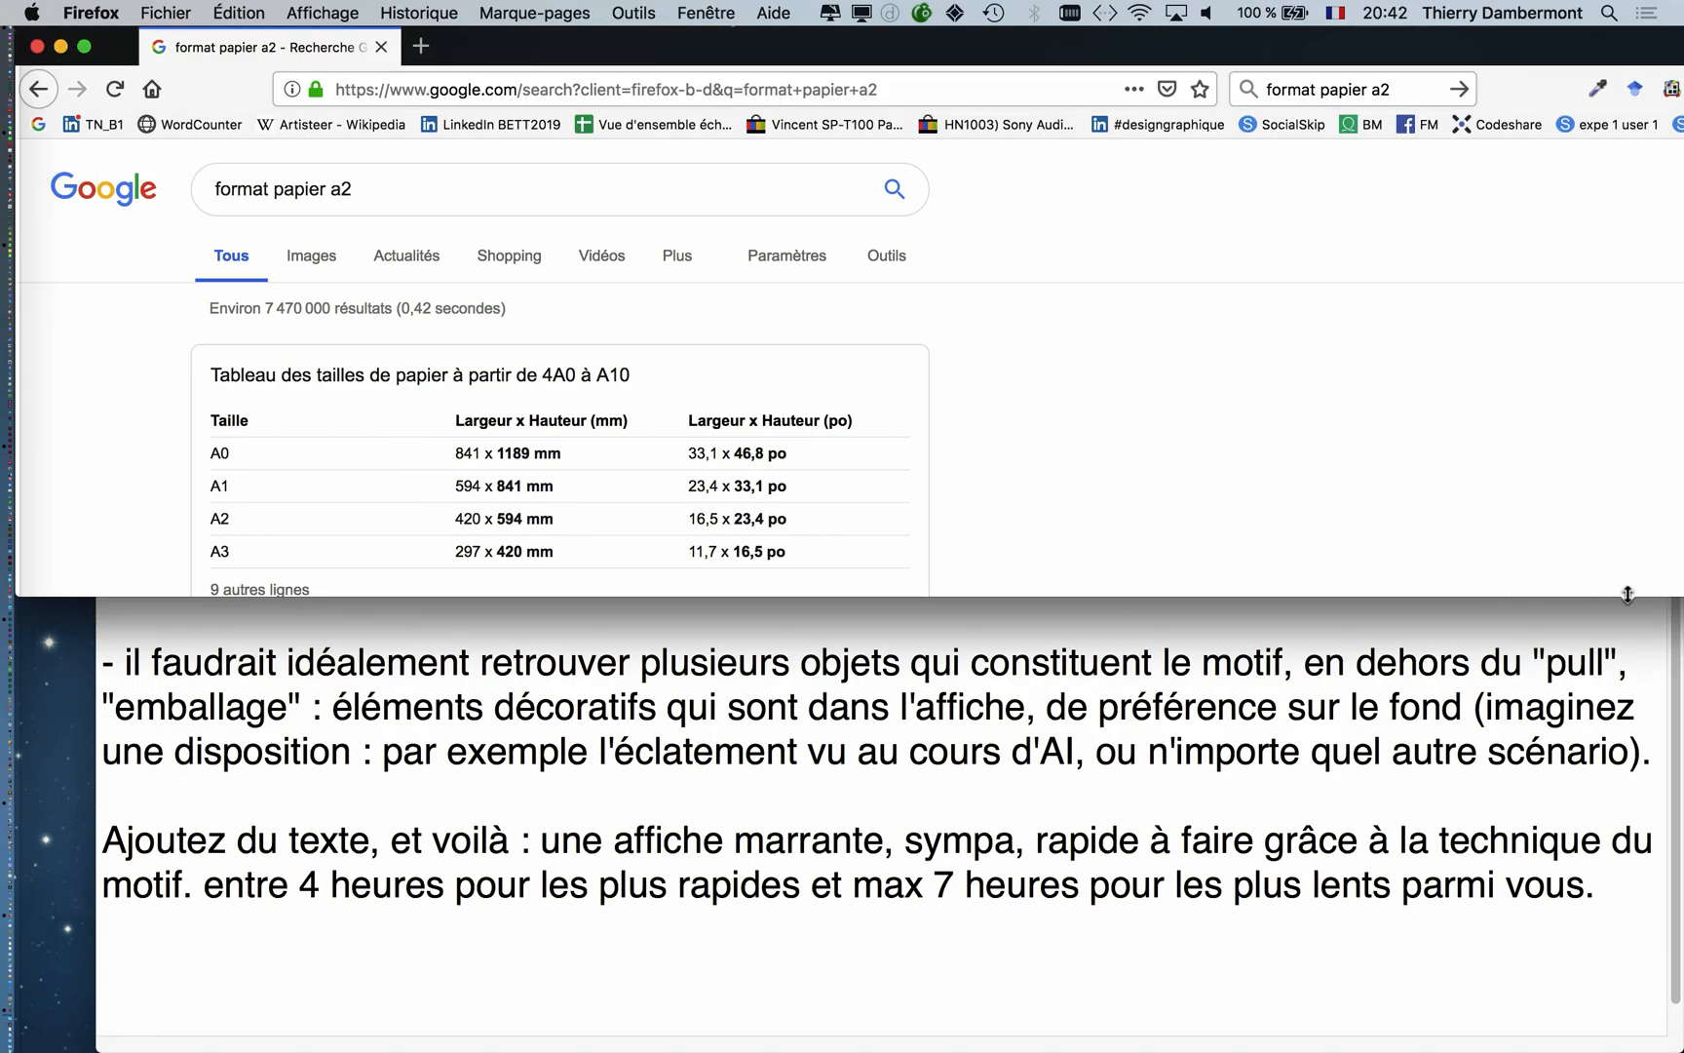
left_click_drag(1628, 594, 1626, 951)
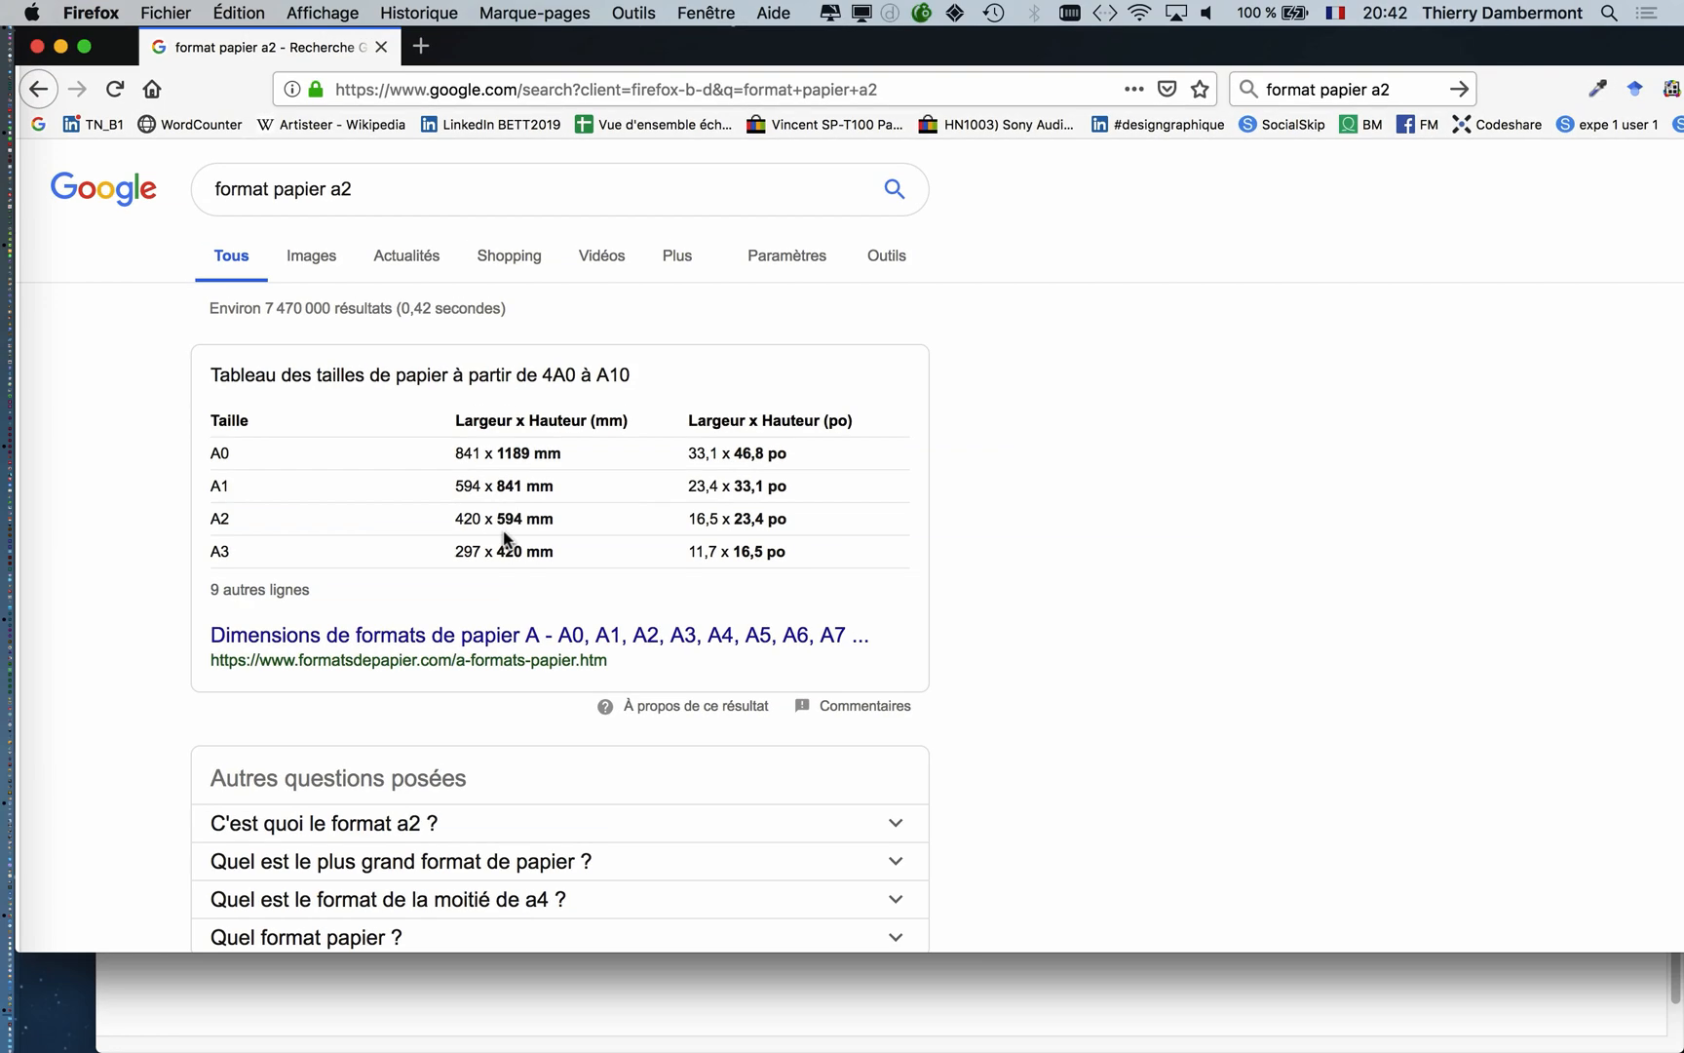
key("super+Tab")
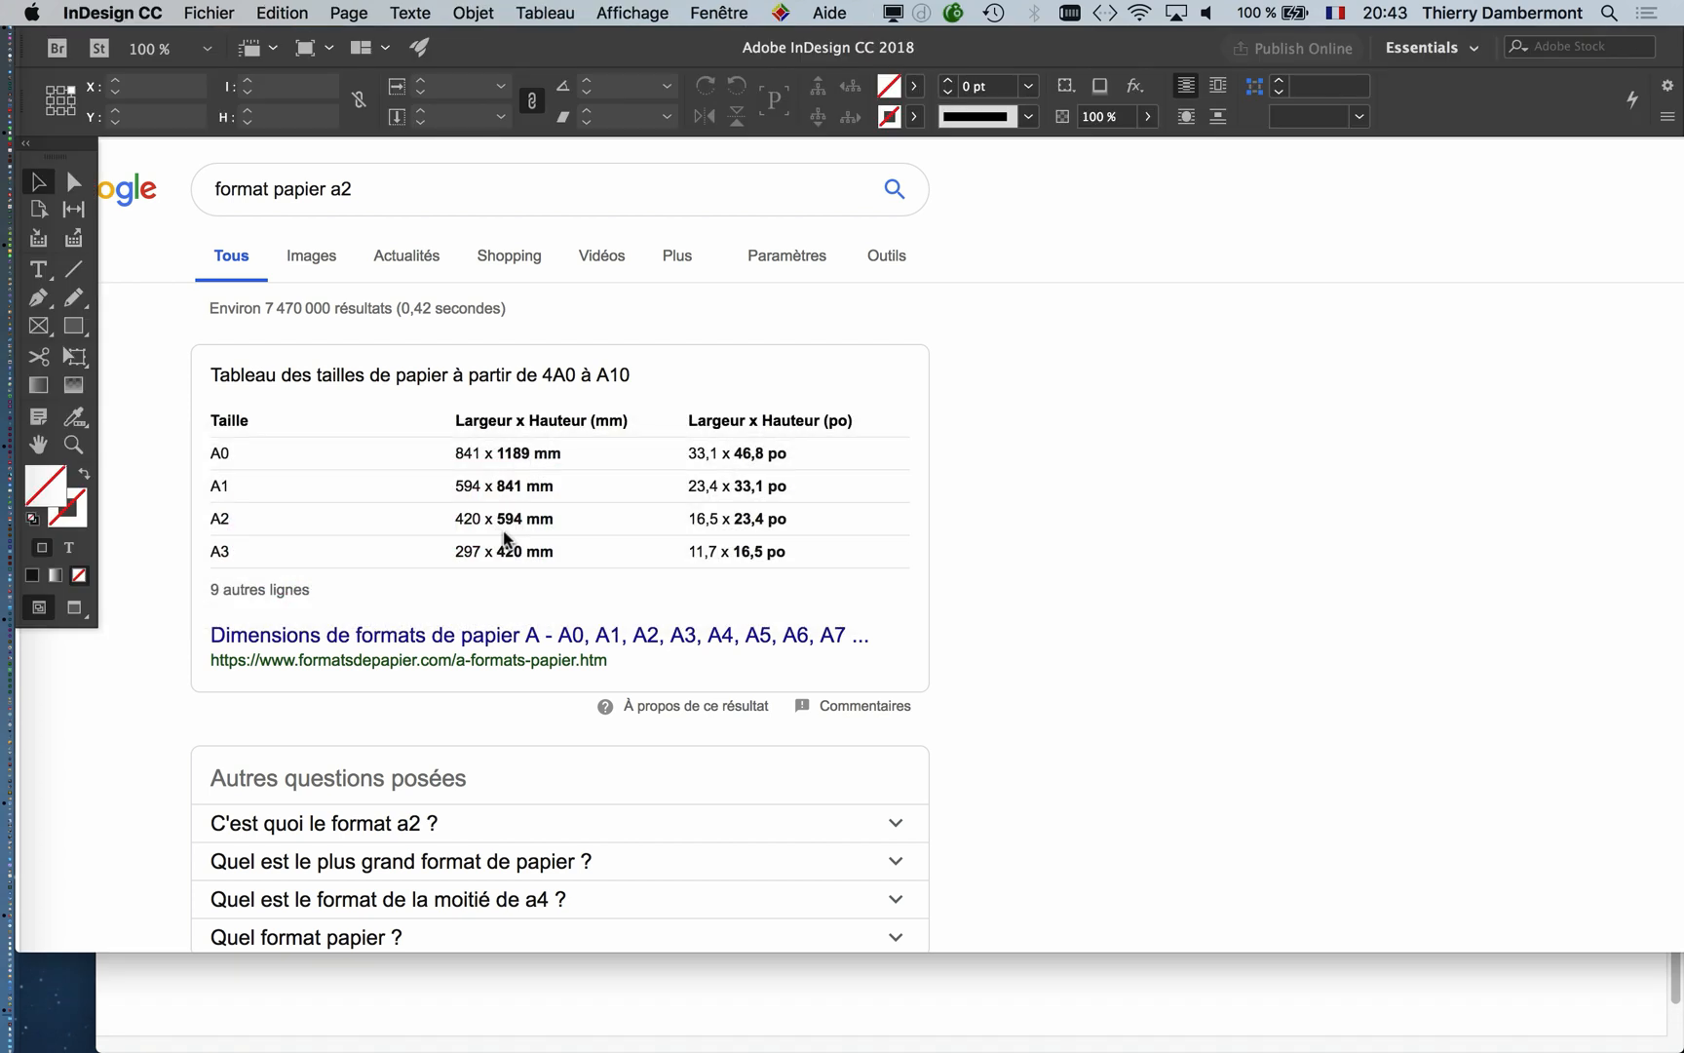
left_click(200, 12)
mouse_move(225, 45)
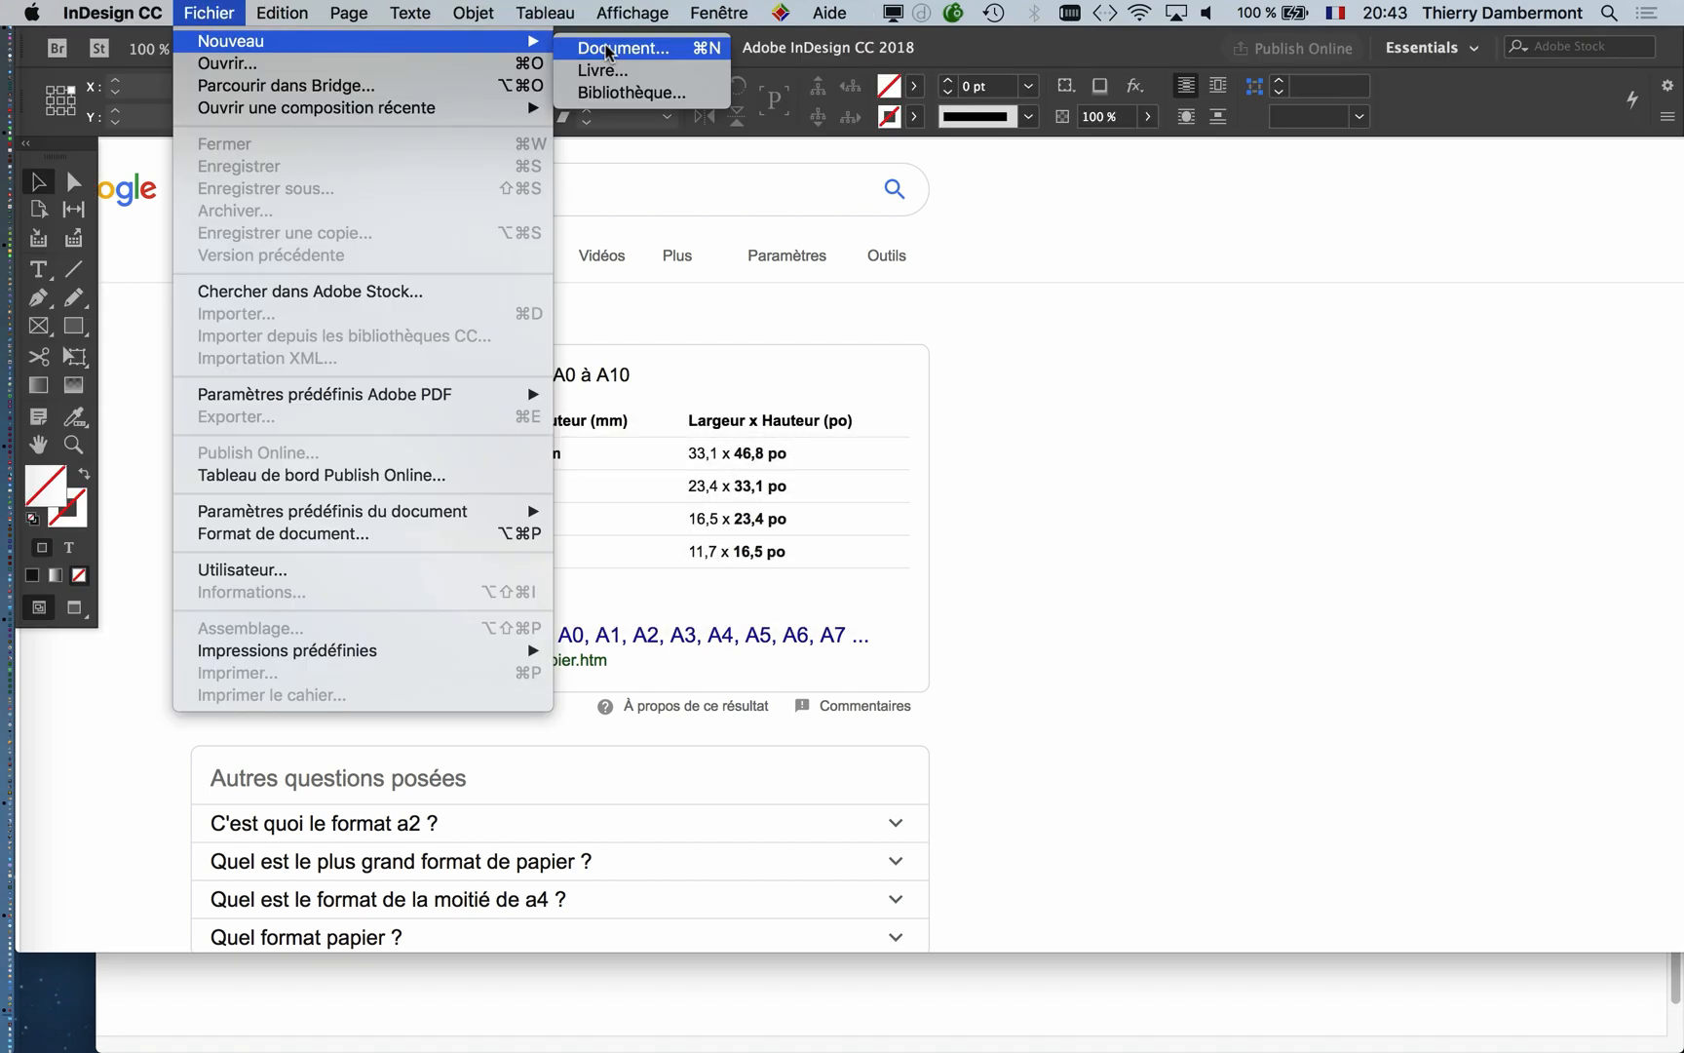
left_click(599, 45)
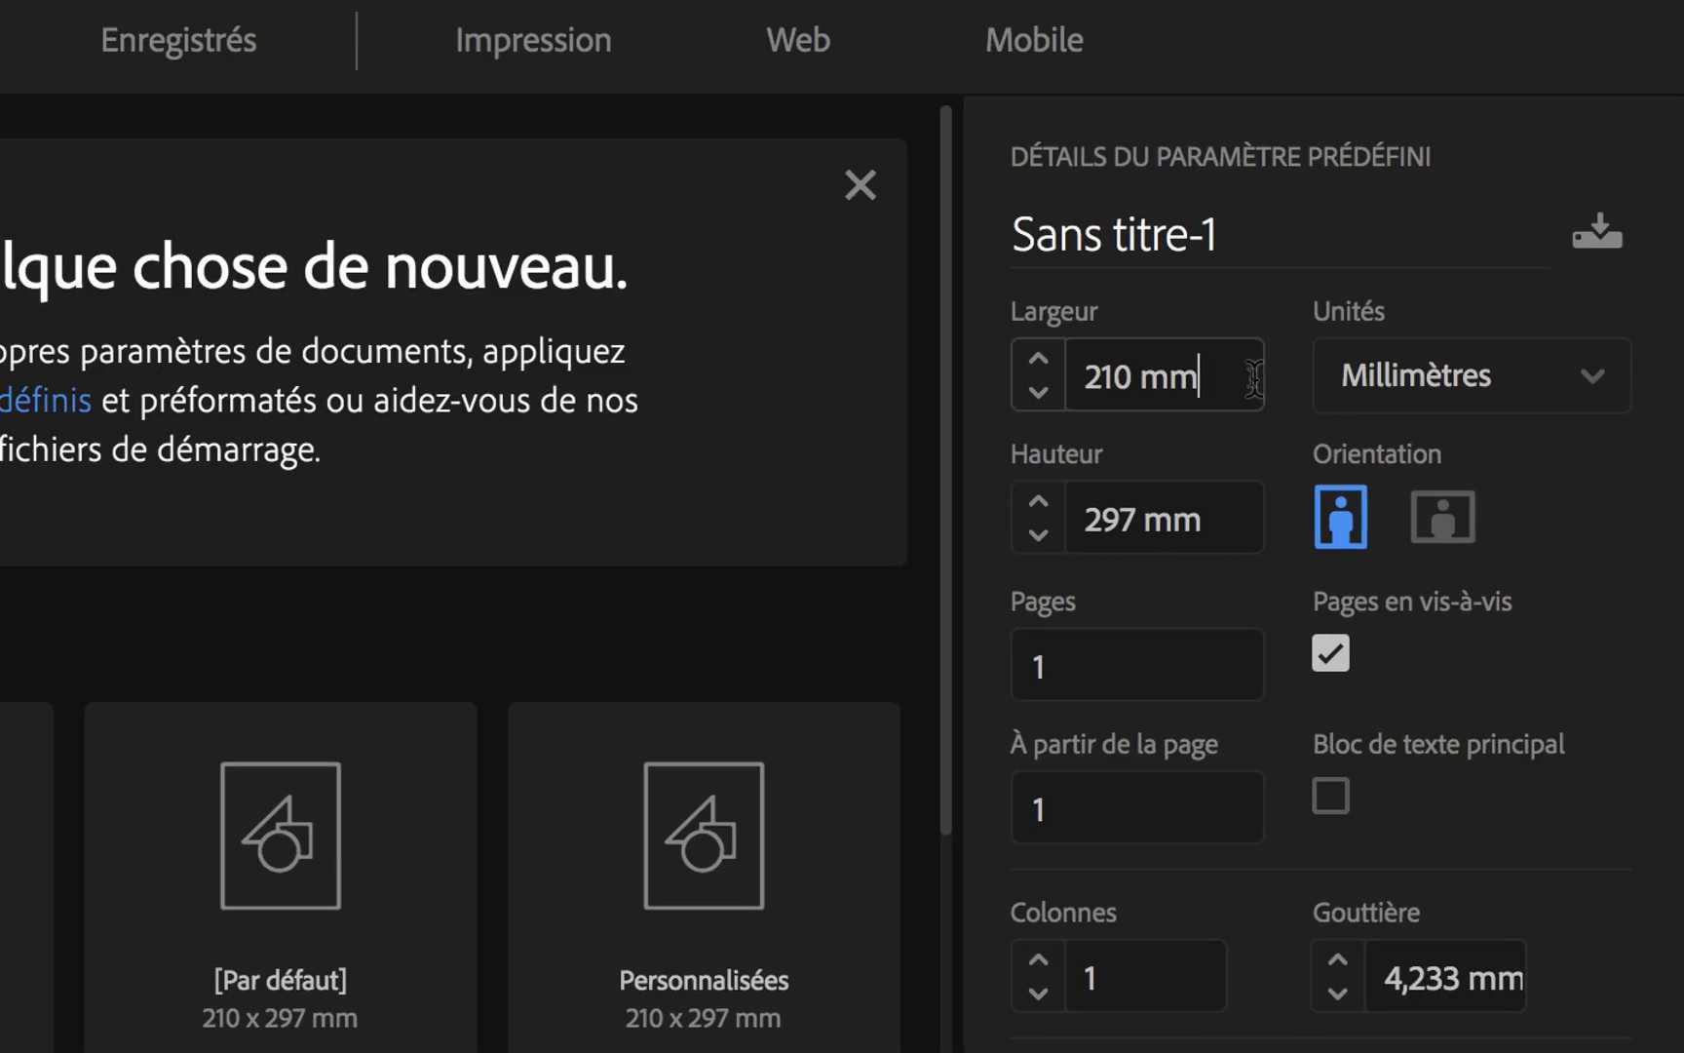
left_click_drag(1226, 379, 1157, 385)
type("420")
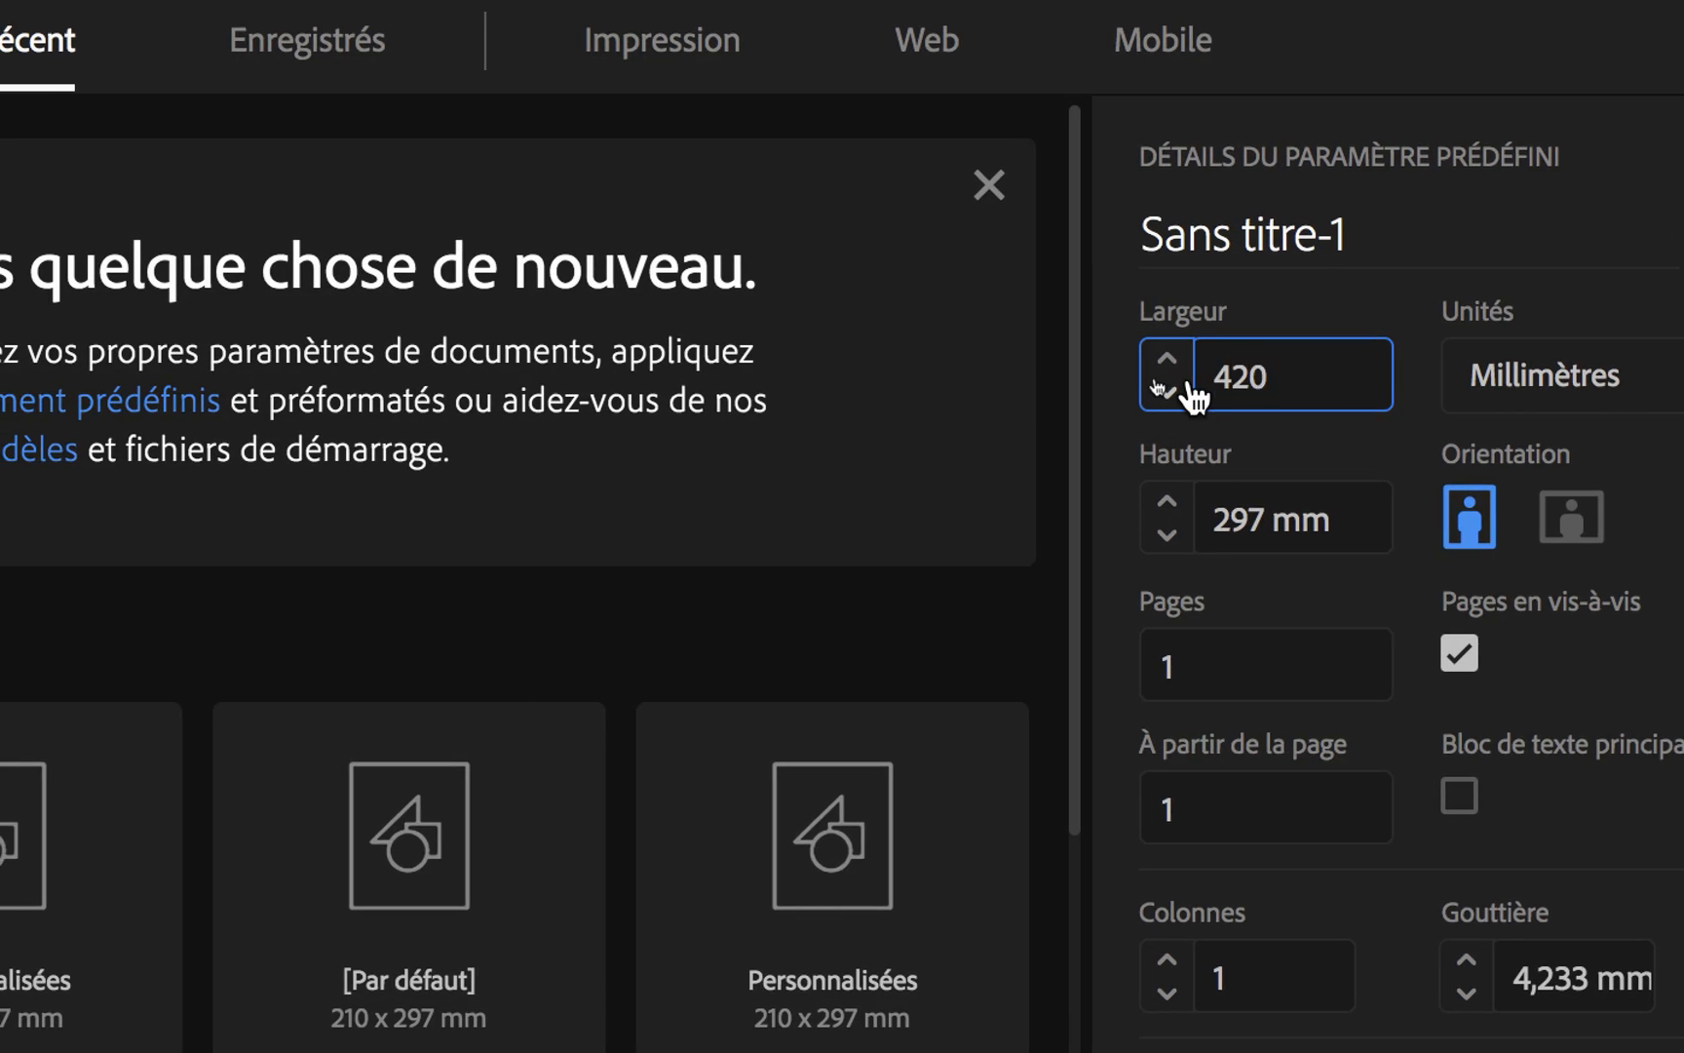
key("Tab")
type("594")
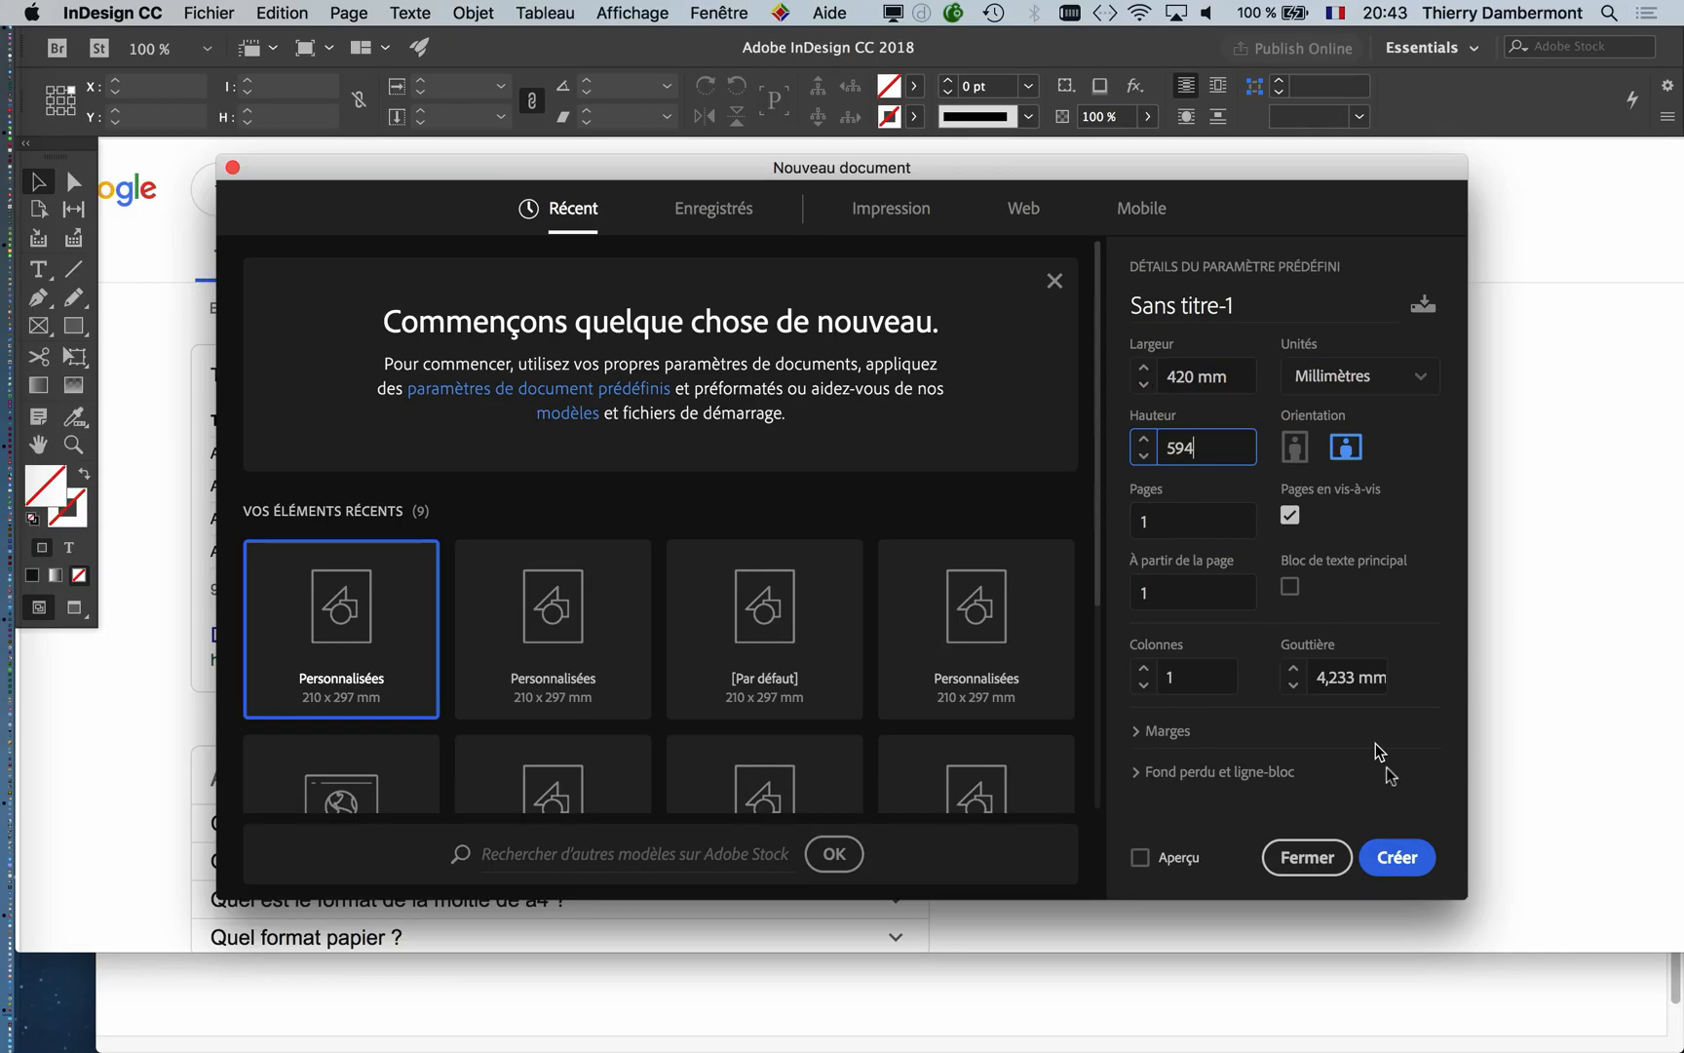
left_click(1403, 854)
Step: Draw a graphic frame covering the whole 420 × 594 mm page and import the saved watering-can composition into it
left_click(209, 12)
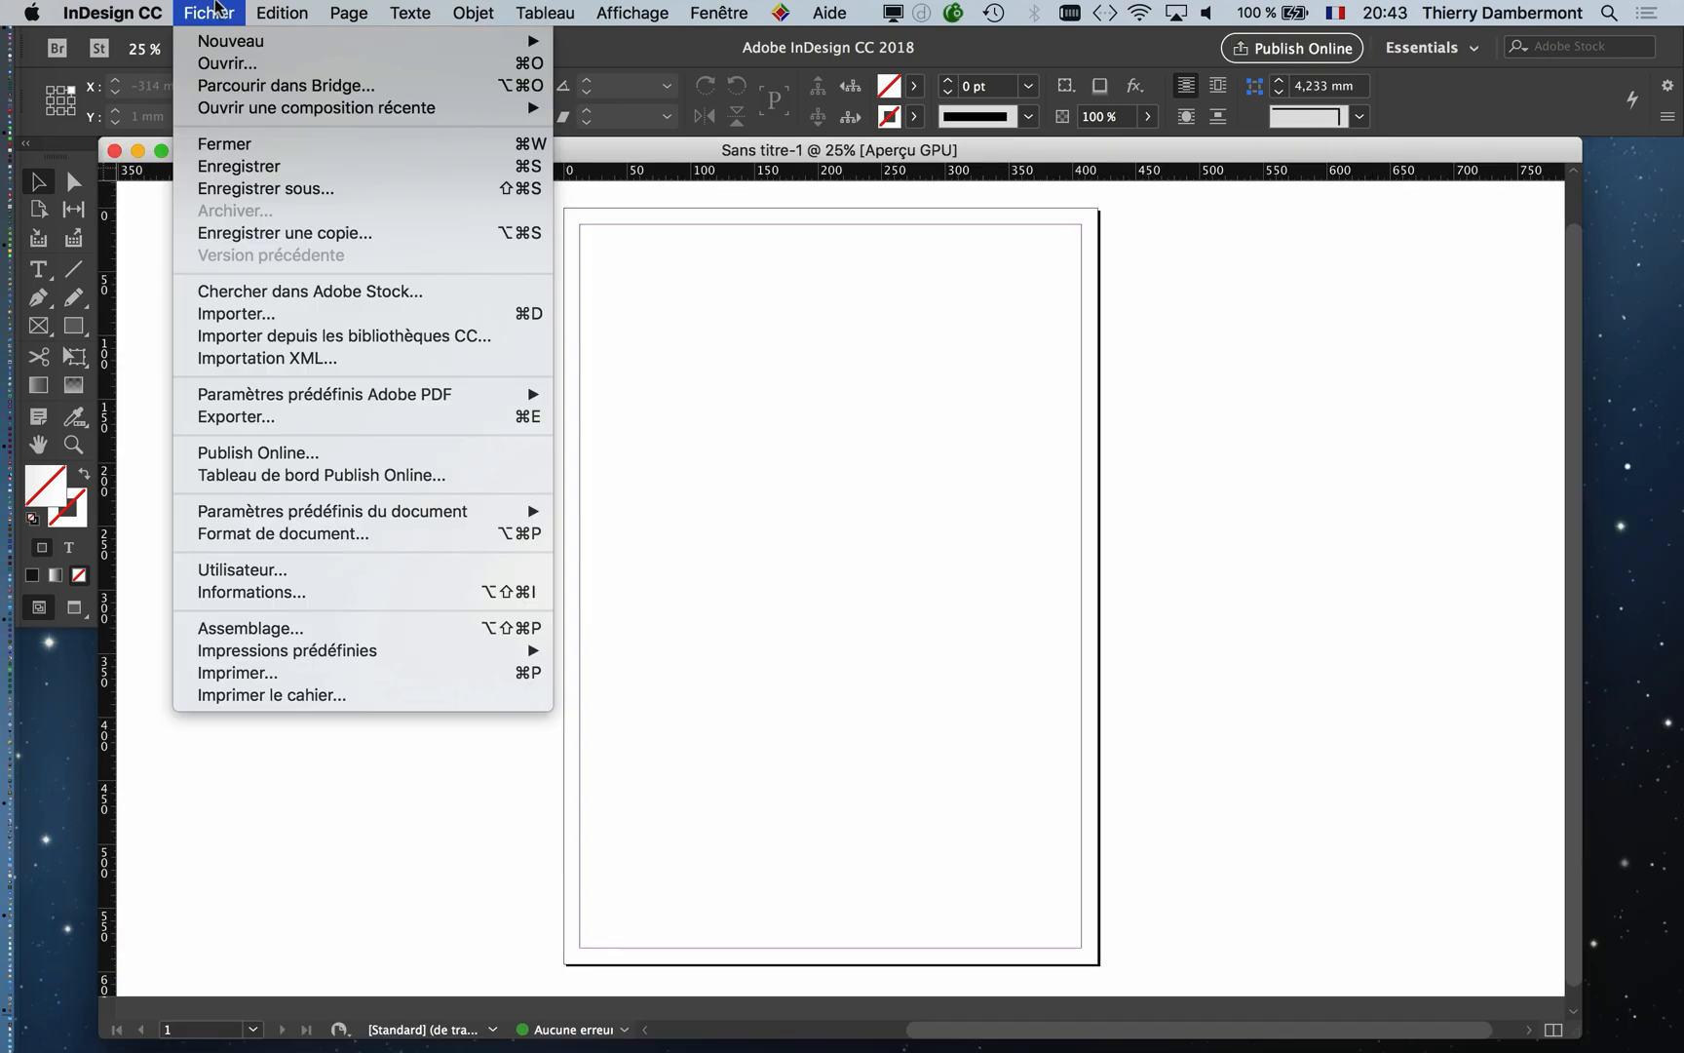
left_click(42, 331)
left_click(42, 332)
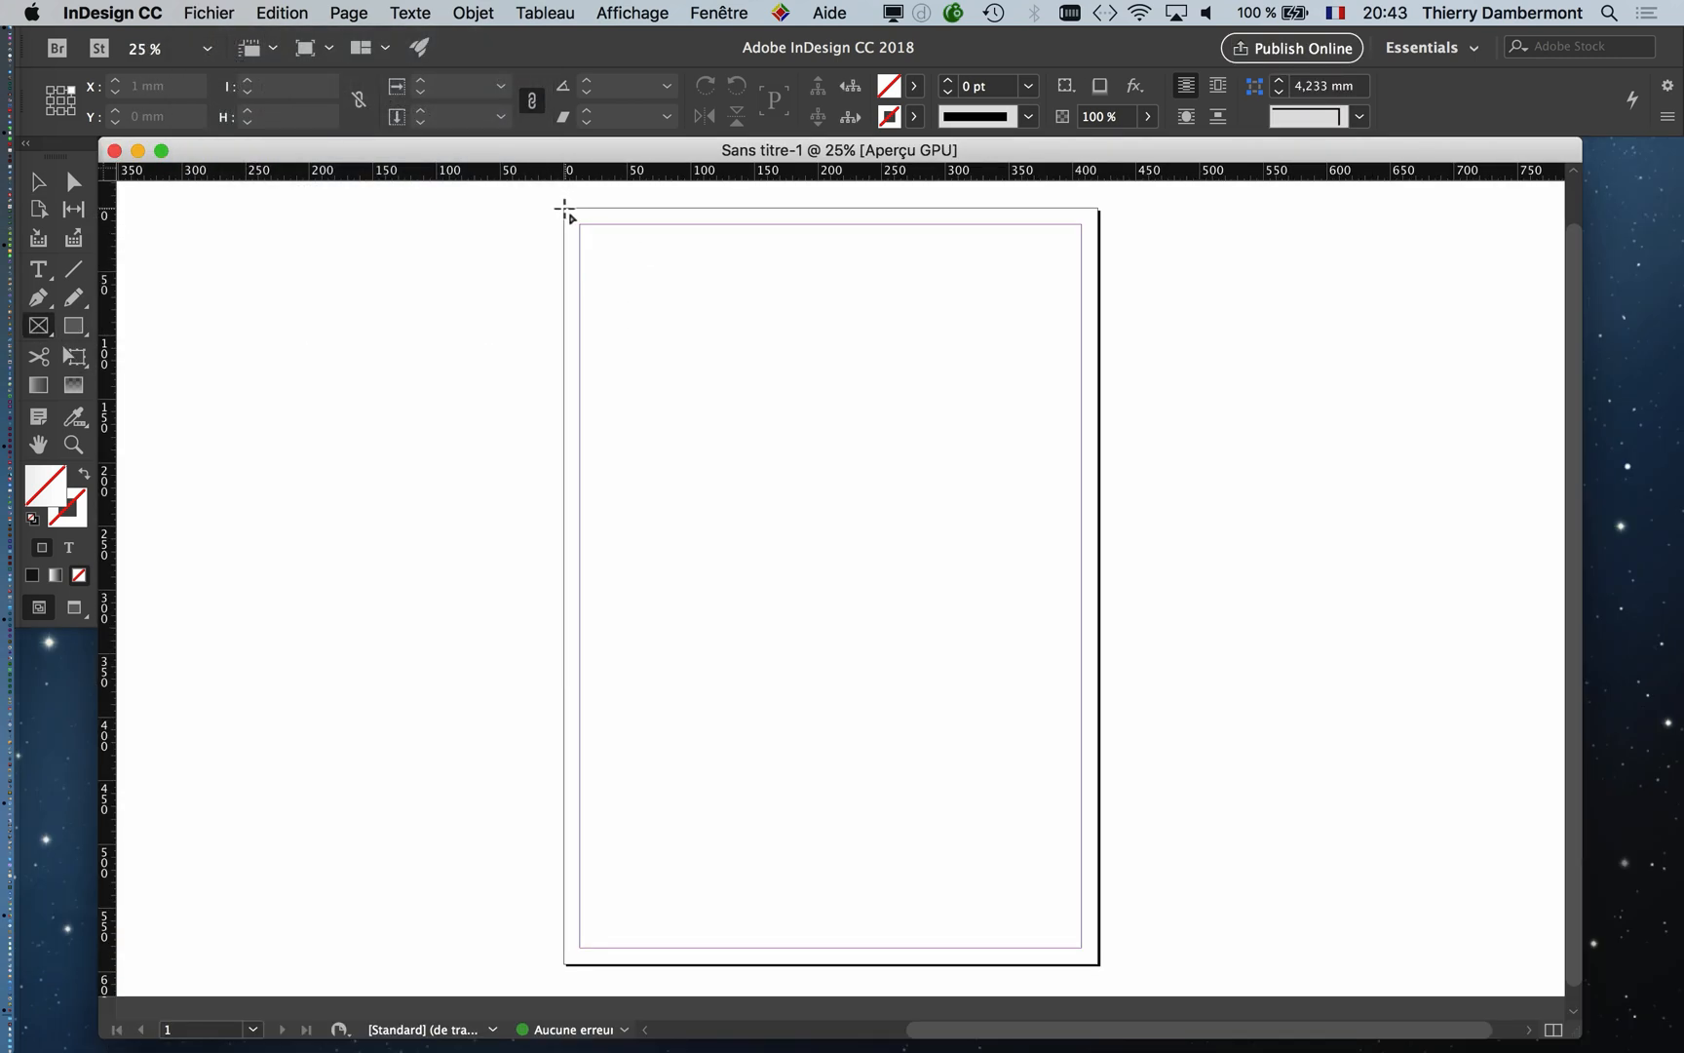
left_click_drag(564, 207, 1098, 964)
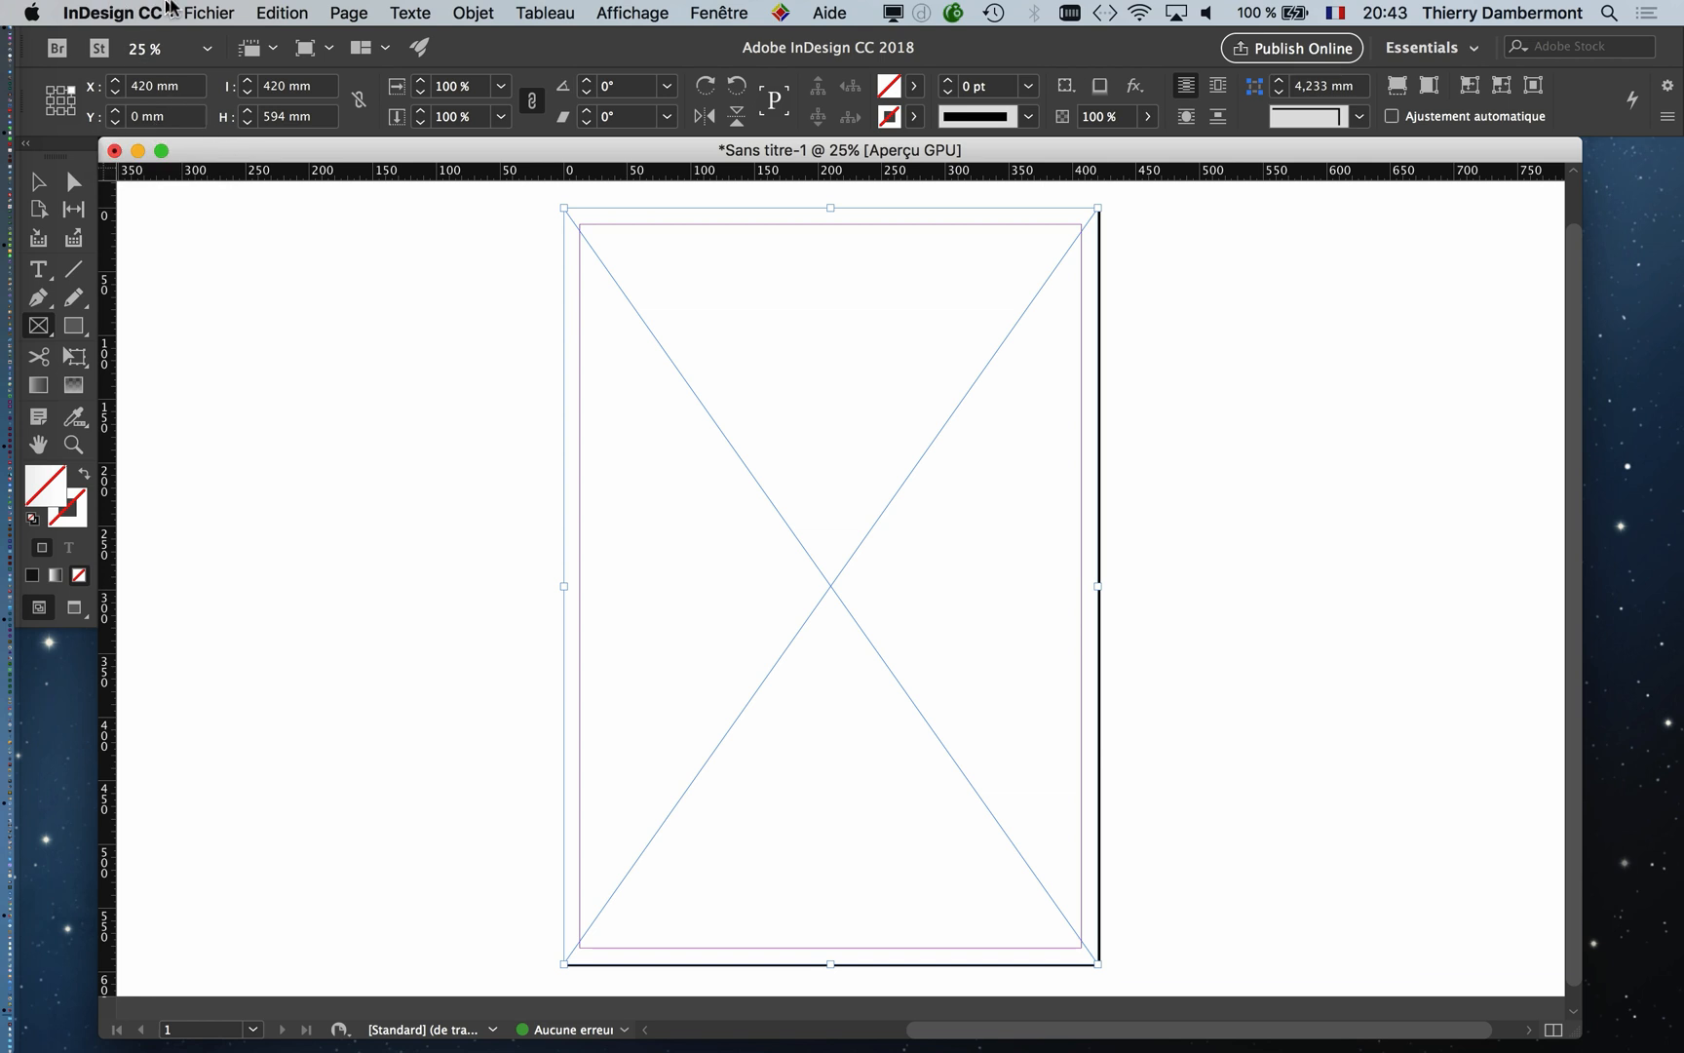
left_click(216, 10)
left_click(278, 314)
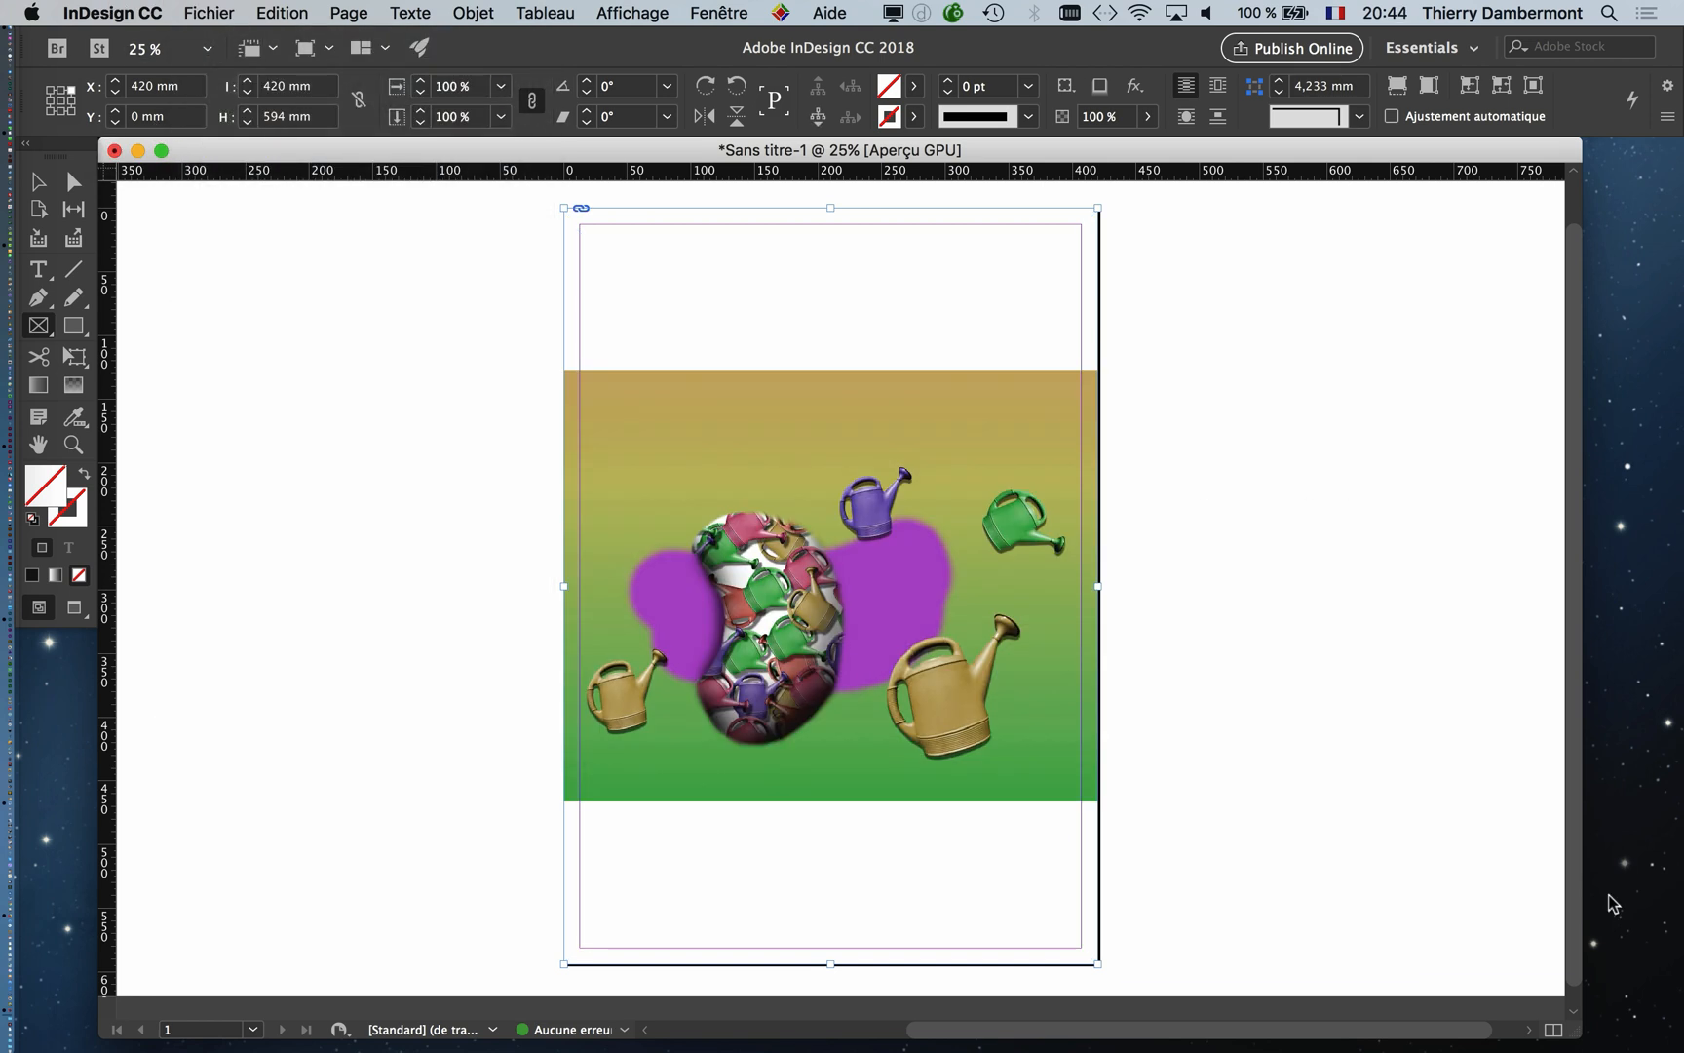
Step: Scale the placed image inside its frame proportionally to about 184 % so it covers the whole page
key("super+minus")
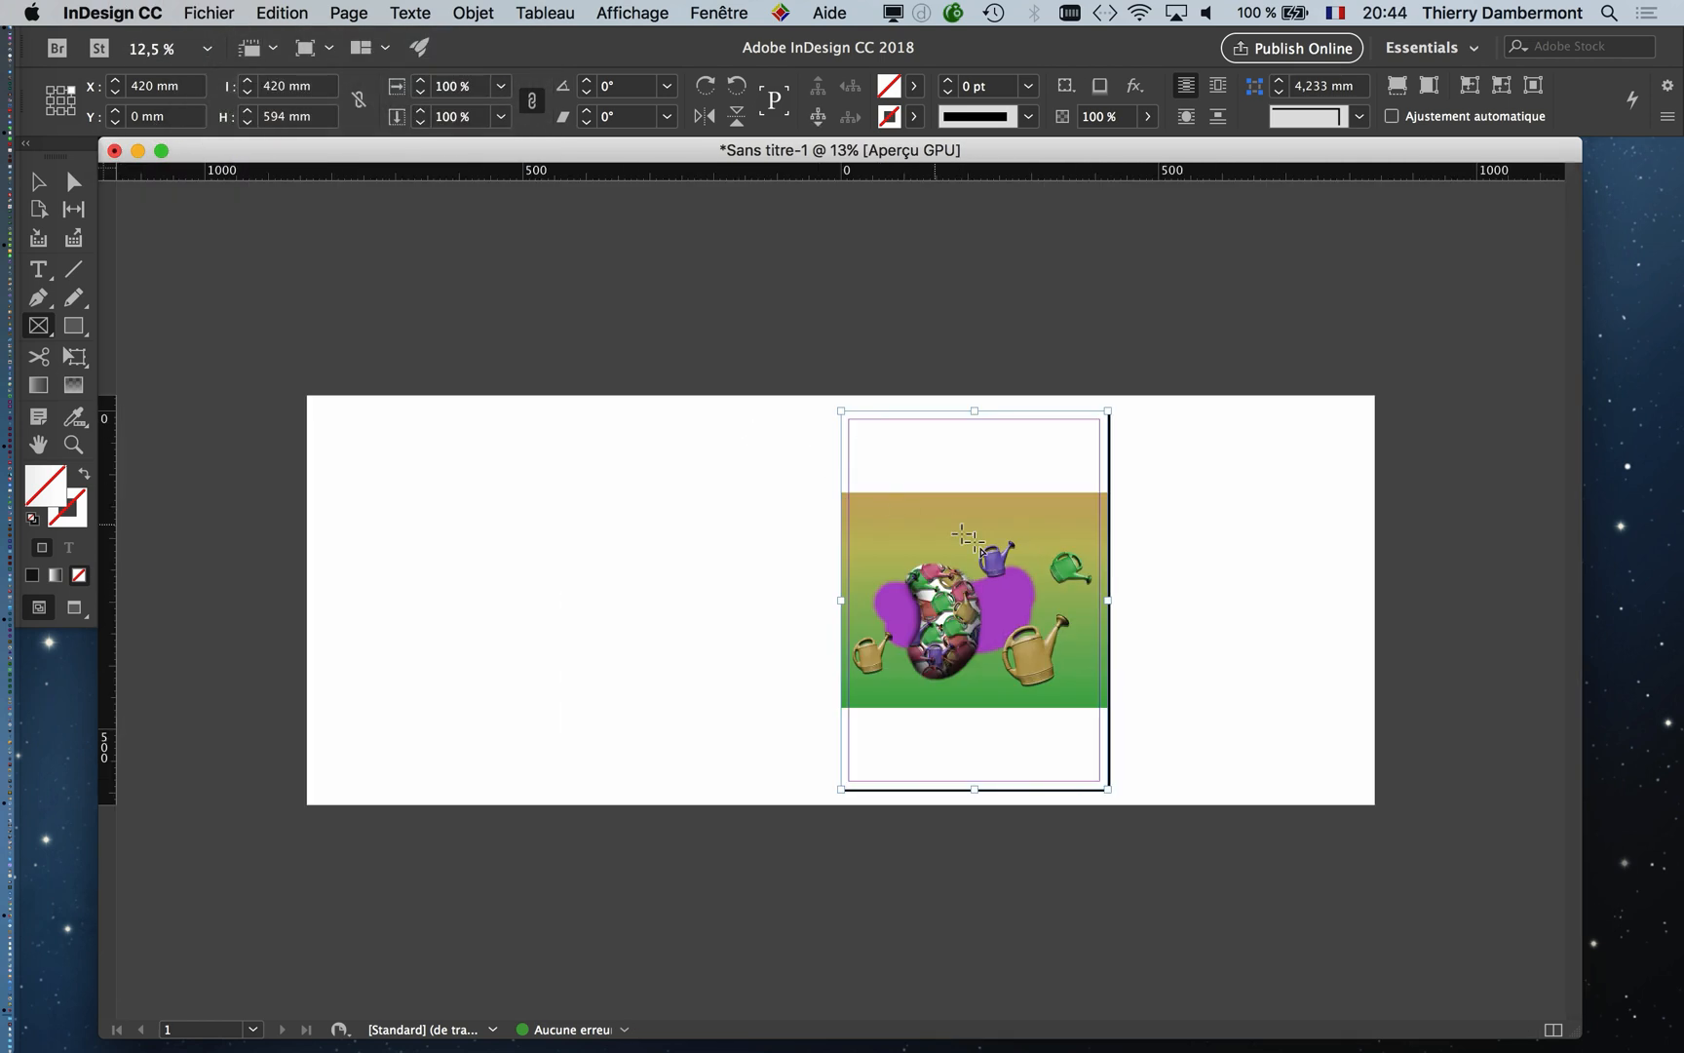
key("v")
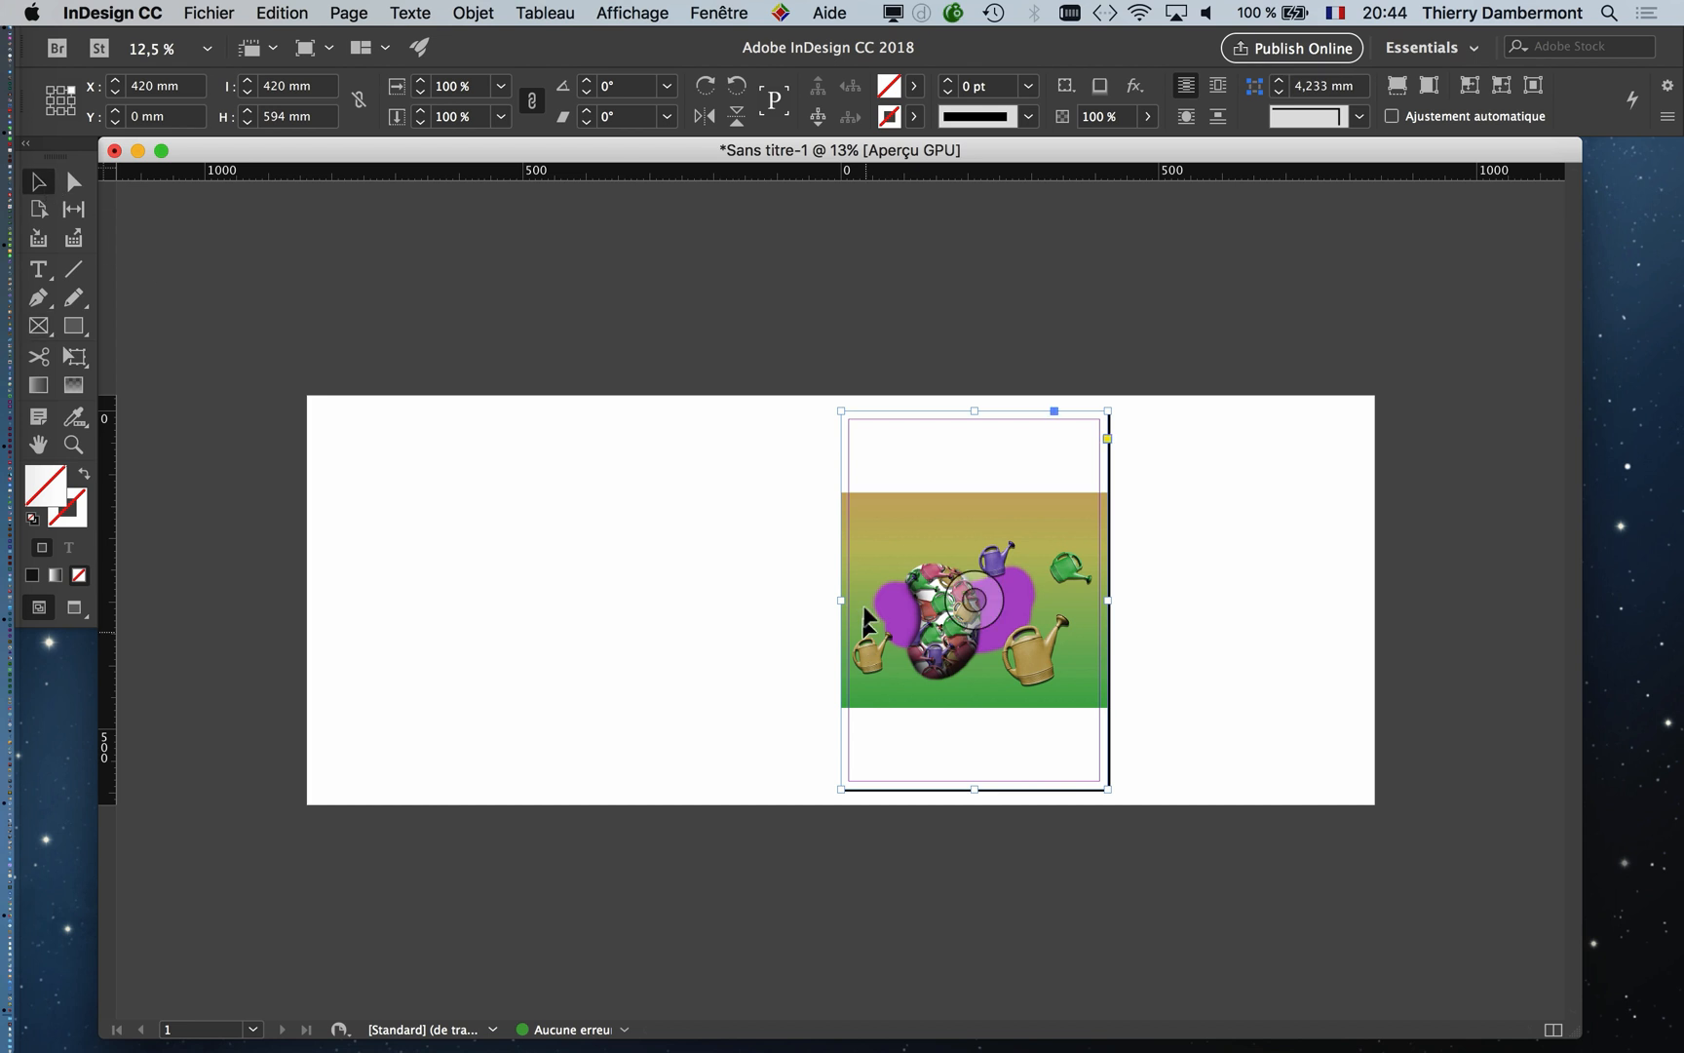
left_click(965, 597)
left_click(74, 356)
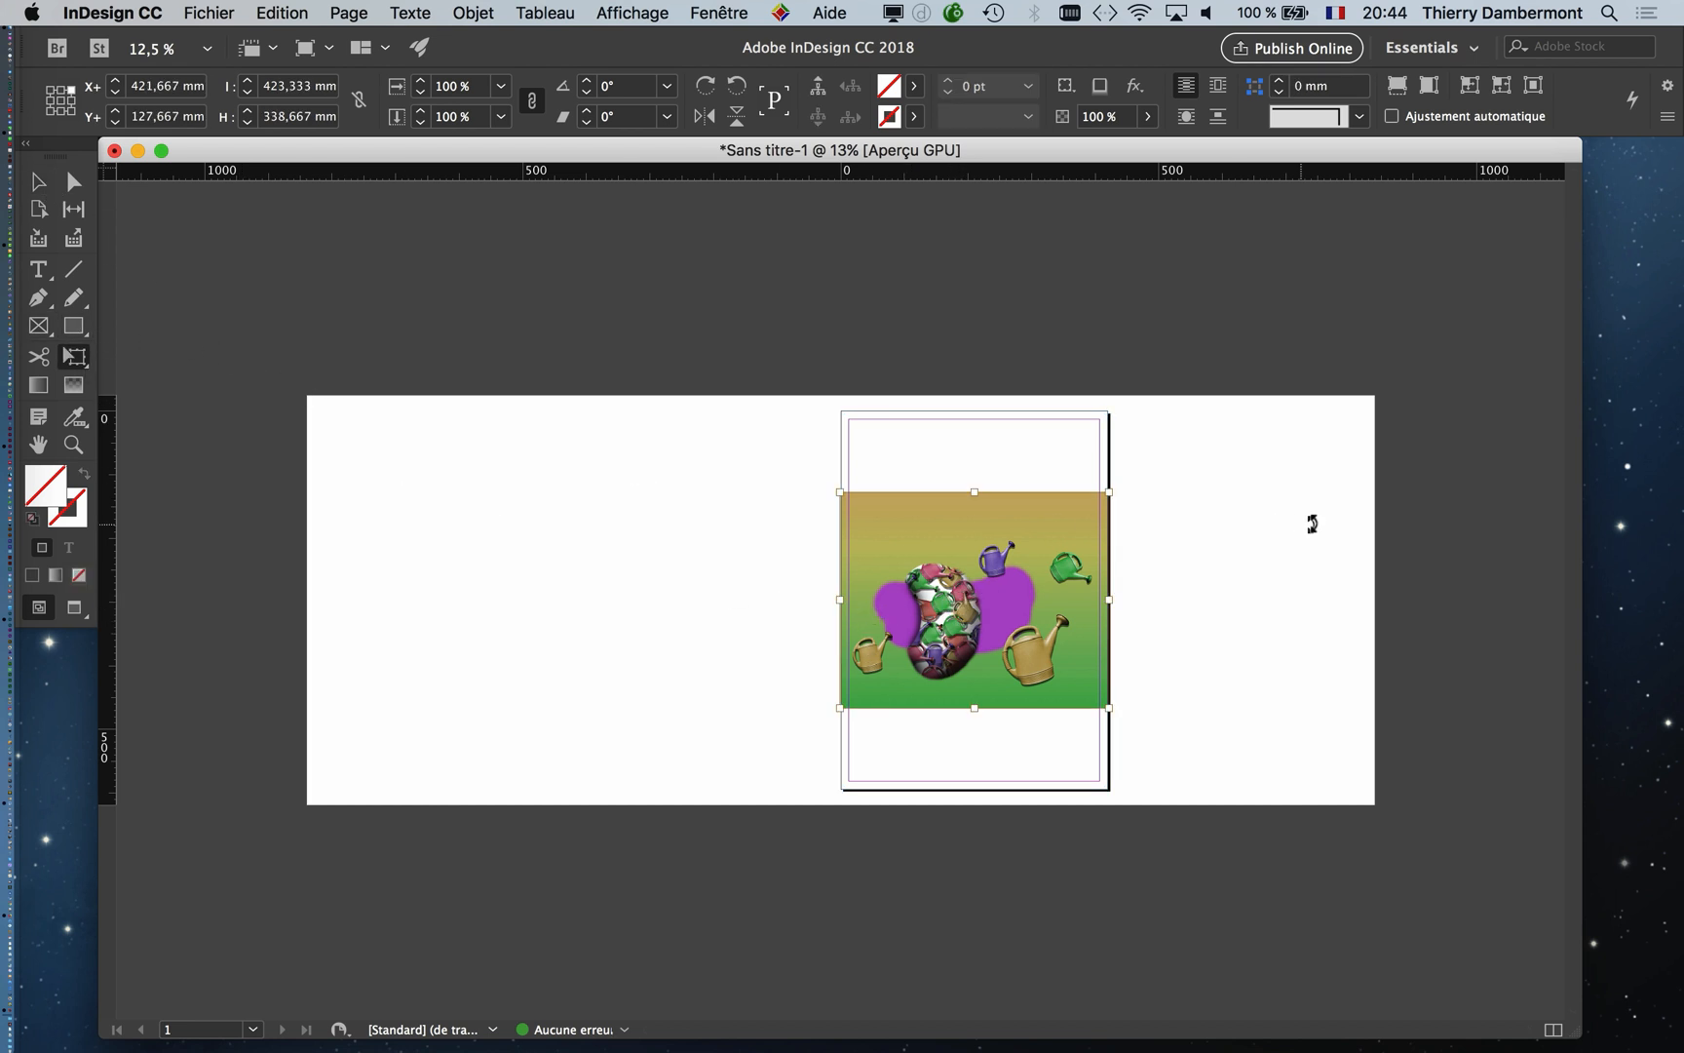
left_click_drag(1108, 491, 1248, 433)
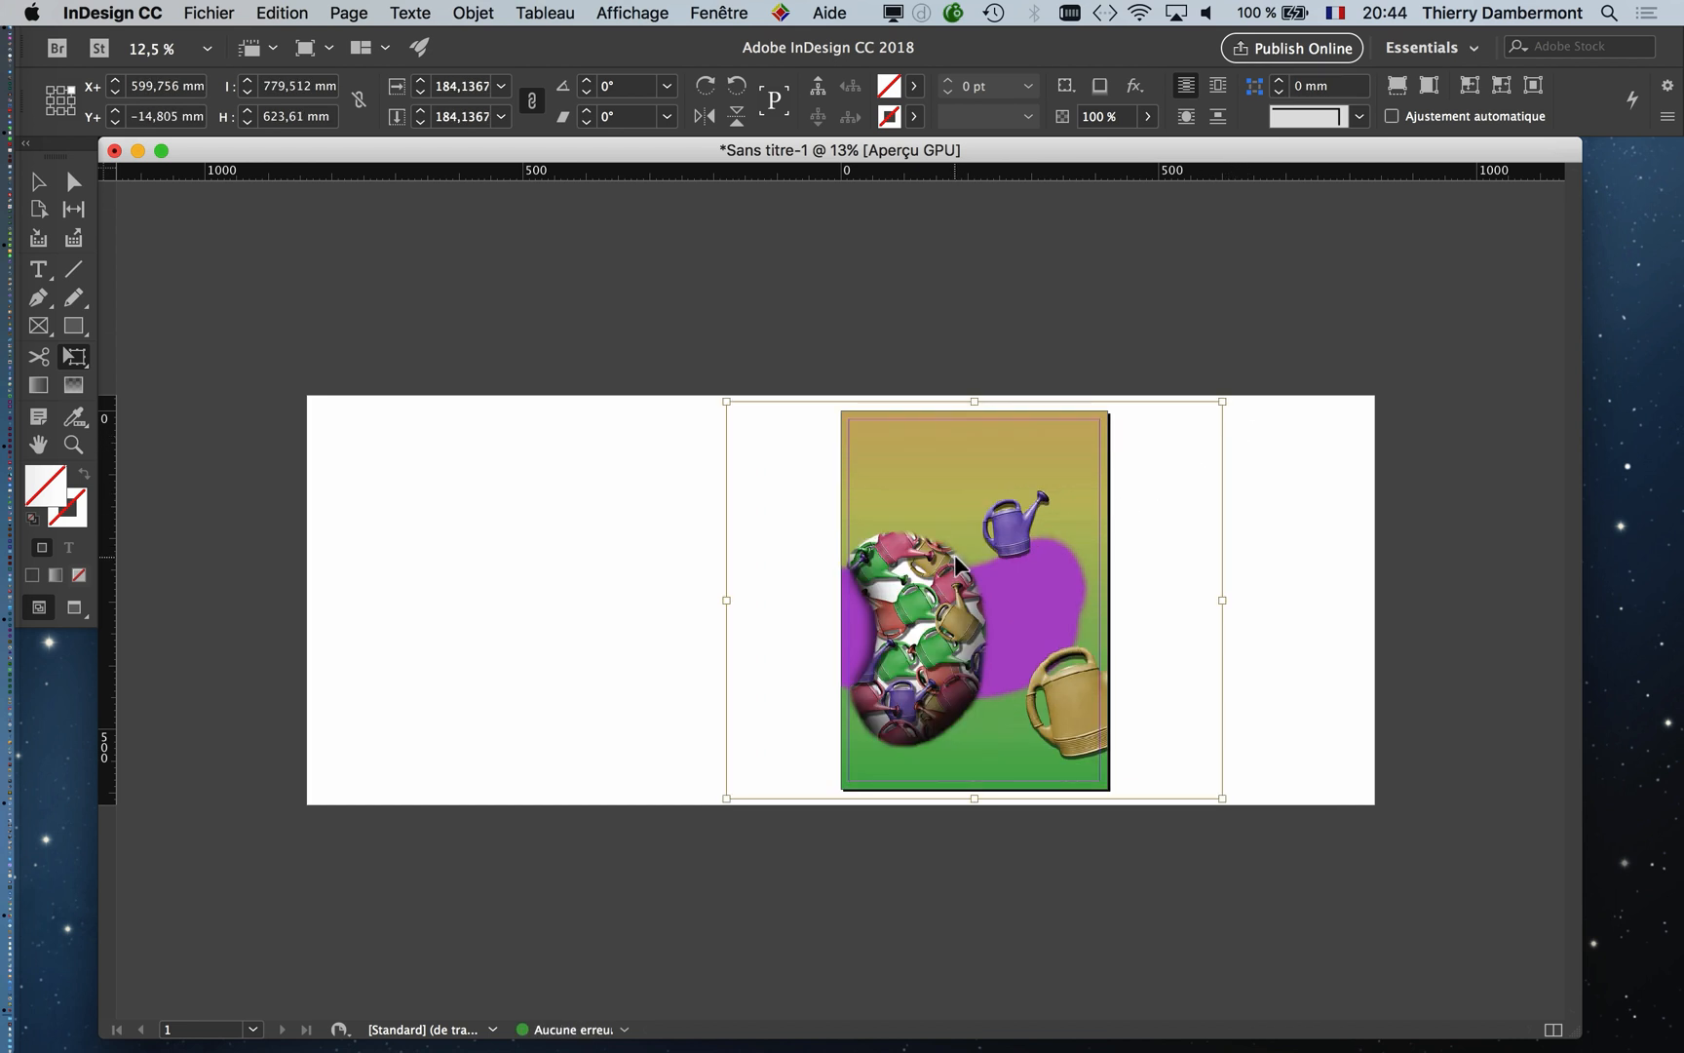
Step: Shift the image within its frame so the watering-can patterned shape sits near the page's centre
left_click_drag(957, 558, 992, 620)
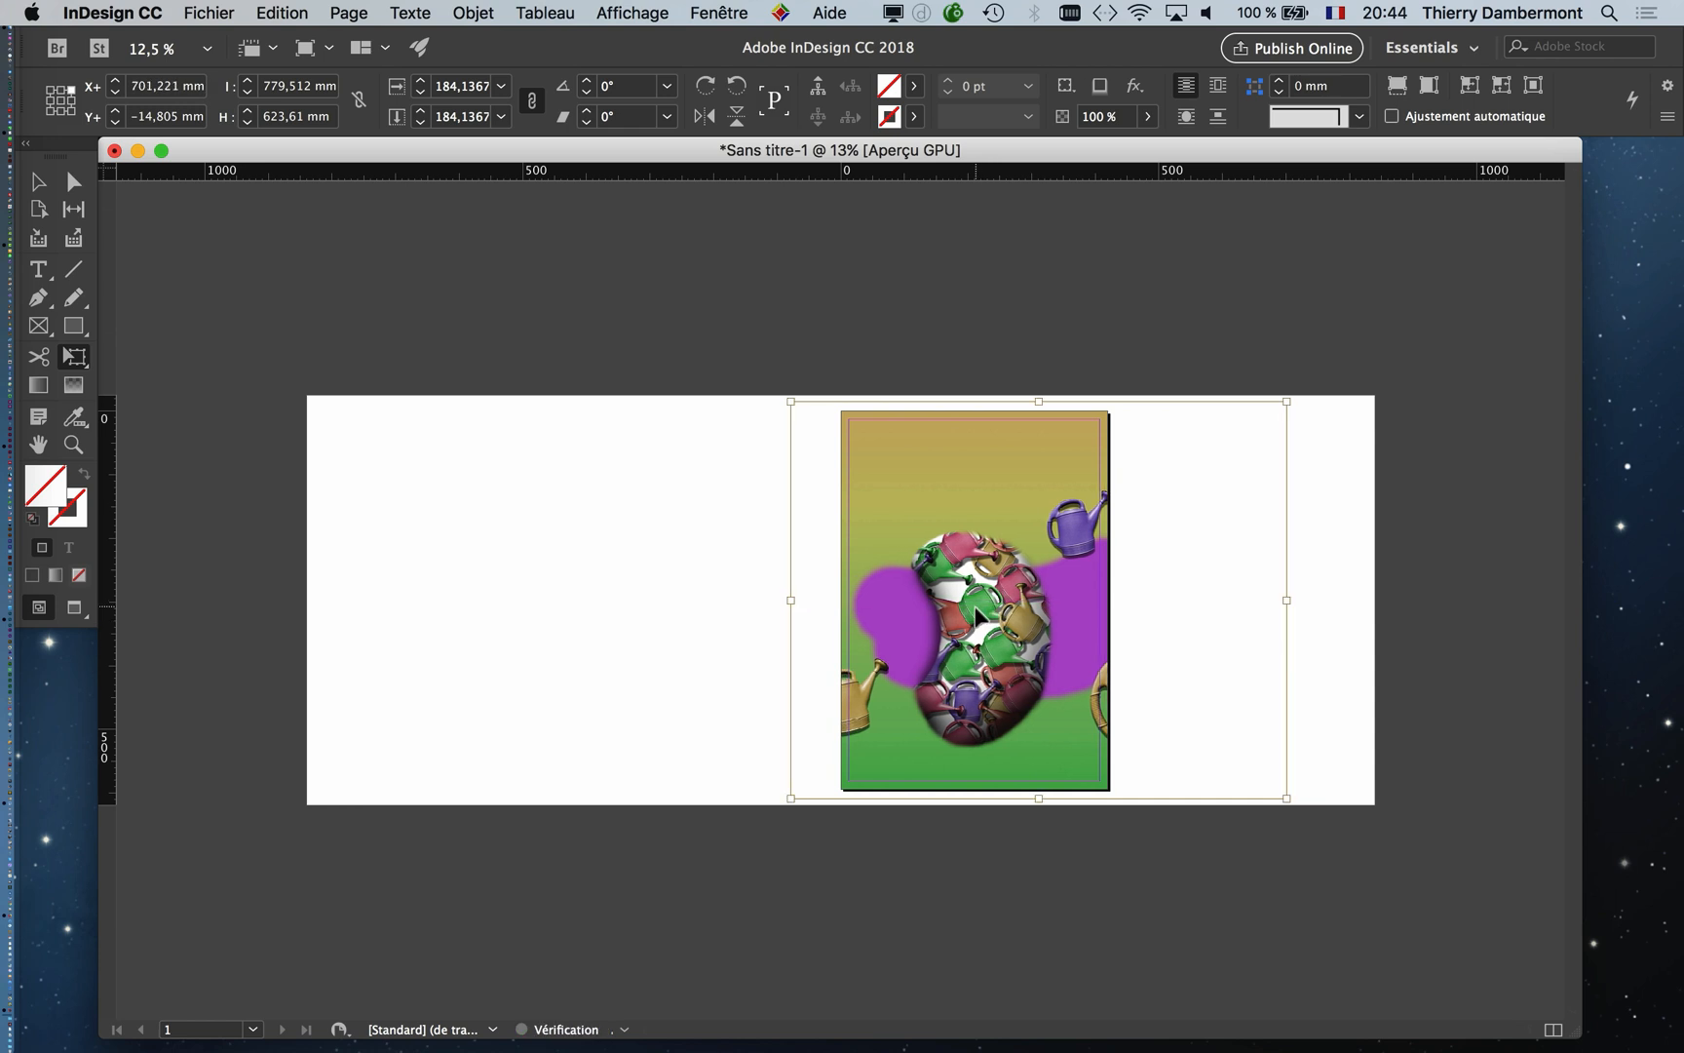
key("super+equal")
left_click_drag(1091, 647, 519, 590)
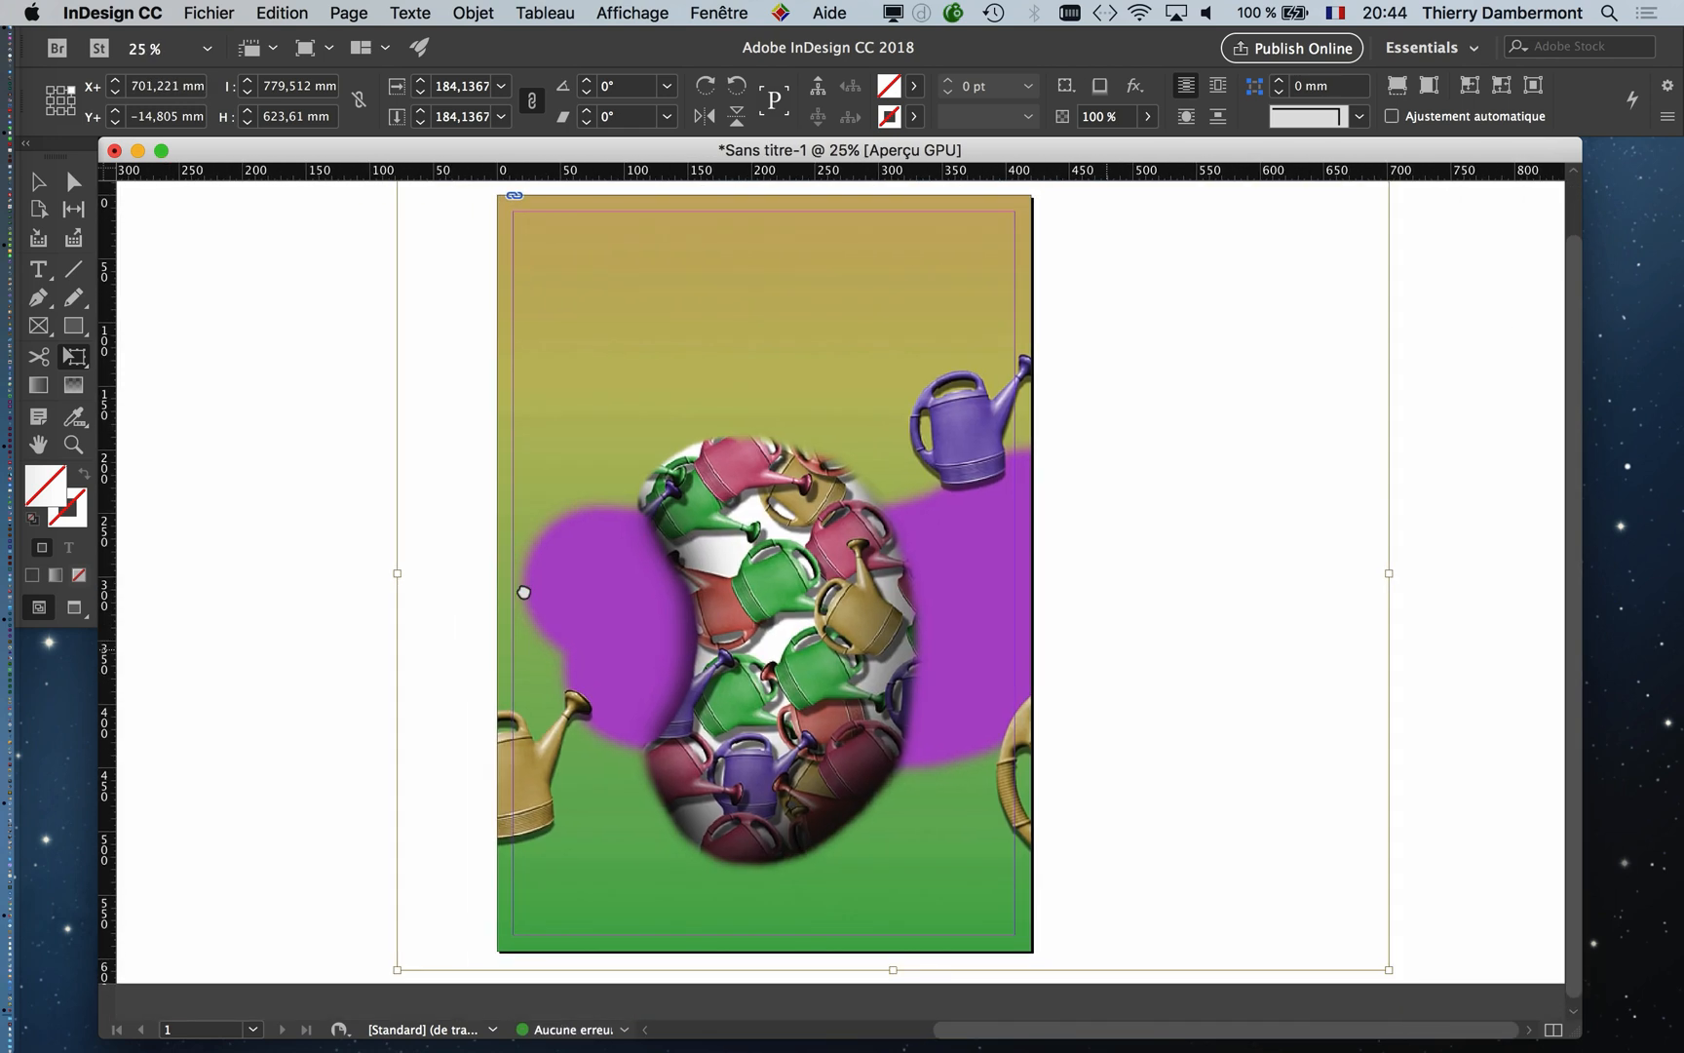
left_click_drag(750, 614, 880, 615)
key("super+minus")
Step: Switch to Photoshop and scale down the large yellow watering can at the lower left of the composition
key("super+Tab")
key("super+Tab")
key("super+Tab")
key("super+Tab")
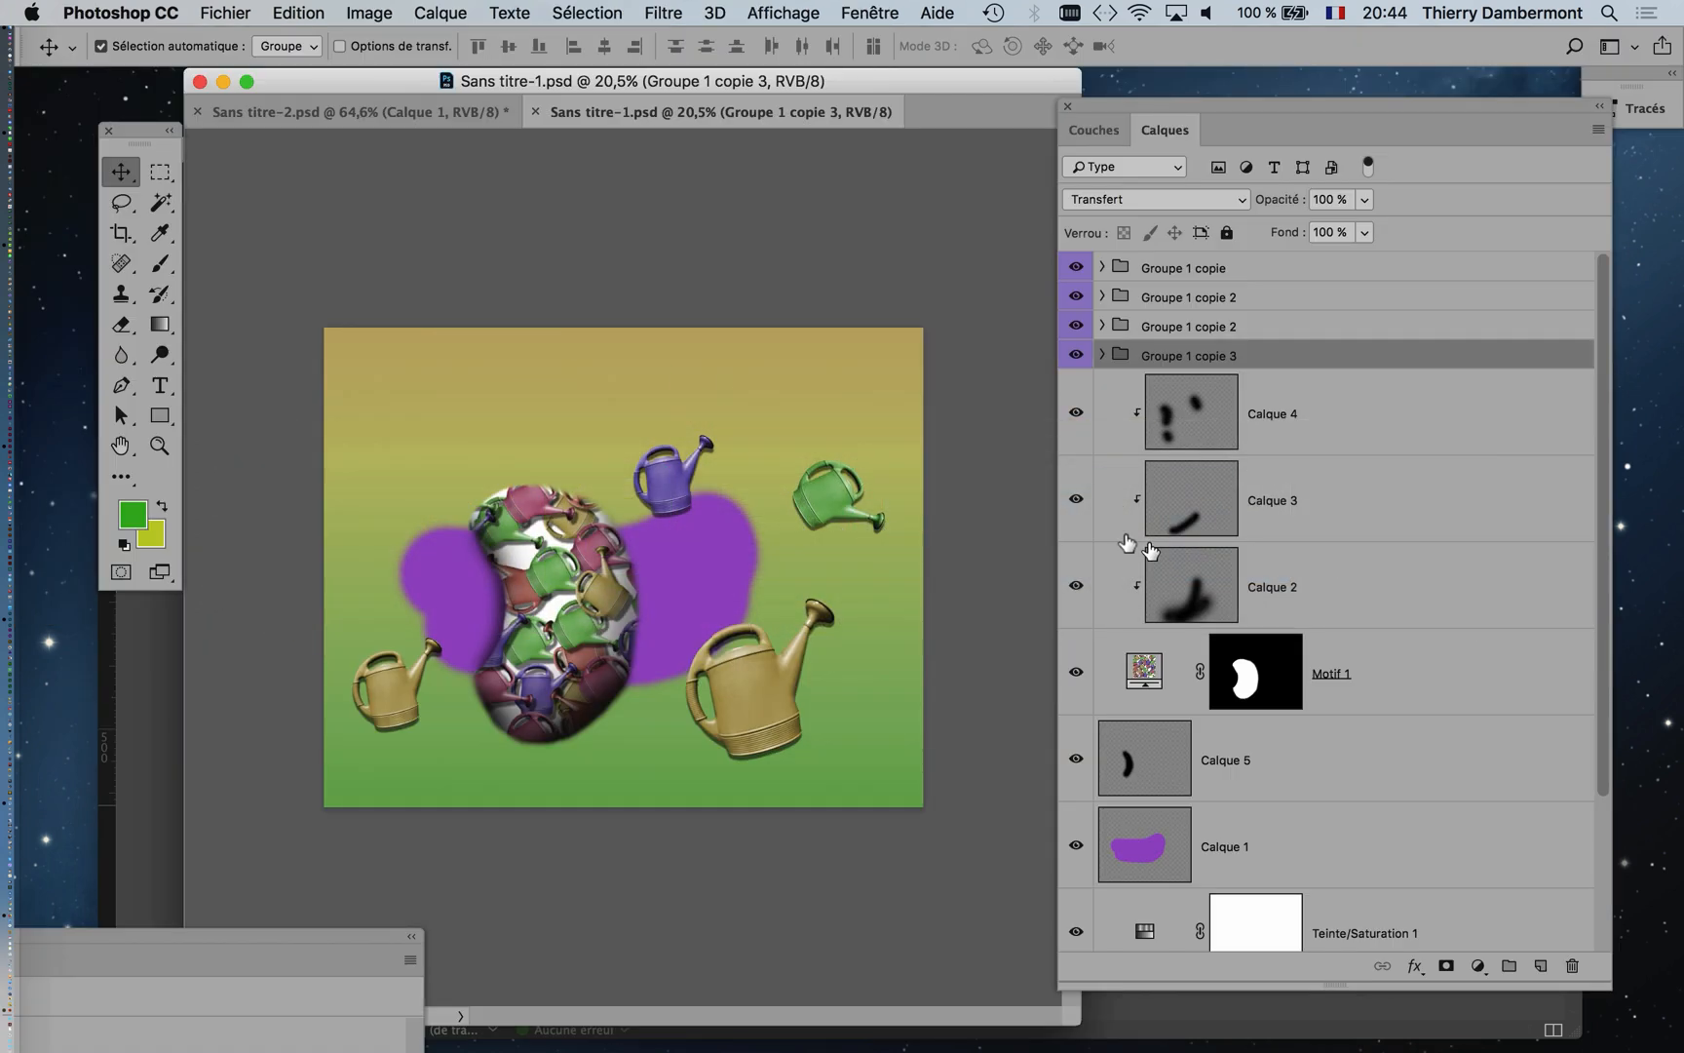
key("ctrl+t")
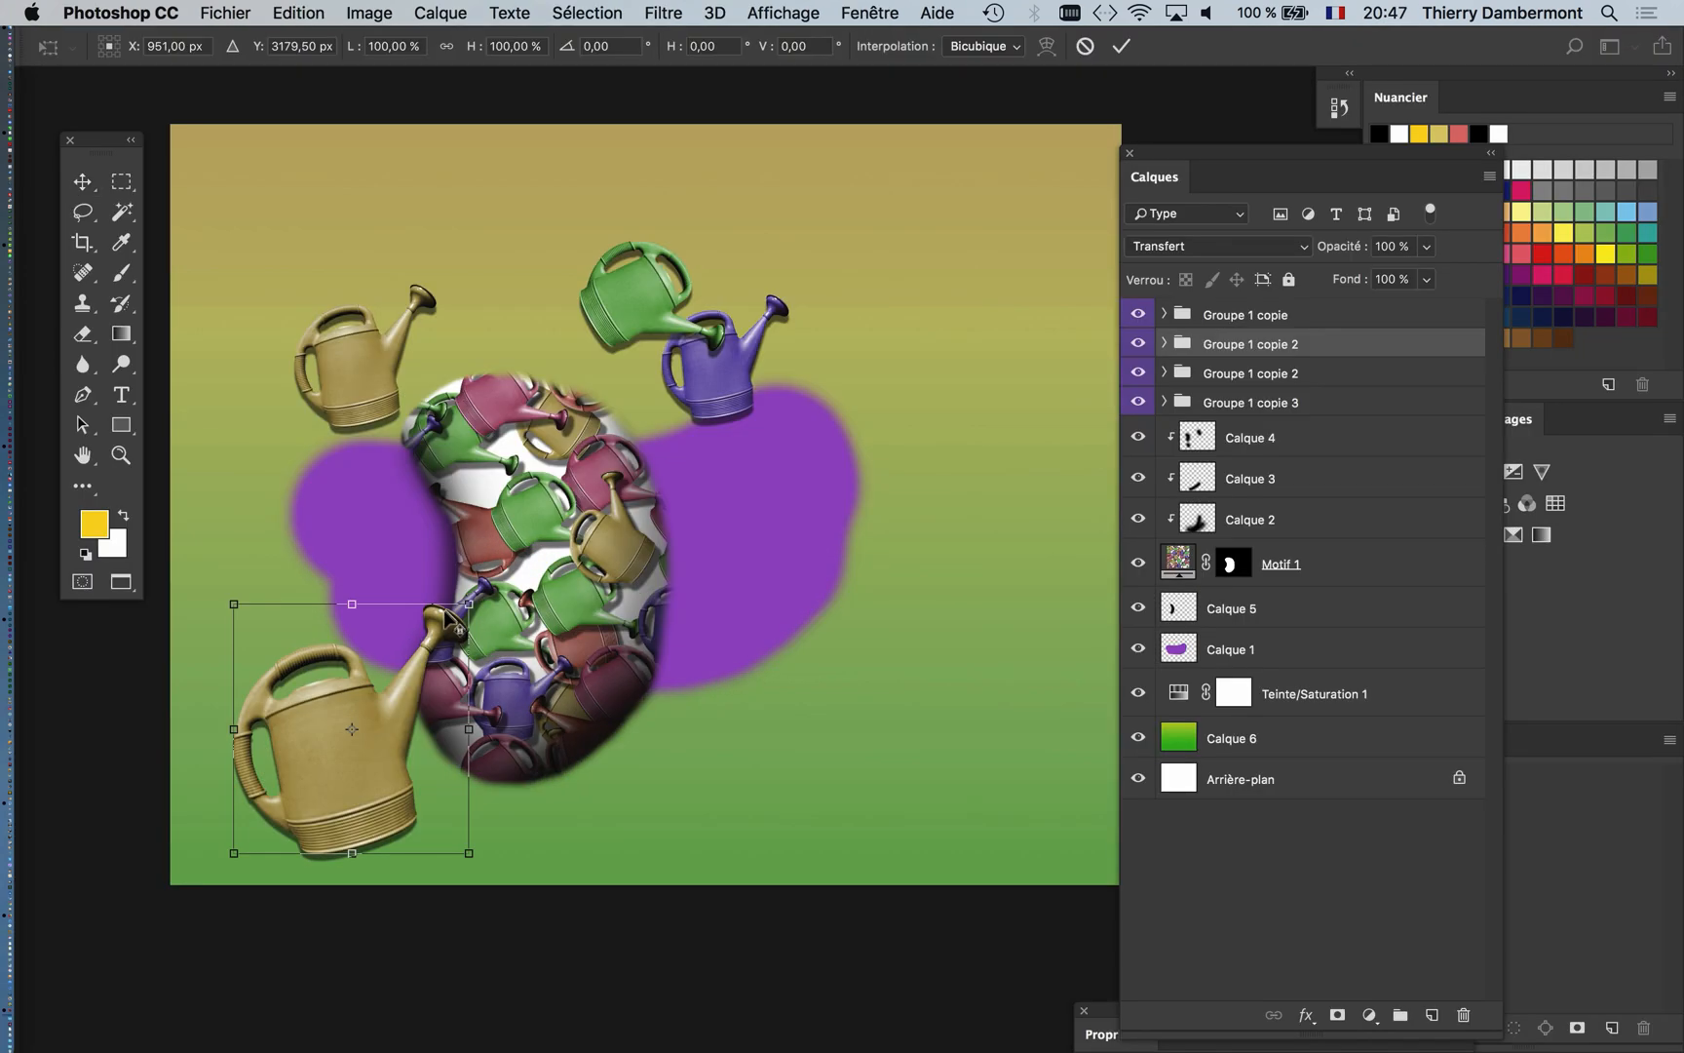
left_click_drag(469, 599, 416, 659)
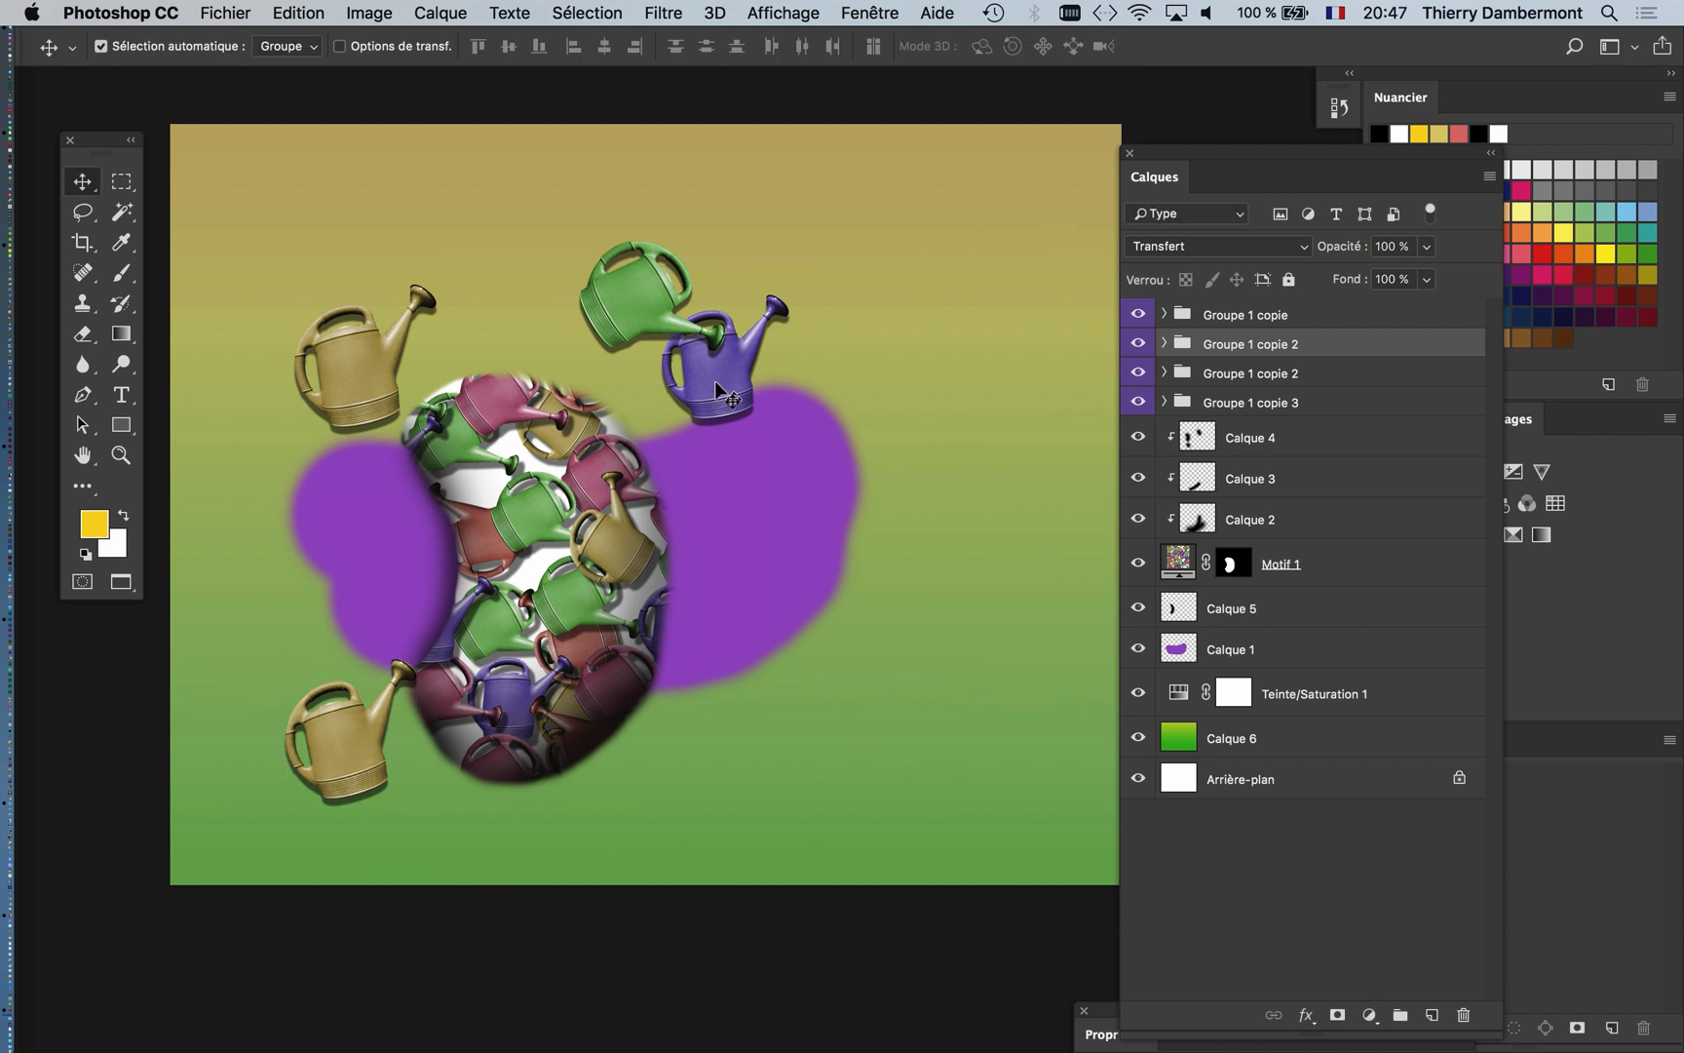
Step: Duplicate the purple watering can below the purple shape and move the green can above the upper yellow one
left_click_drag(703, 375, 695, 758)
left_click_drag(635, 327, 484, 249)
left_click_drag(622, 287, 373, 226)
Step: Duplicate the green watering can to its right and rotate the copy by about -80°
left_click_drag(498, 220, 604, 250)
key("super+t")
left_click_drag(723, 282, 665, 133)
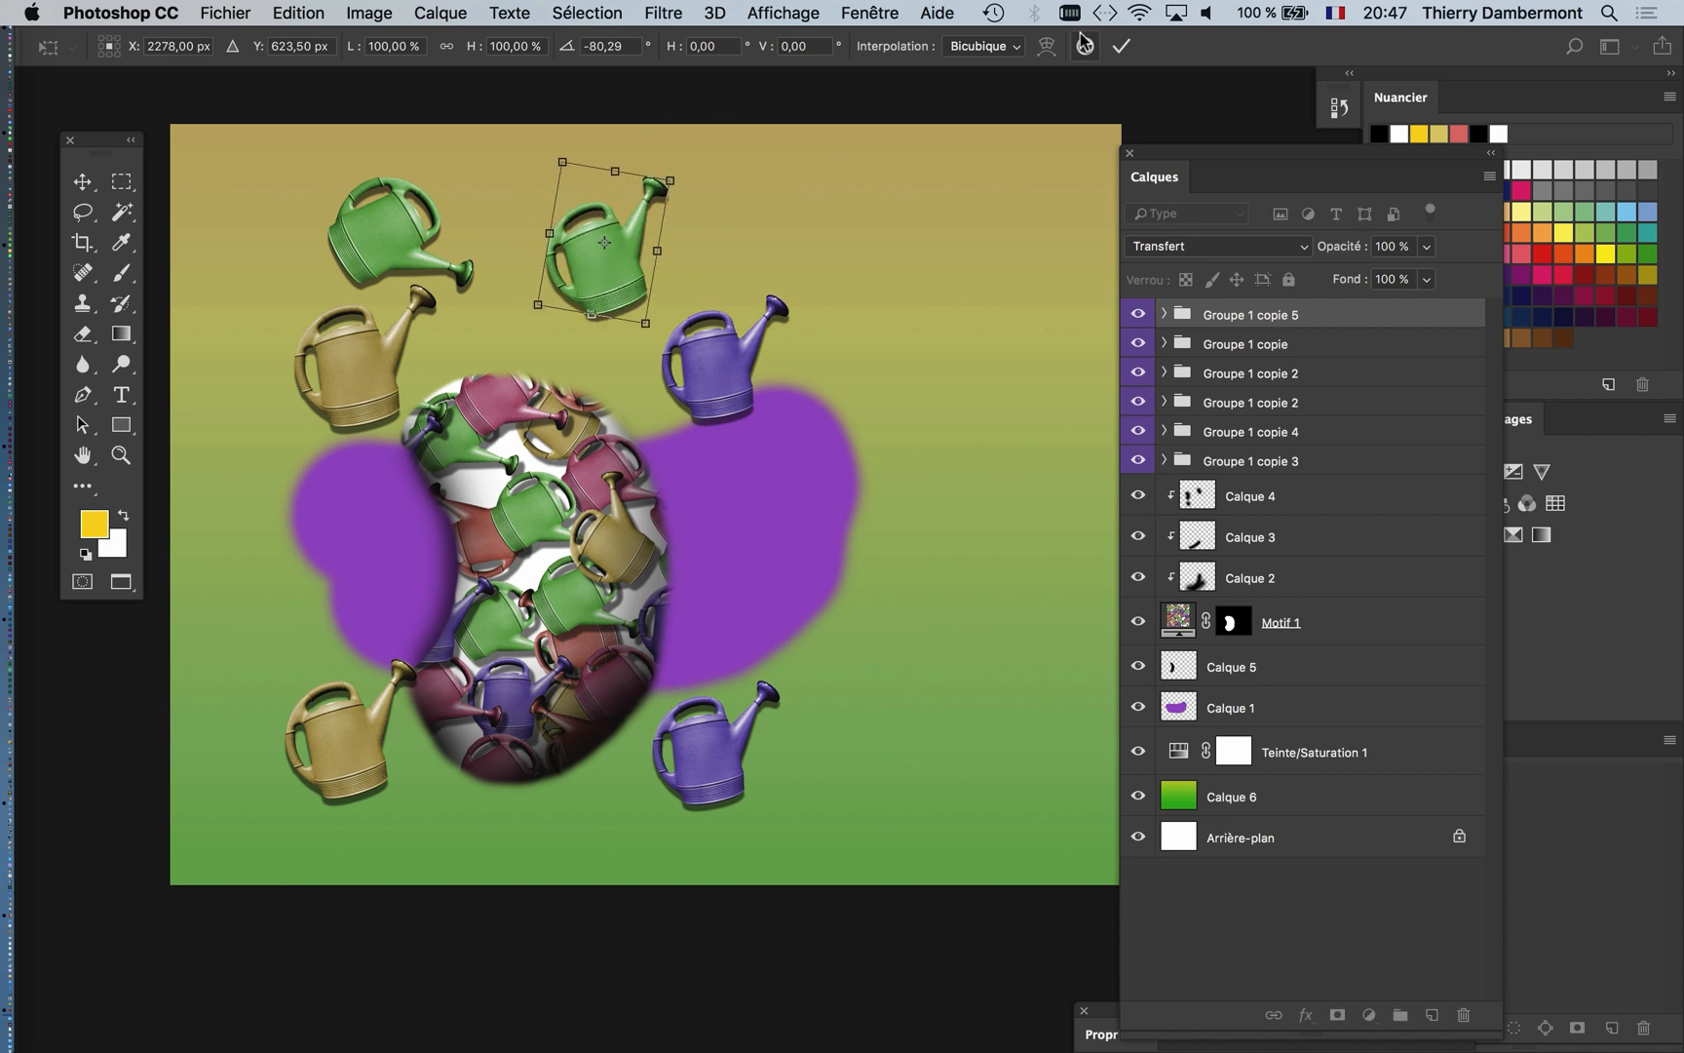
left_click(1121, 46)
Step: Set Teinte to 278 in the Teinte/Saturation adjustment inside the duplicated green can's group
left_click(1164, 314)
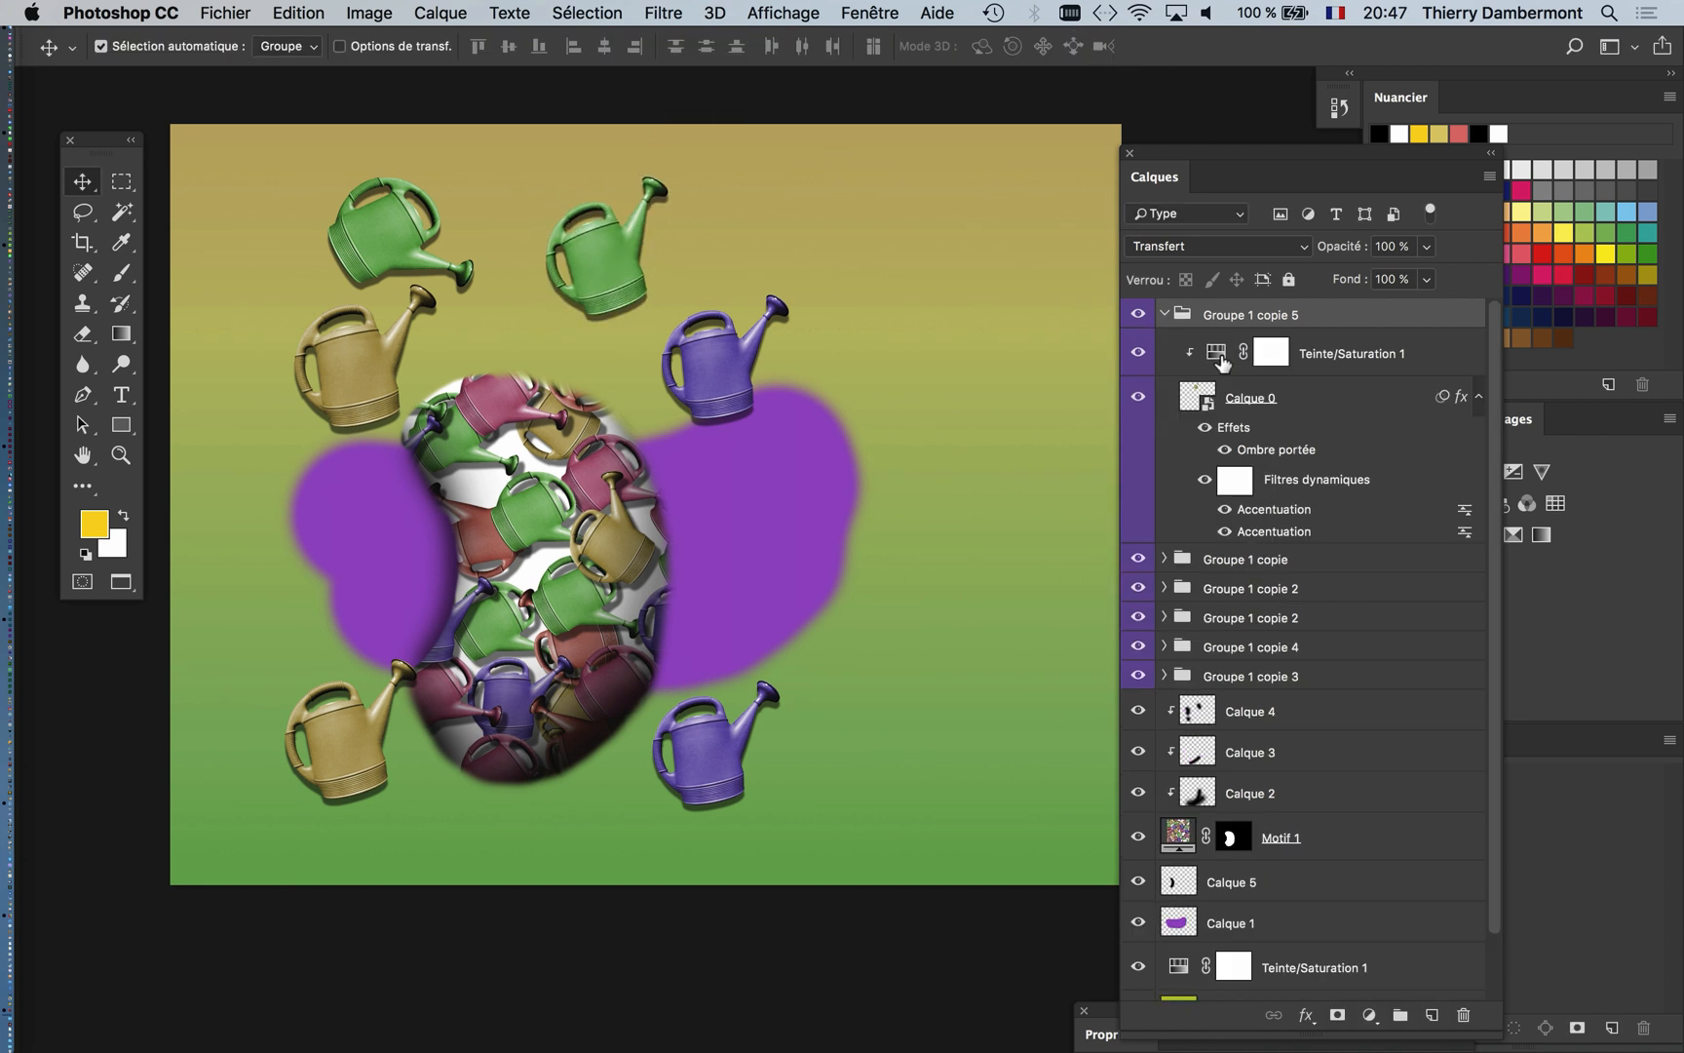
double_click(1217, 353)
left_click(1361, 787)
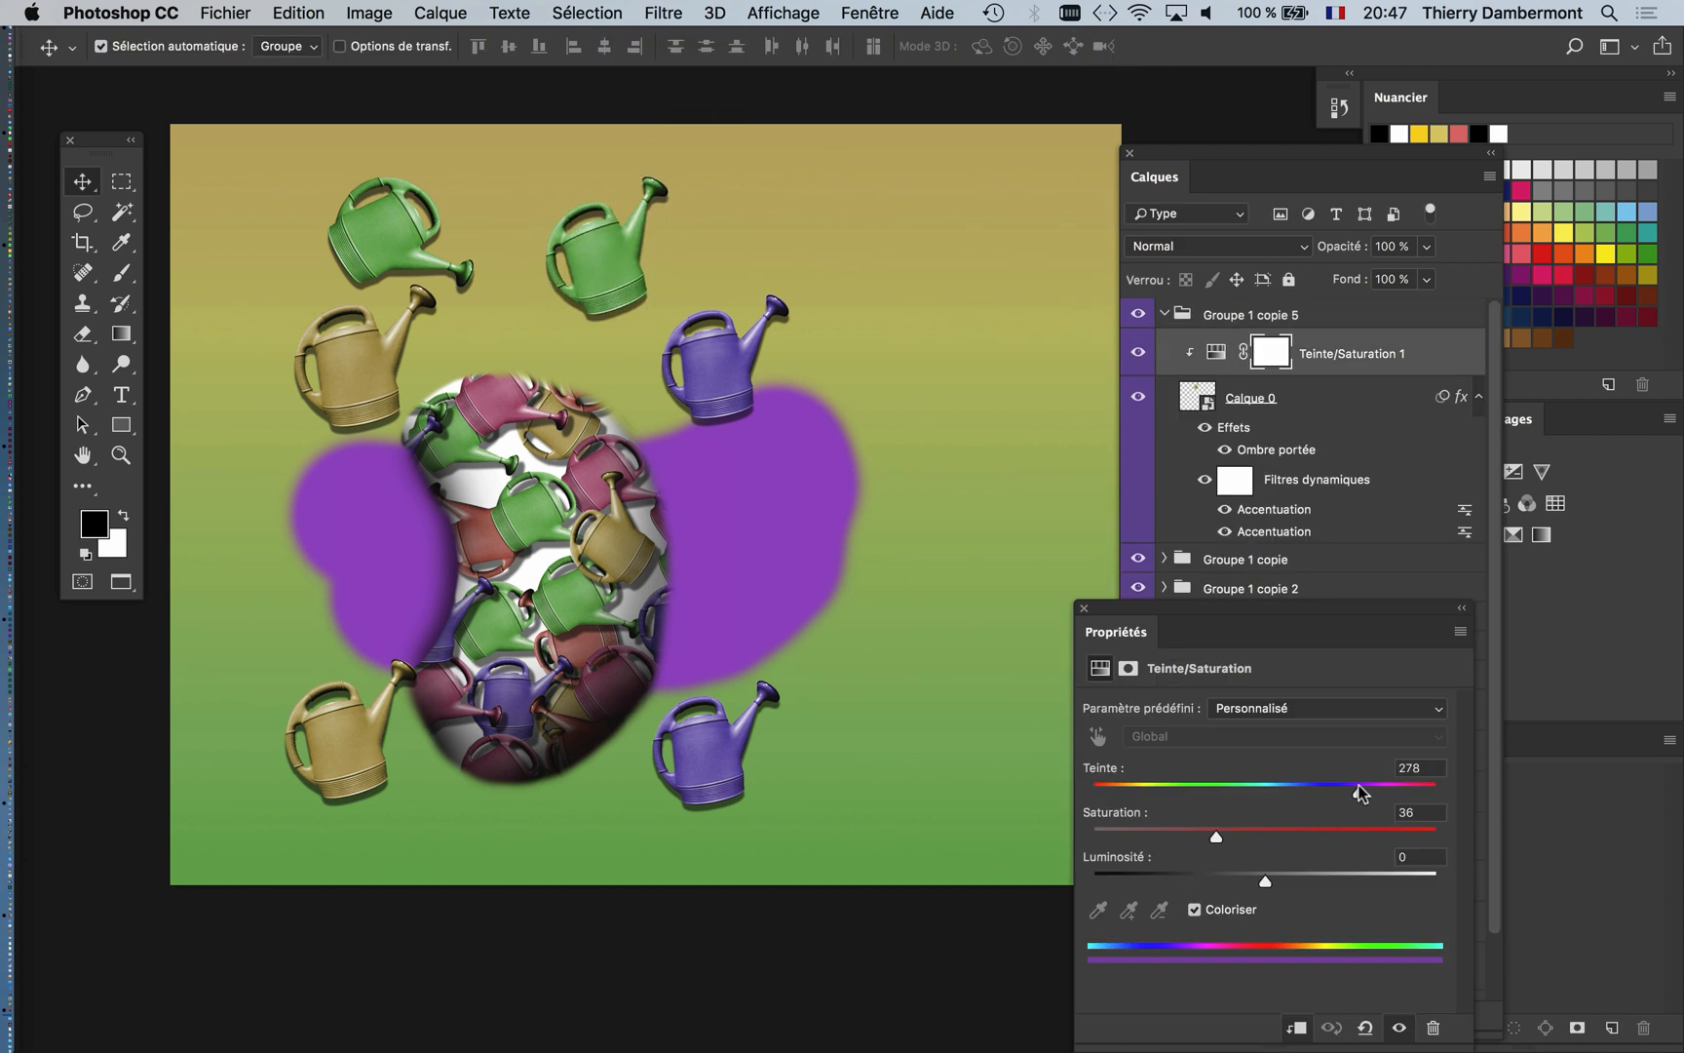
Step: Save the watering-can composition in Photoshop and switch to the InDesign poster document
left_click(1080, 610)
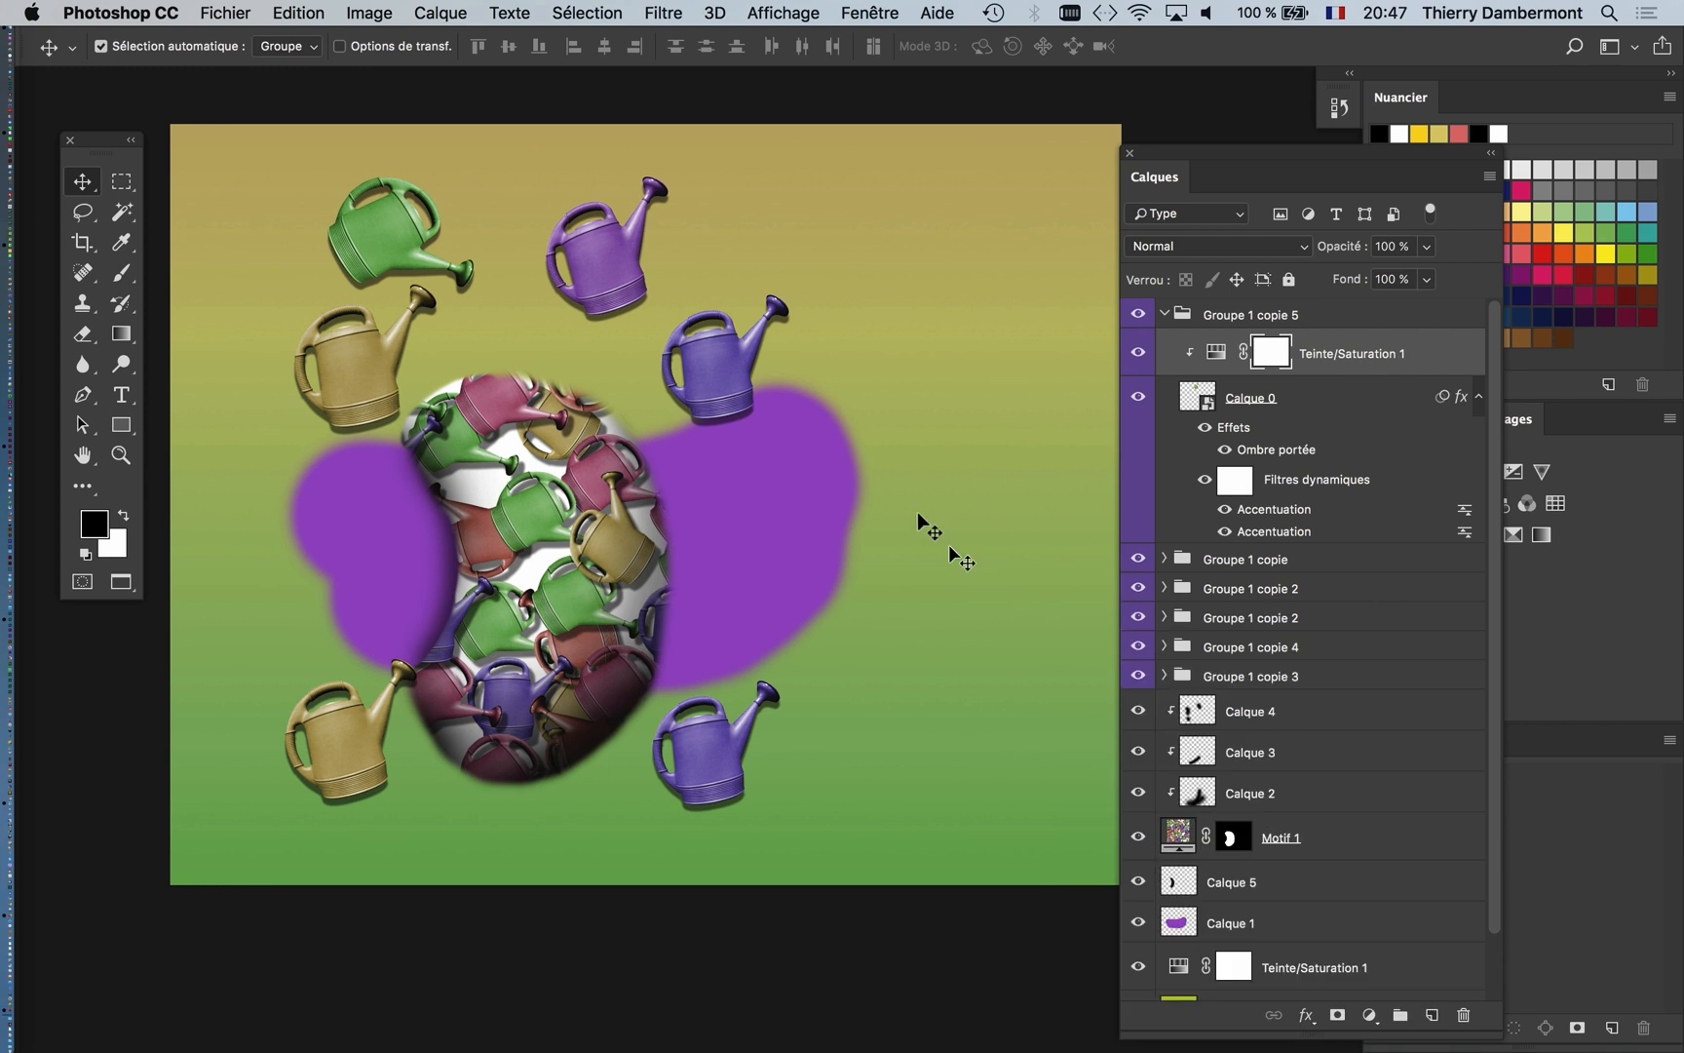
left_click(219, 9)
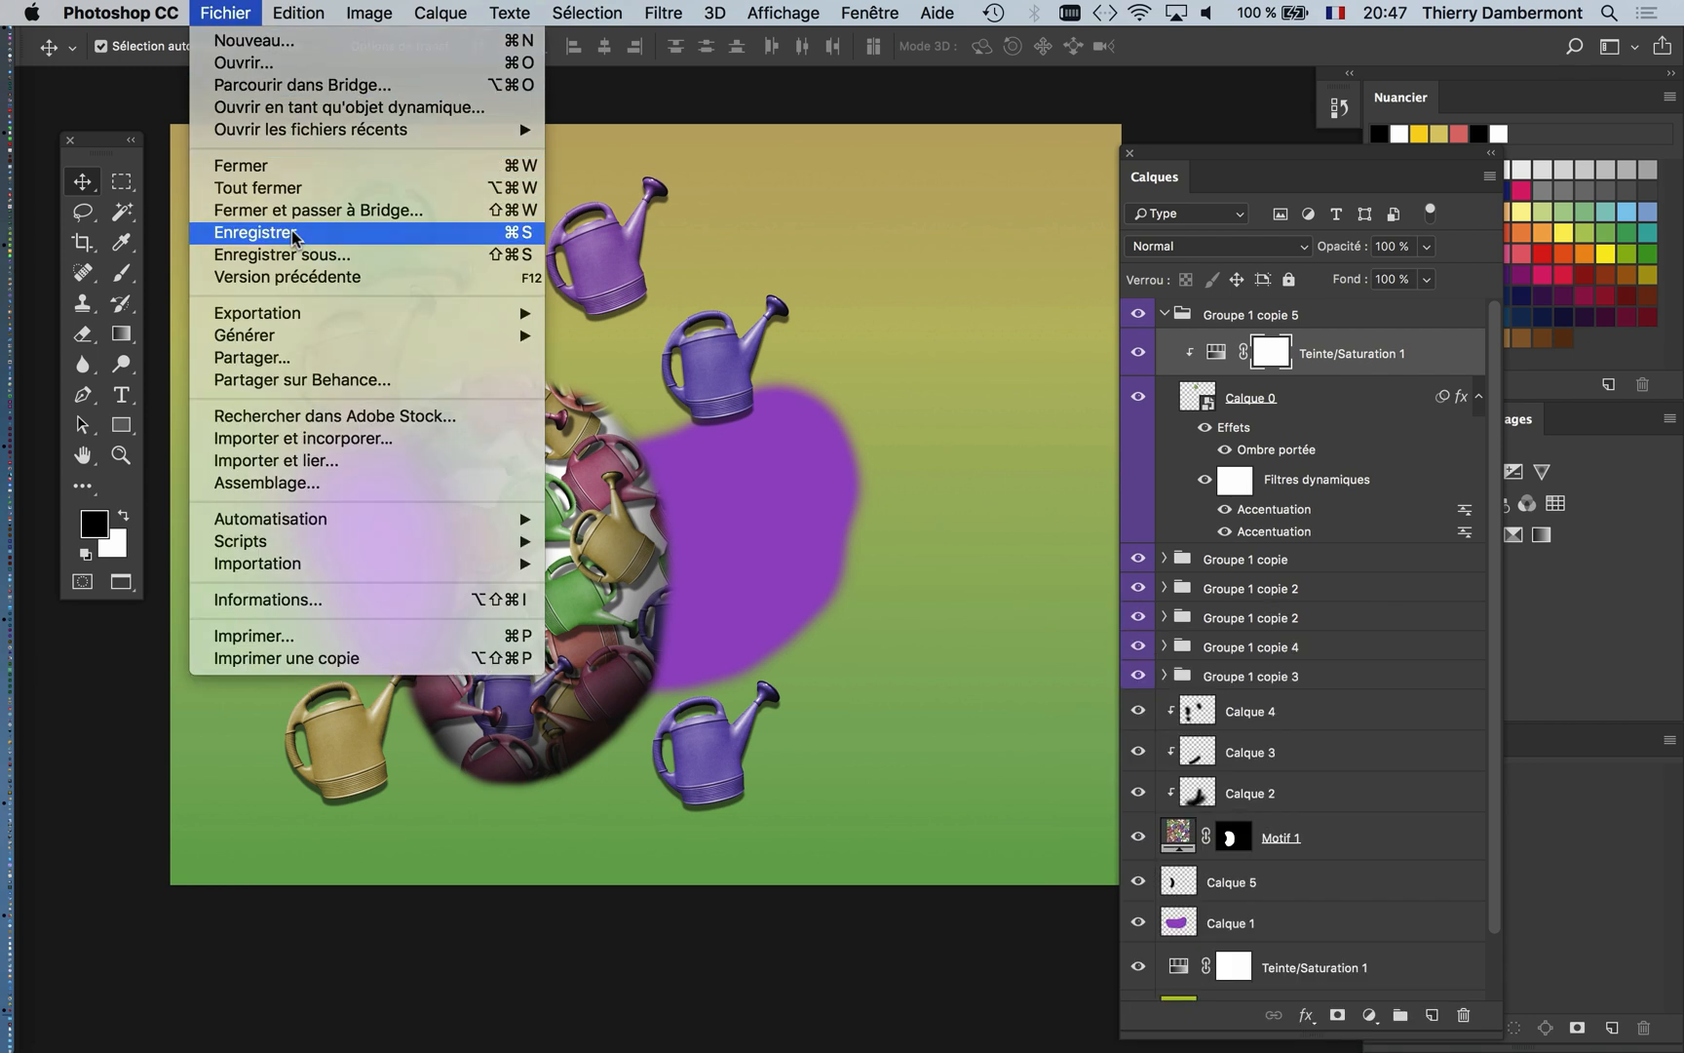
key("super+Tab")
left_click(458, 541)
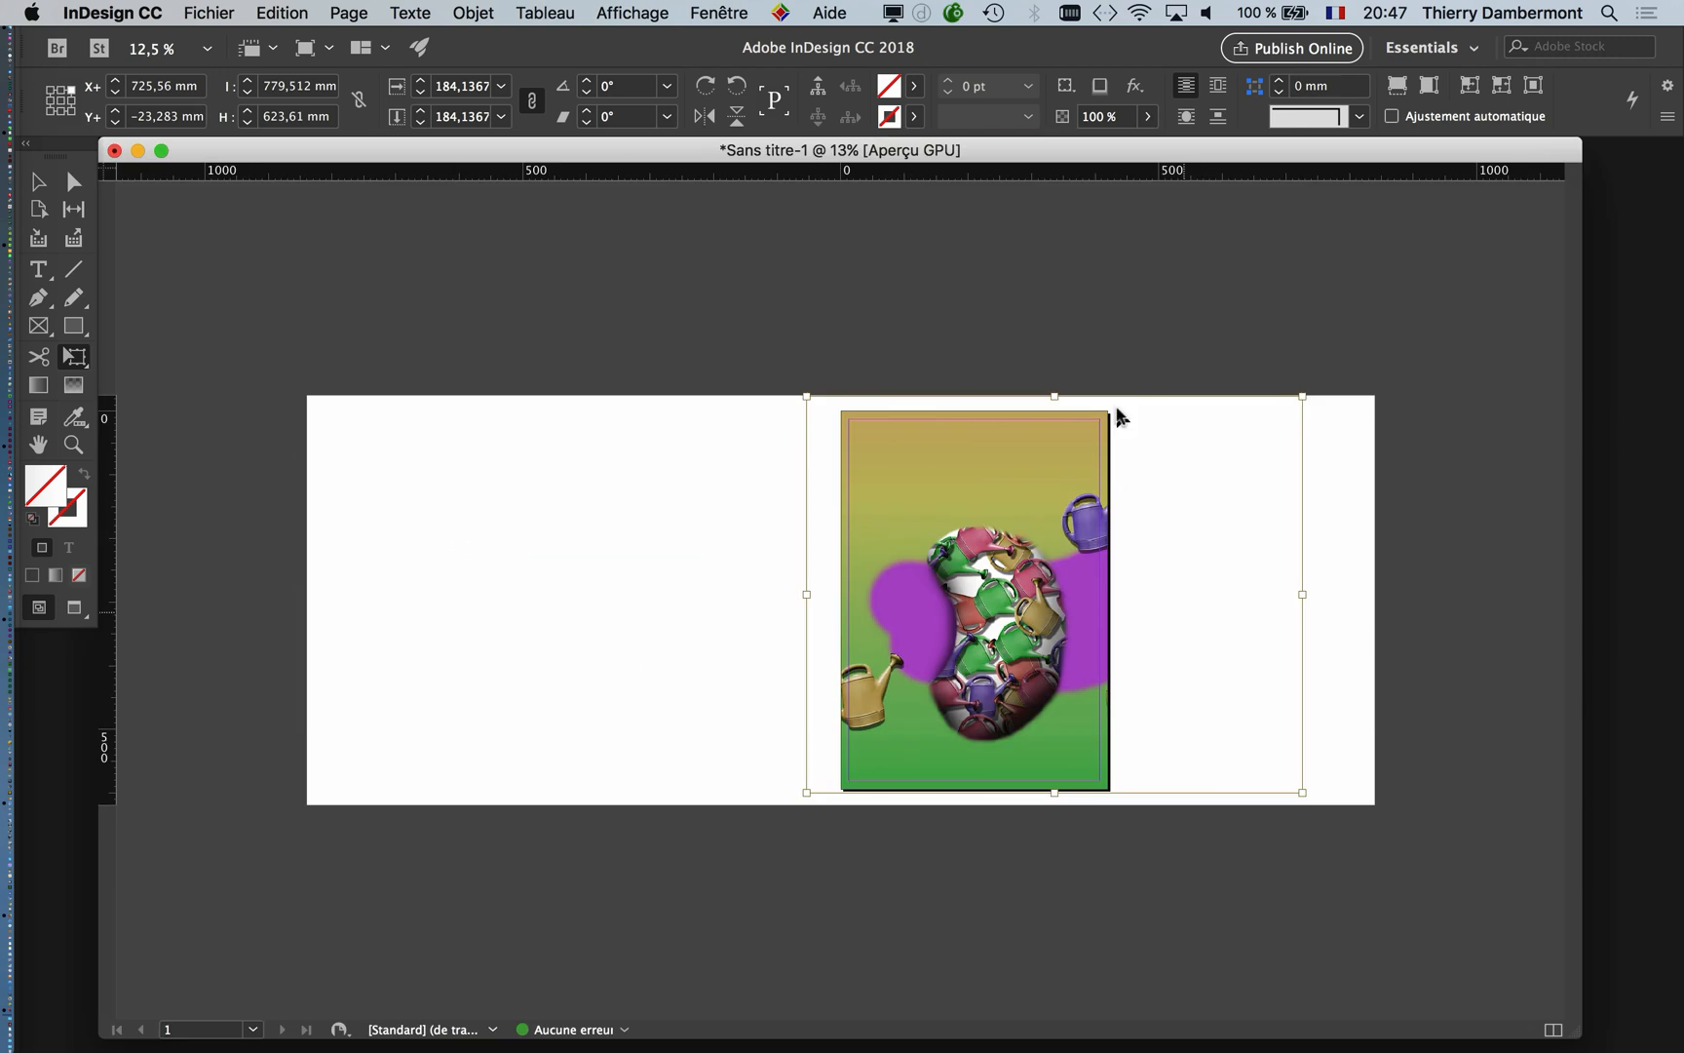
Step: Update the modified Sans titre-1.psd link so the placed image shows the latest Photoshop version
left_click(744, 7)
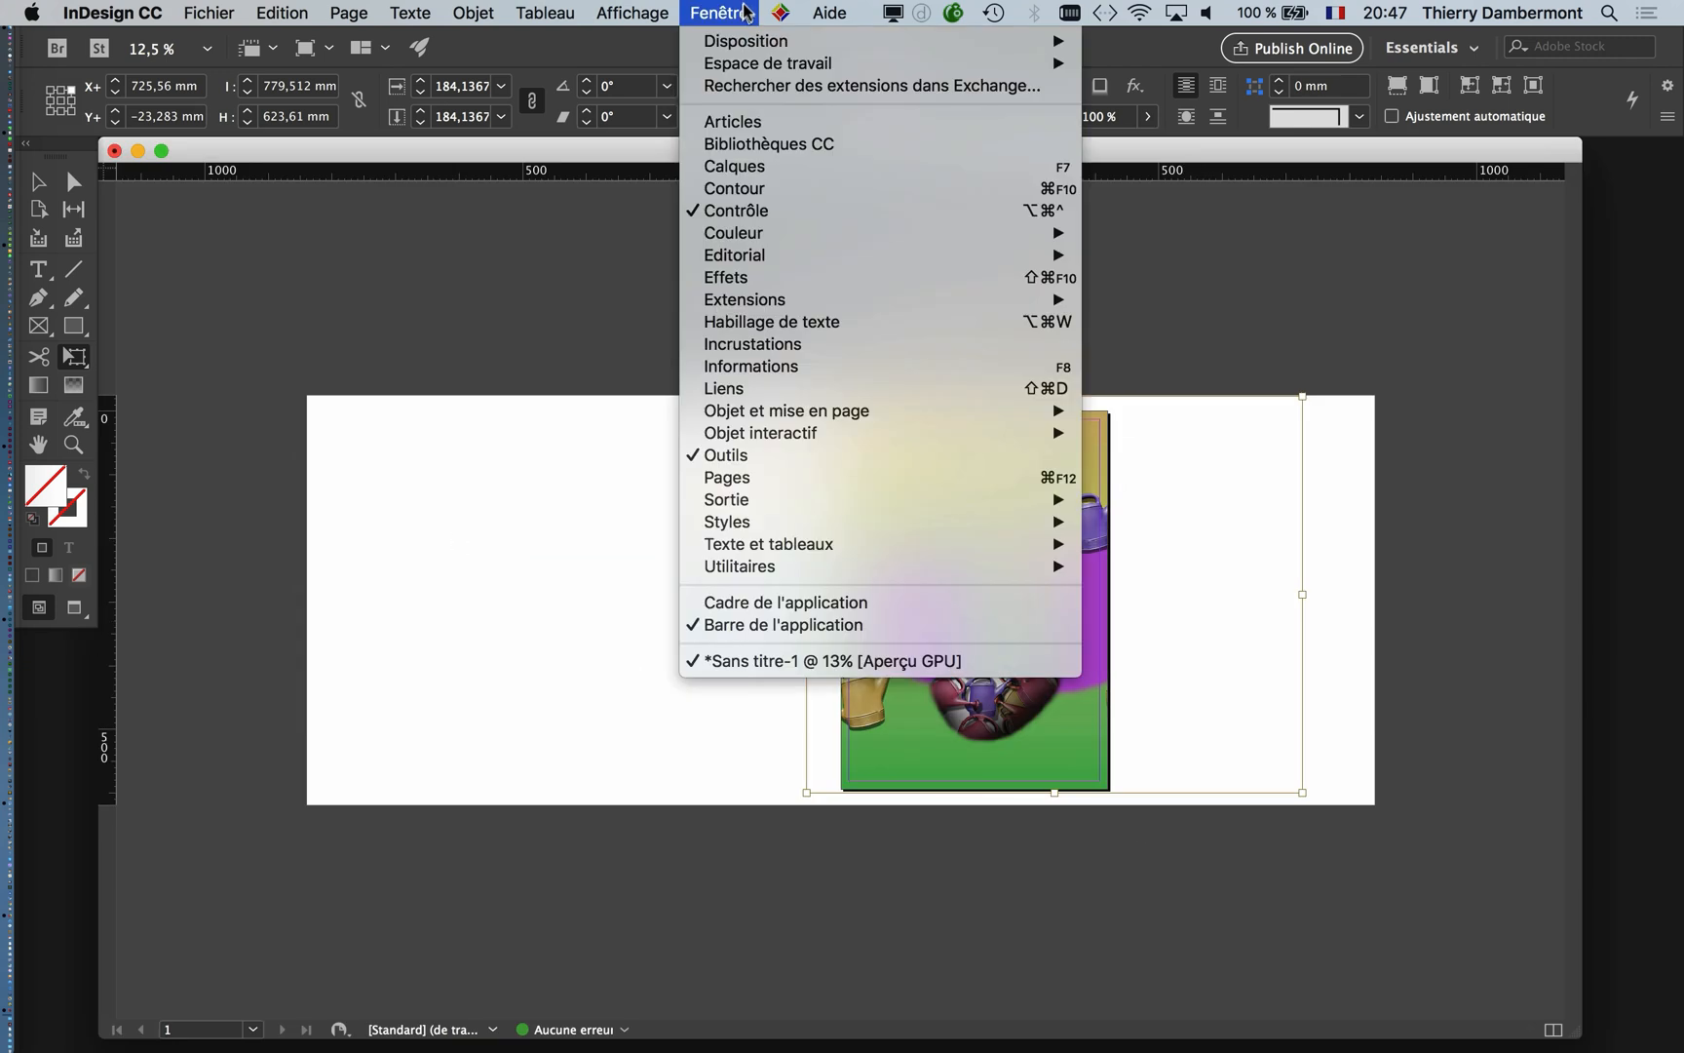
left_click(771, 390)
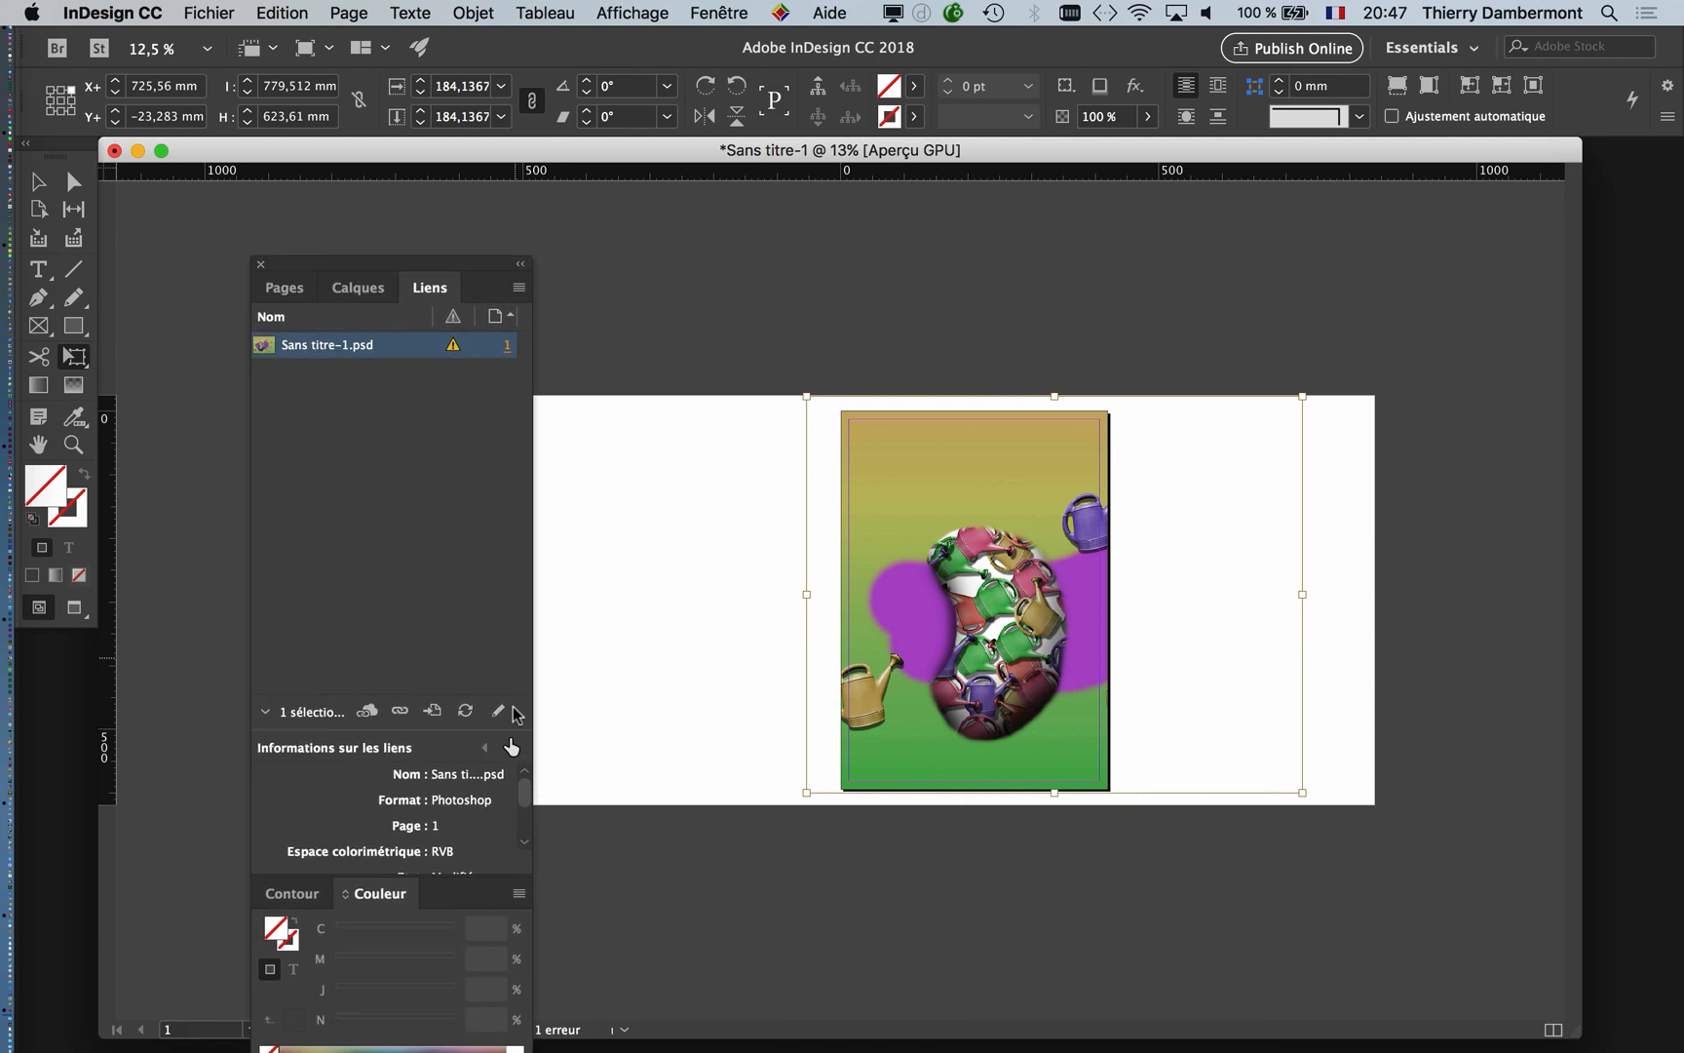
left_click_drag(486, 702, 439, 441)
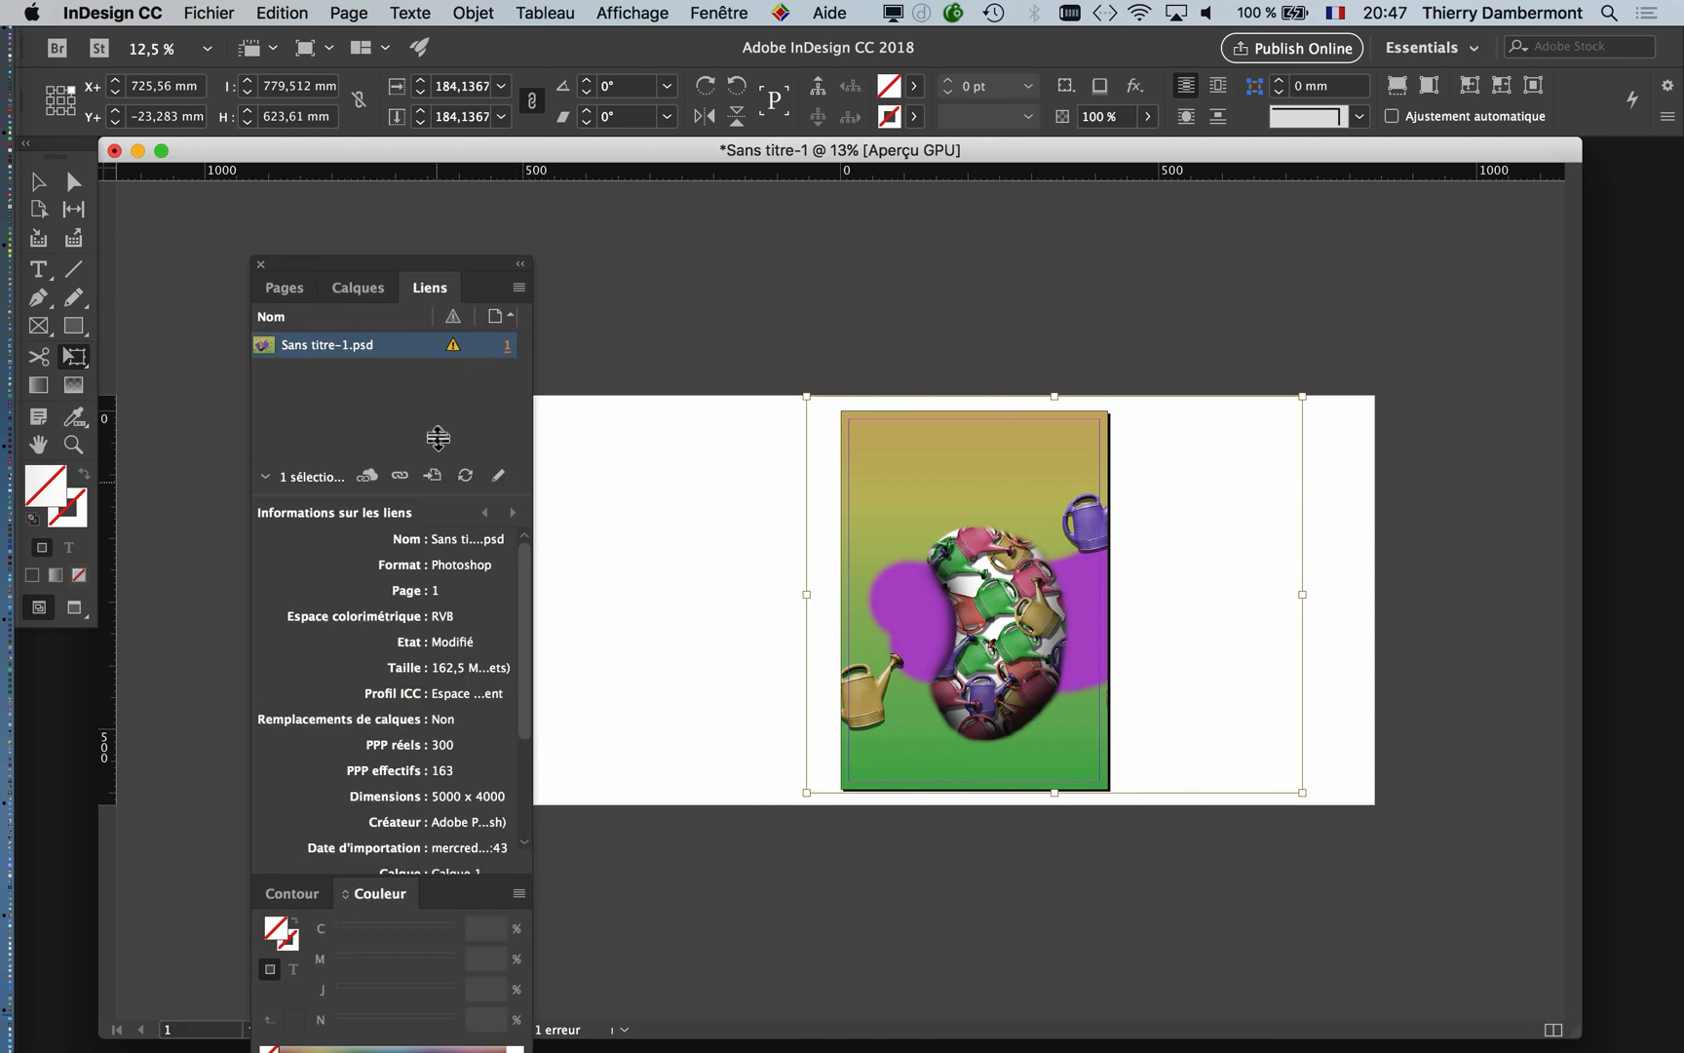
left_click_drag(361, 265, 446, 201)
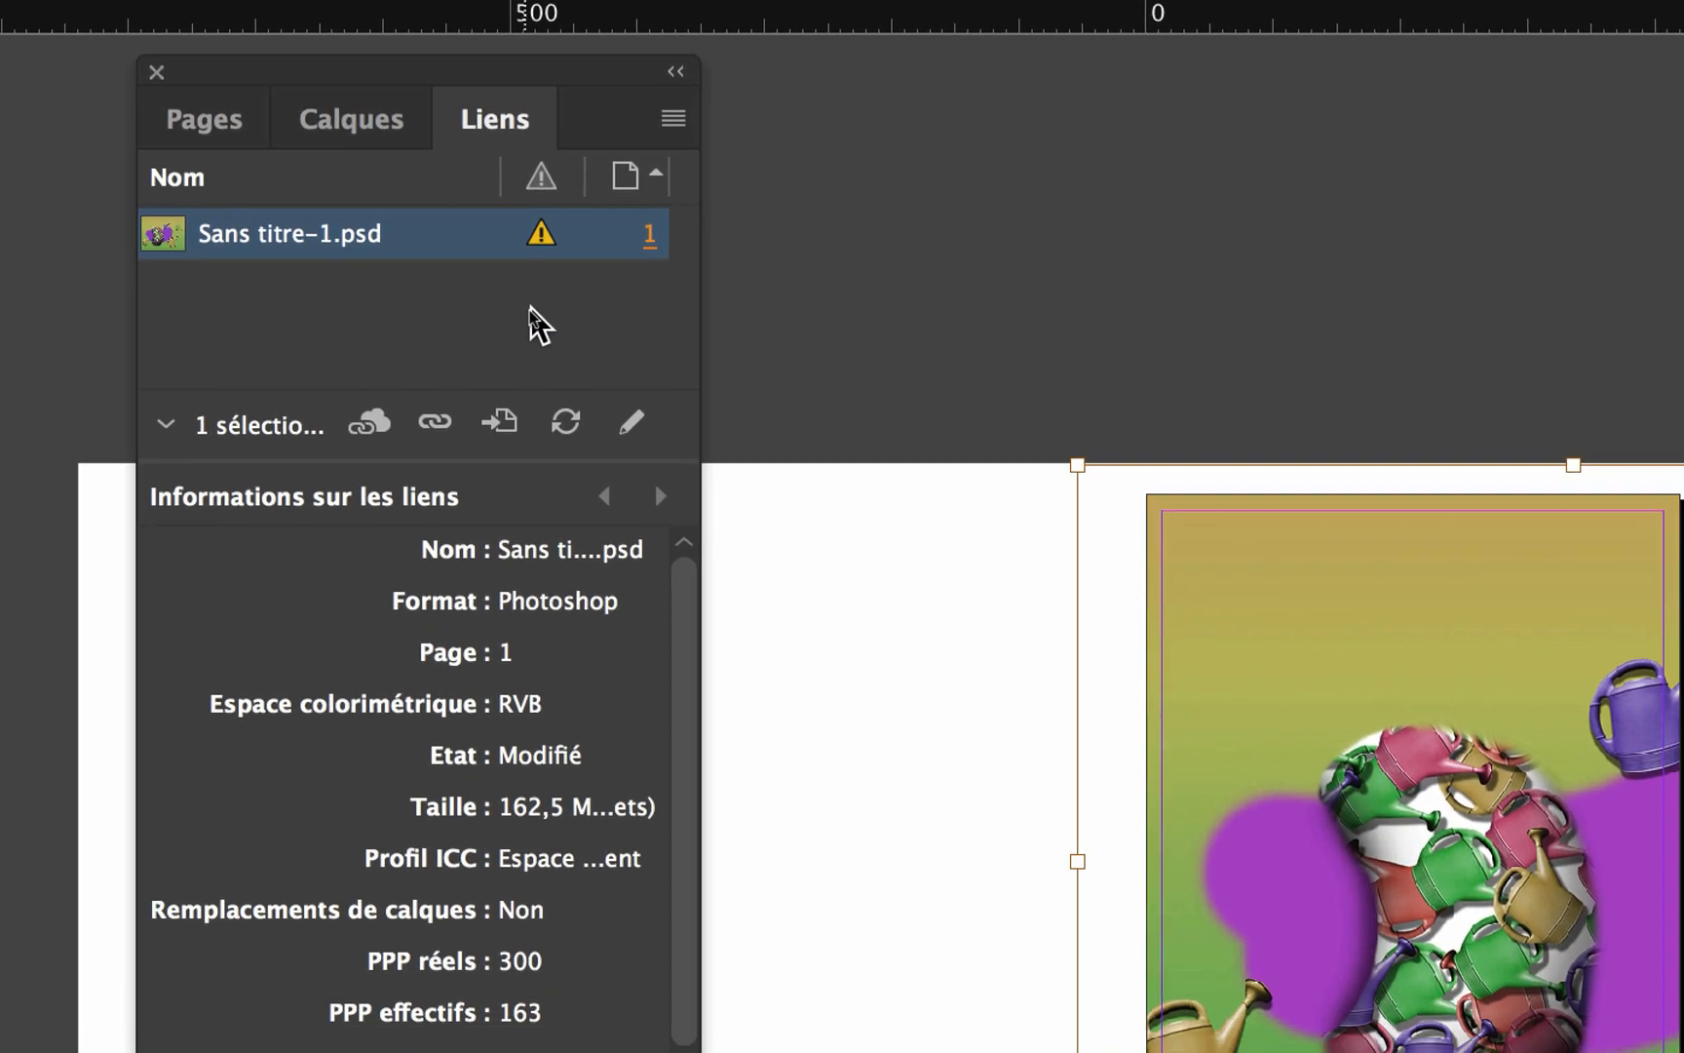
left_click(538, 353)
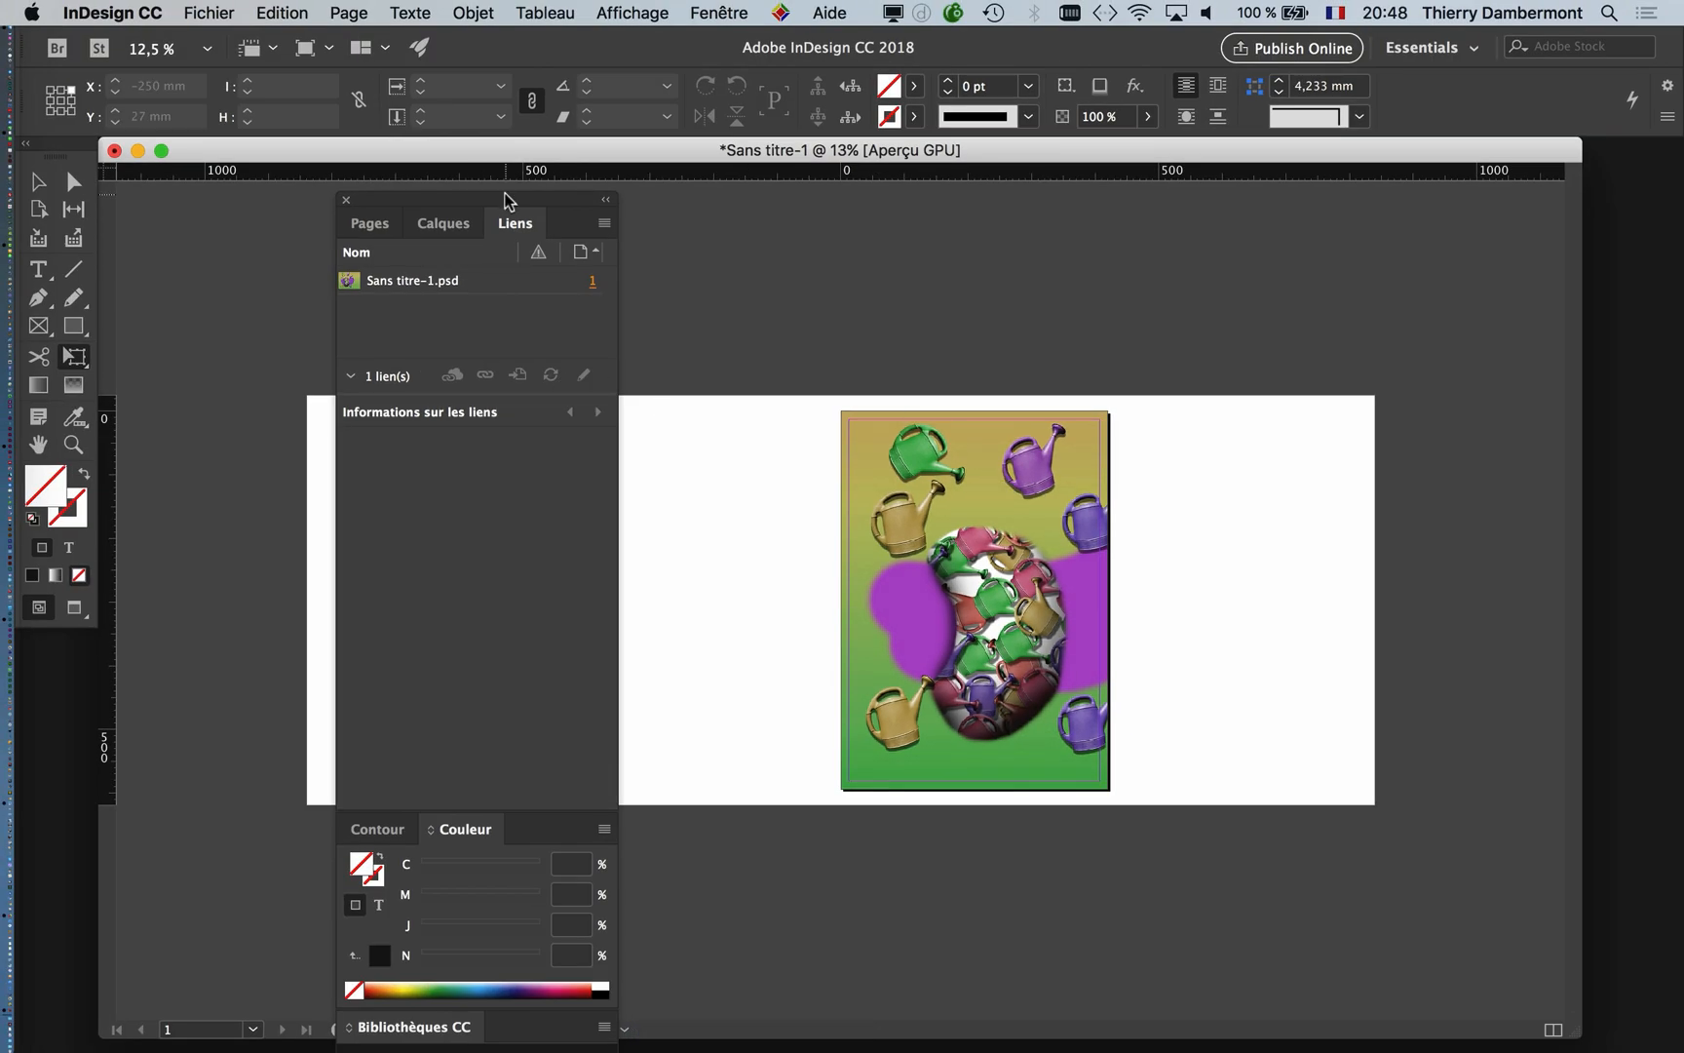
Step: Lock the image layer Calque 1 and create a new layer above it for the text
left_click_drag(505, 200, 356, 203)
left_click(719, 13)
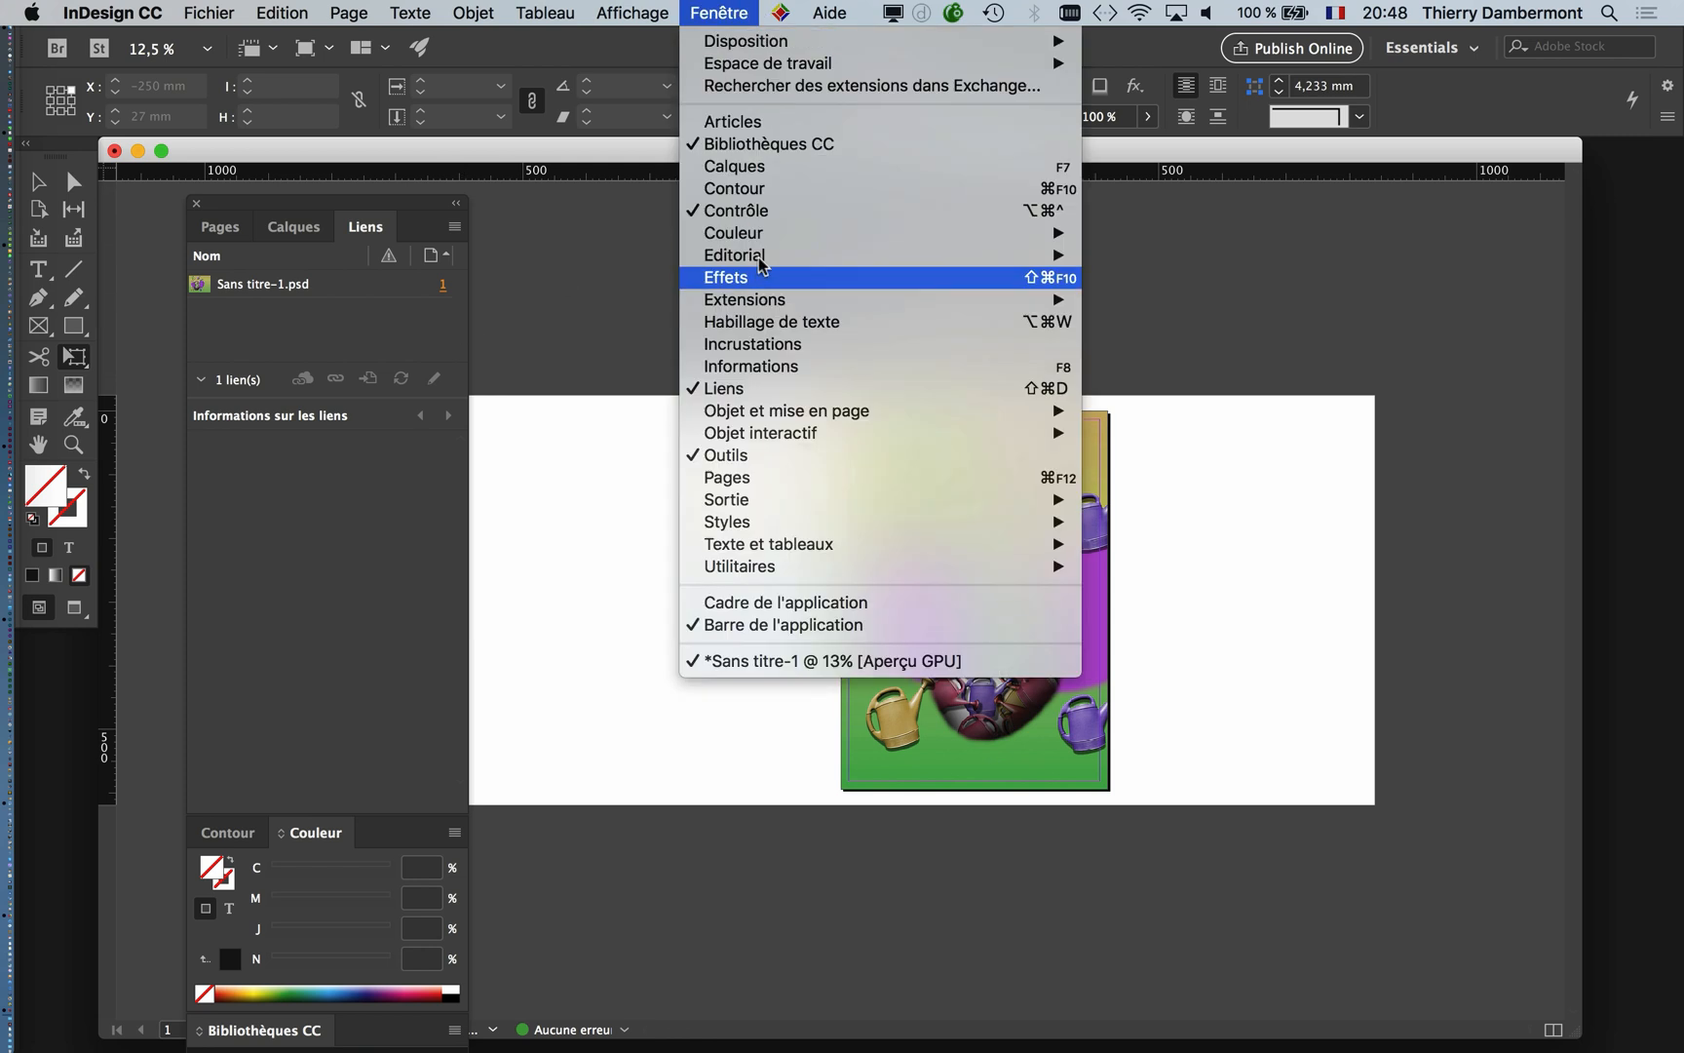
left_click(729, 167)
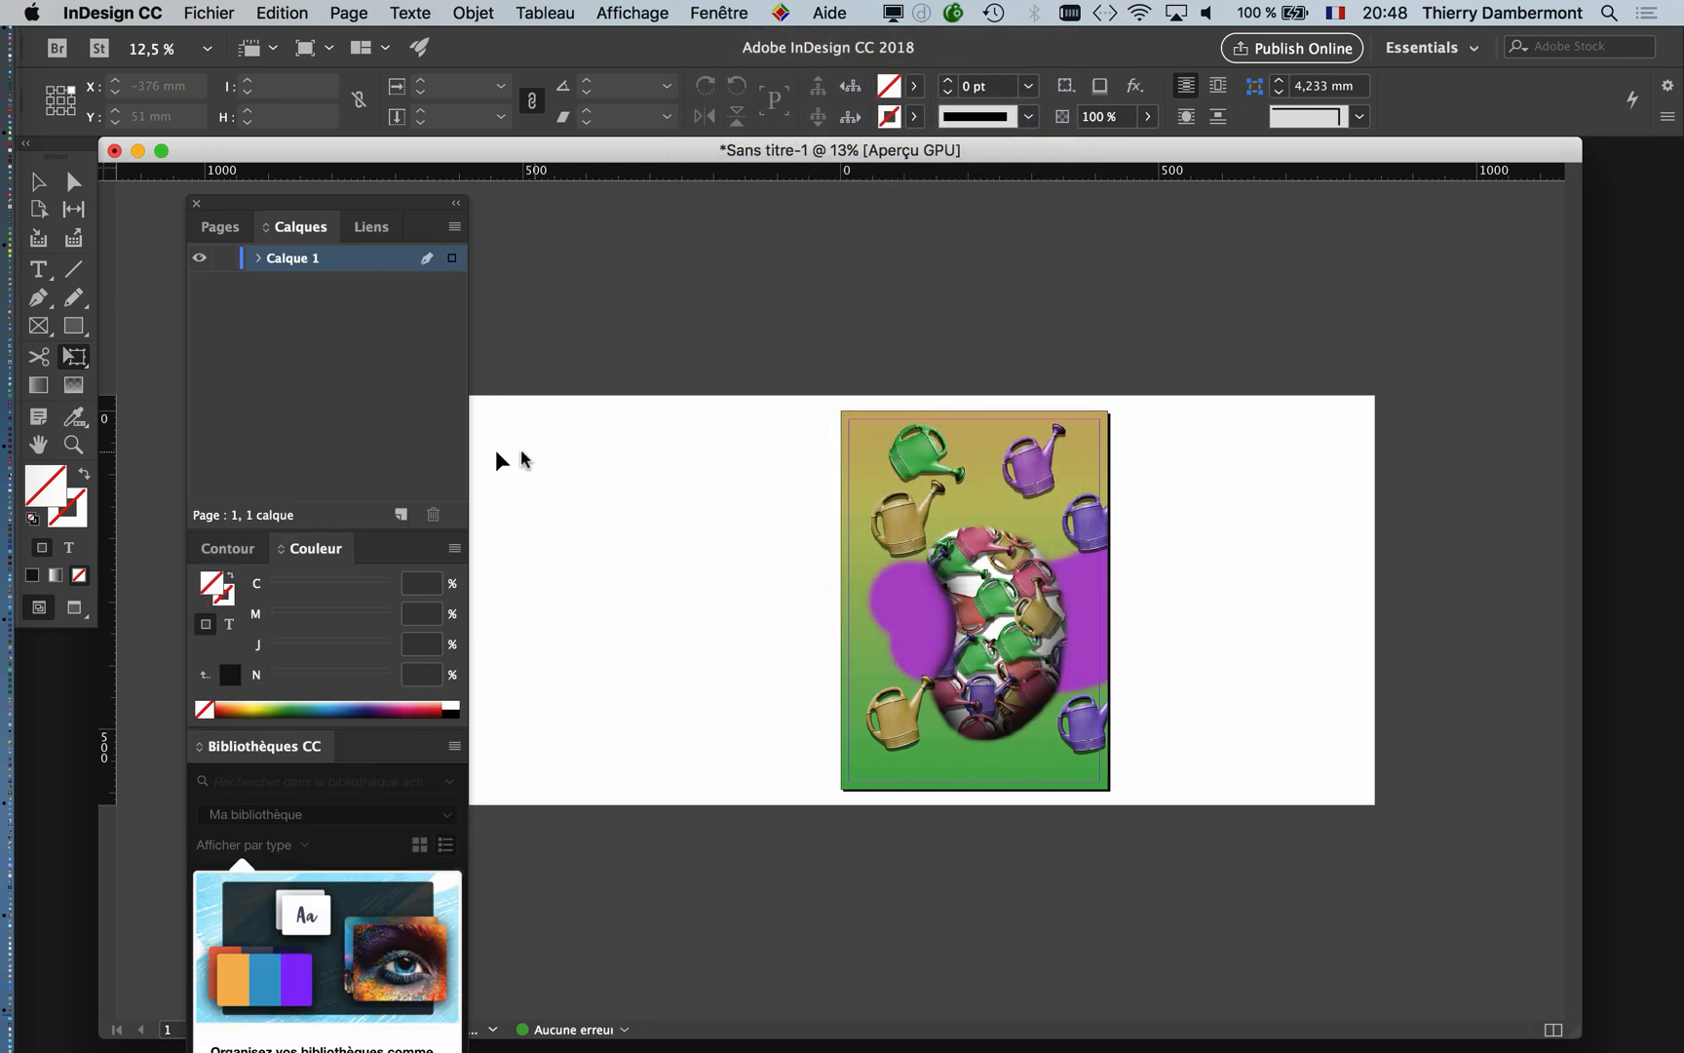
left_click_drag(270, 230, 1312, 271)
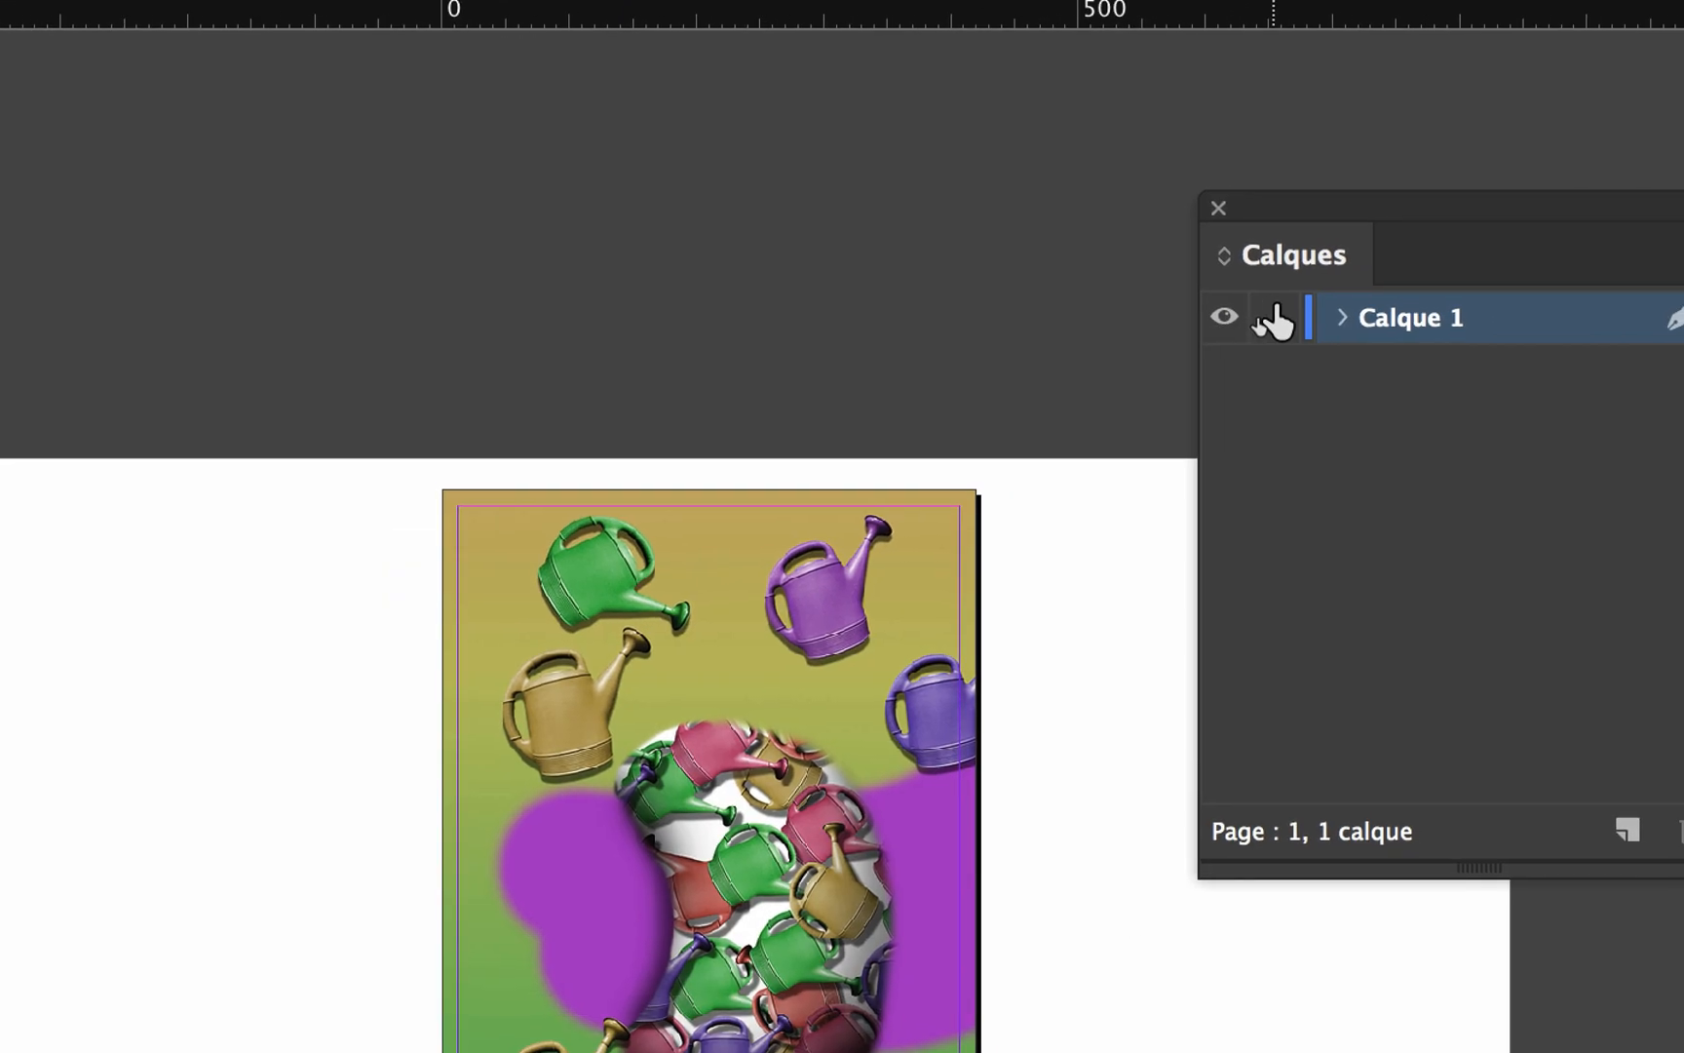
left_click(1258, 324)
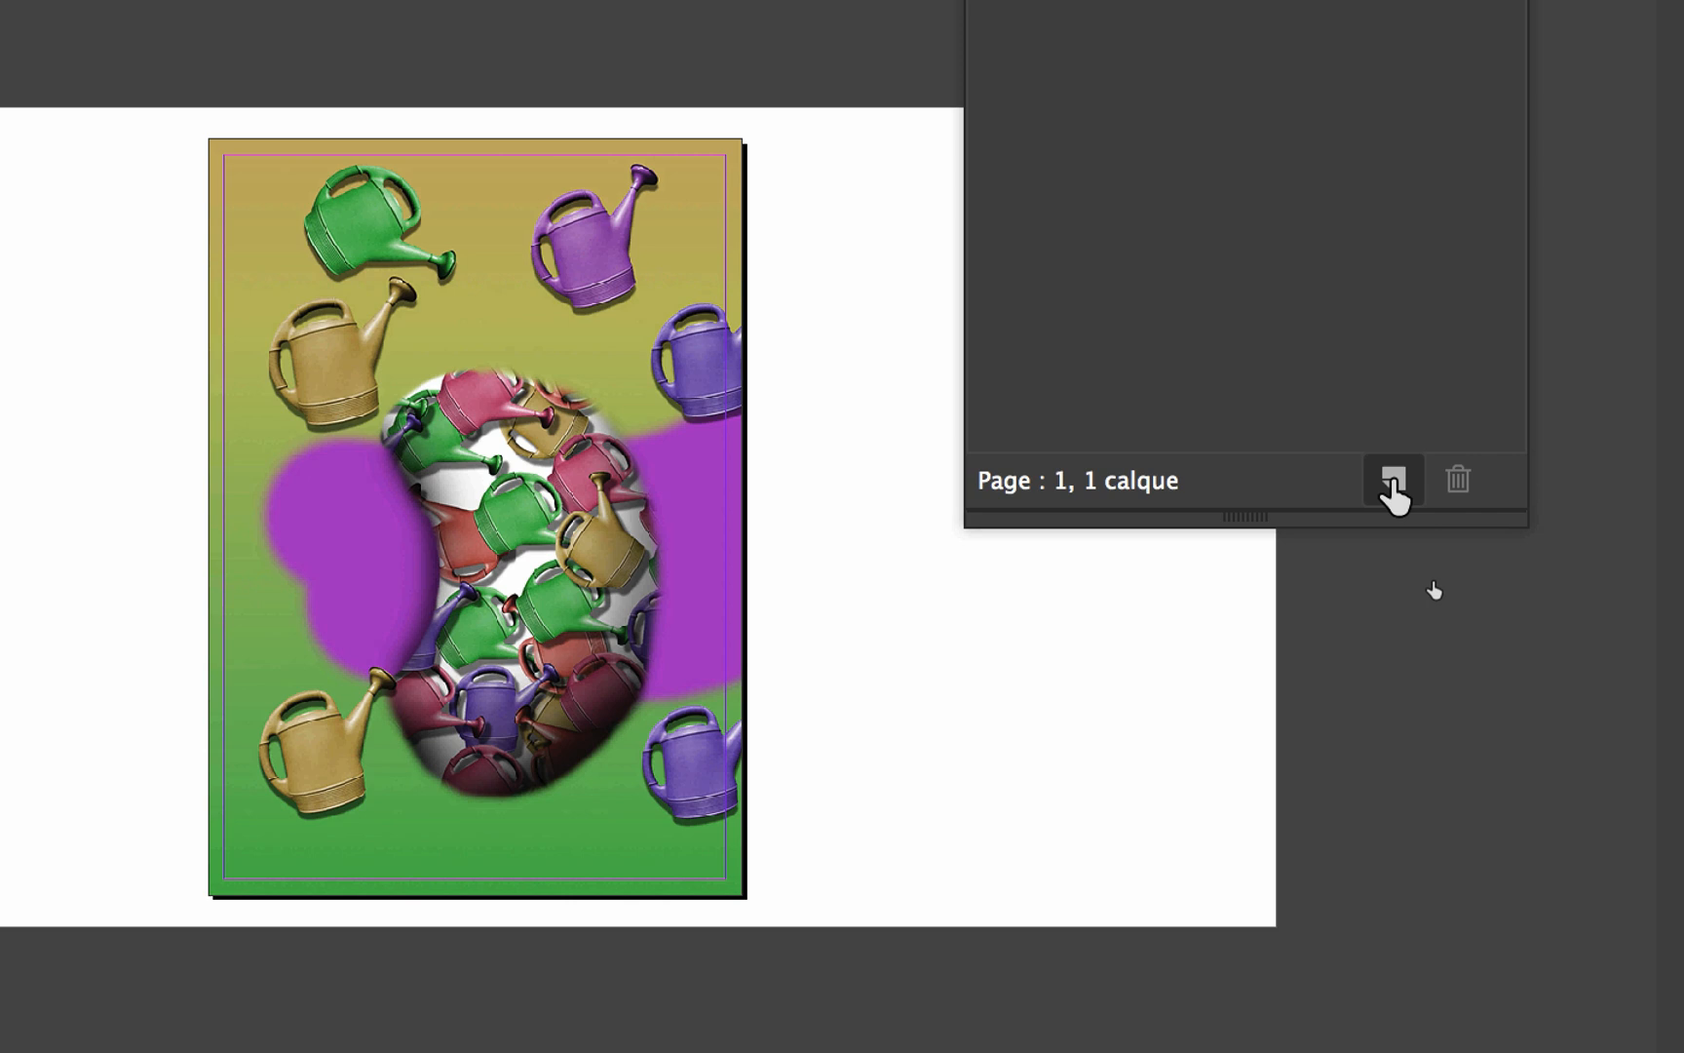
left_click(1515, 808)
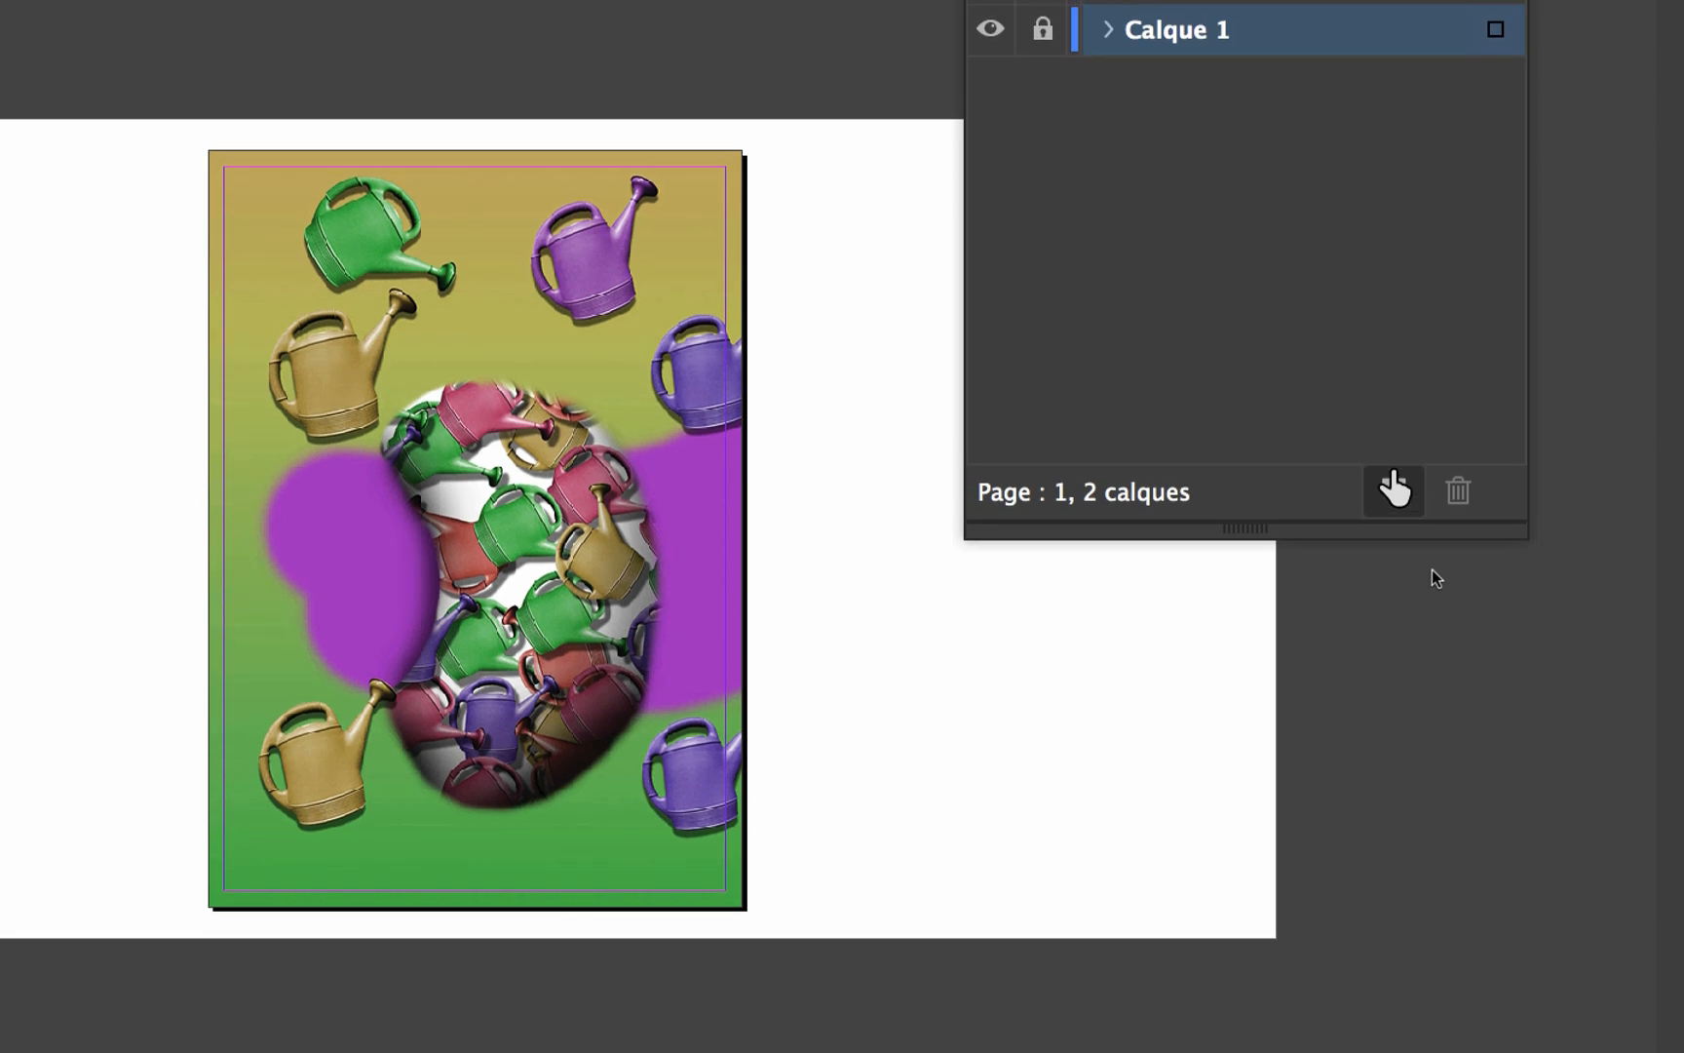
left_click(1337, 310)
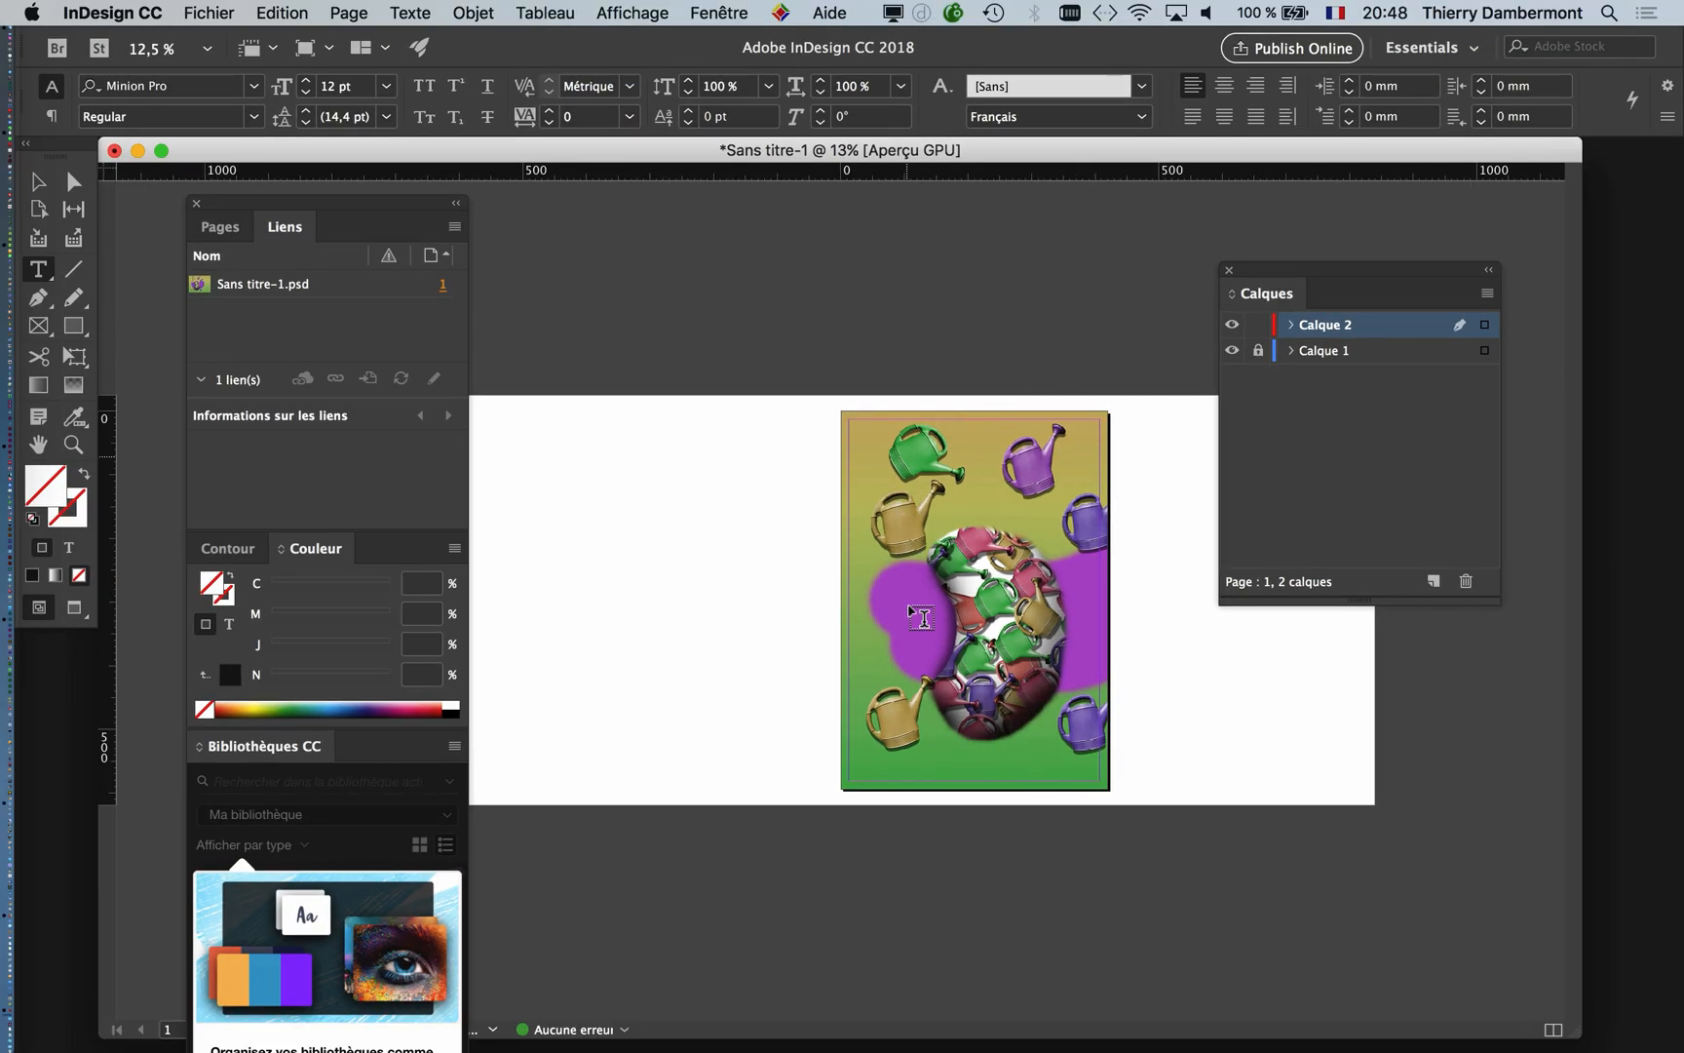
Step: Create a text frame about 326 by 113 mm across the upper poster, enter "Garden party" and enlarge the text to 130 pt
left_click_drag(868, 436, 1075, 506)
key("super+0")
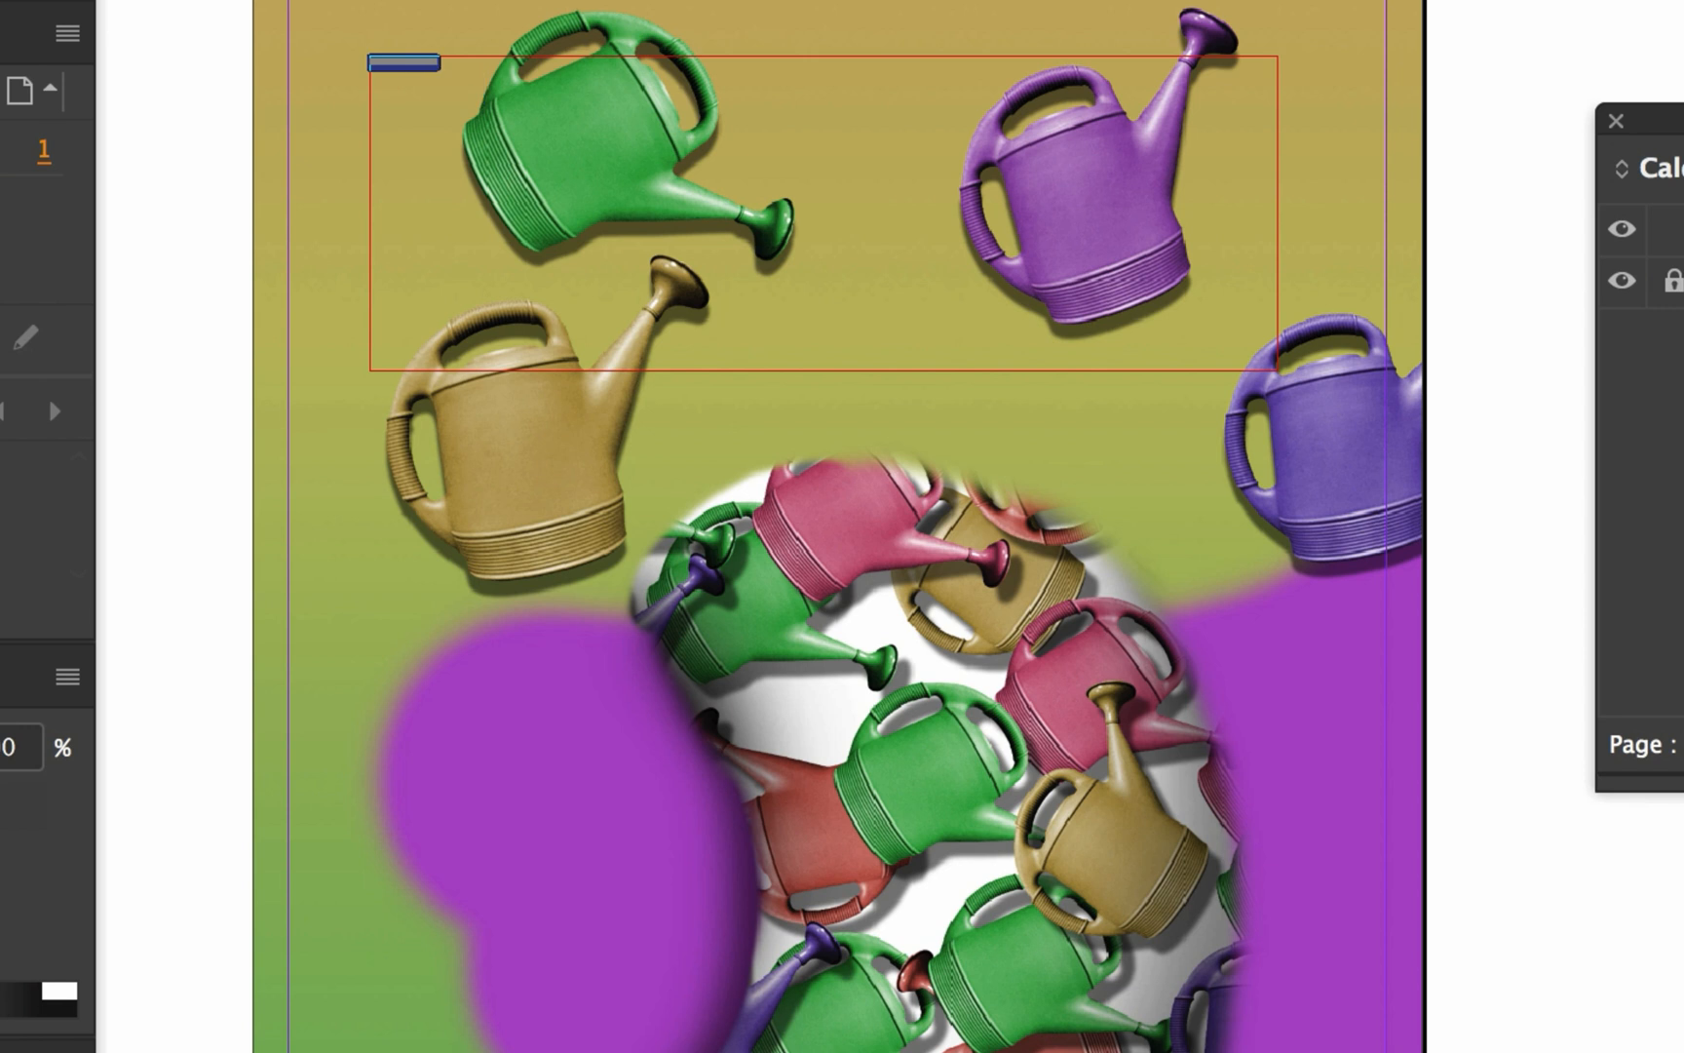
key("super+alt+shift+greater")
key("super+alt+shift+greater")
key("super+alt+shift+greater")
key("super+alt+shift+greater")
key("super+alt+shift+greater")
key("super+alt+shift+greater")
key("super+alt+shift+greater")
key("super+alt+shift+greater")
key("super+alt+shift+greater")
key("super+alt+shift+greater")
key("super+alt+shift+greater")
key("super+alt+shift+greater")
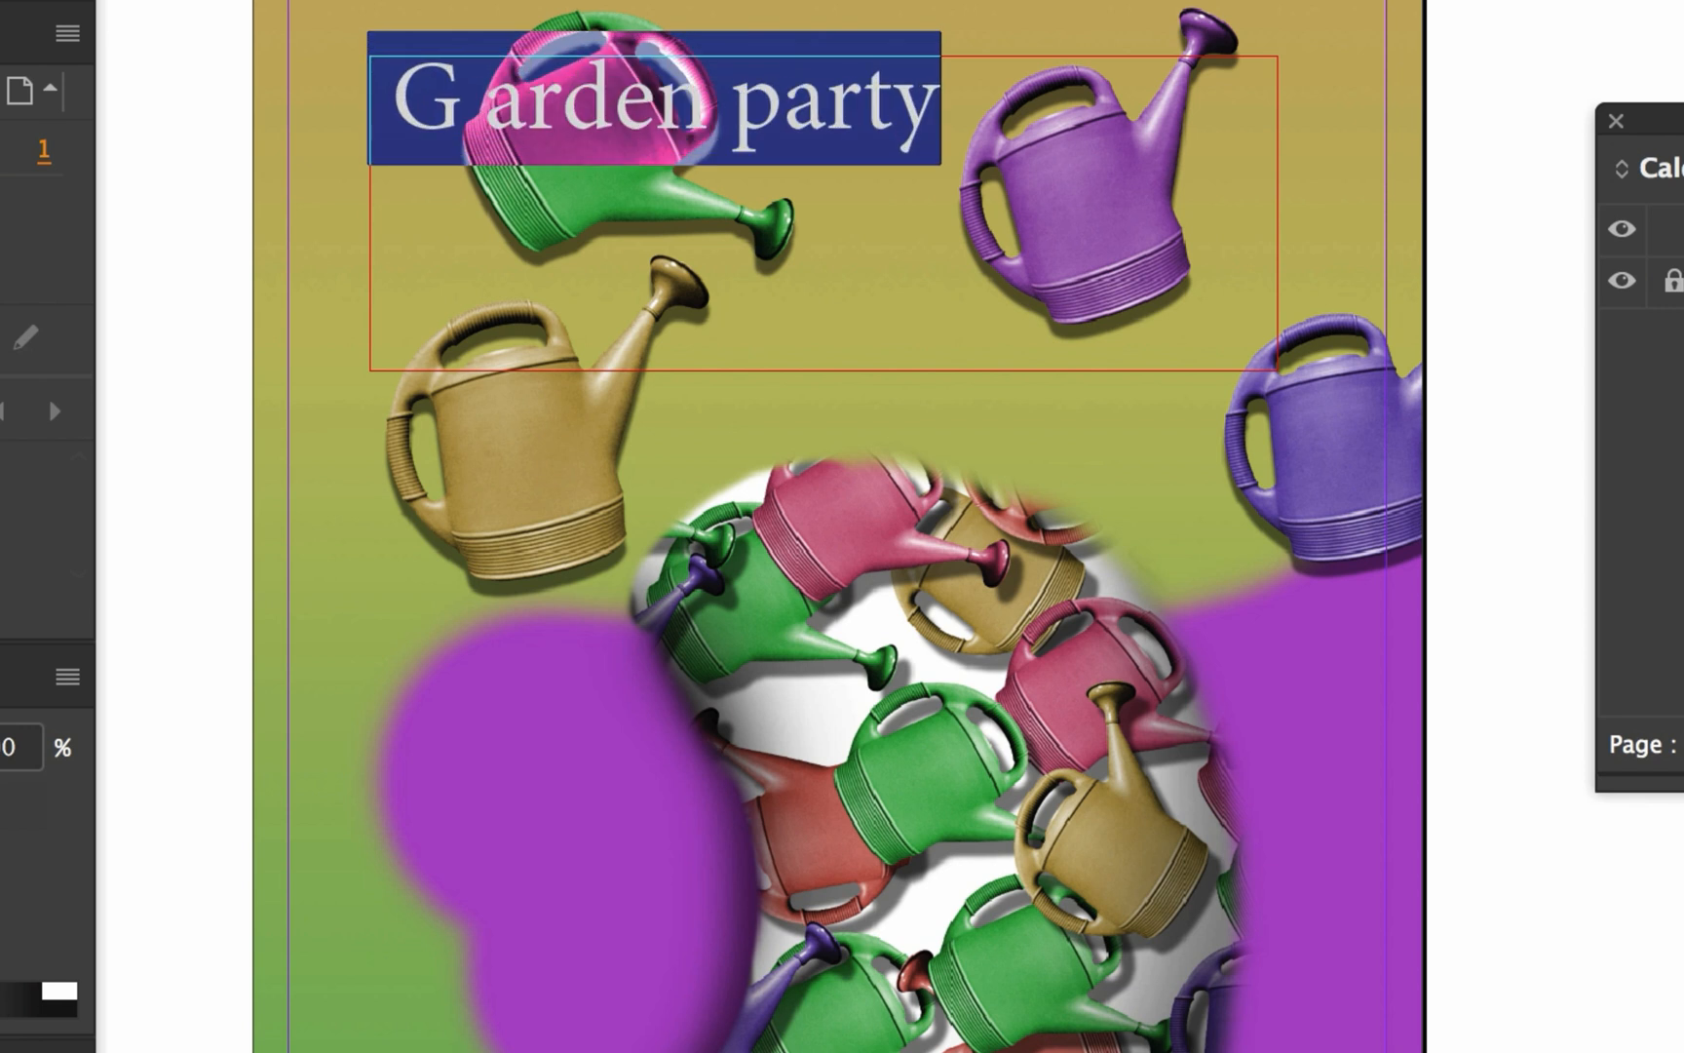
Step: Centre the title vertically and horizontally in its text frame and remove the stray space after the G
left_click(146, 0)
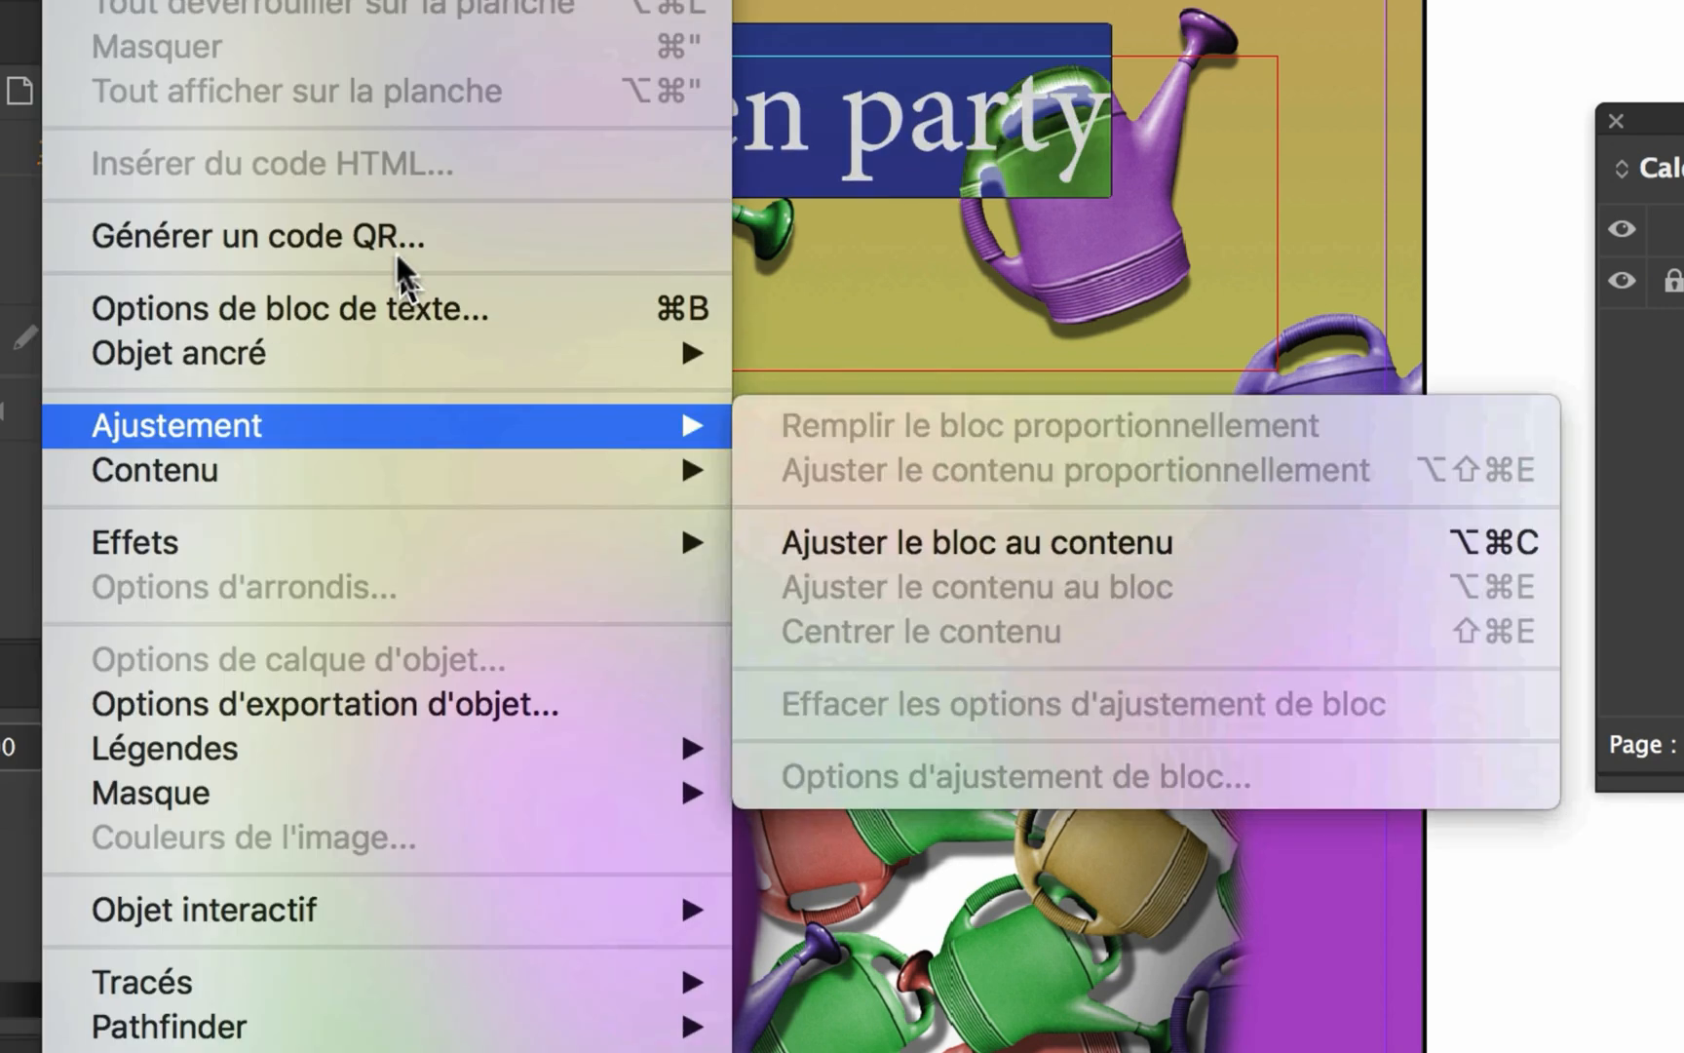
left_click(413, 312)
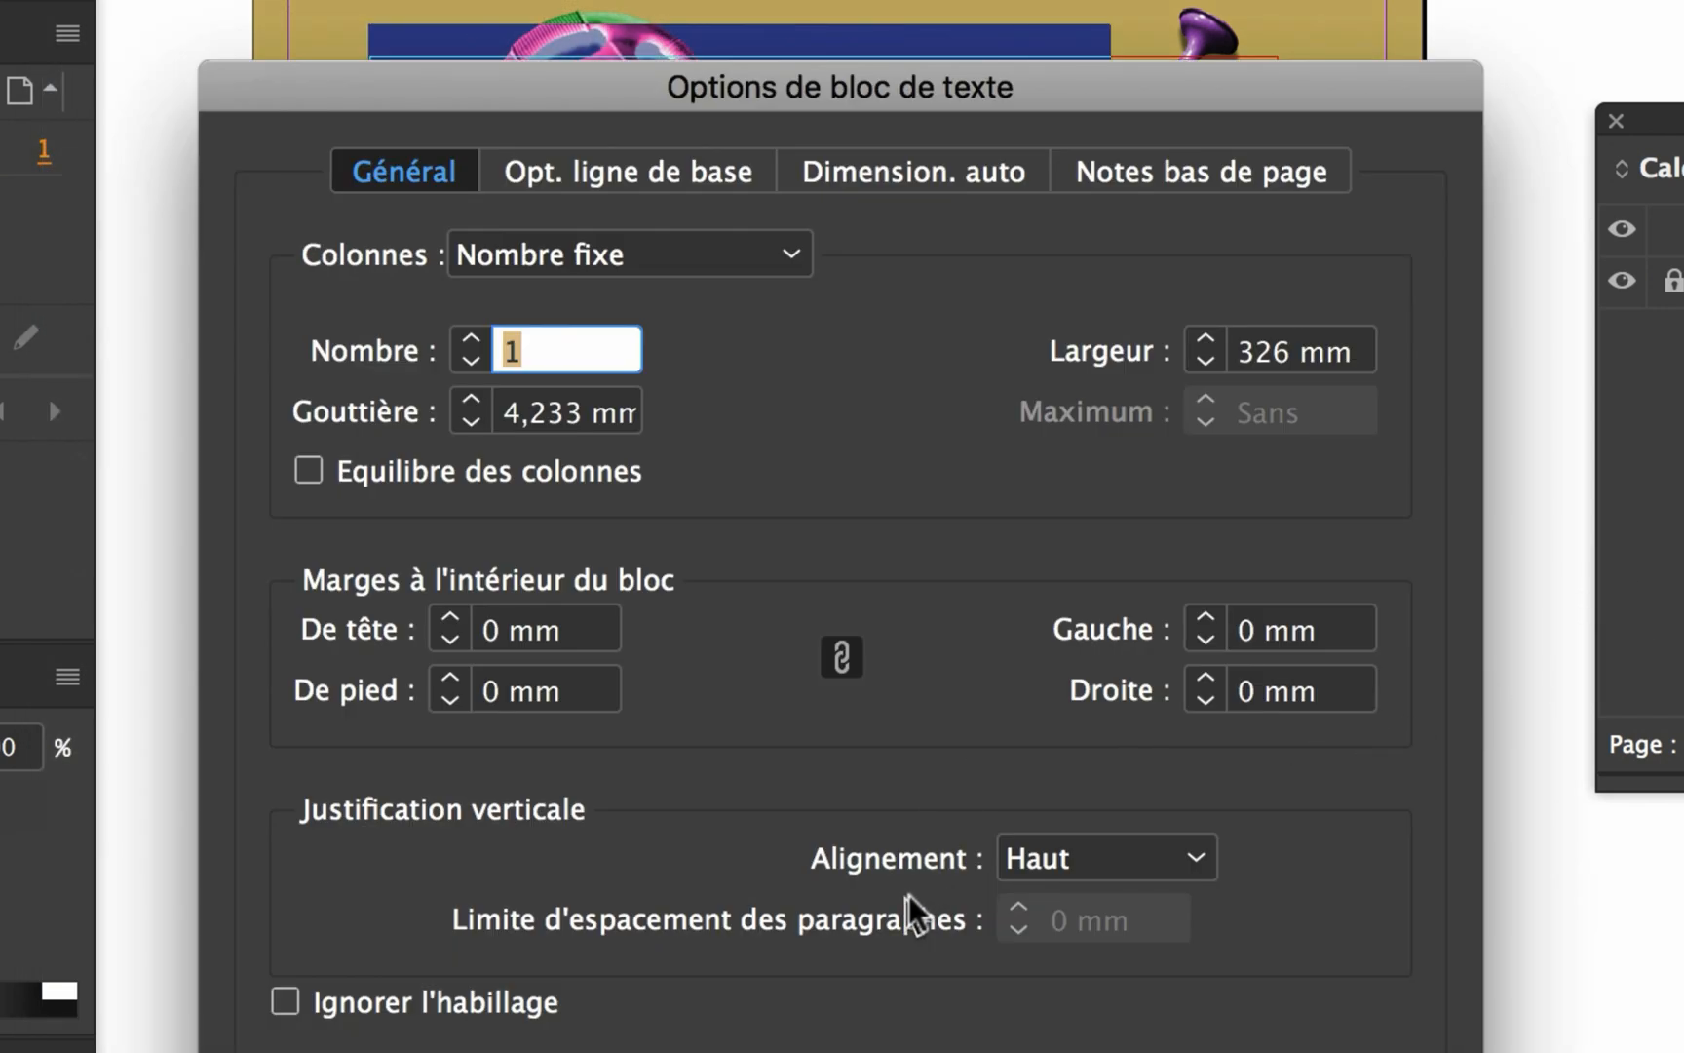
left_click(1079, 872)
left_click(1098, 954)
left_click(1355, 1052)
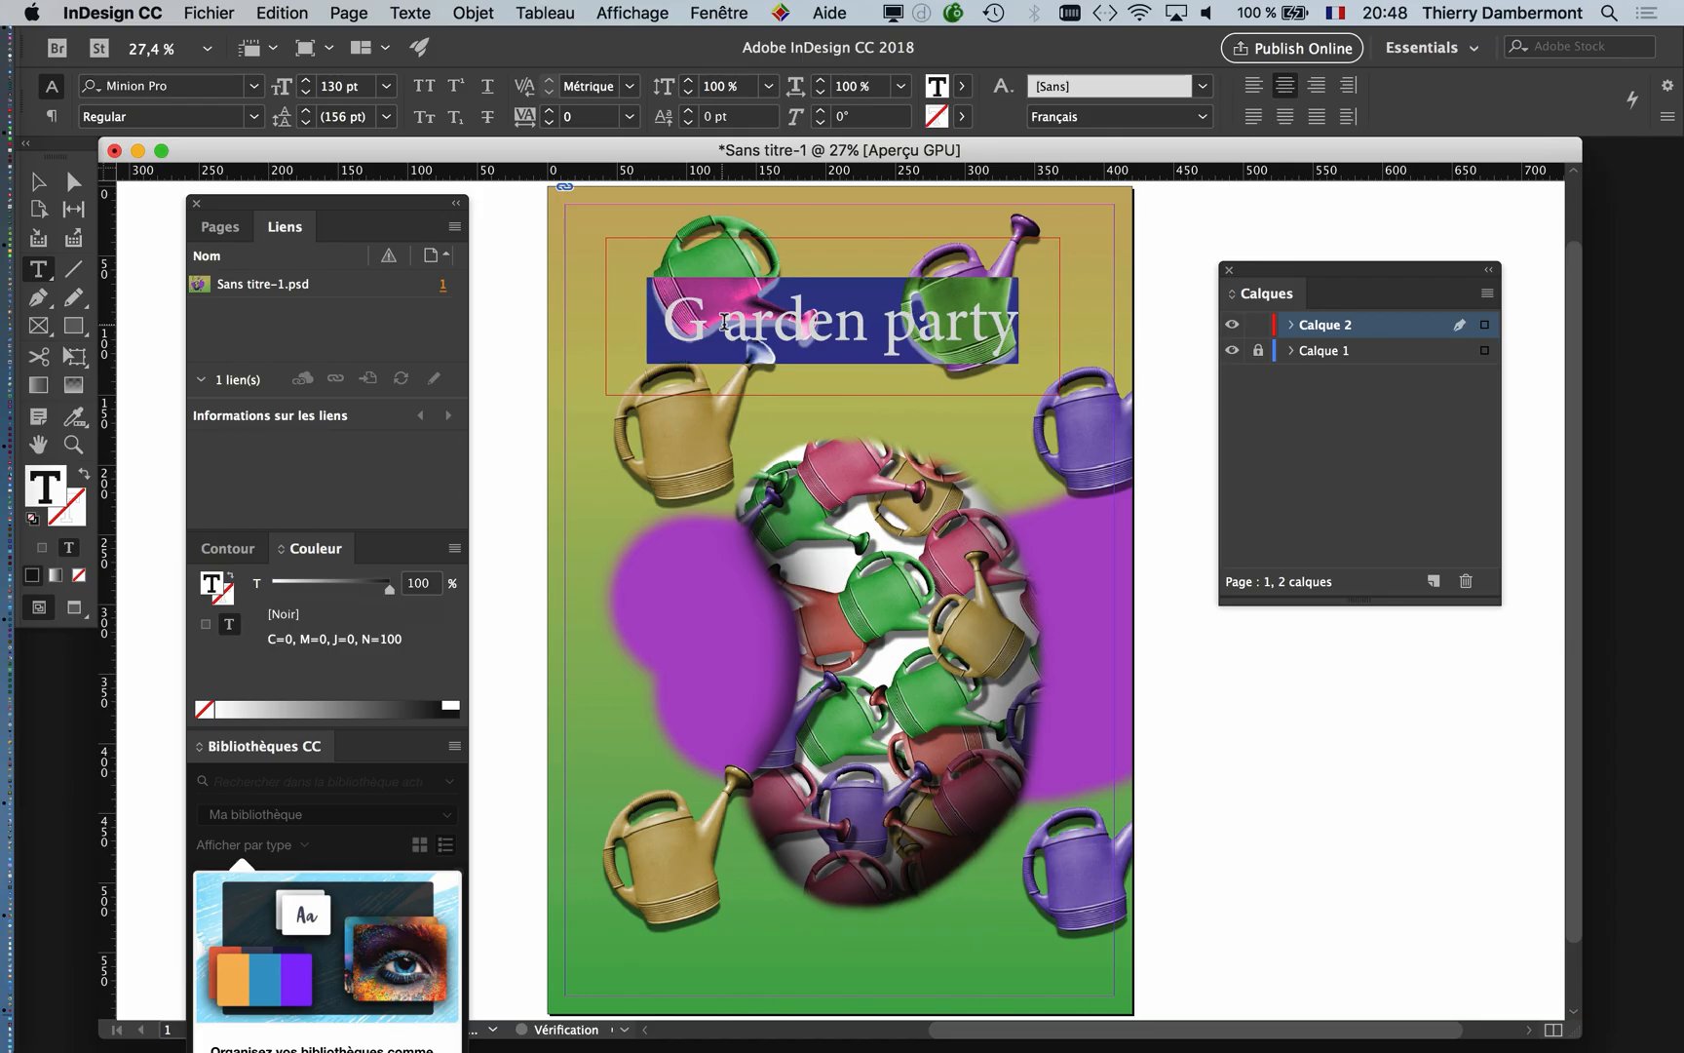
left_click(724, 325)
key("BackSpace")
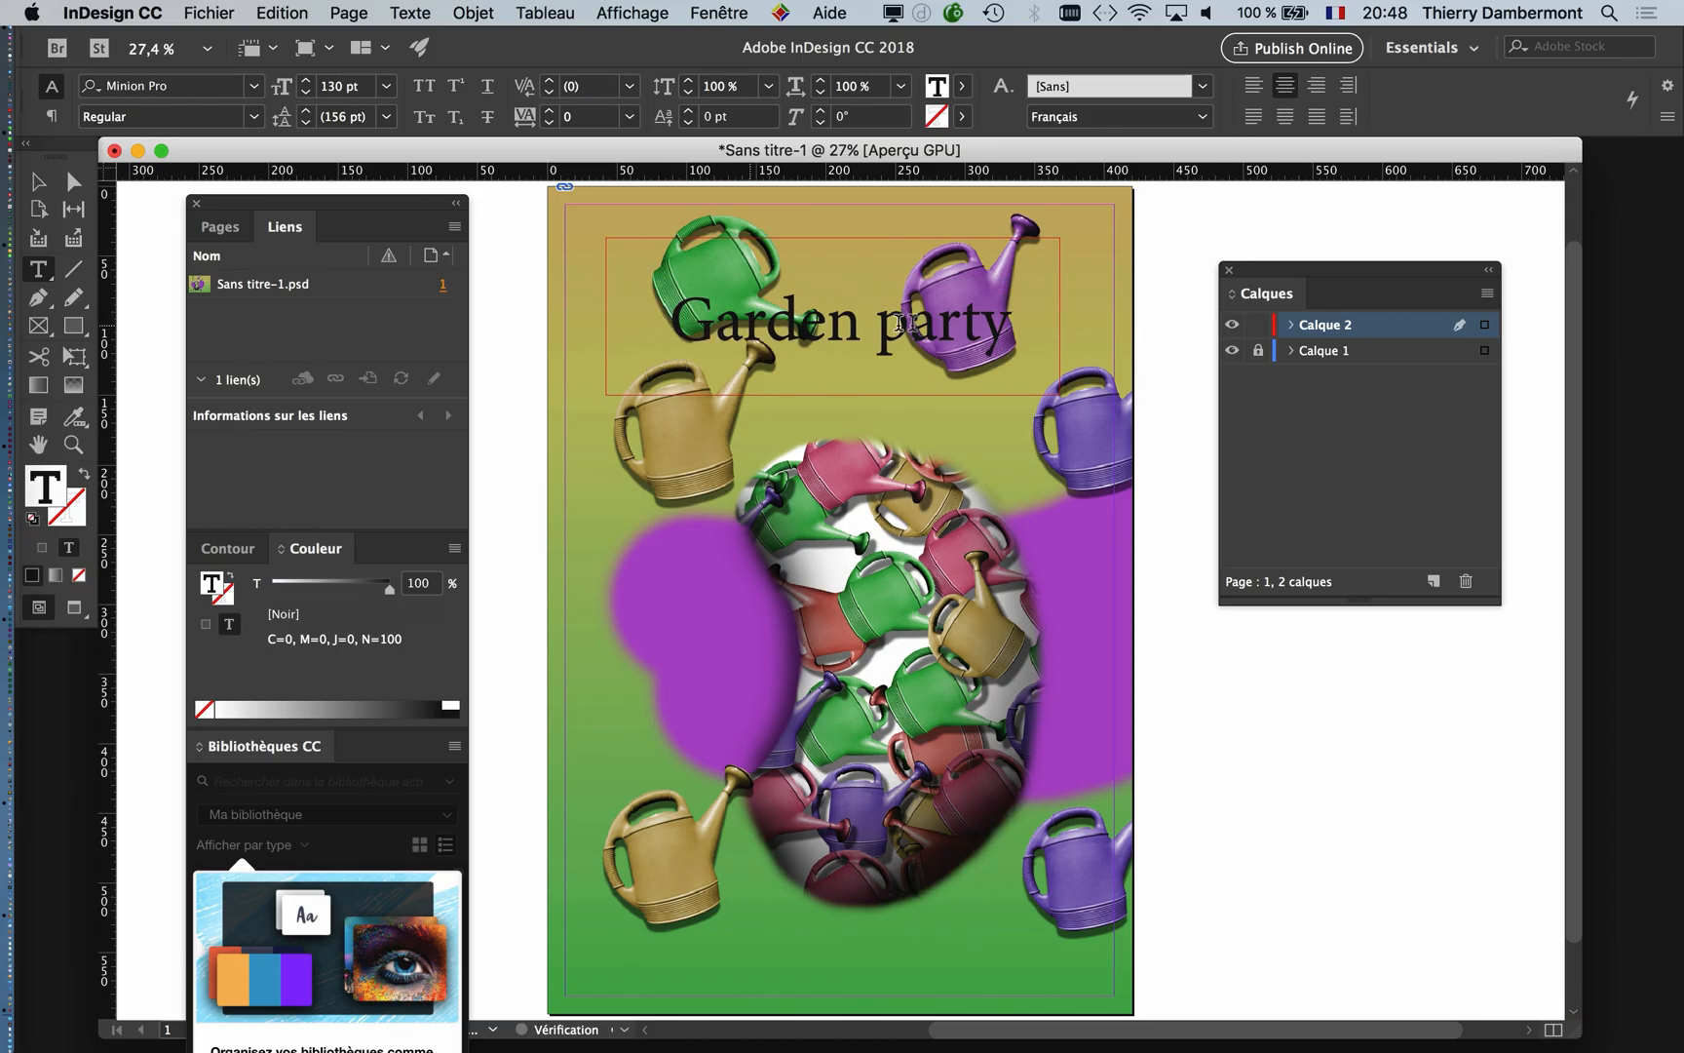
Step: Colour the whole "Garden party" title with the [Papier] swatch
triple_click(901, 324)
left_click(722, 12)
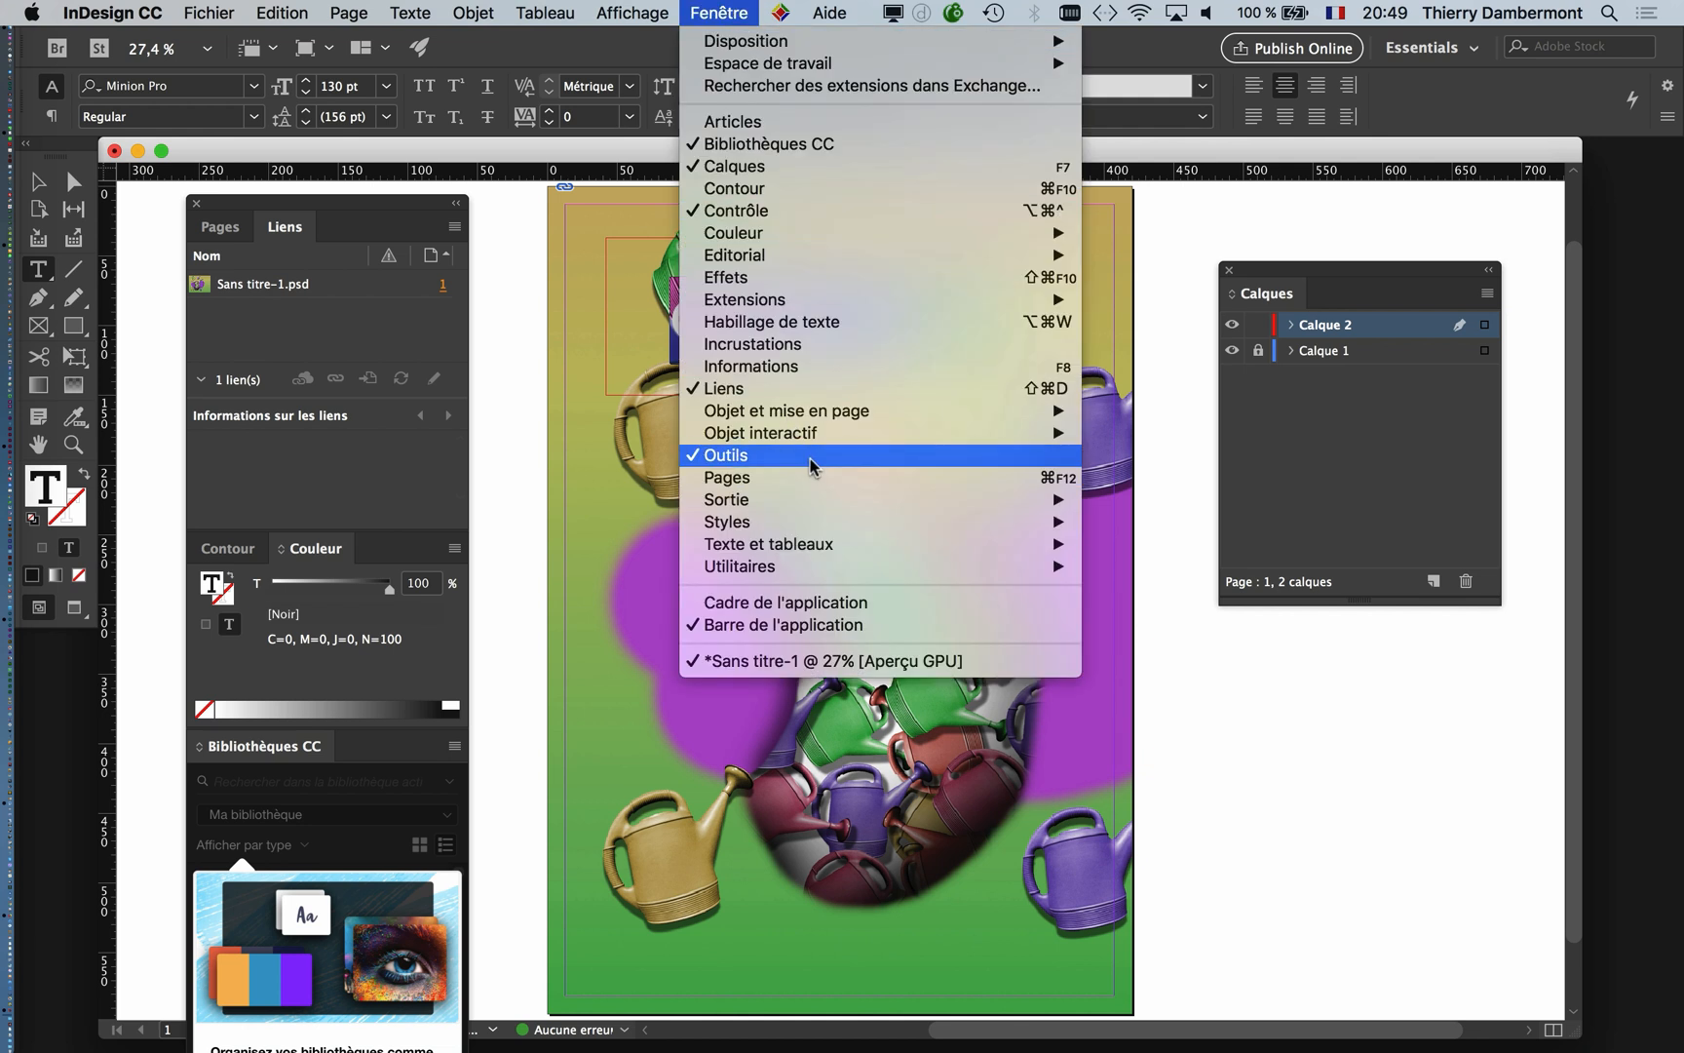
mouse_move(872, 233)
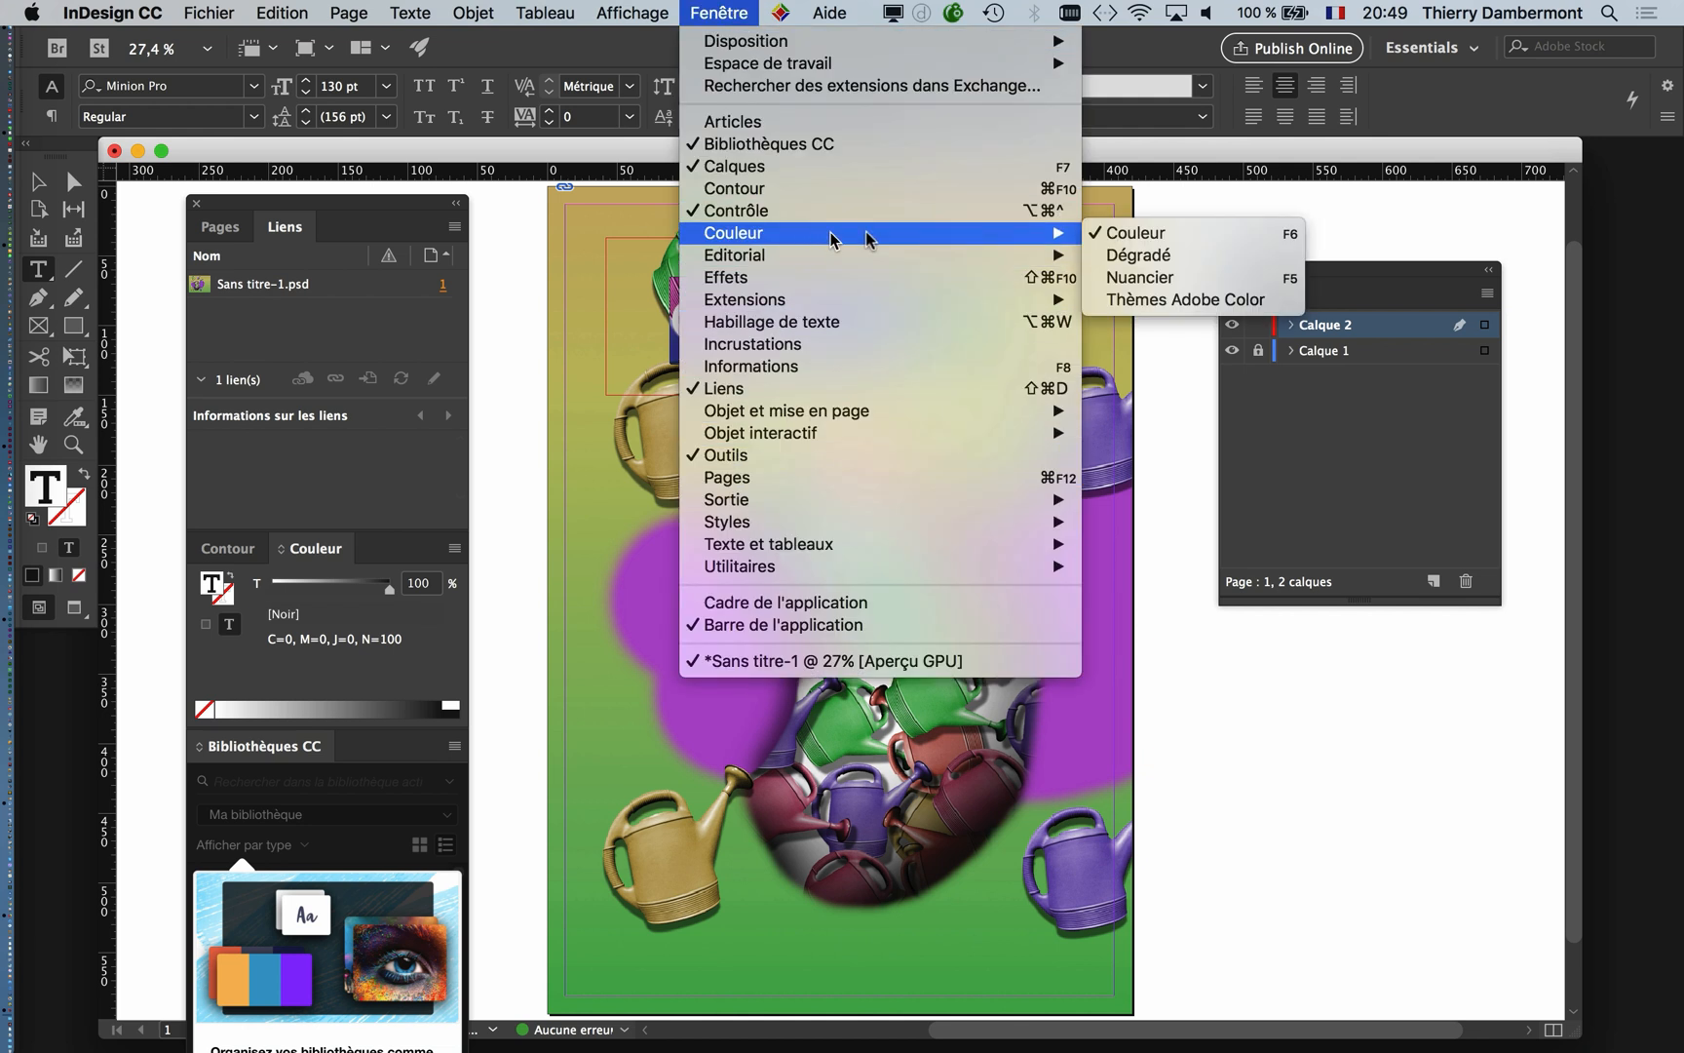
left_click(1186, 277)
left_click_drag(1527, 455, 1091, 371)
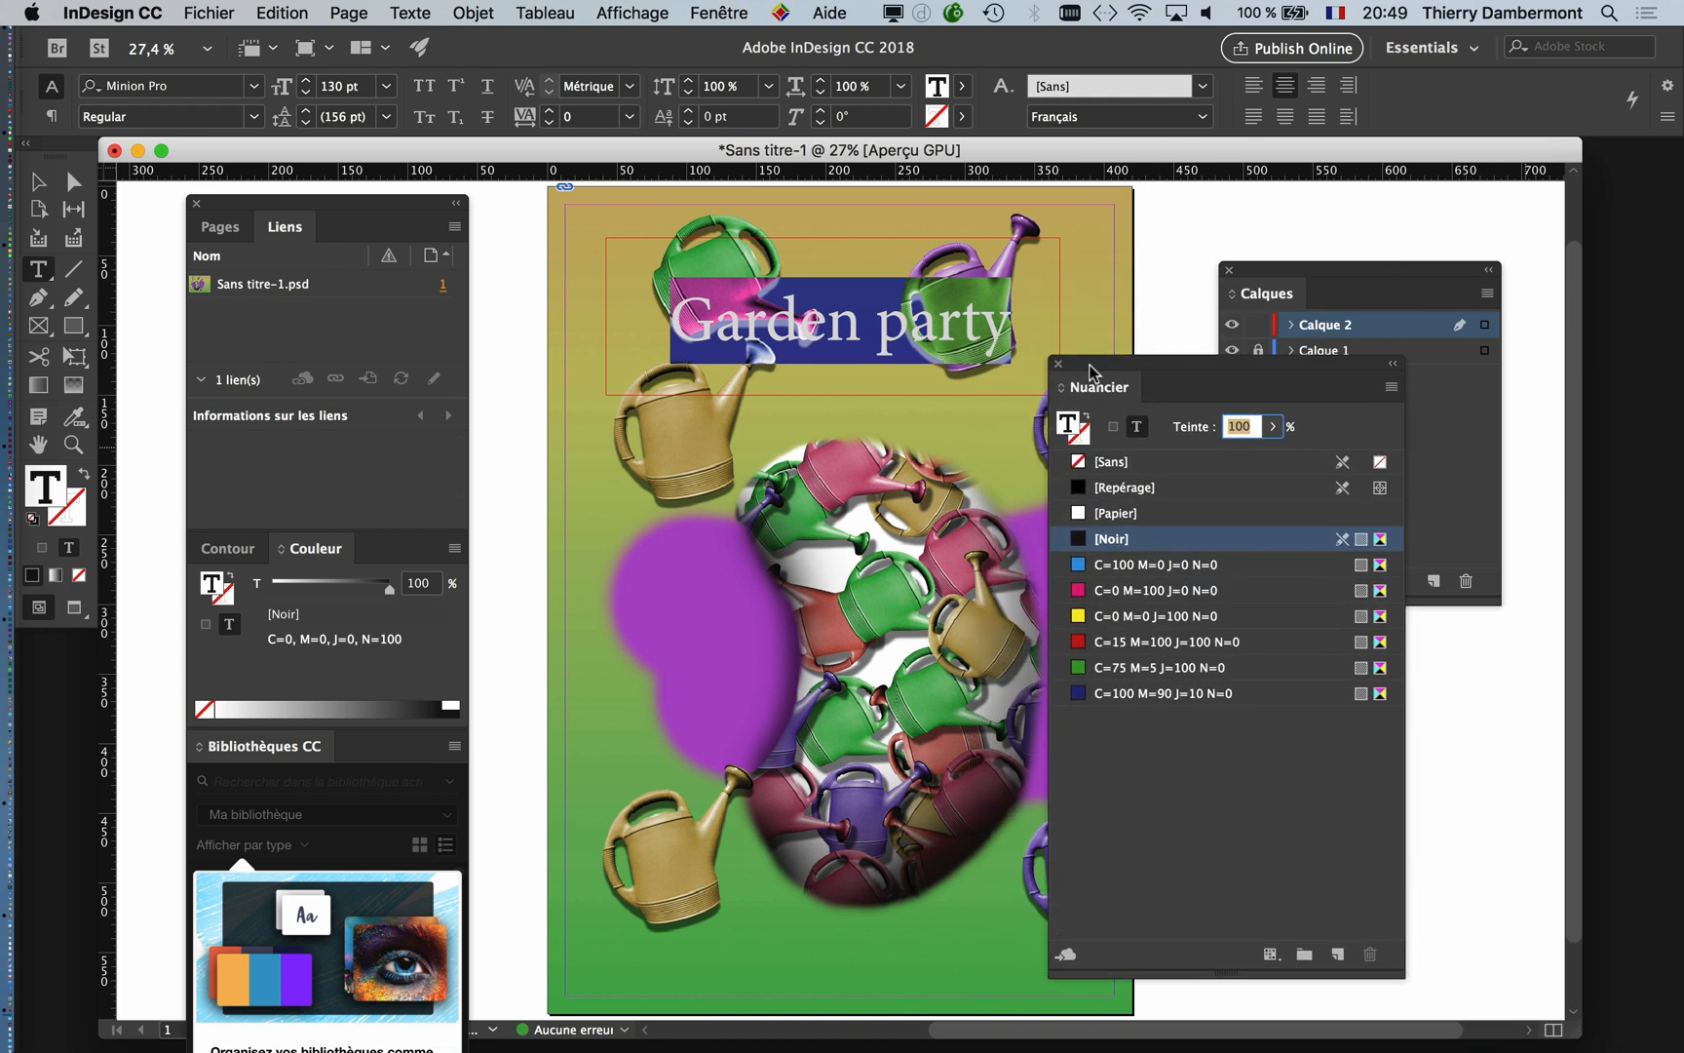
left_click(1129, 514)
left_click(1229, 270)
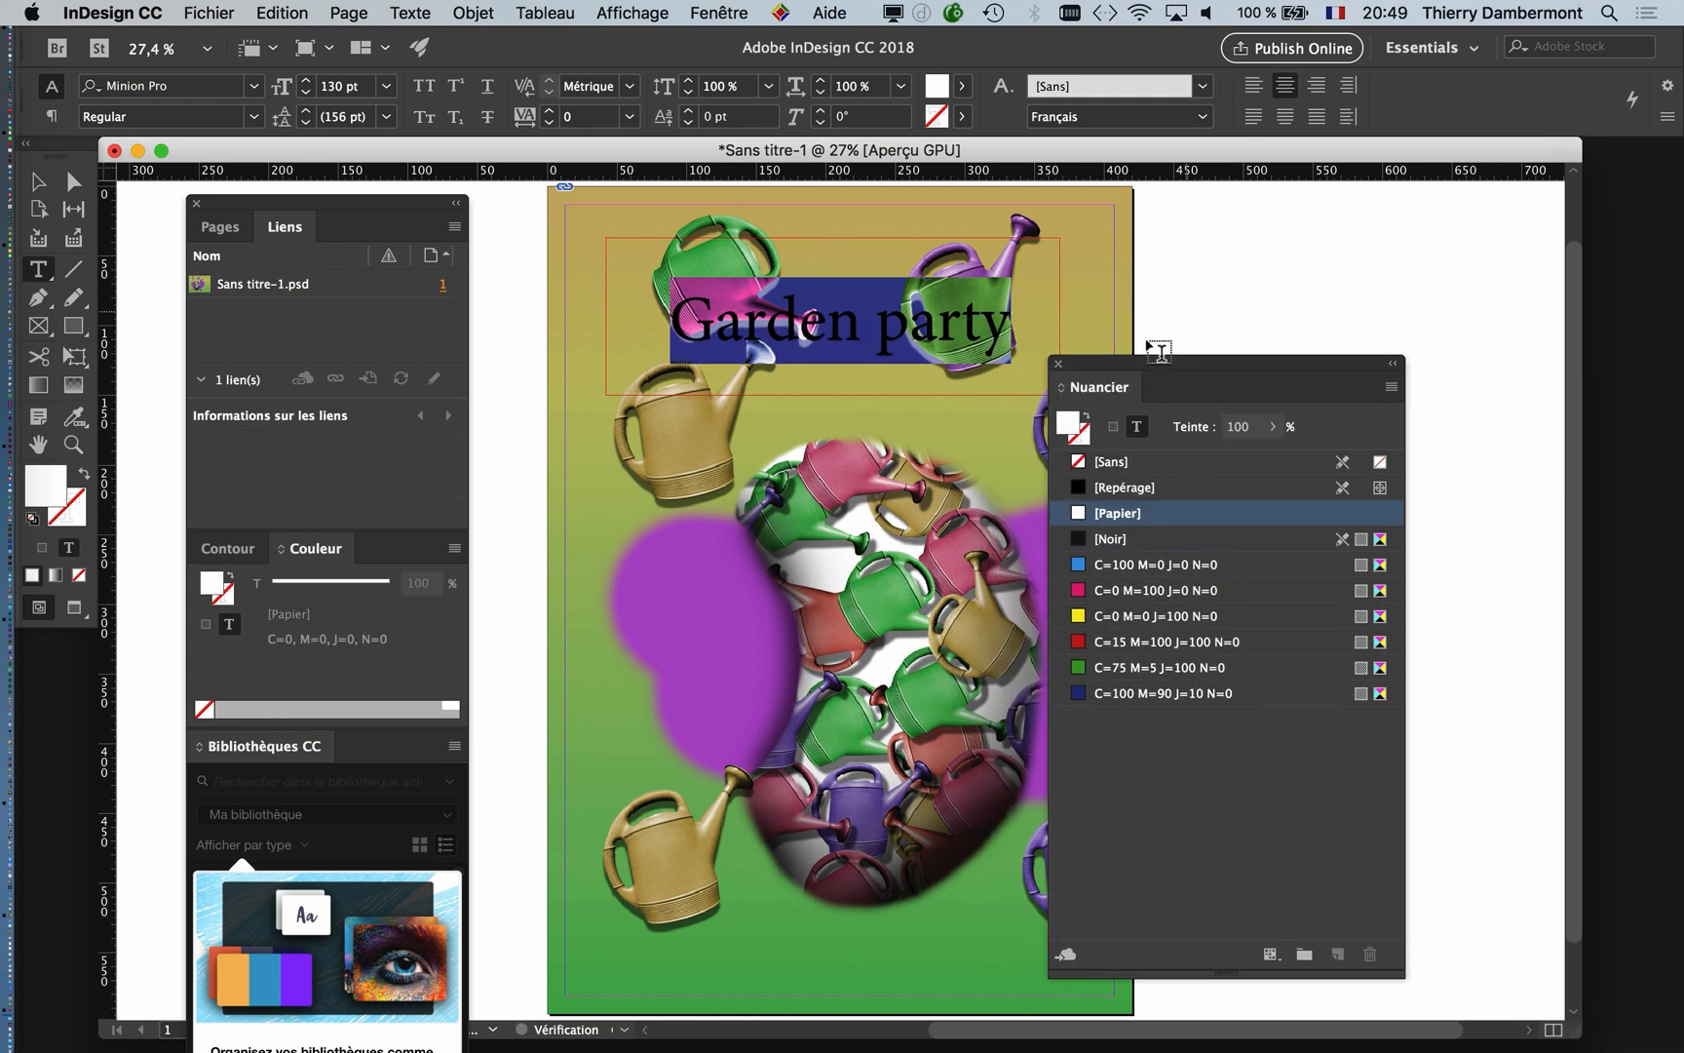
left_click_drag(1119, 368, 1295, 273)
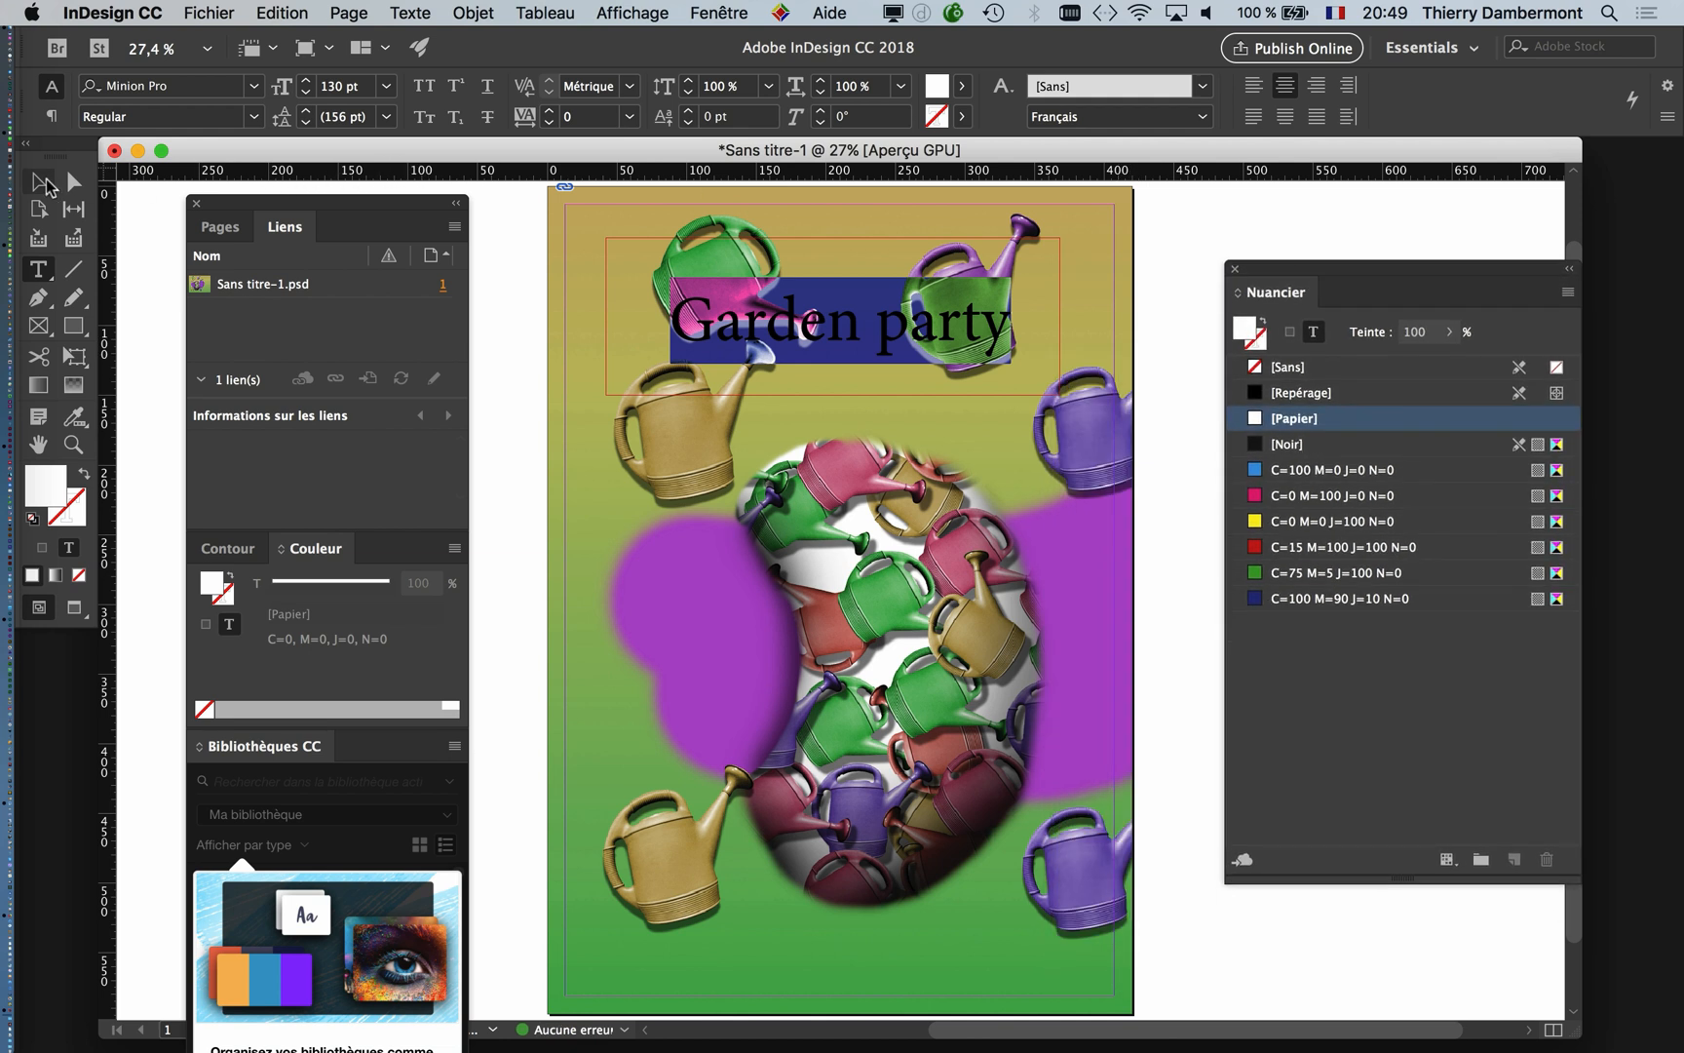
left_click(39, 181)
left_click(1236, 228)
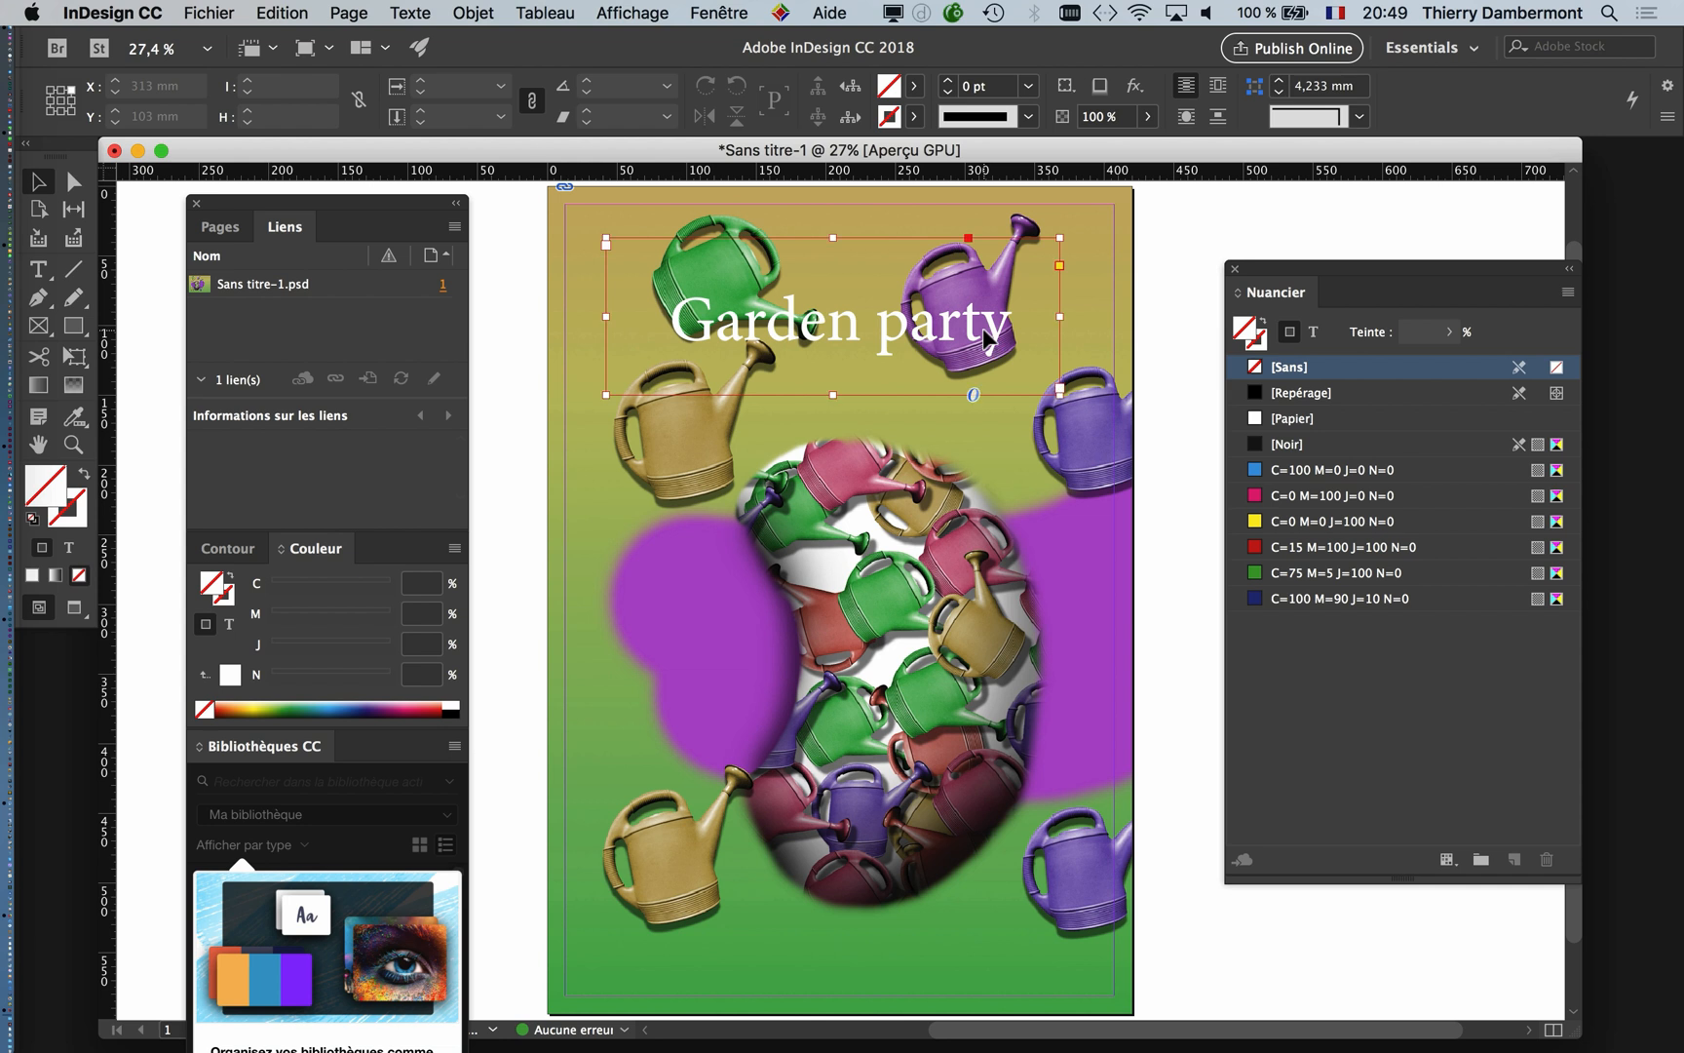
Step: Add an Ombre portée effect to the title's text frame with its default settings and the preview enabled
left_click(487, 12)
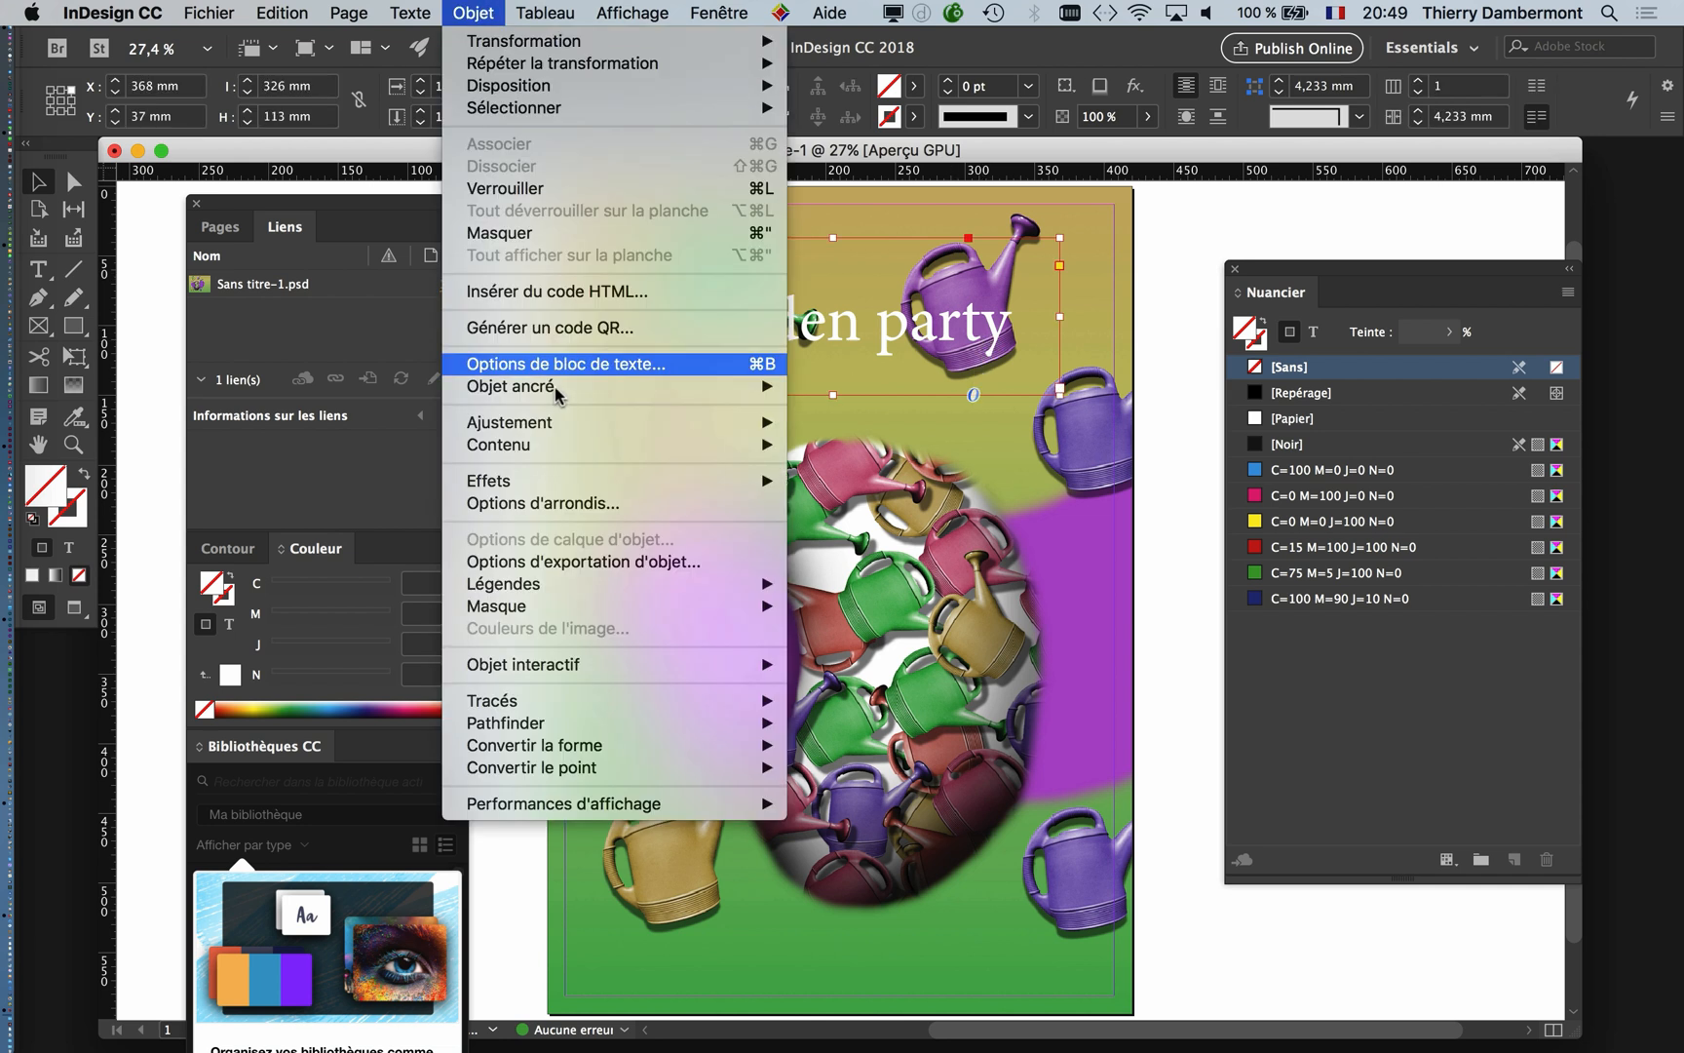
mouse_move(760, 482)
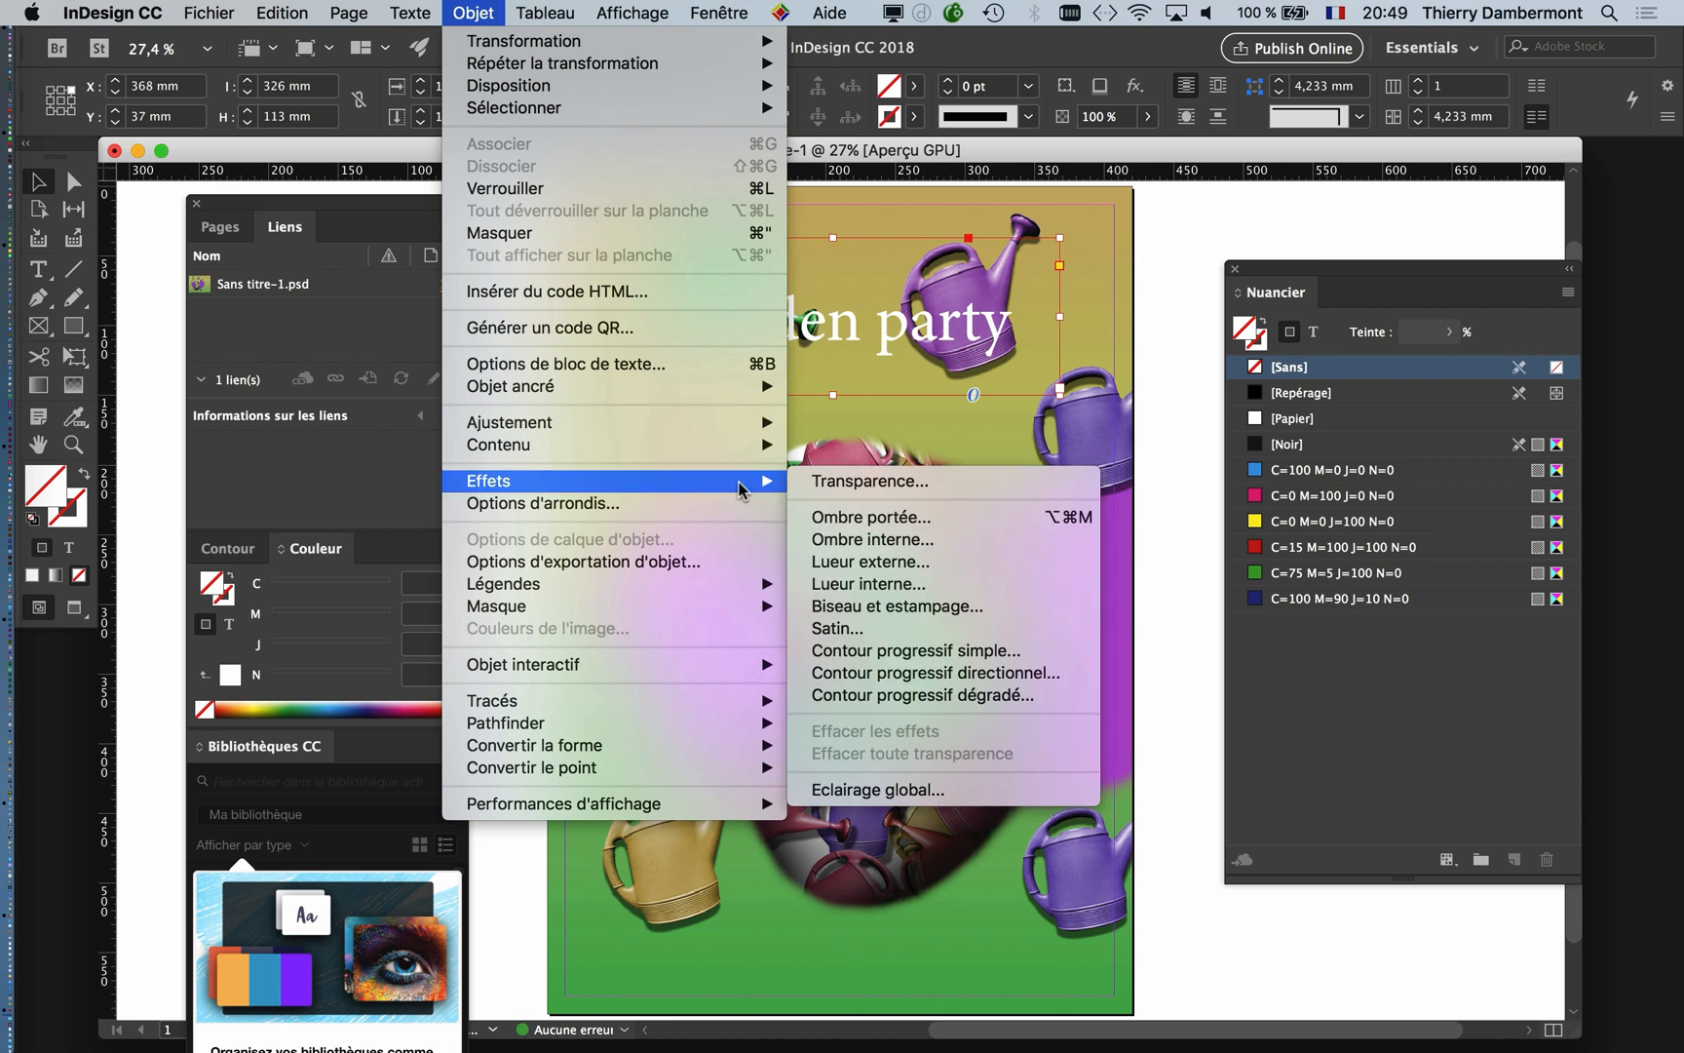
left_click(952, 523)
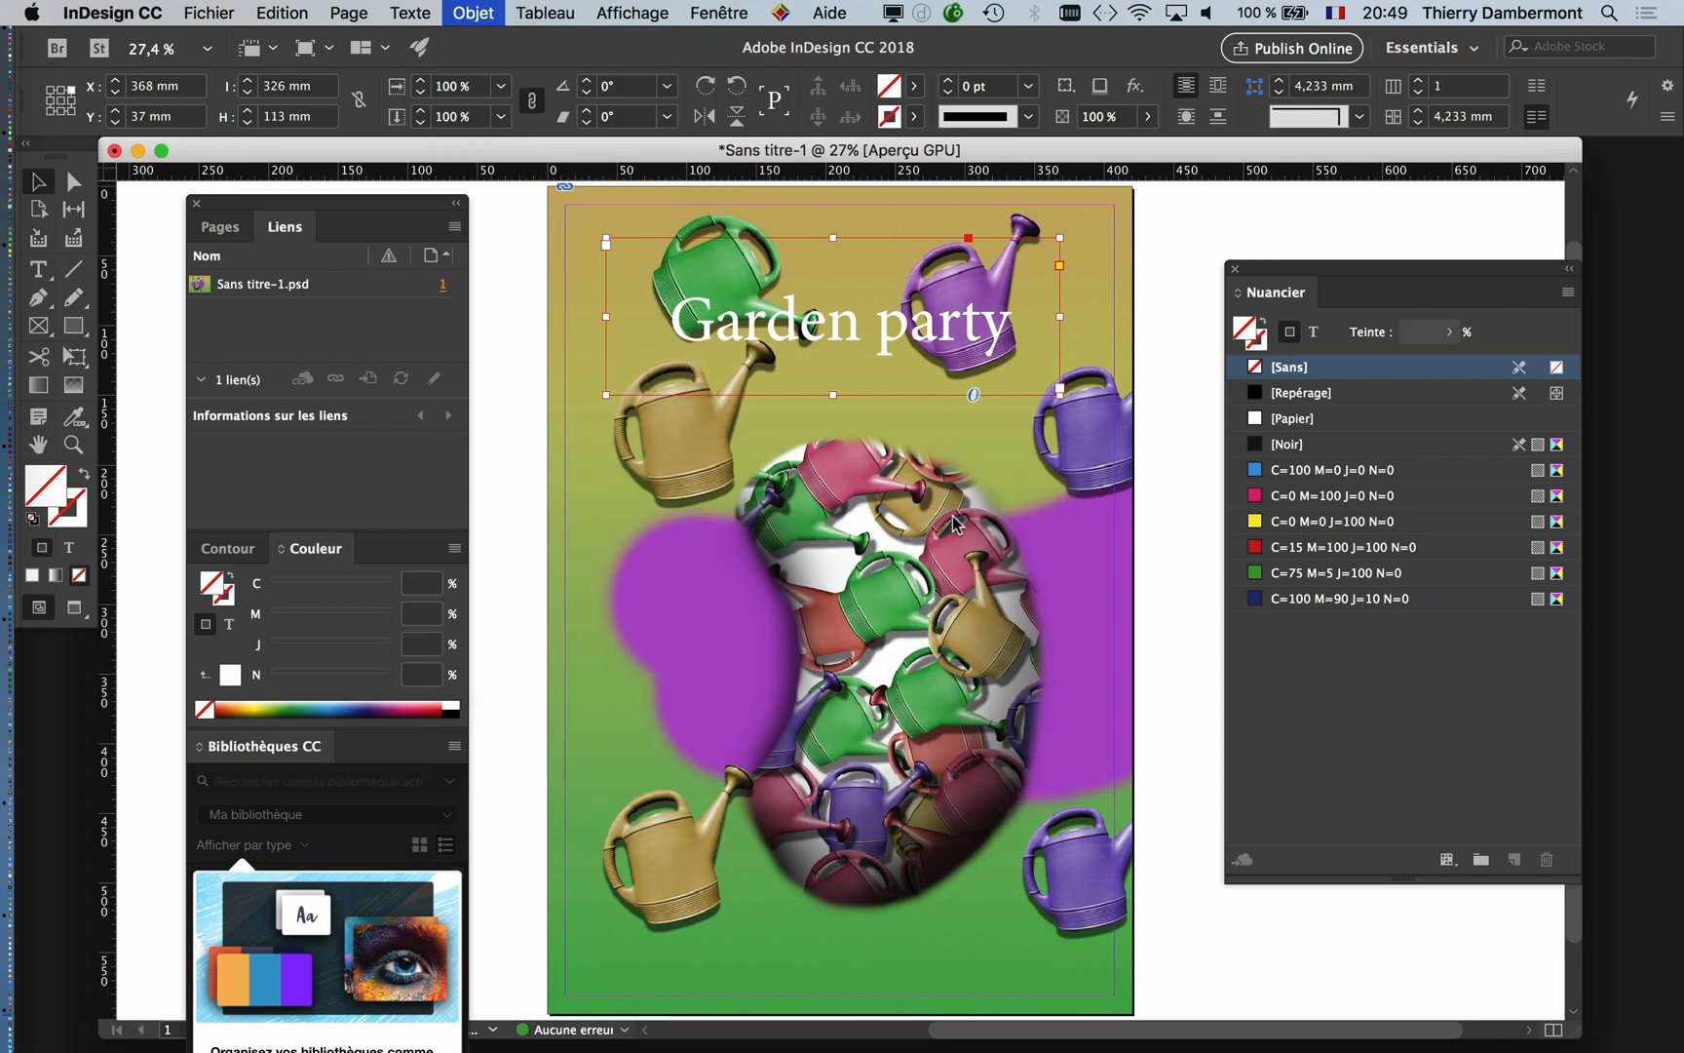
left_click_drag(987, 297, 1046, 458)
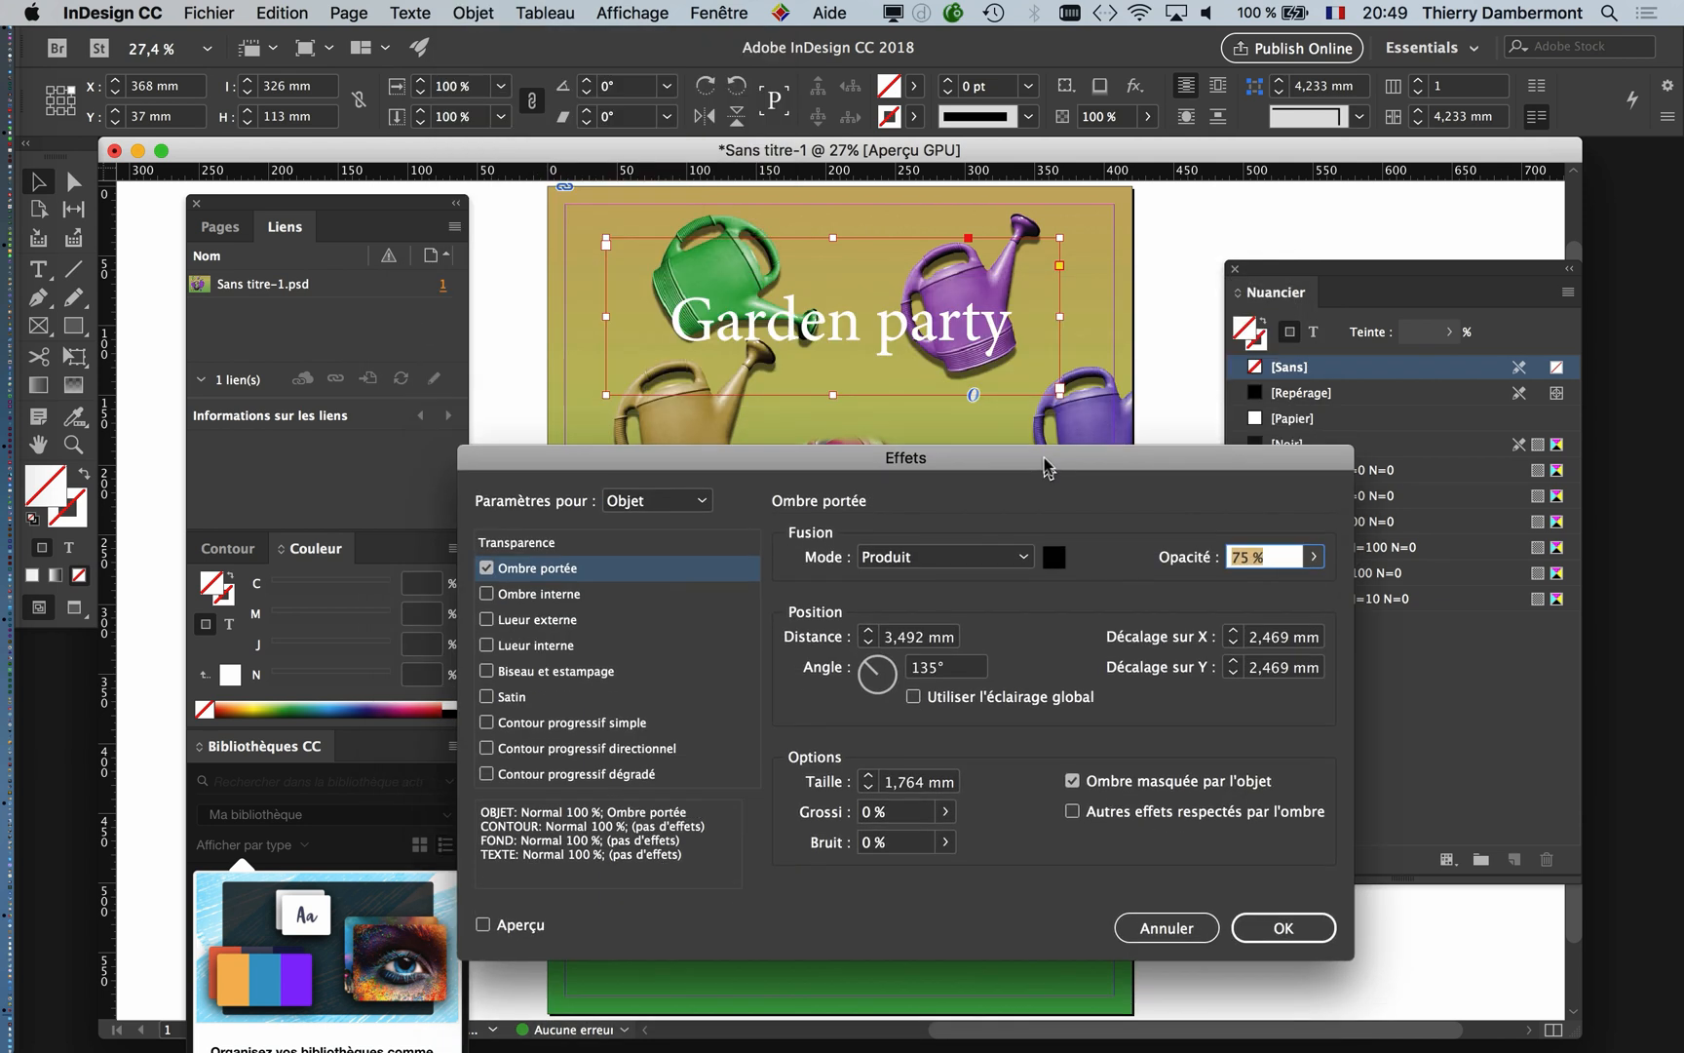
left_click(514, 921)
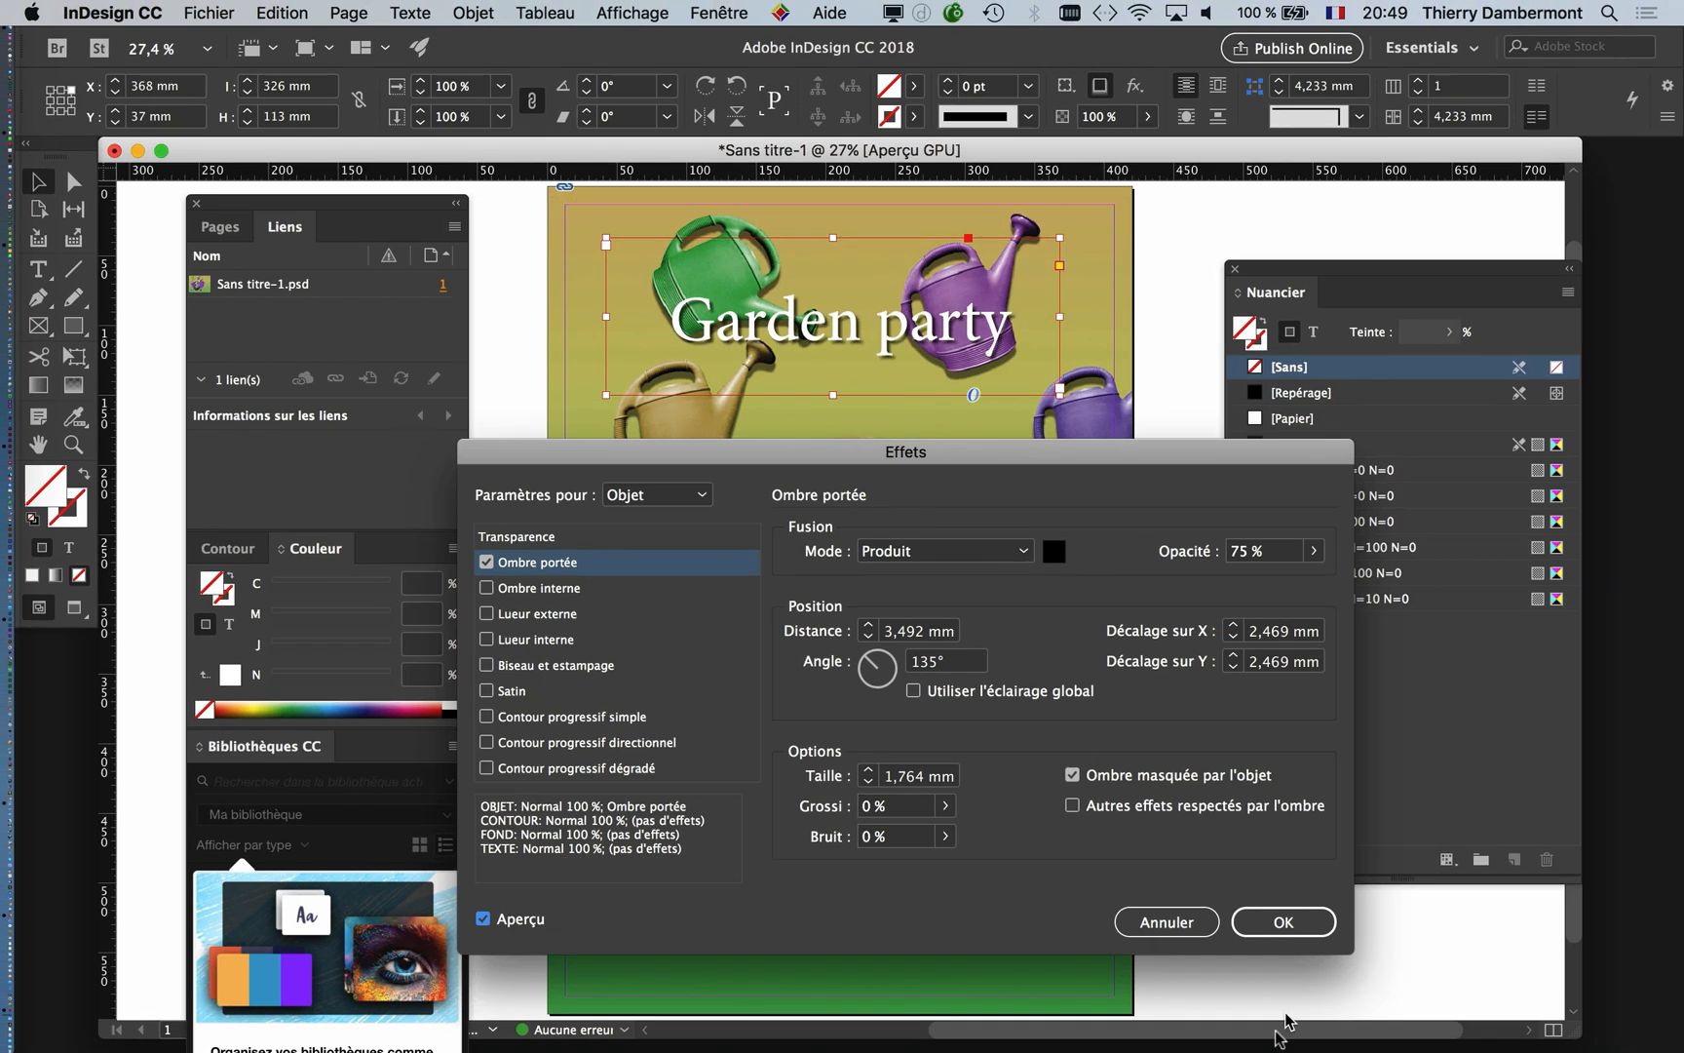
left_click(1284, 922)
Step: Fit the title frame to its text, then enlarge and reposition it at about 369 by 48 mm across the upper poster
double_click(1058, 394)
key("e")
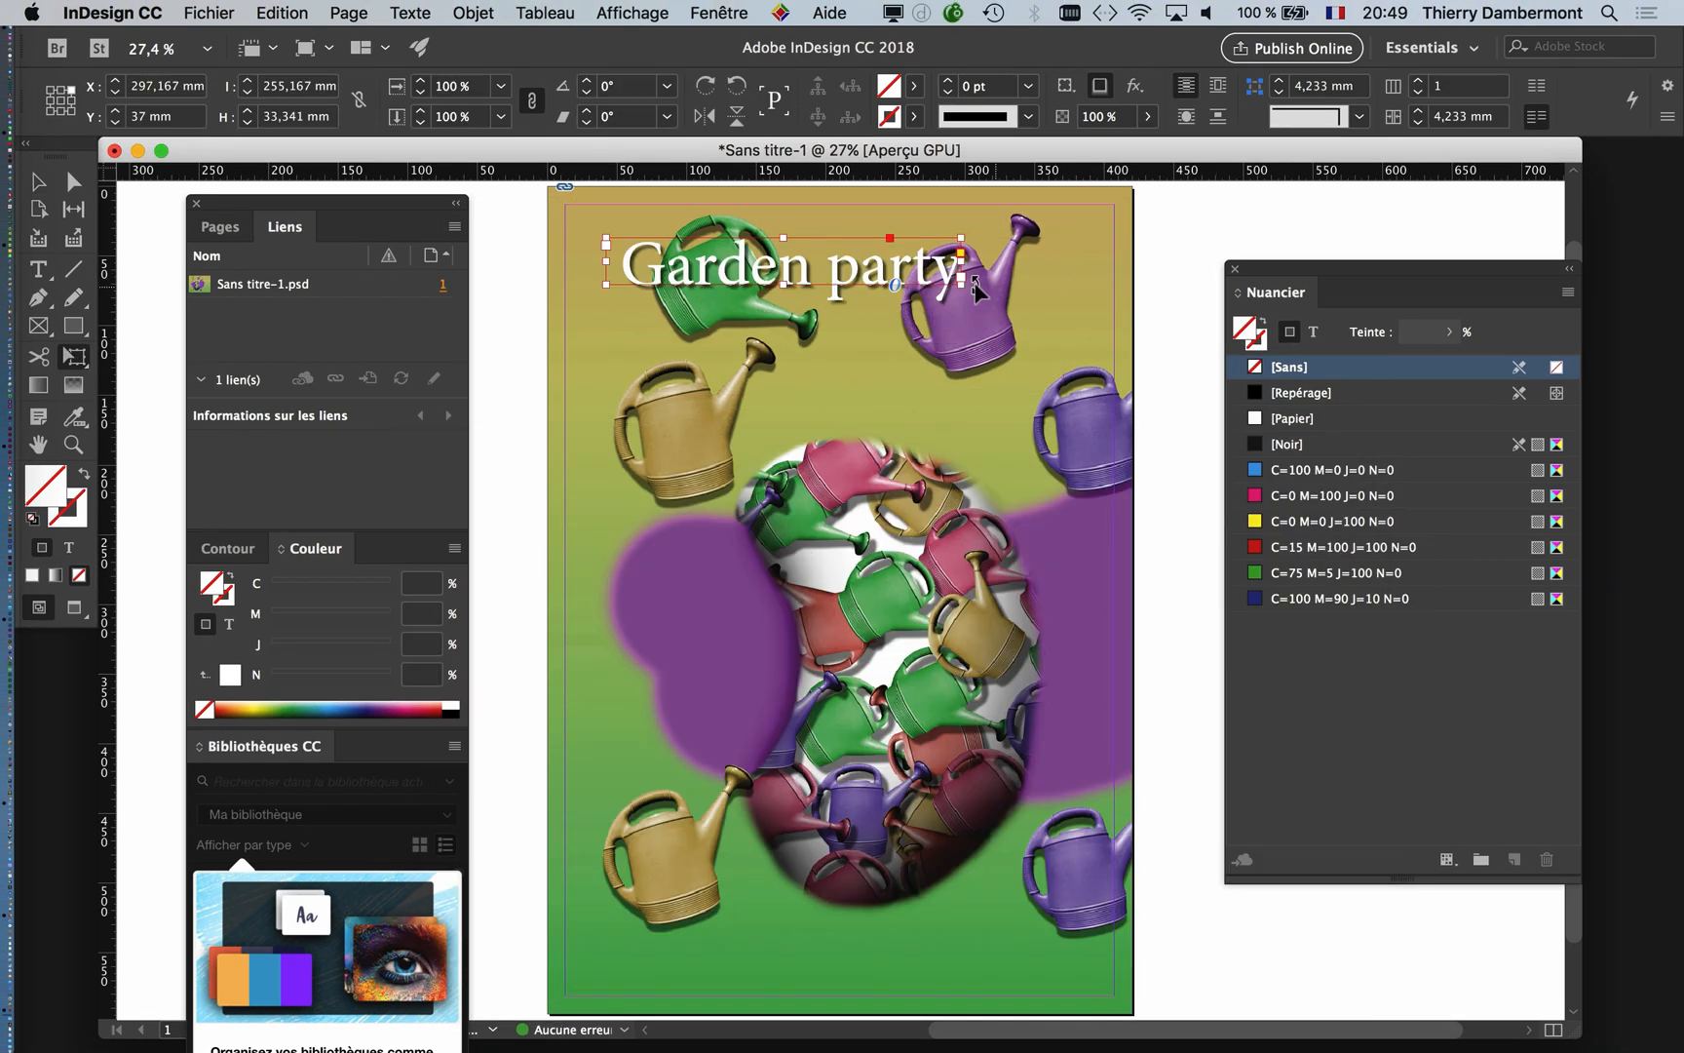
left_click_drag(962, 285, 1071, 299)
left_click_drag(820, 284, 862, 351)
left_click_drag(1115, 290, 1086, 305)
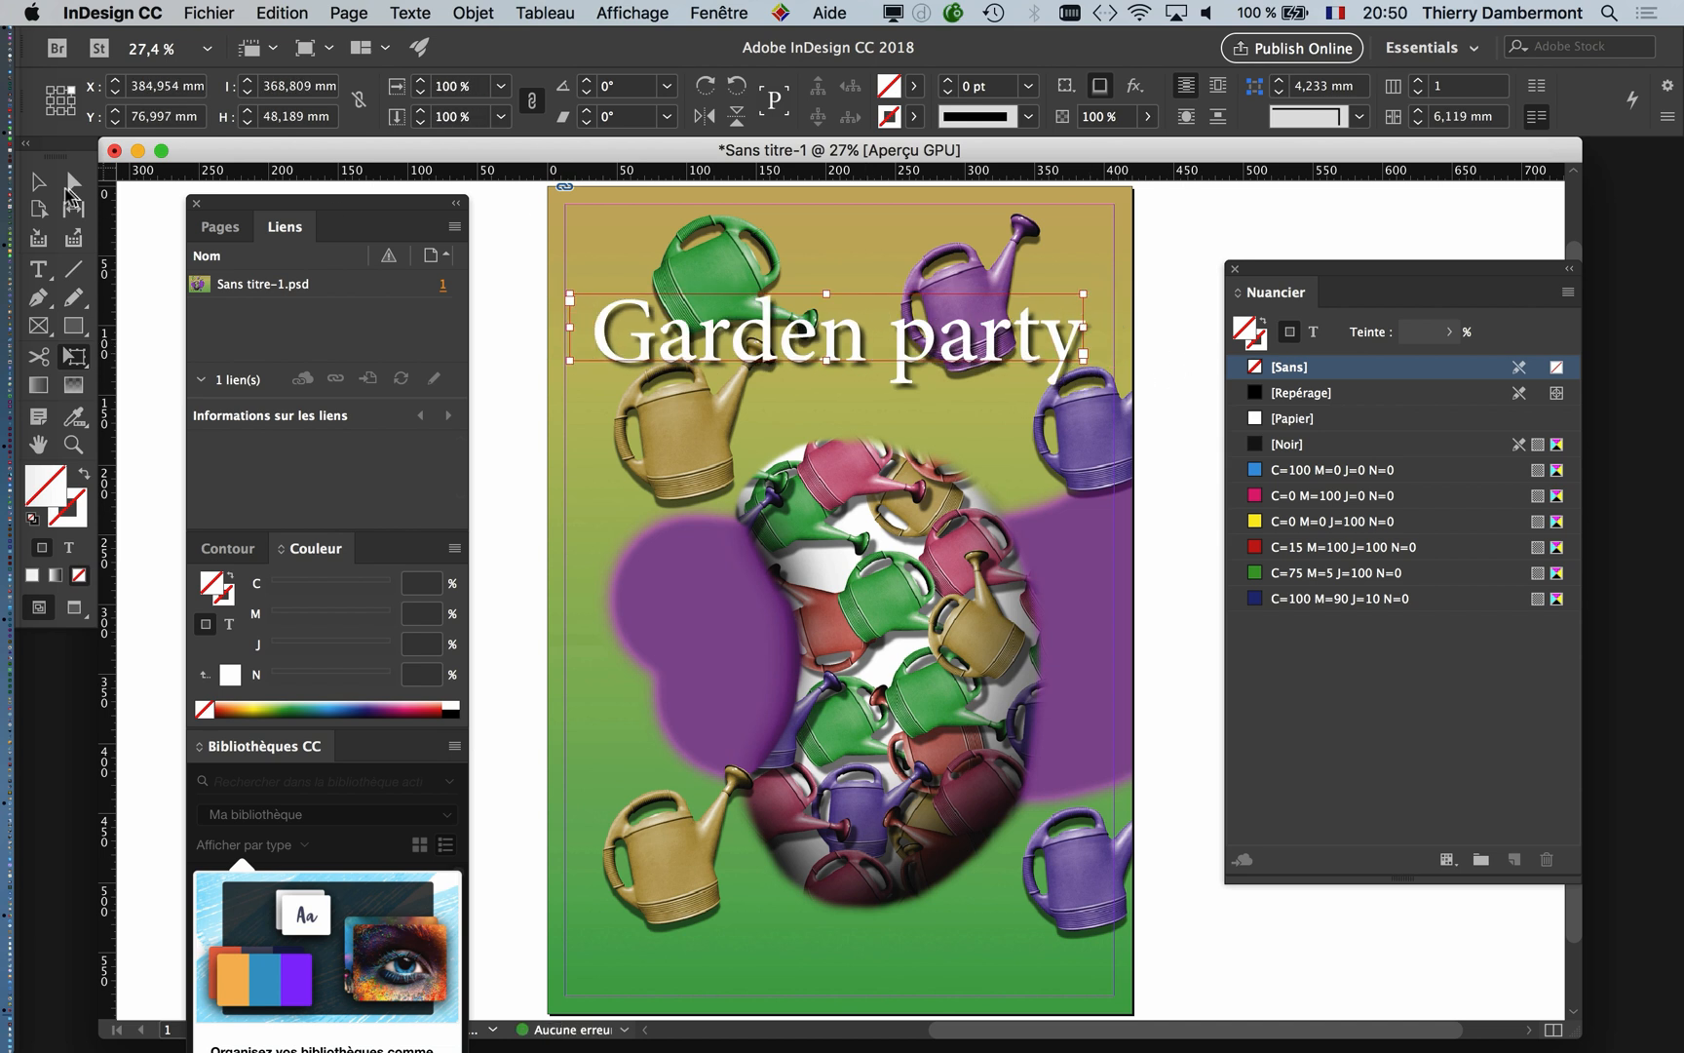
Step: Duplicate the "Garden party" frame over the poster's middle and replace the copy's text with "at the Arrosoir discotheque"
left_click(40, 182)
left_click_drag(892, 332, 918, 592)
left_click(48, 270)
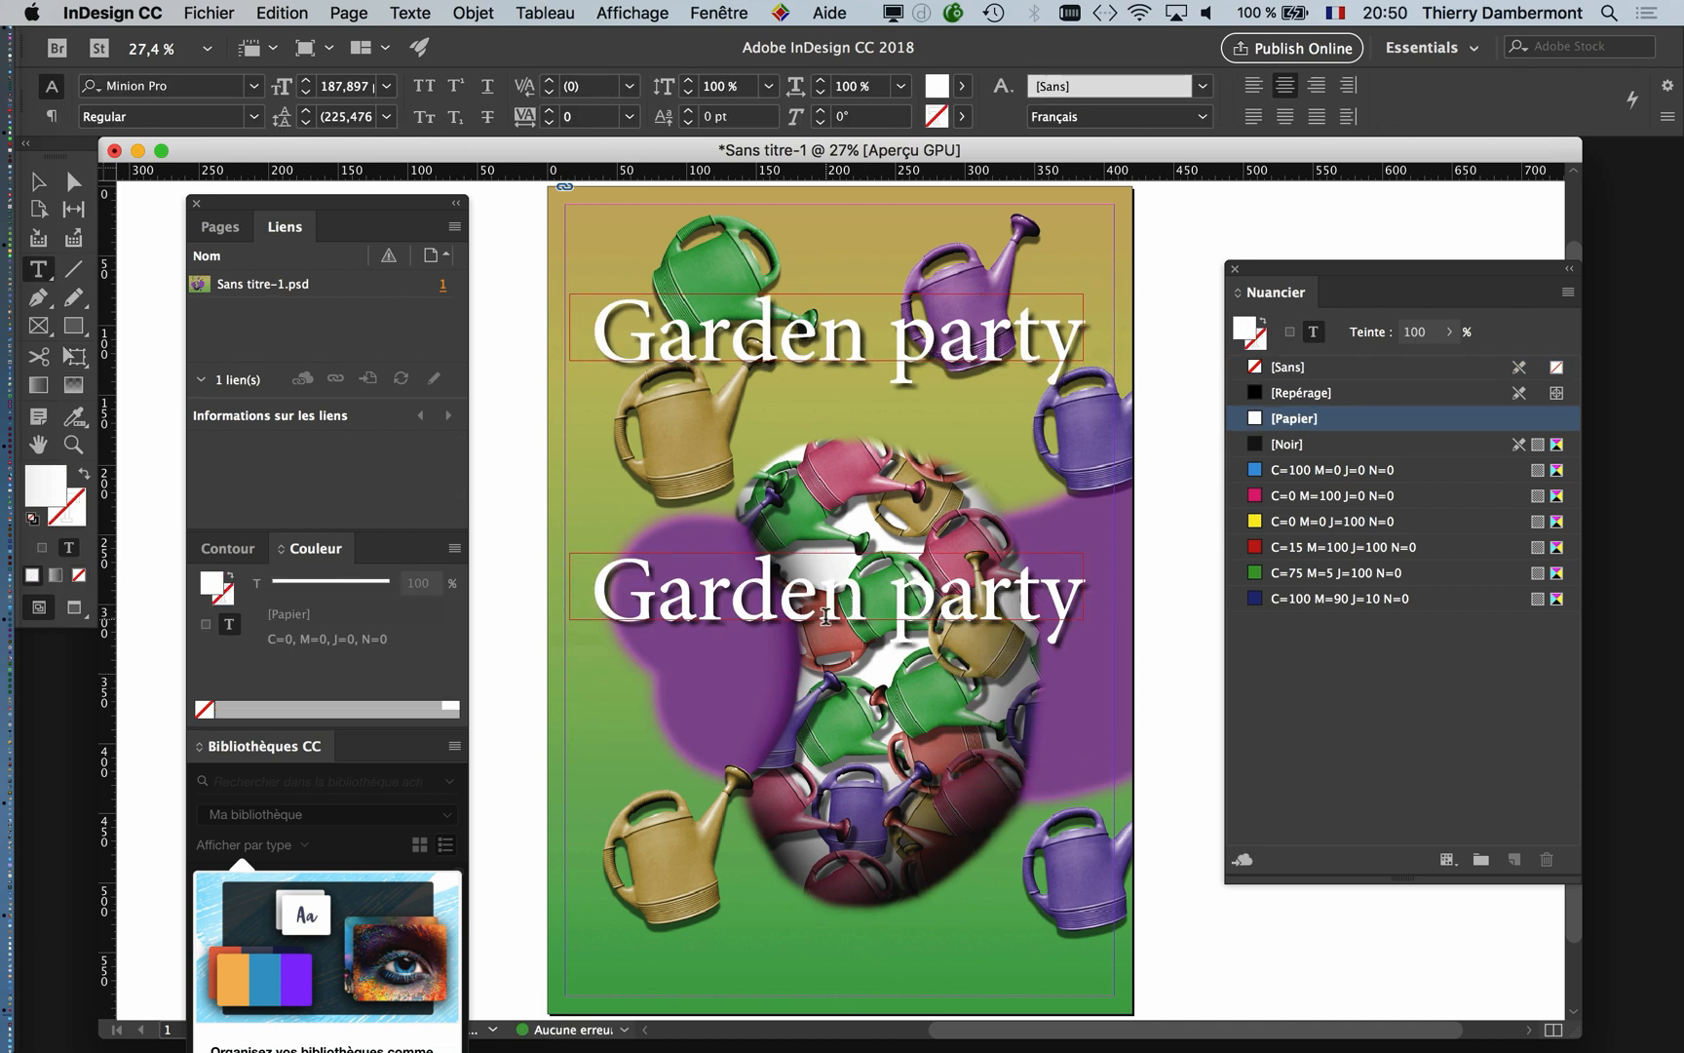
left_click_drag(606, 582, 1142, 625)
type("at the Arro")
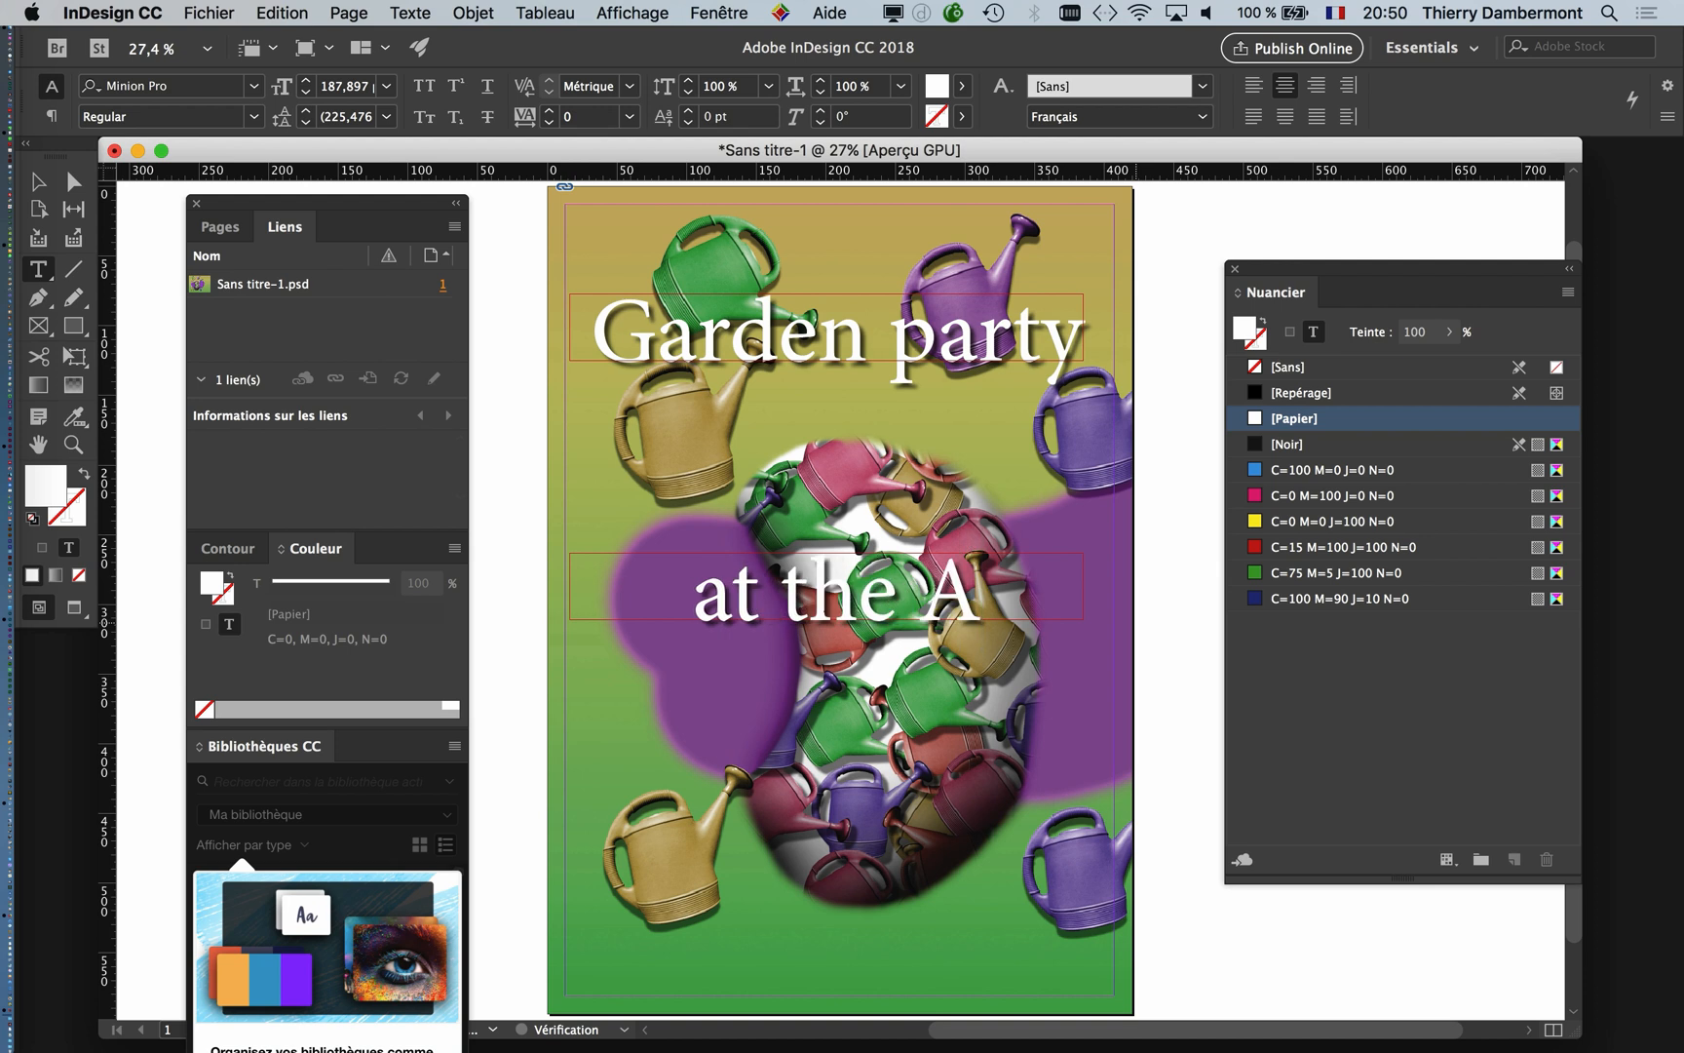
Step: Extend the lower text frame downward to a height of 168 mm and display the character settings
left_click(40, 182)
left_click_drag(1083, 620, 1084, 787)
left_click(741, 12)
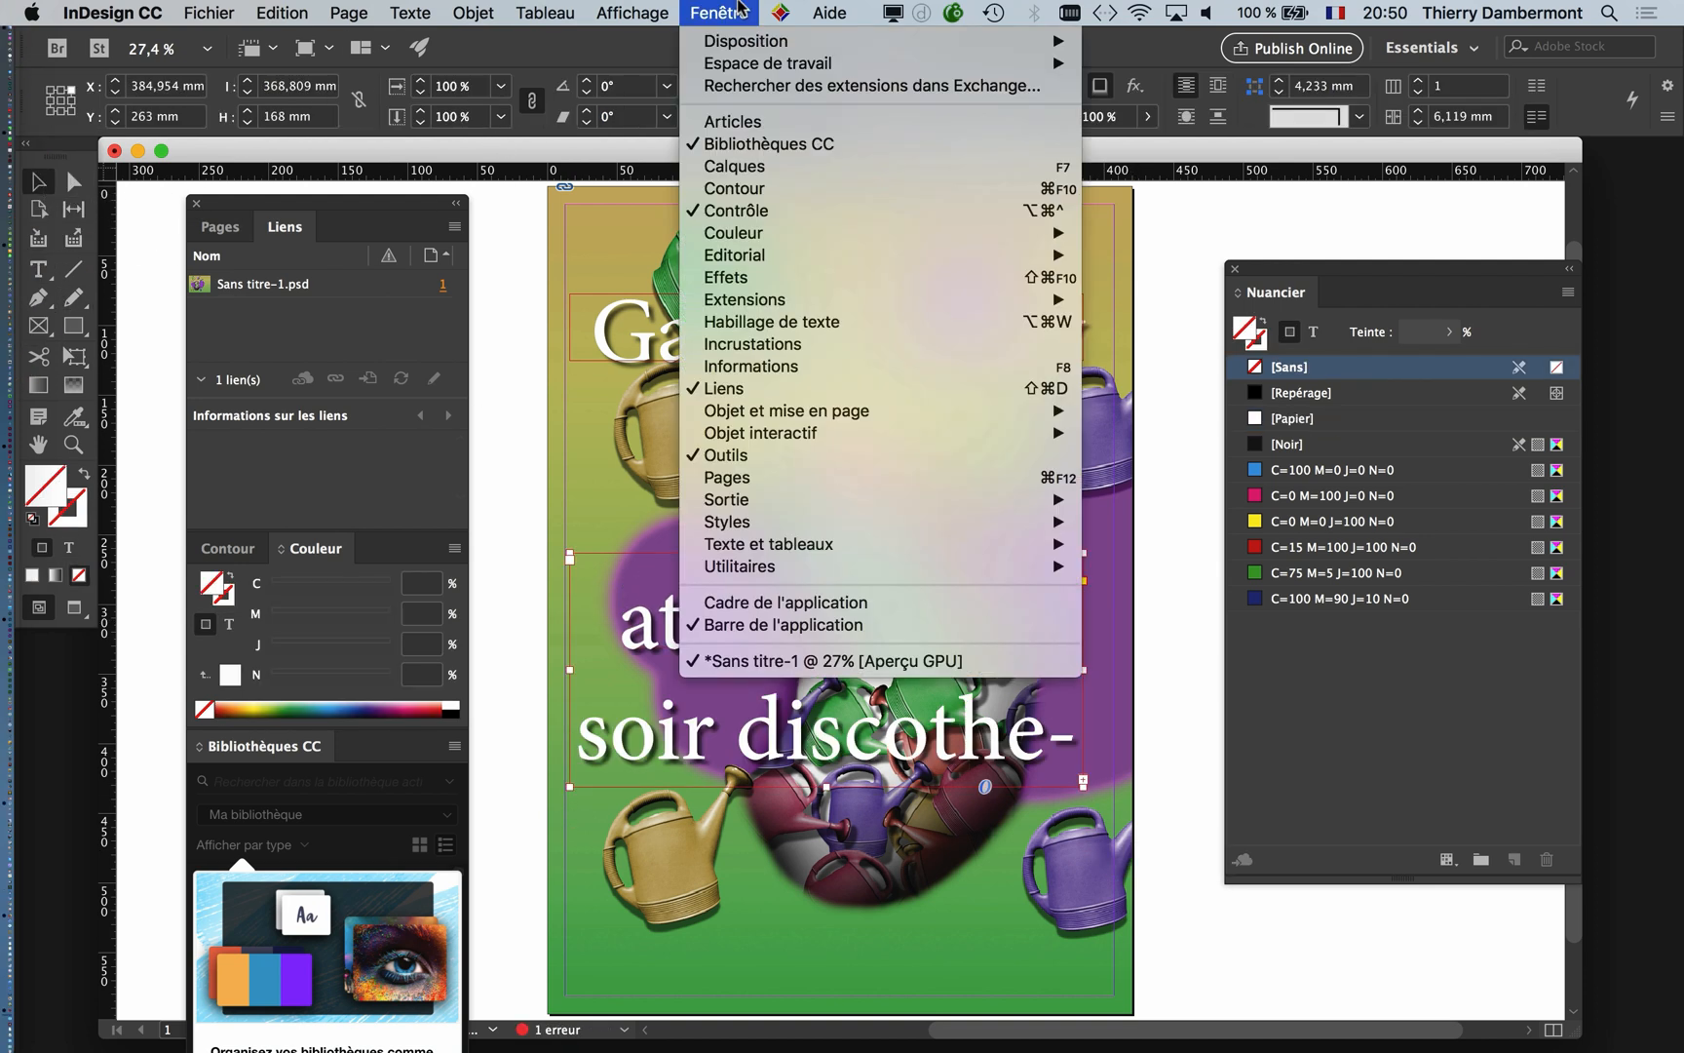
mouse_move(410, 13)
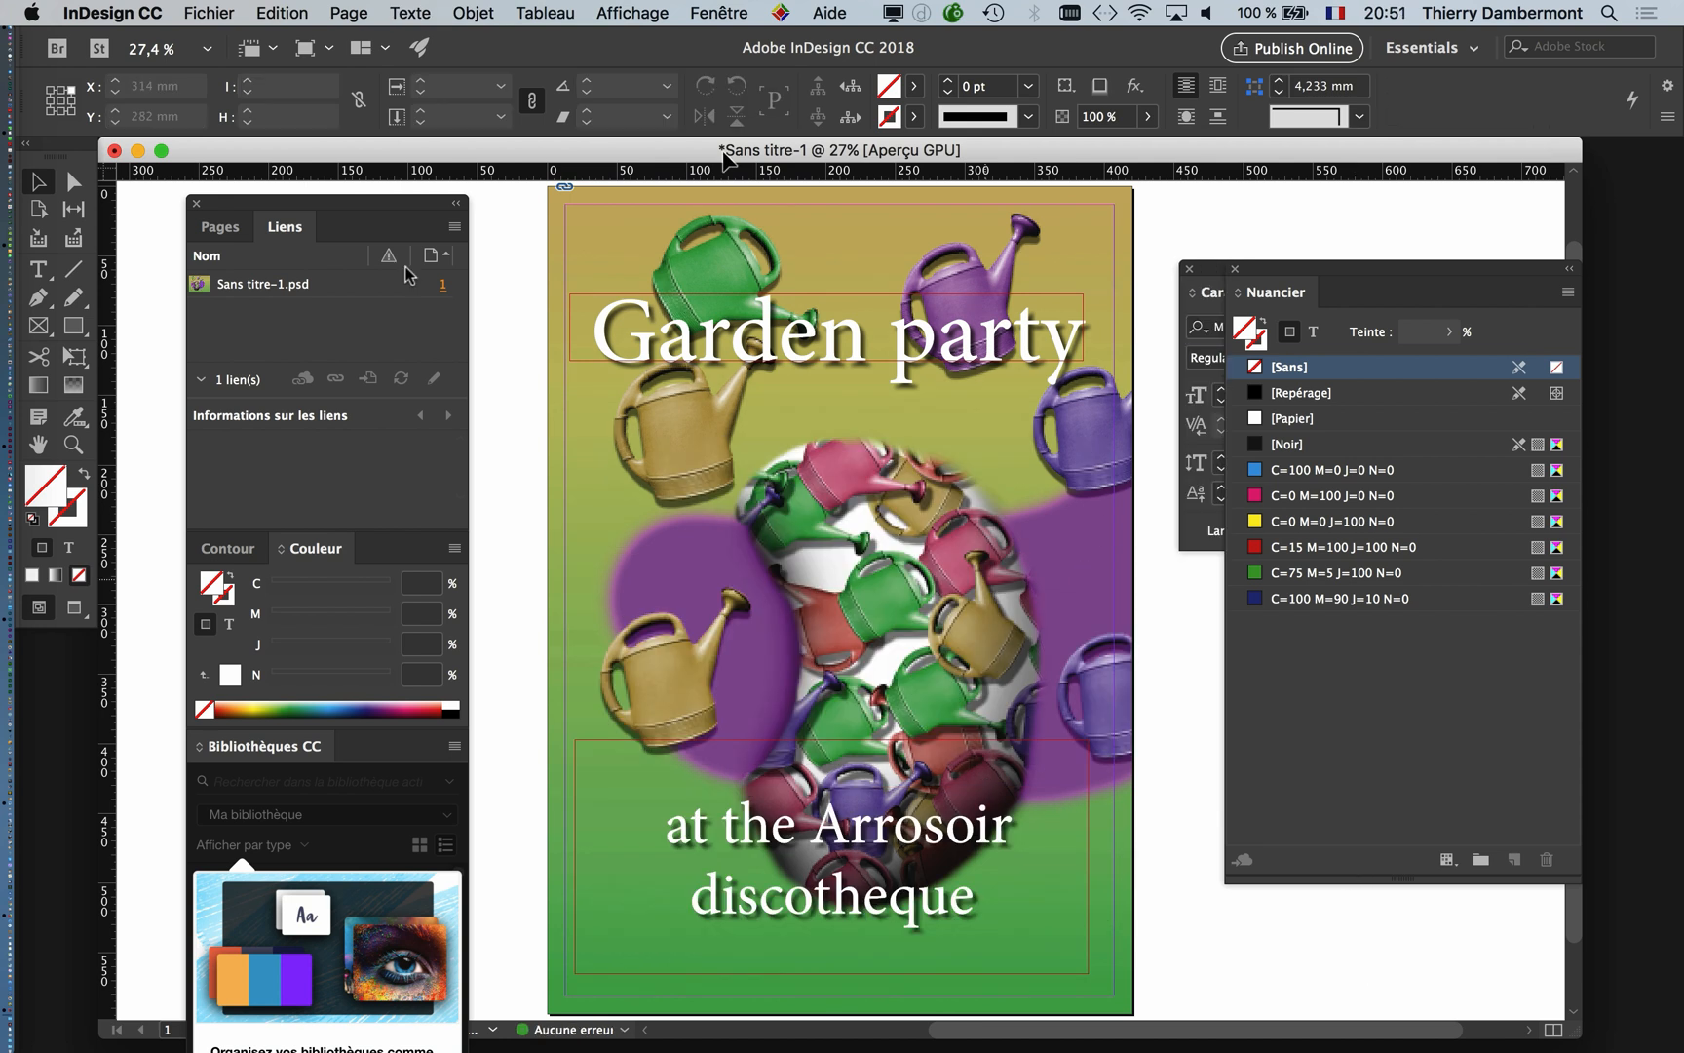
Step: Switch to Photoshop, collapse Groupe 1 copie 5 and hide the five other watering can groups
key("super+Tab")
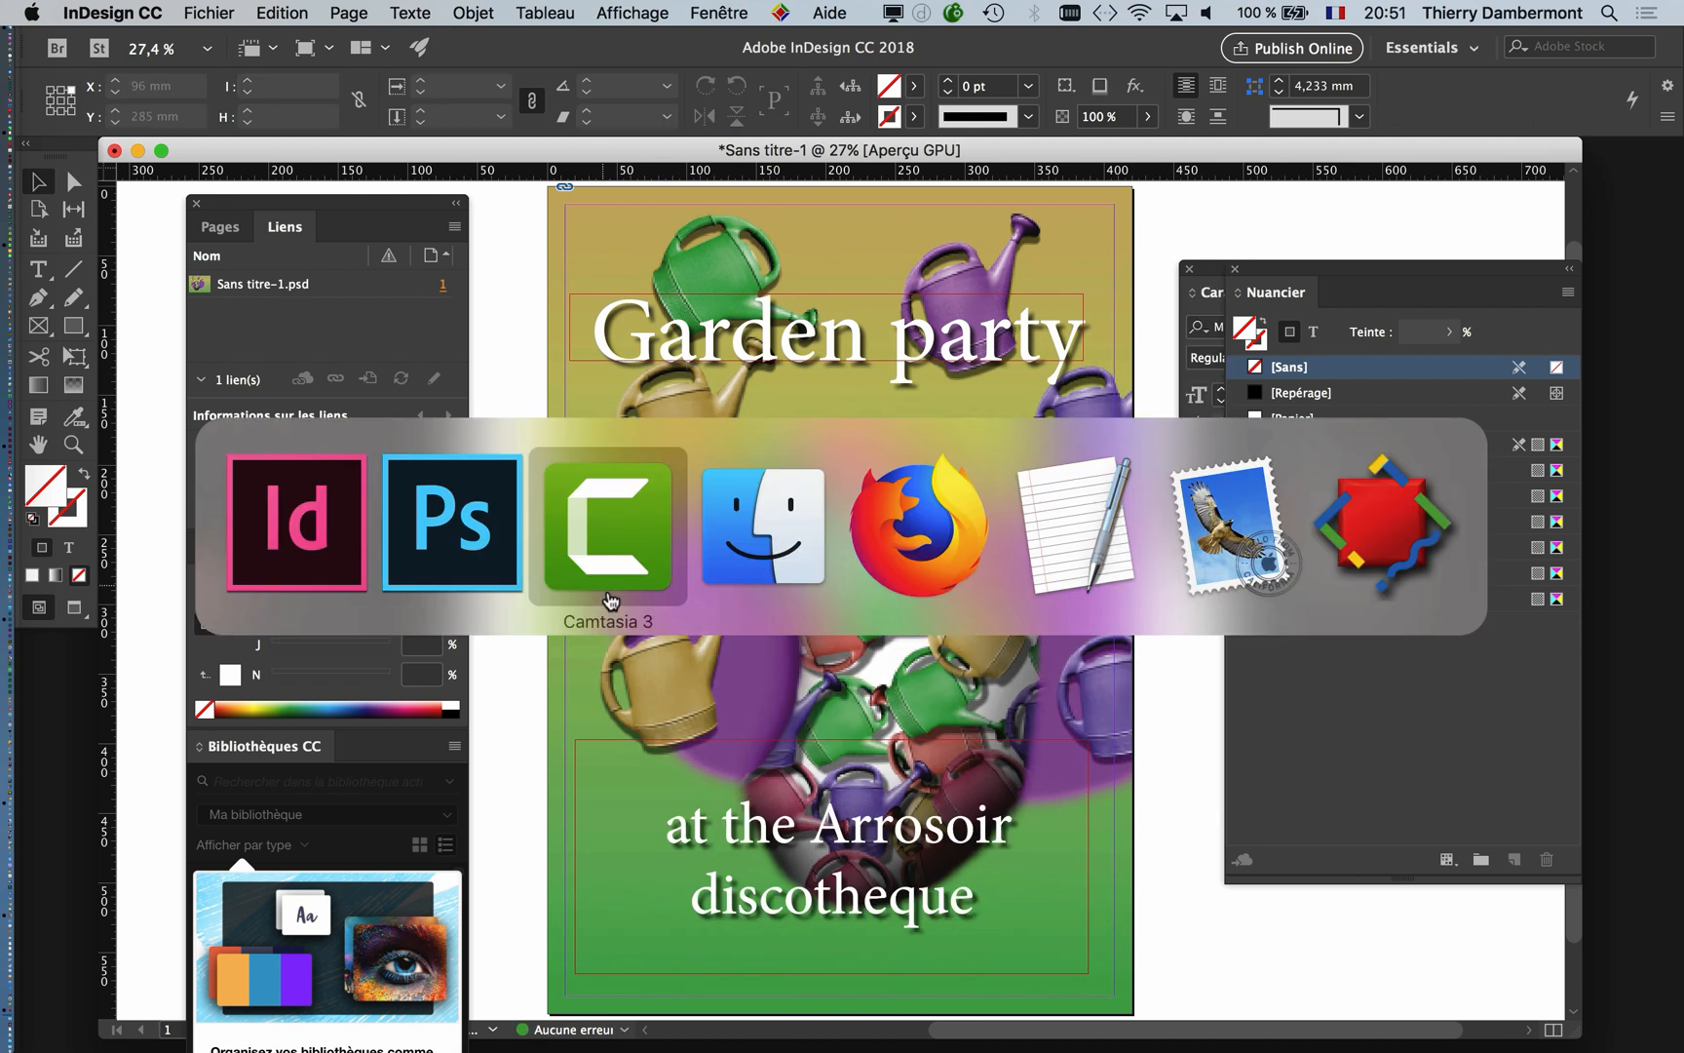
key("super+shift+Tab")
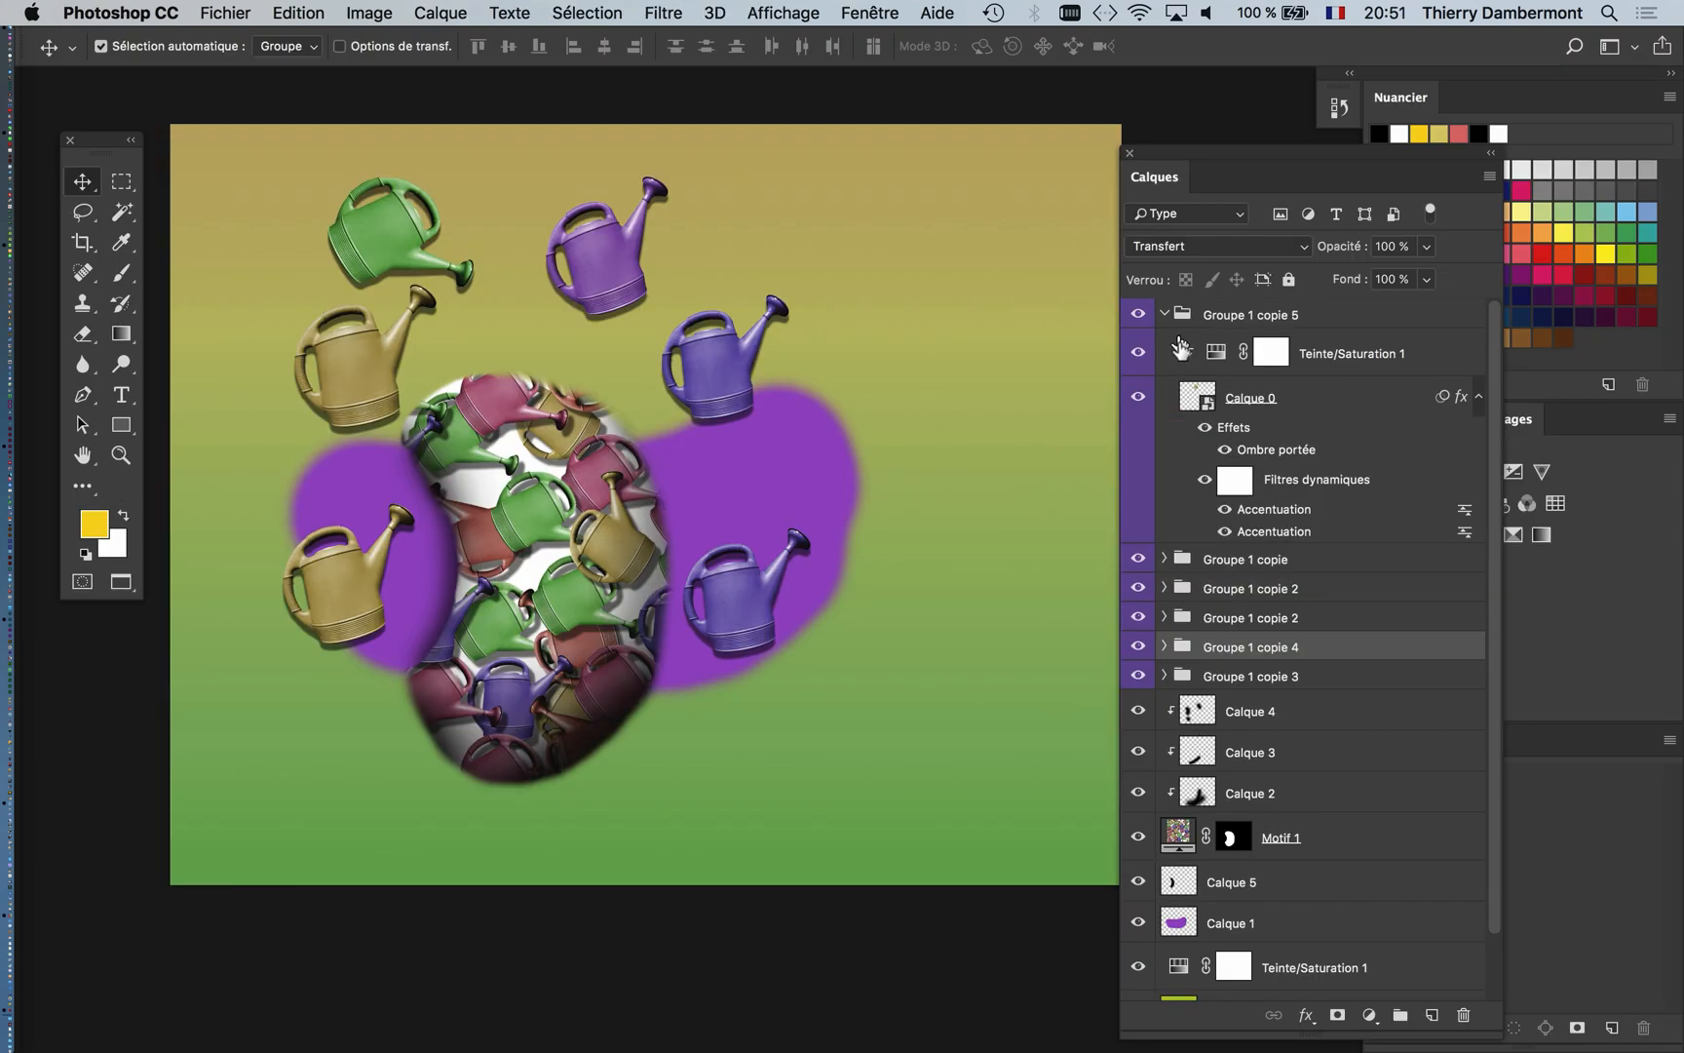
left_click(1162, 314)
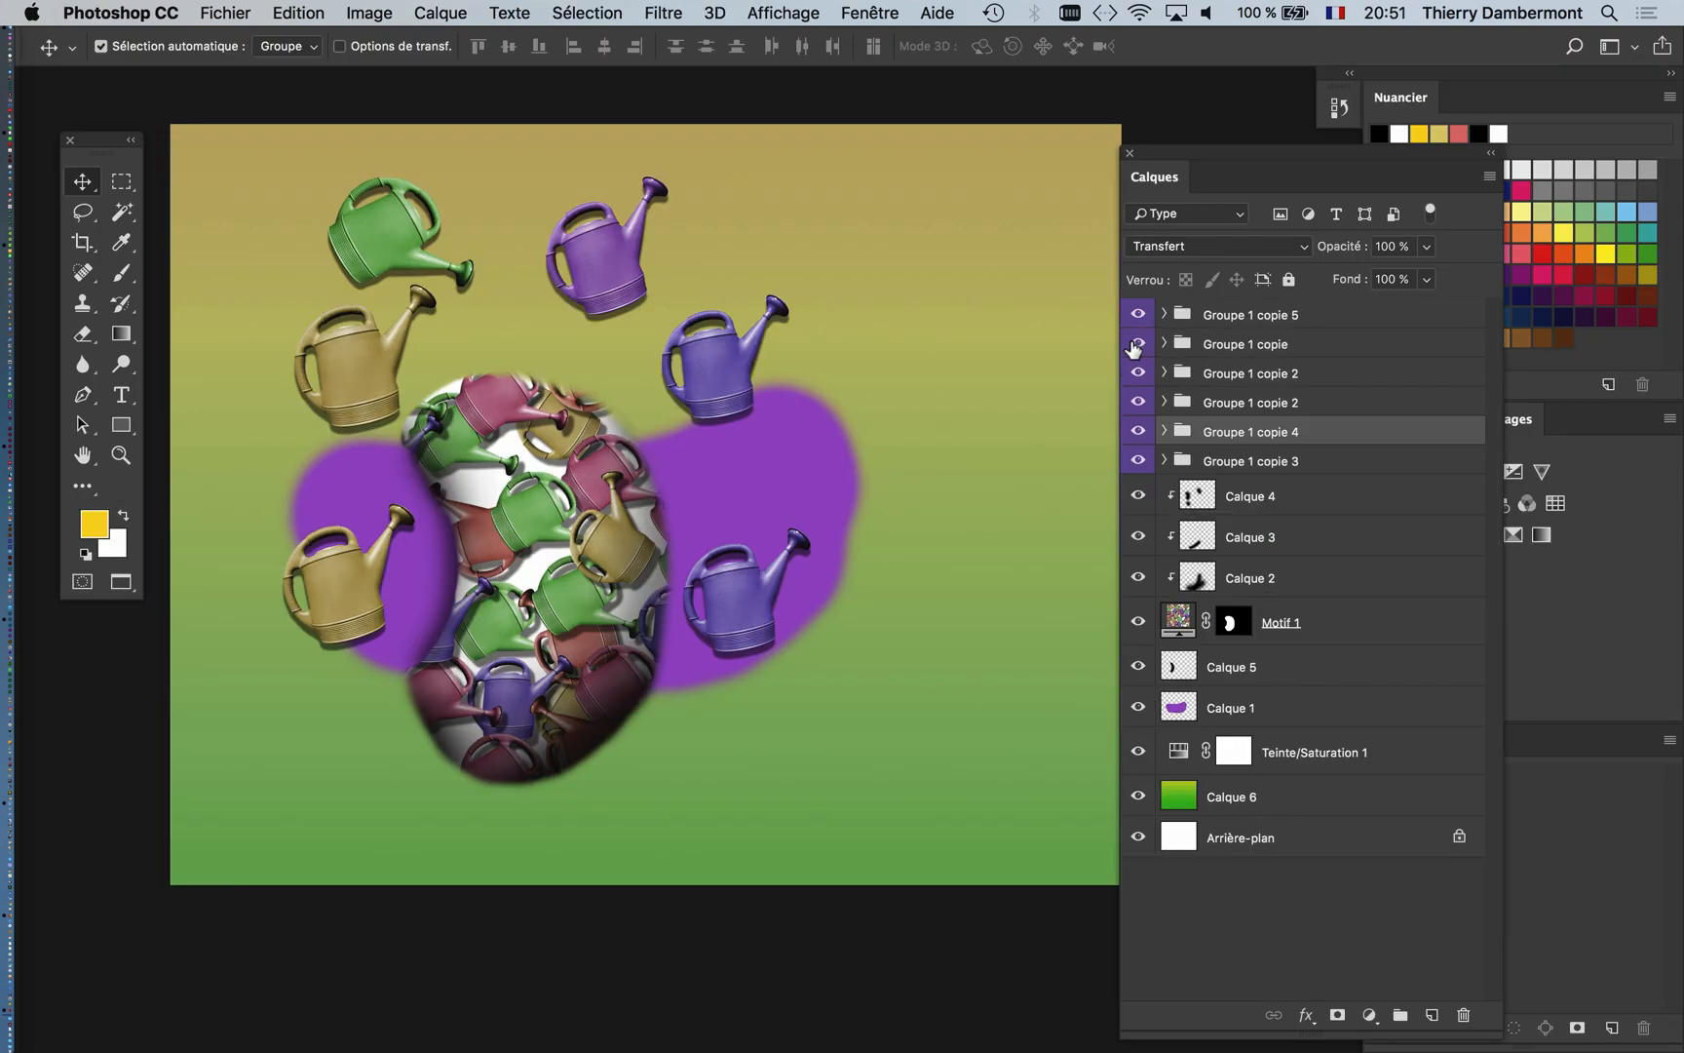
left_click_drag(1141, 450, 1137, 461)
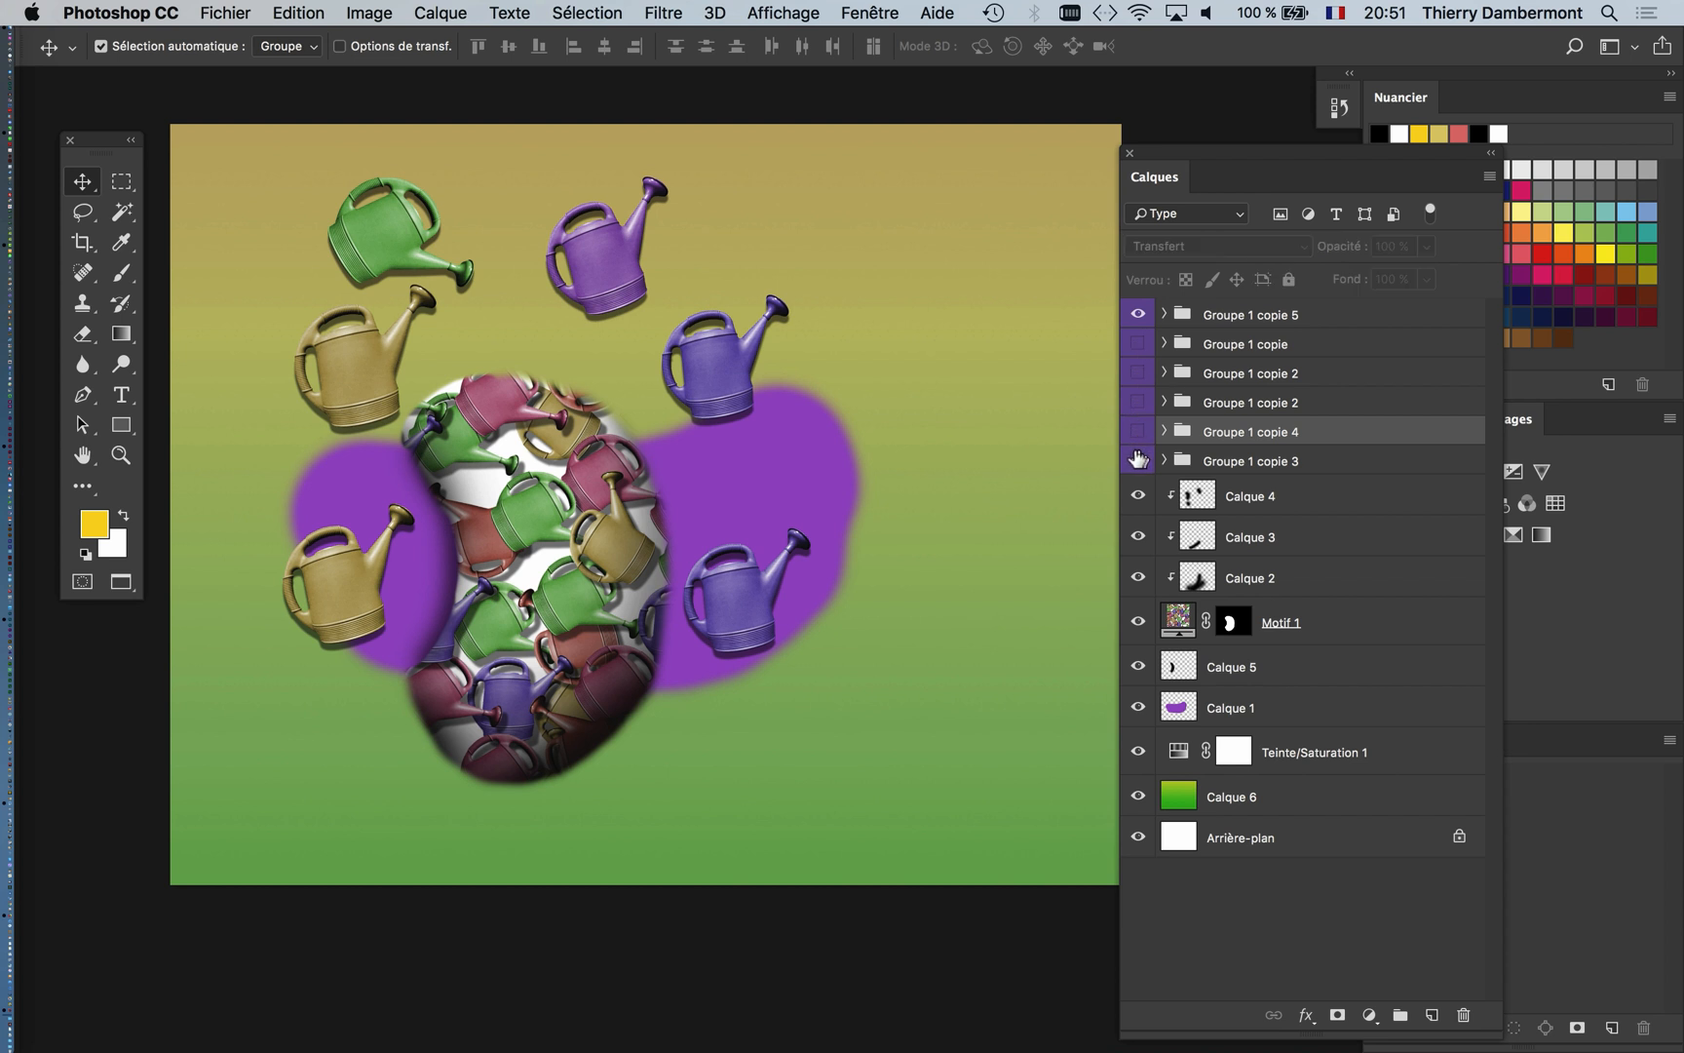
Step: Arrange the purple watering can and its duplicates in two vertical columns of four, one on each side of the bean shape
left_click_drag(600, 253, 312, 254)
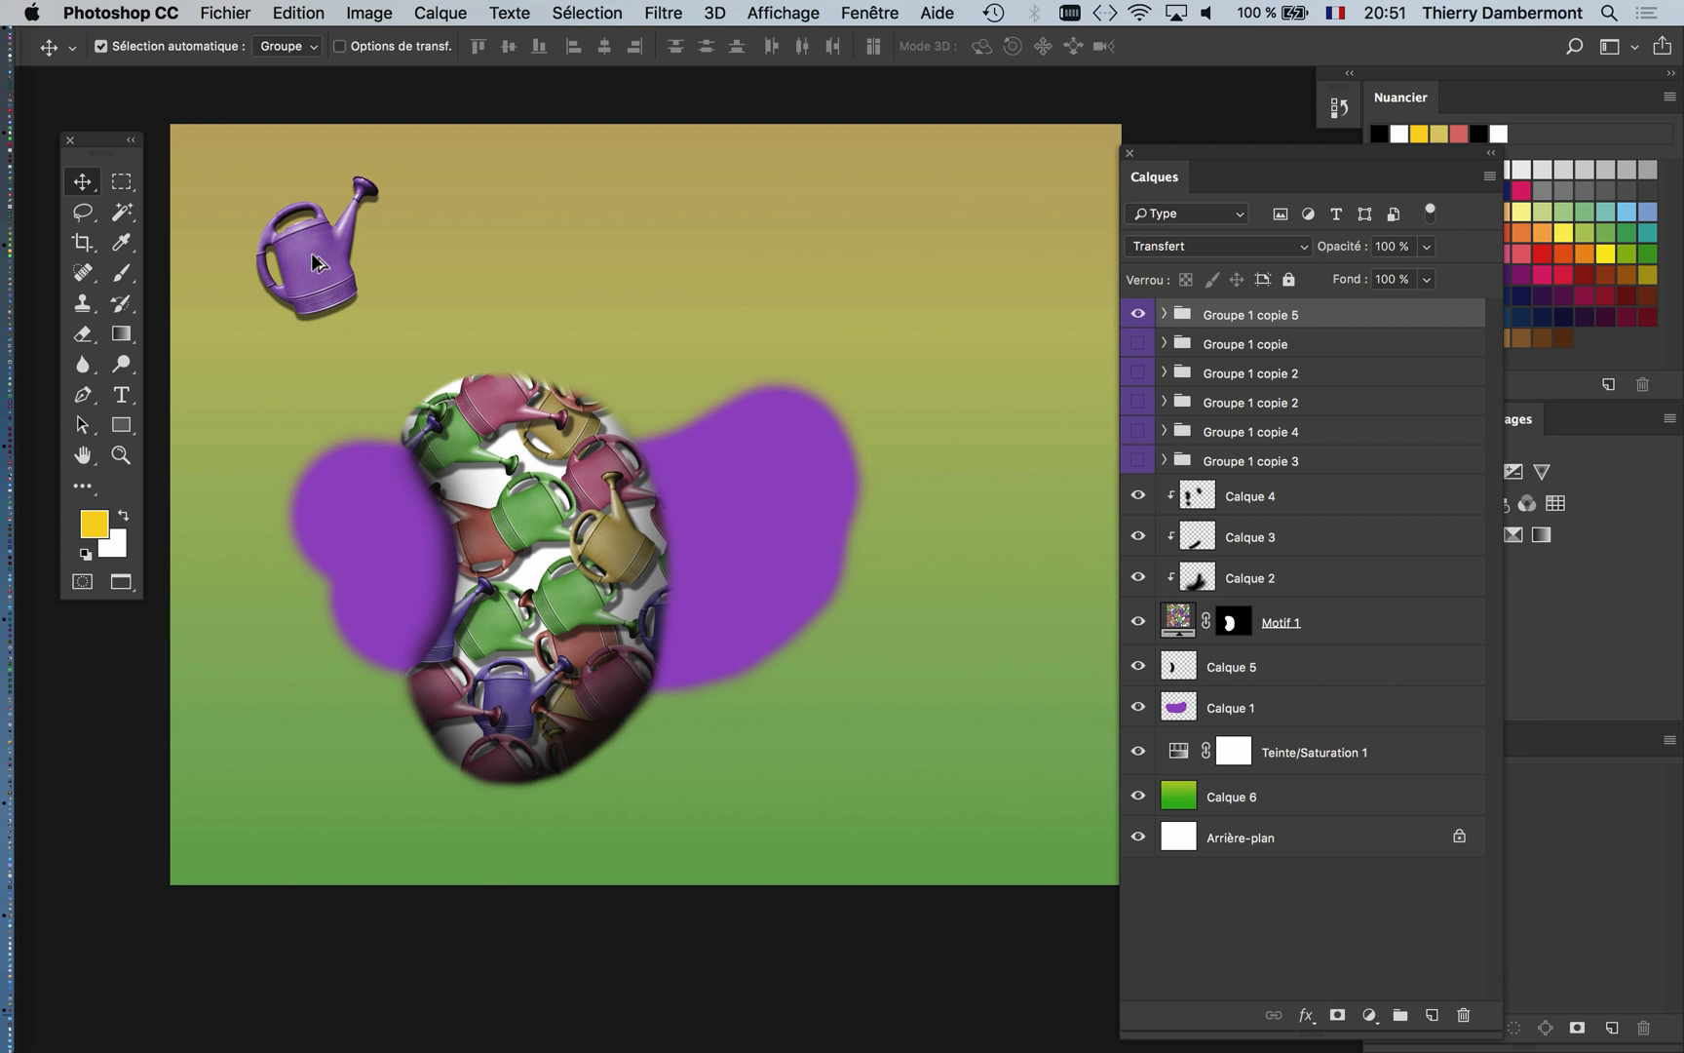
left_click_drag(308, 368, 311, 730)
left_click(1363, 414)
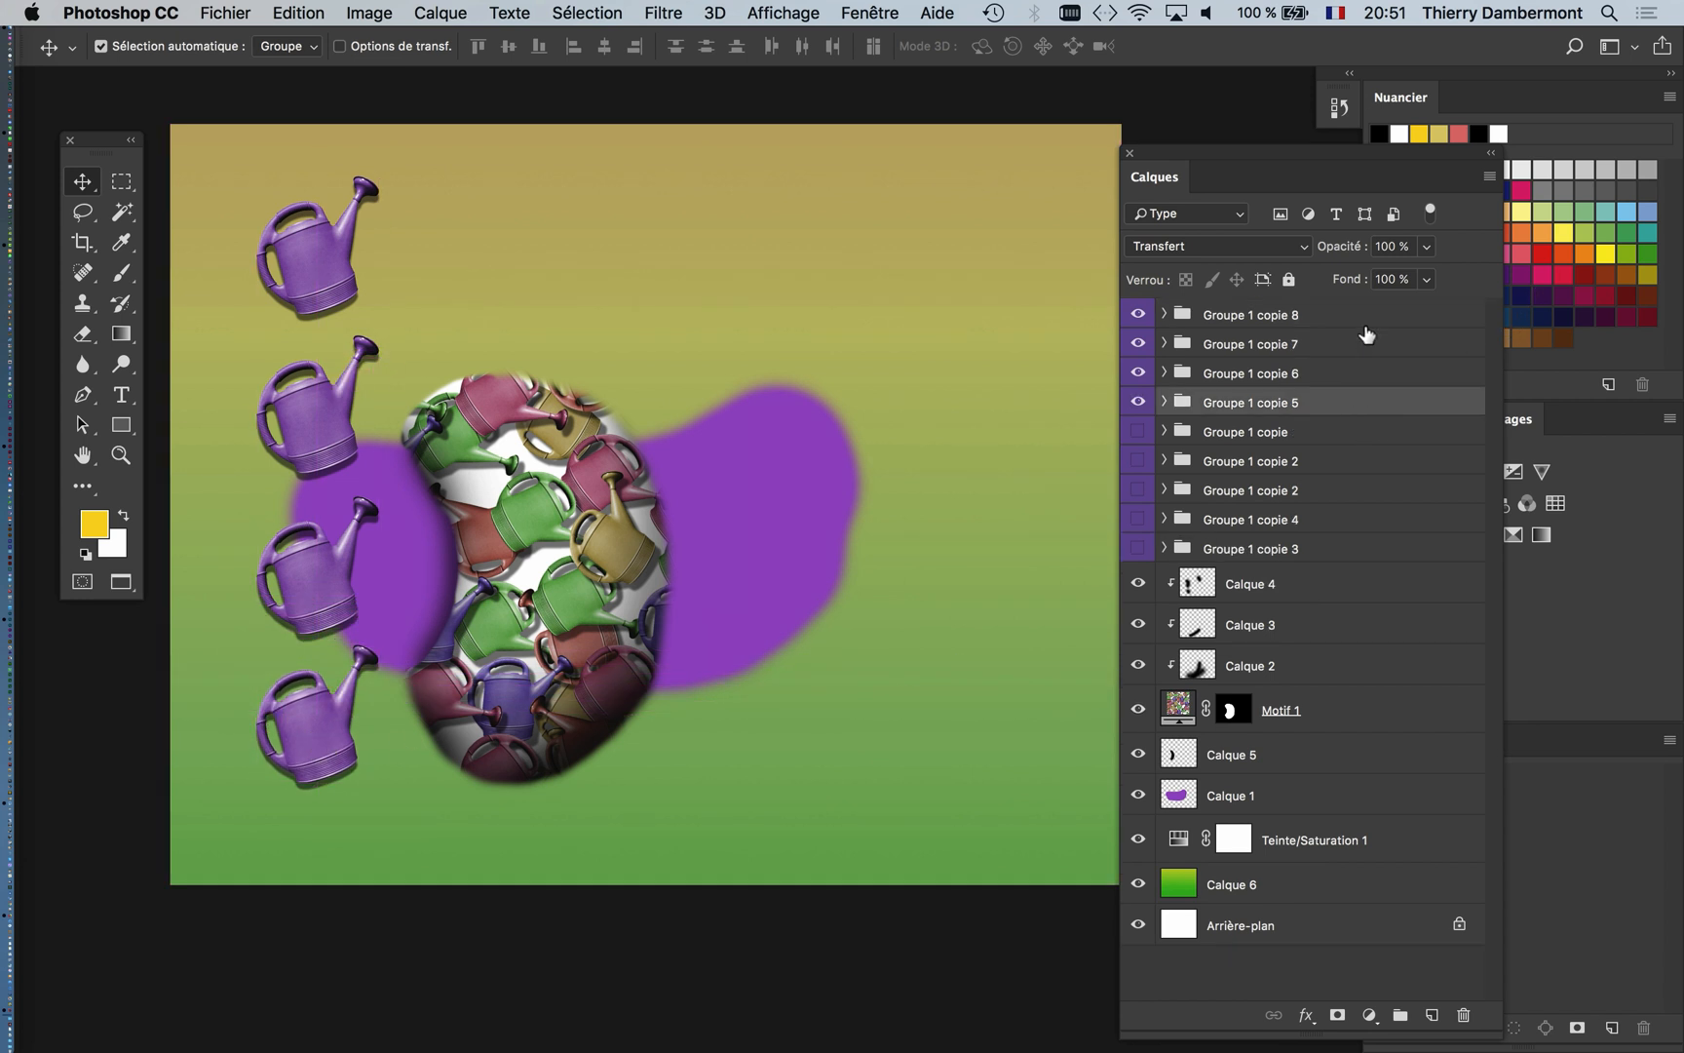
left_click(1353, 317, "shift")
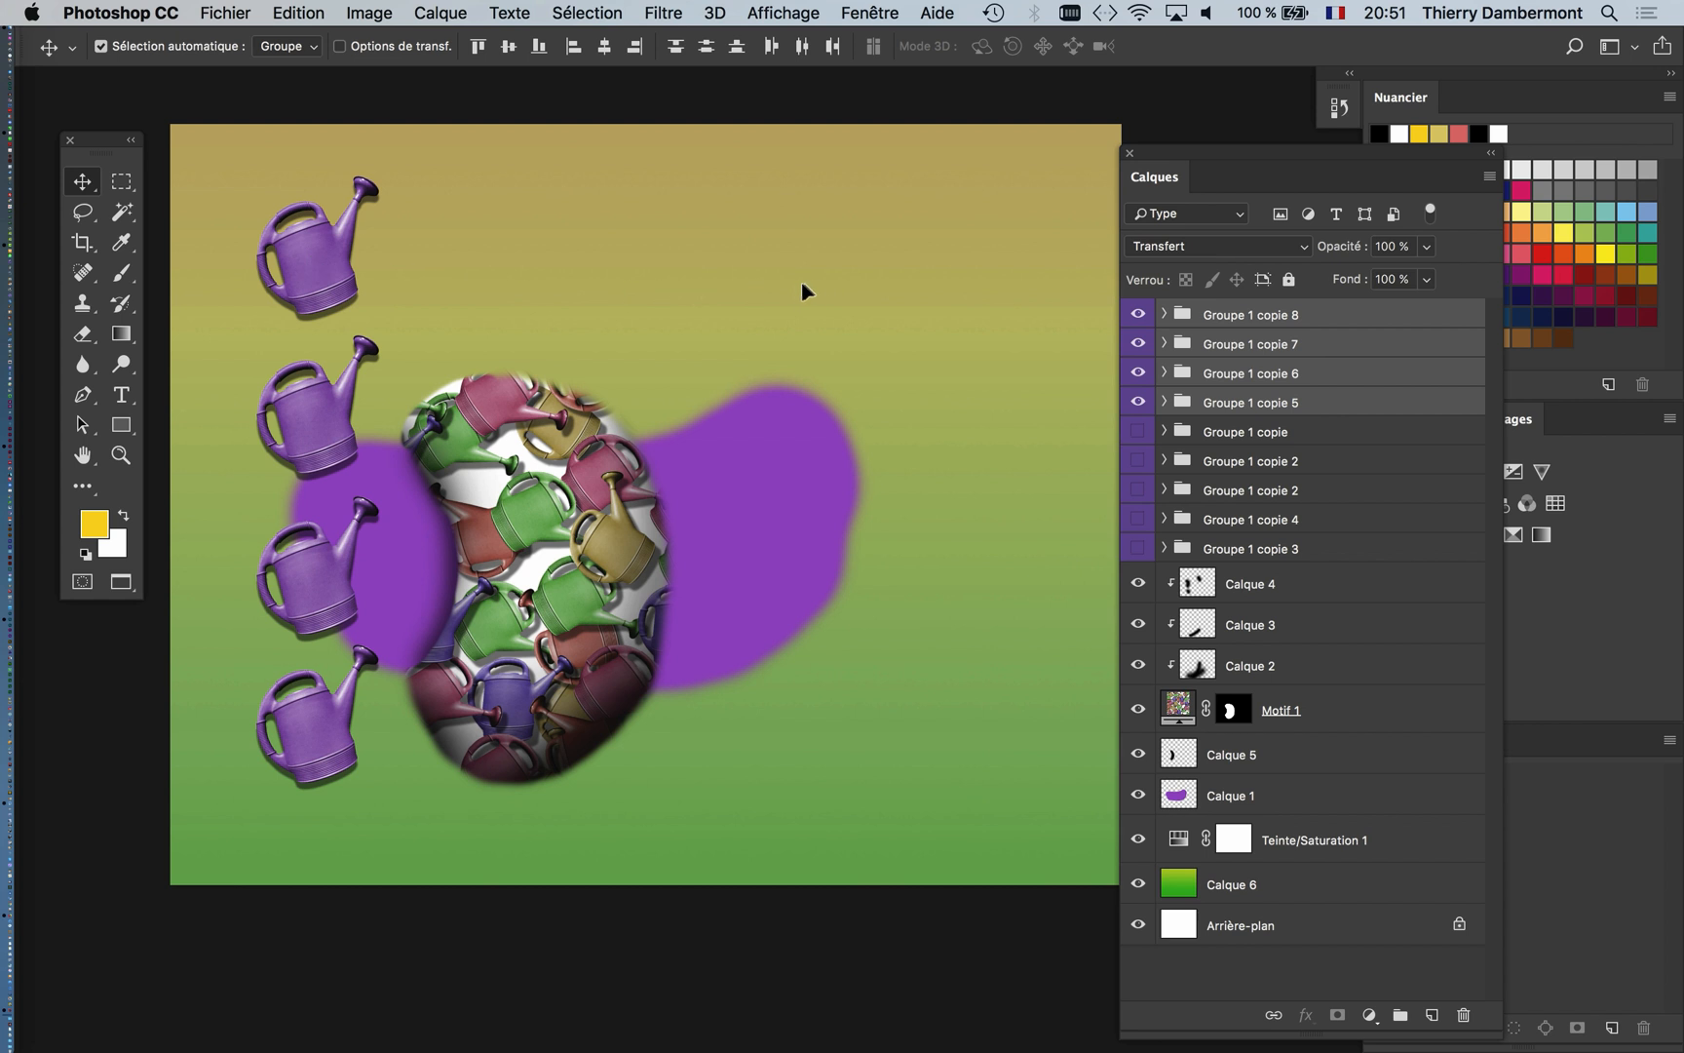
mouse_move(801, 280)
left_mouse_down()
mouse_move(817, 283)
mouse_move(789, 281)
left_mouse_up()
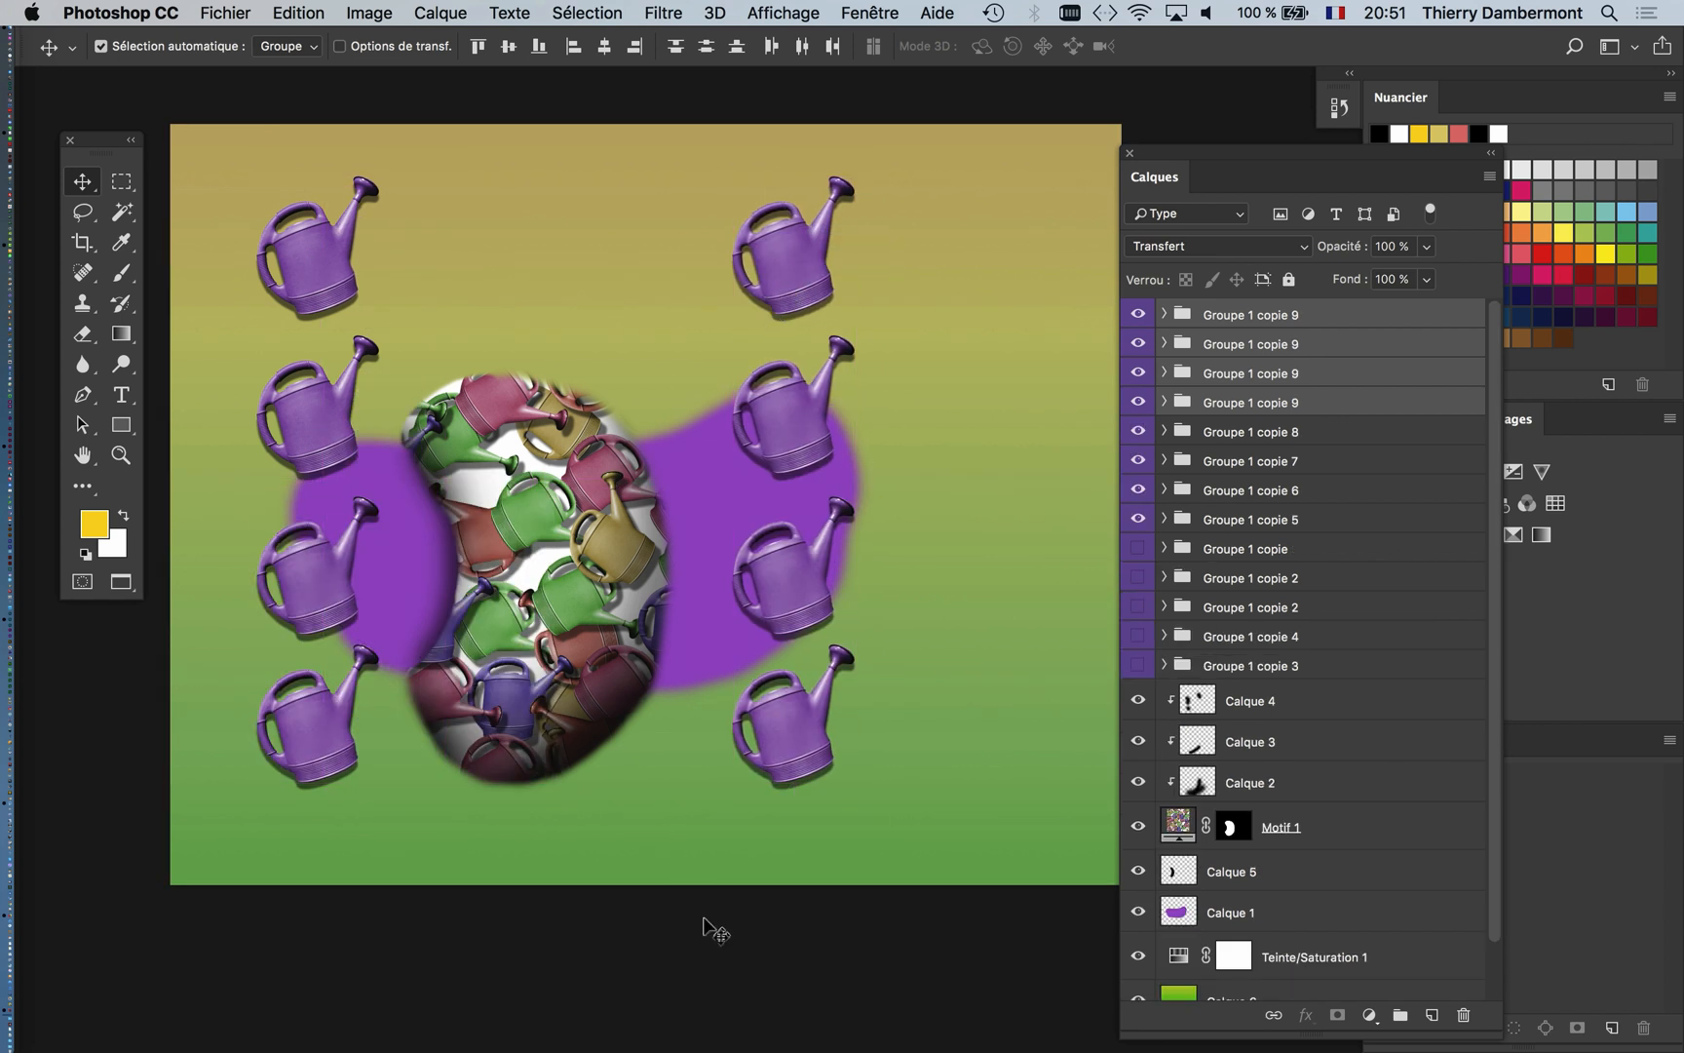
Step: Group the eight purple watering cans and add a Teinte/Saturation adjustment layer above them inside the group
left_click(727, 963)
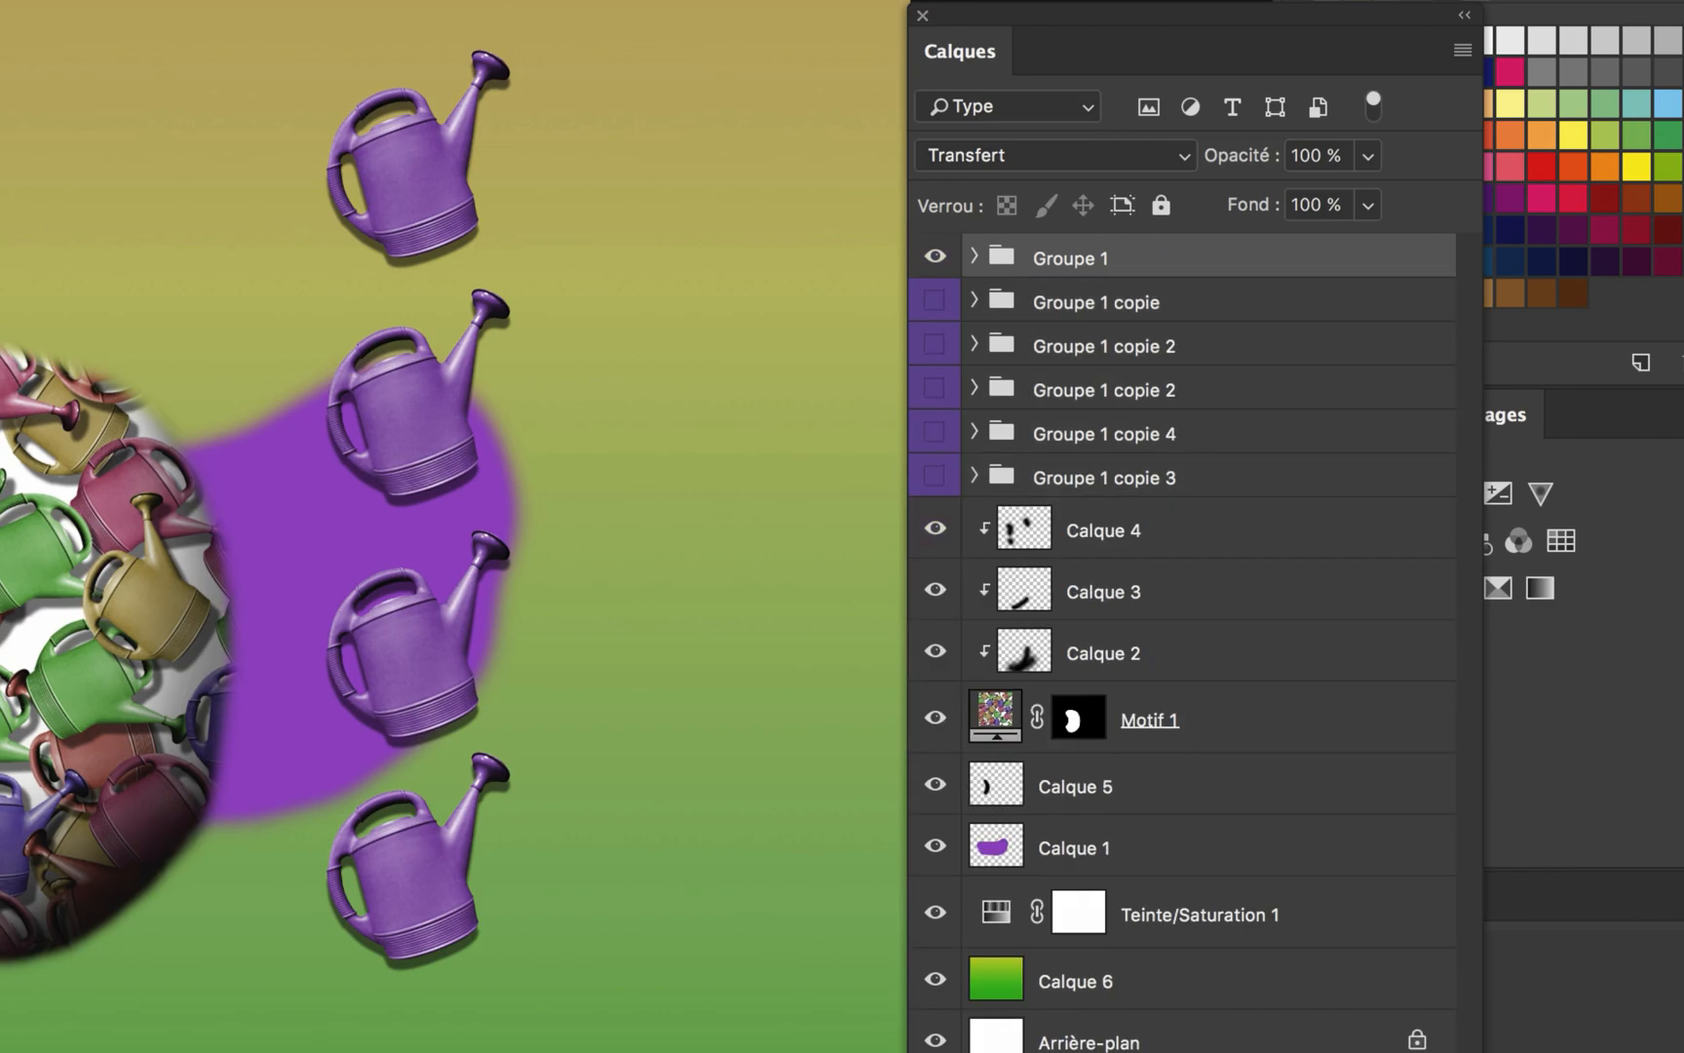
left_click(974, 257)
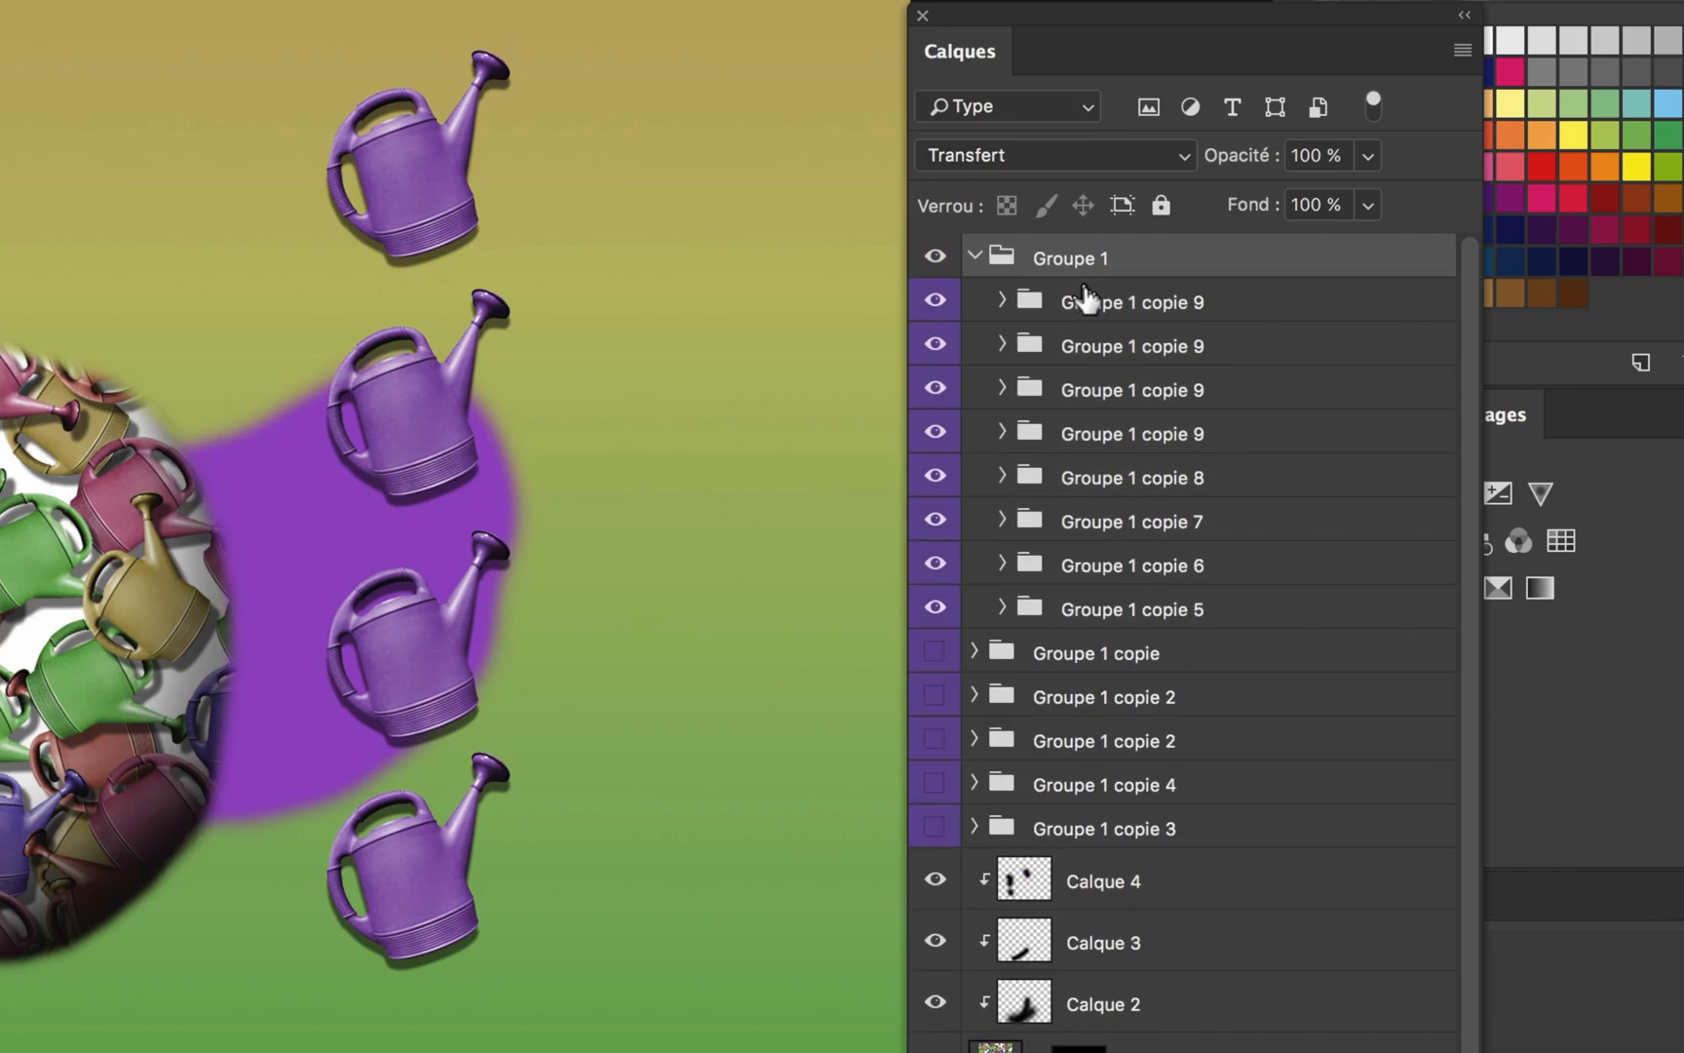
left_click(1087, 300)
left_click(1259, 1051)
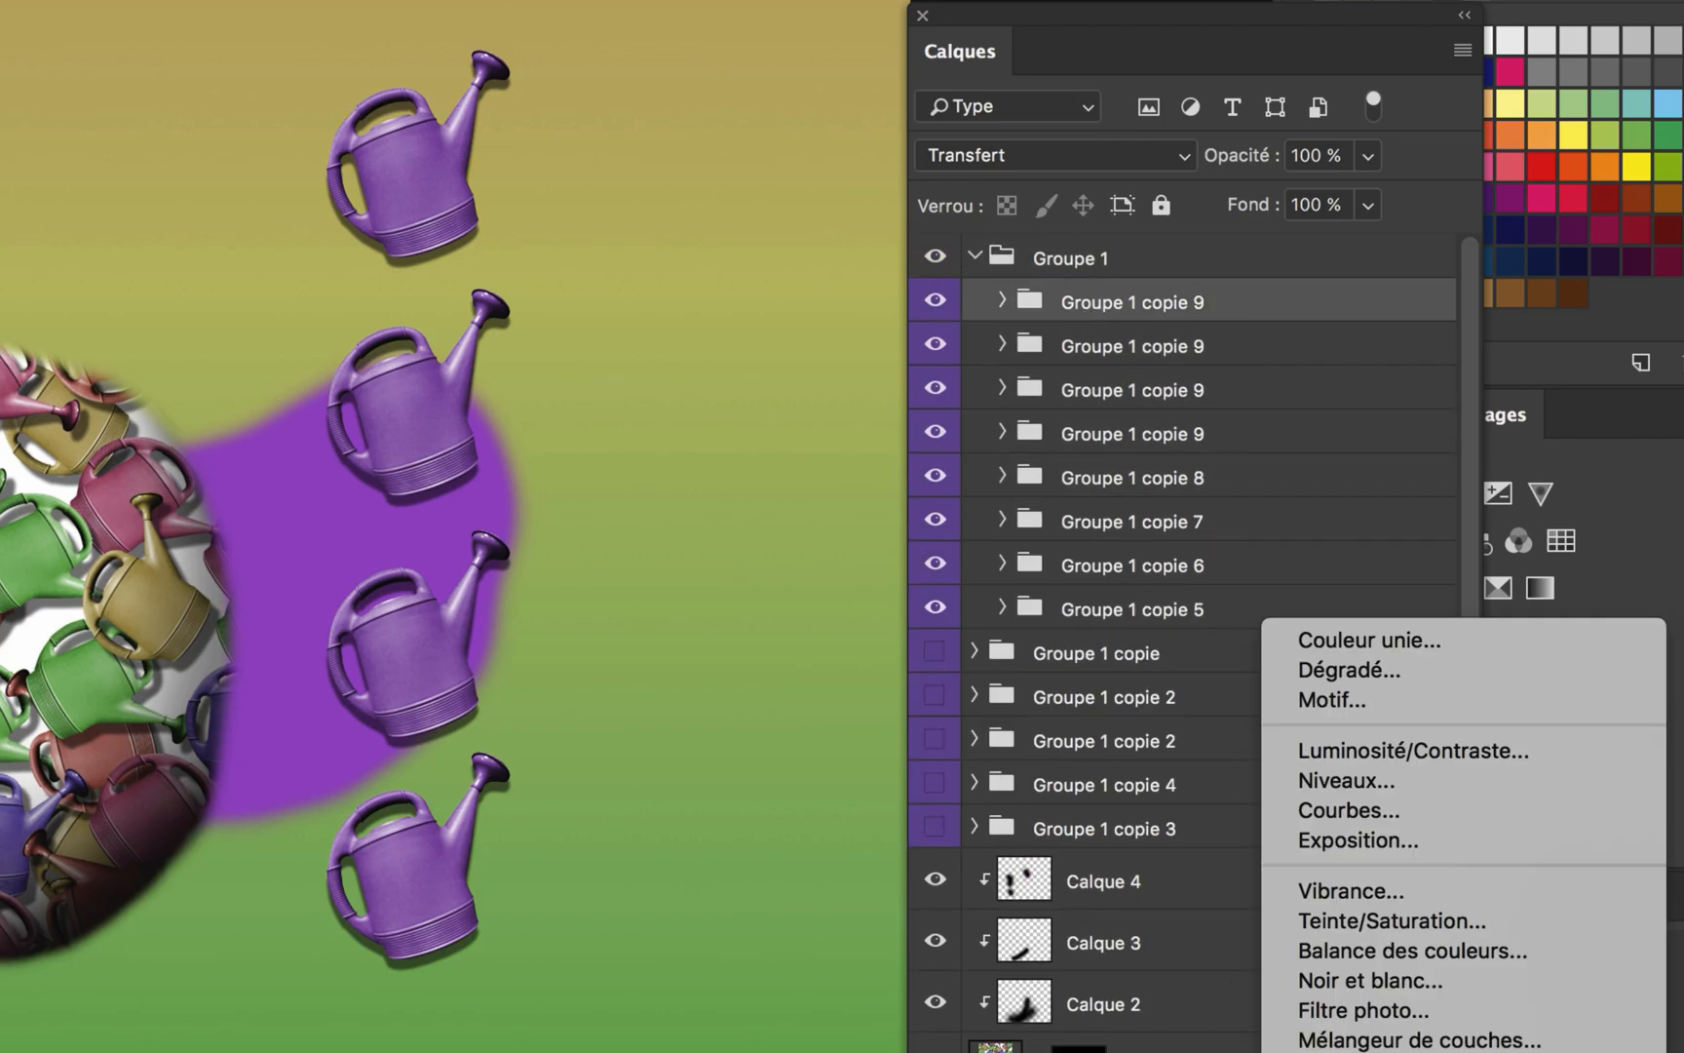
left_click(1401, 919)
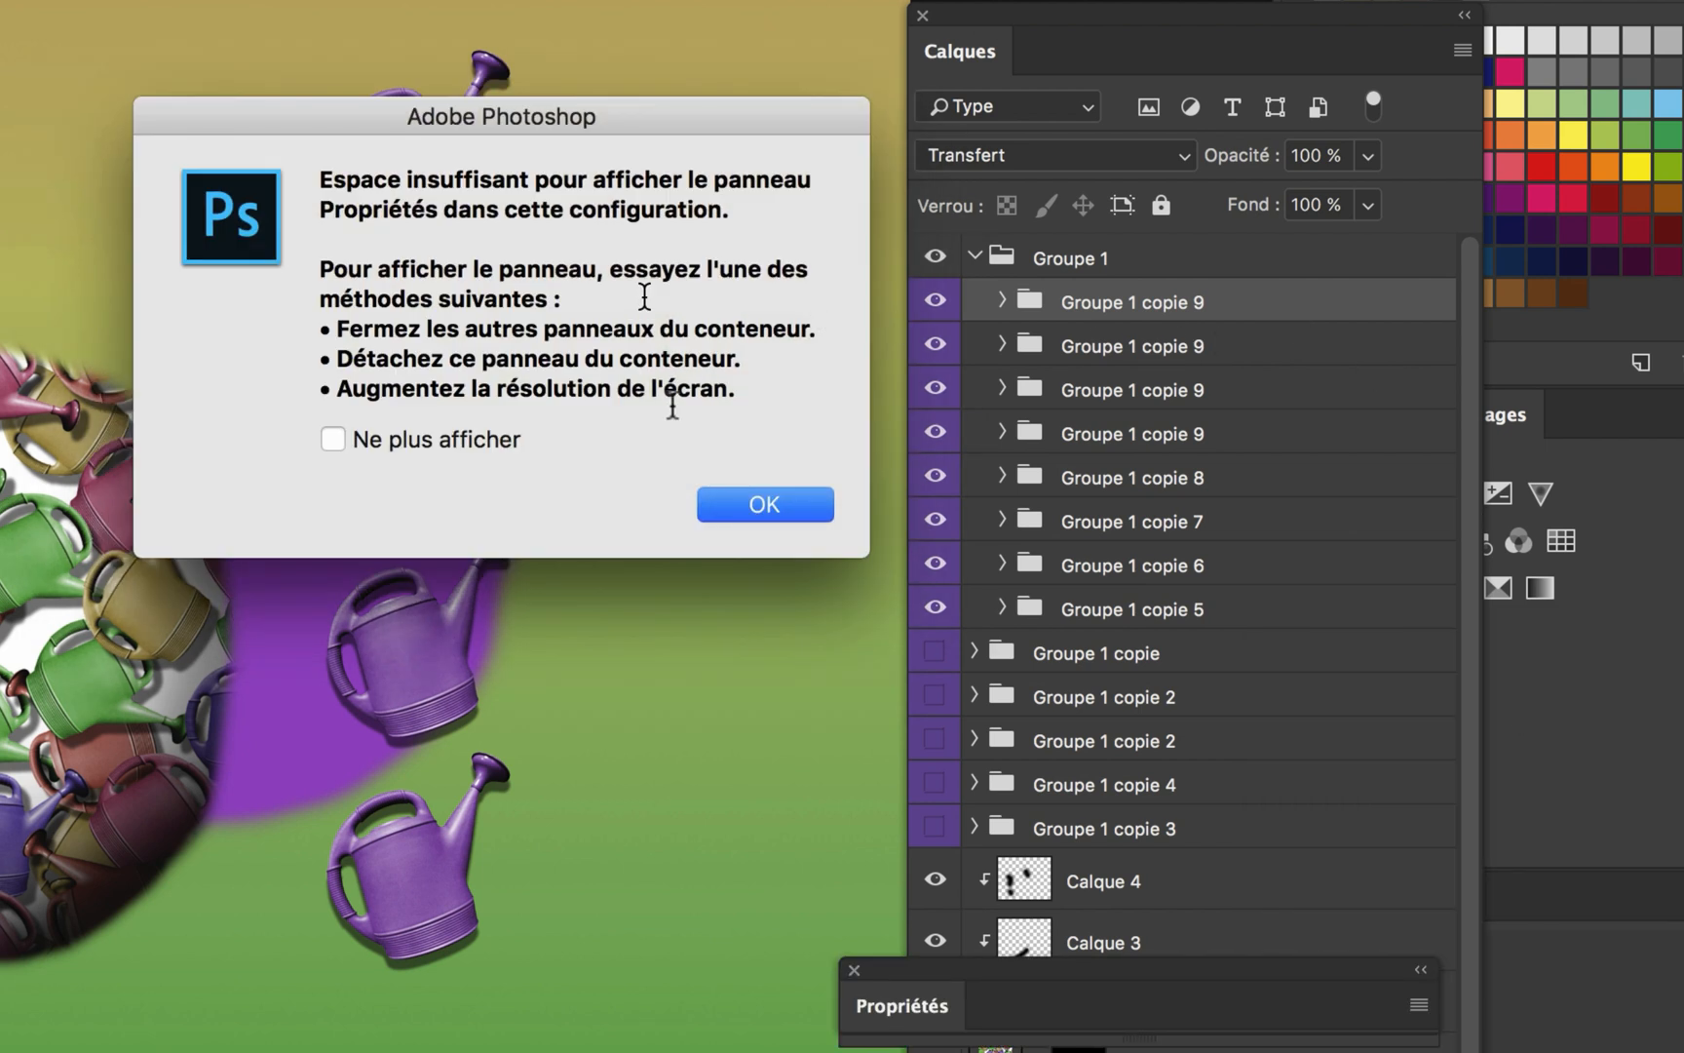
left_click(775, 500)
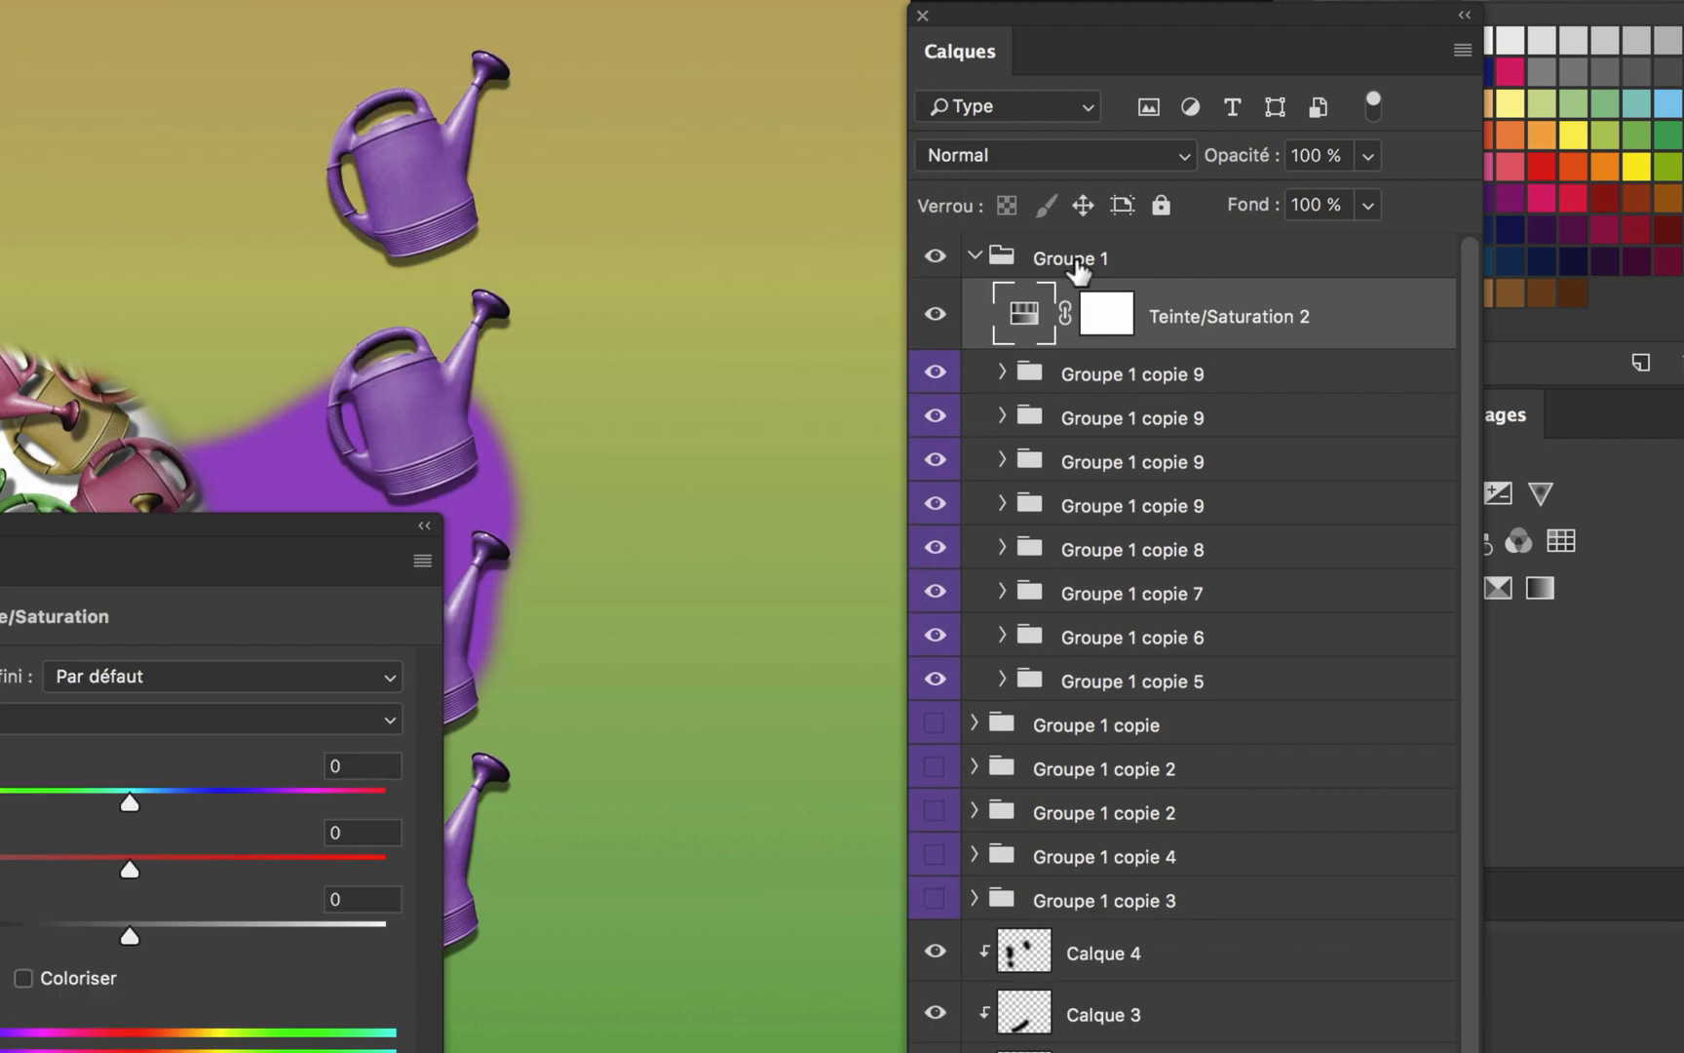
Step: Set the blend mode of Groupe 1 to Normal
left_click(1072, 264)
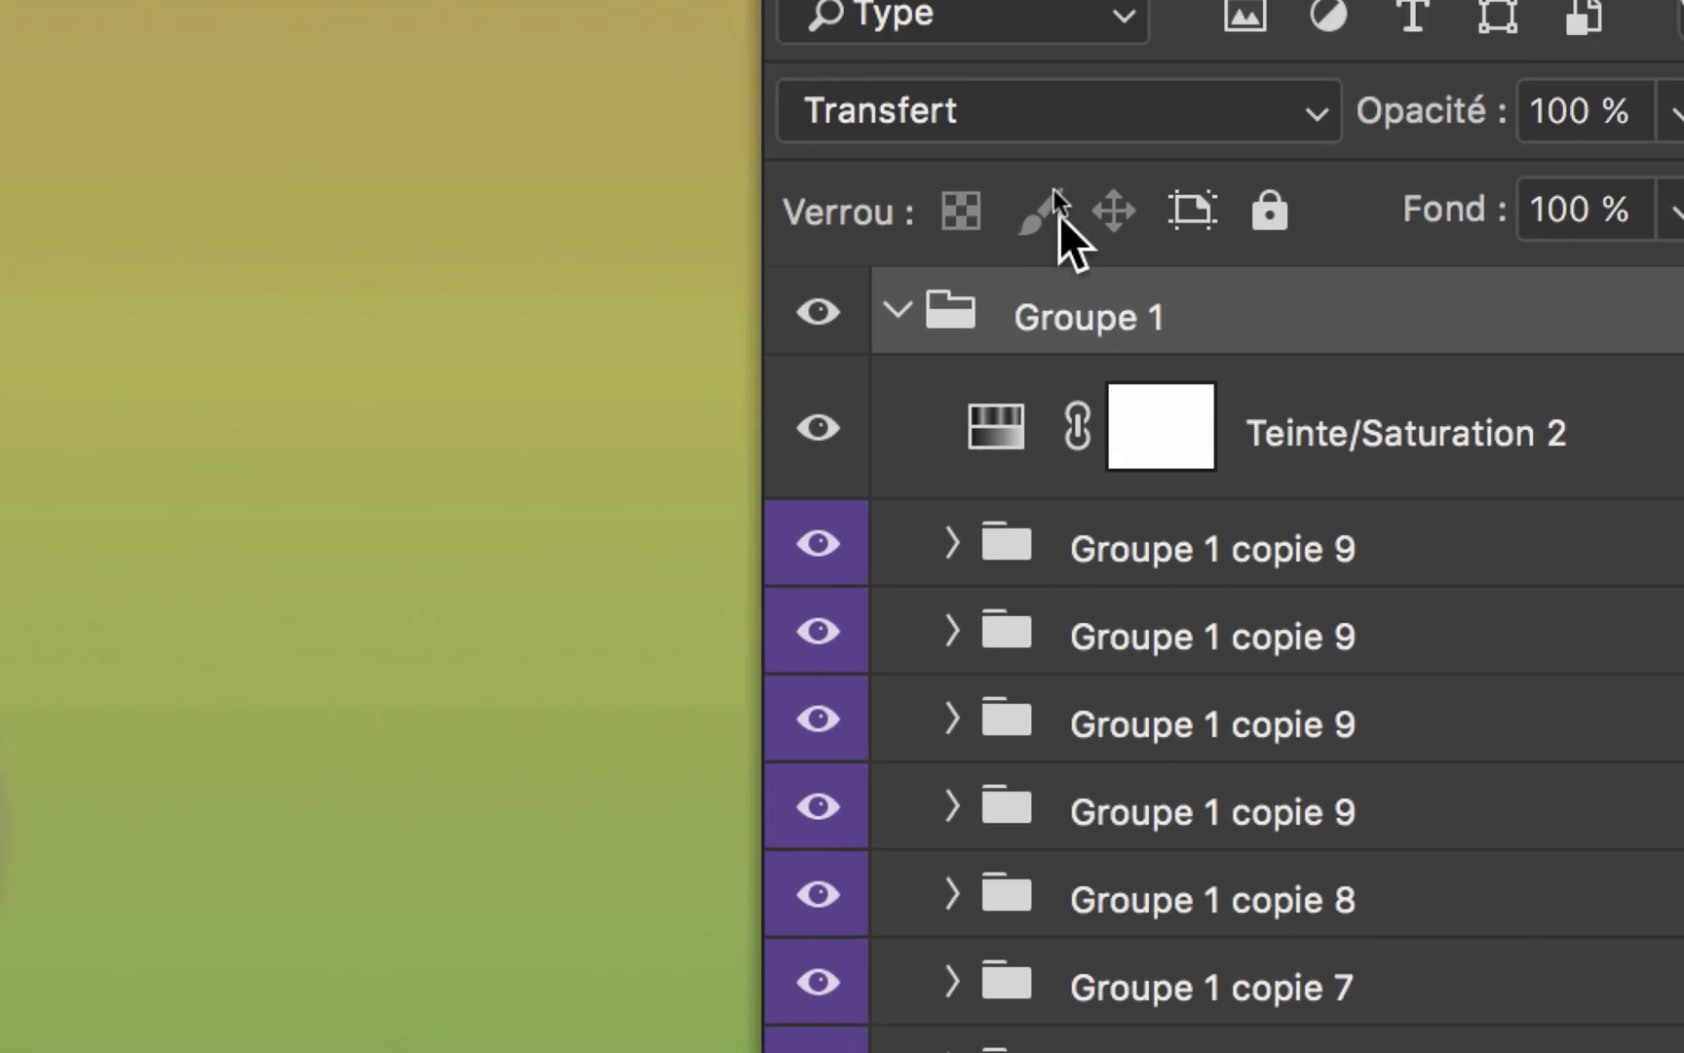
left_click(1053, 155)
left_click(1041, 242)
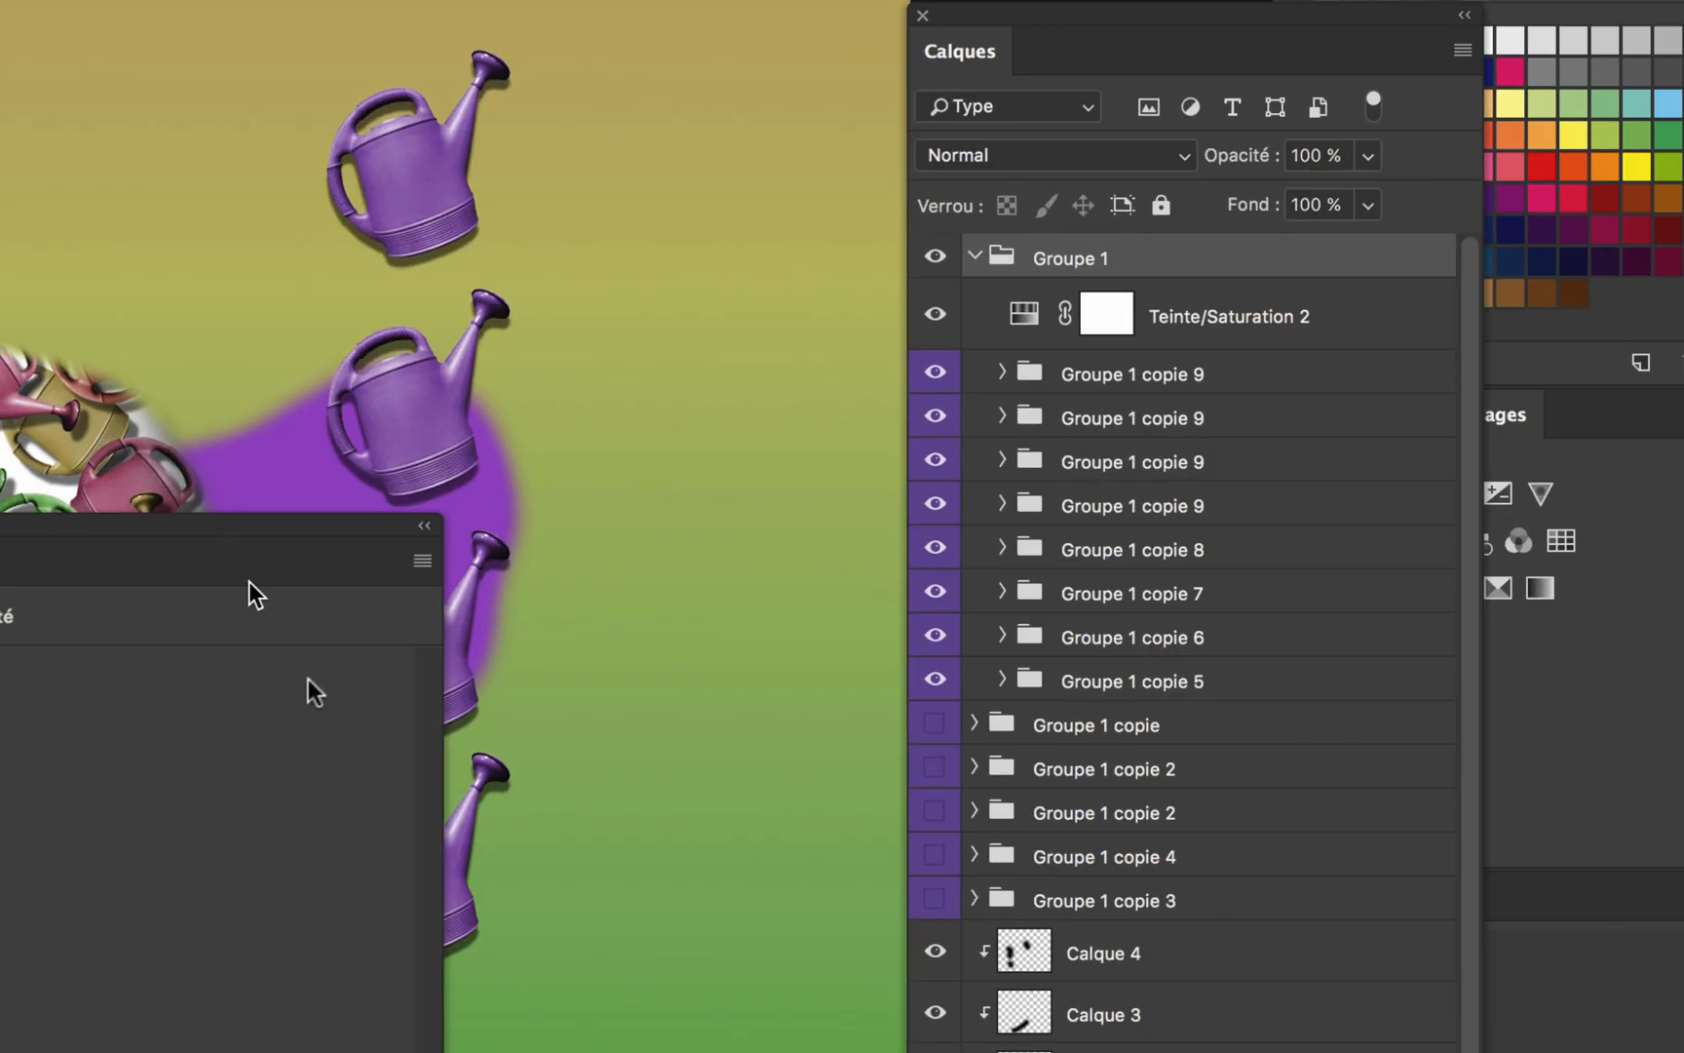
Step: Set the hue of the Teinte/Saturation 2 layer to +70 to colour the watering cans red, and save the document
left_click_drag(217, 544, 350, 731)
left_click(1022, 327)
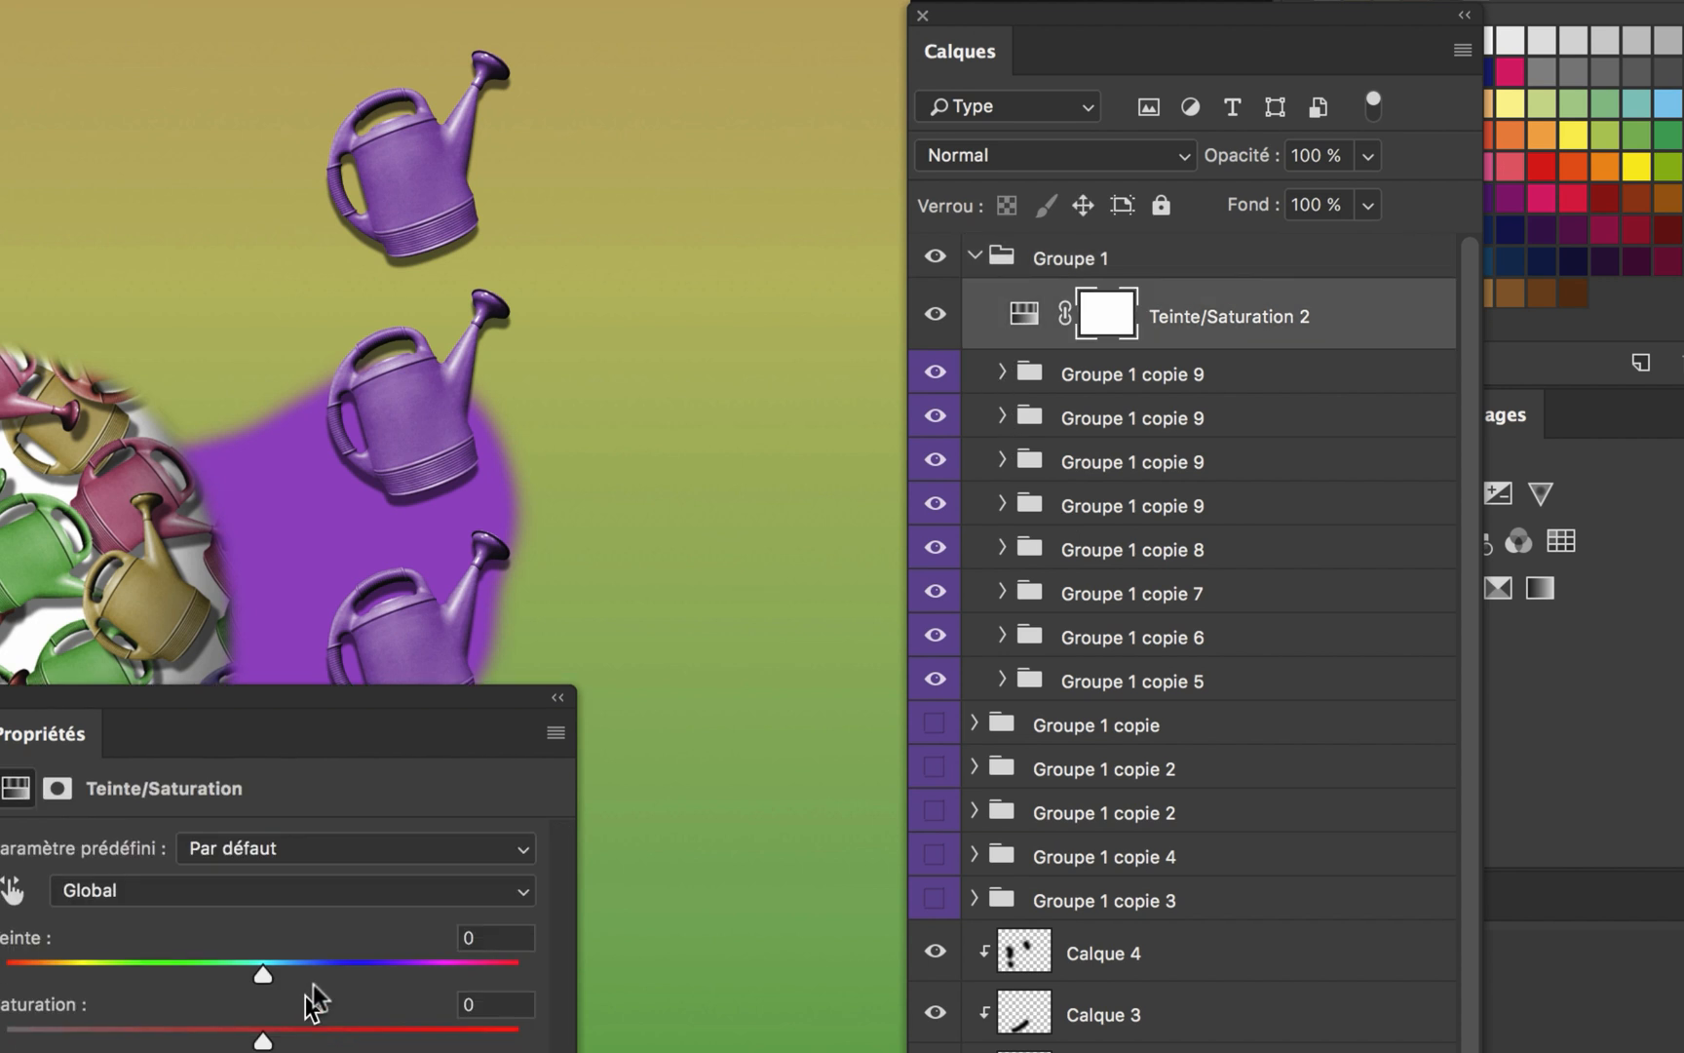
left_click(398, 975)
left_click_drag(400, 974, 461, 973)
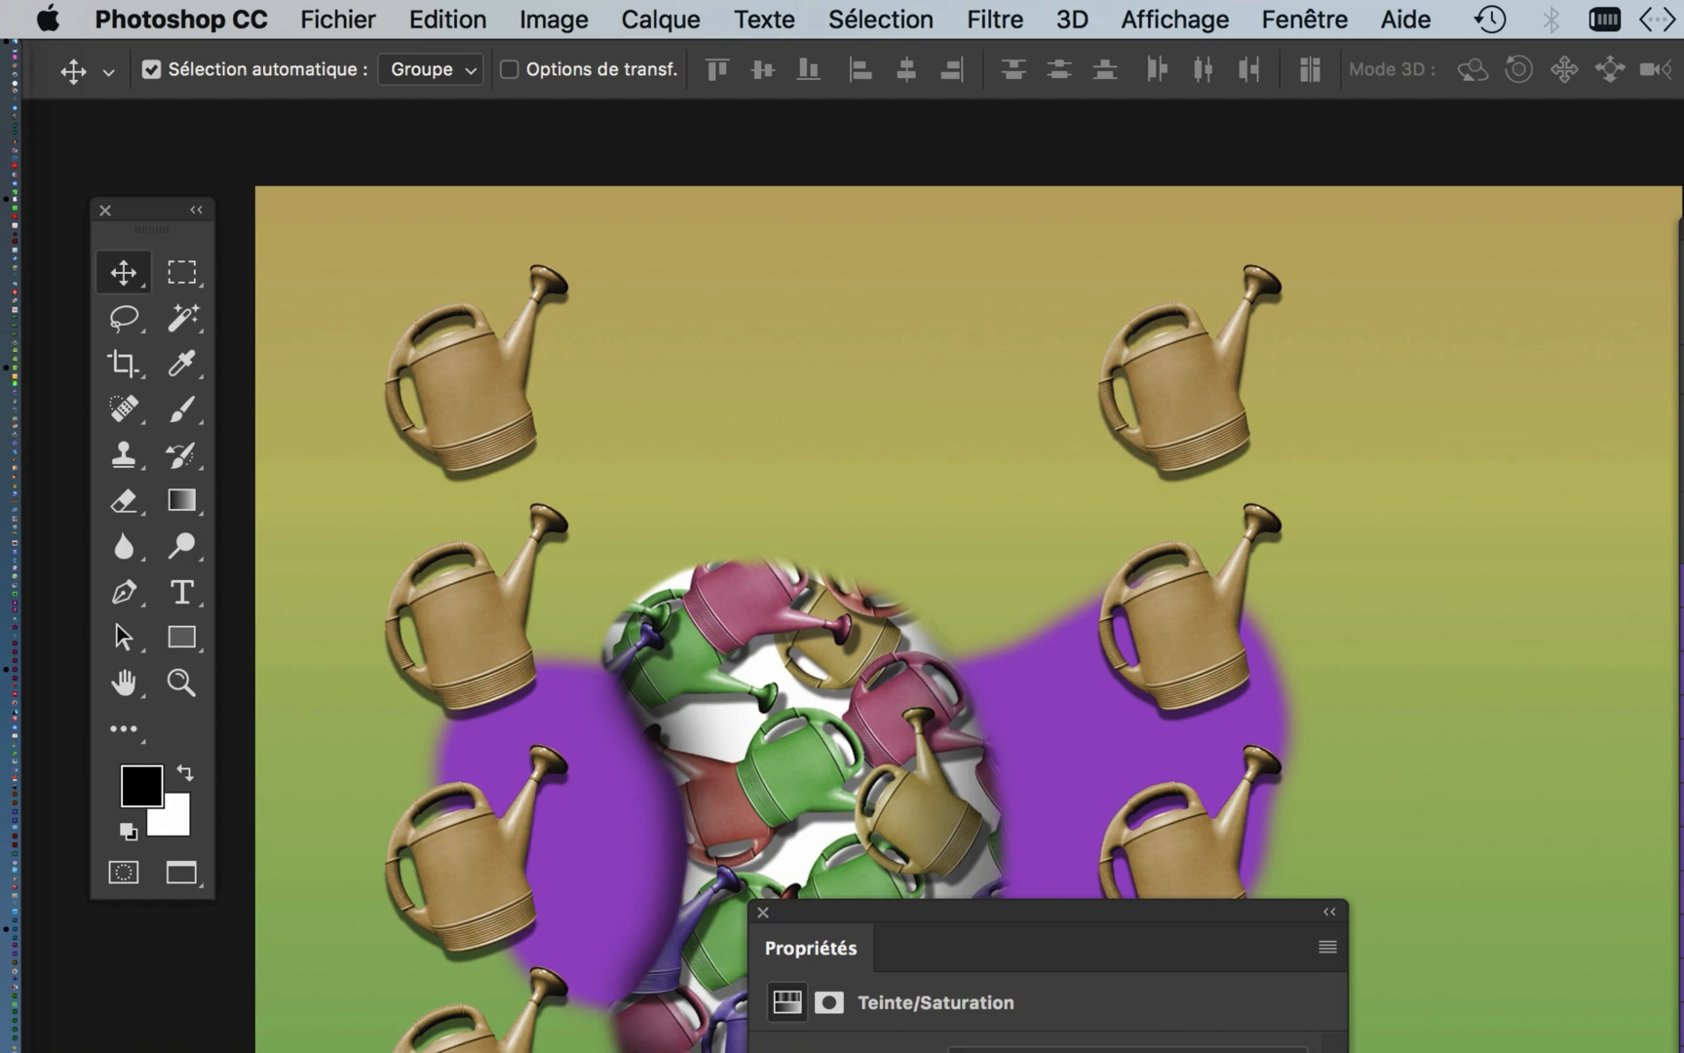
left_click_drag(1234, 1052, 1182, 1052)
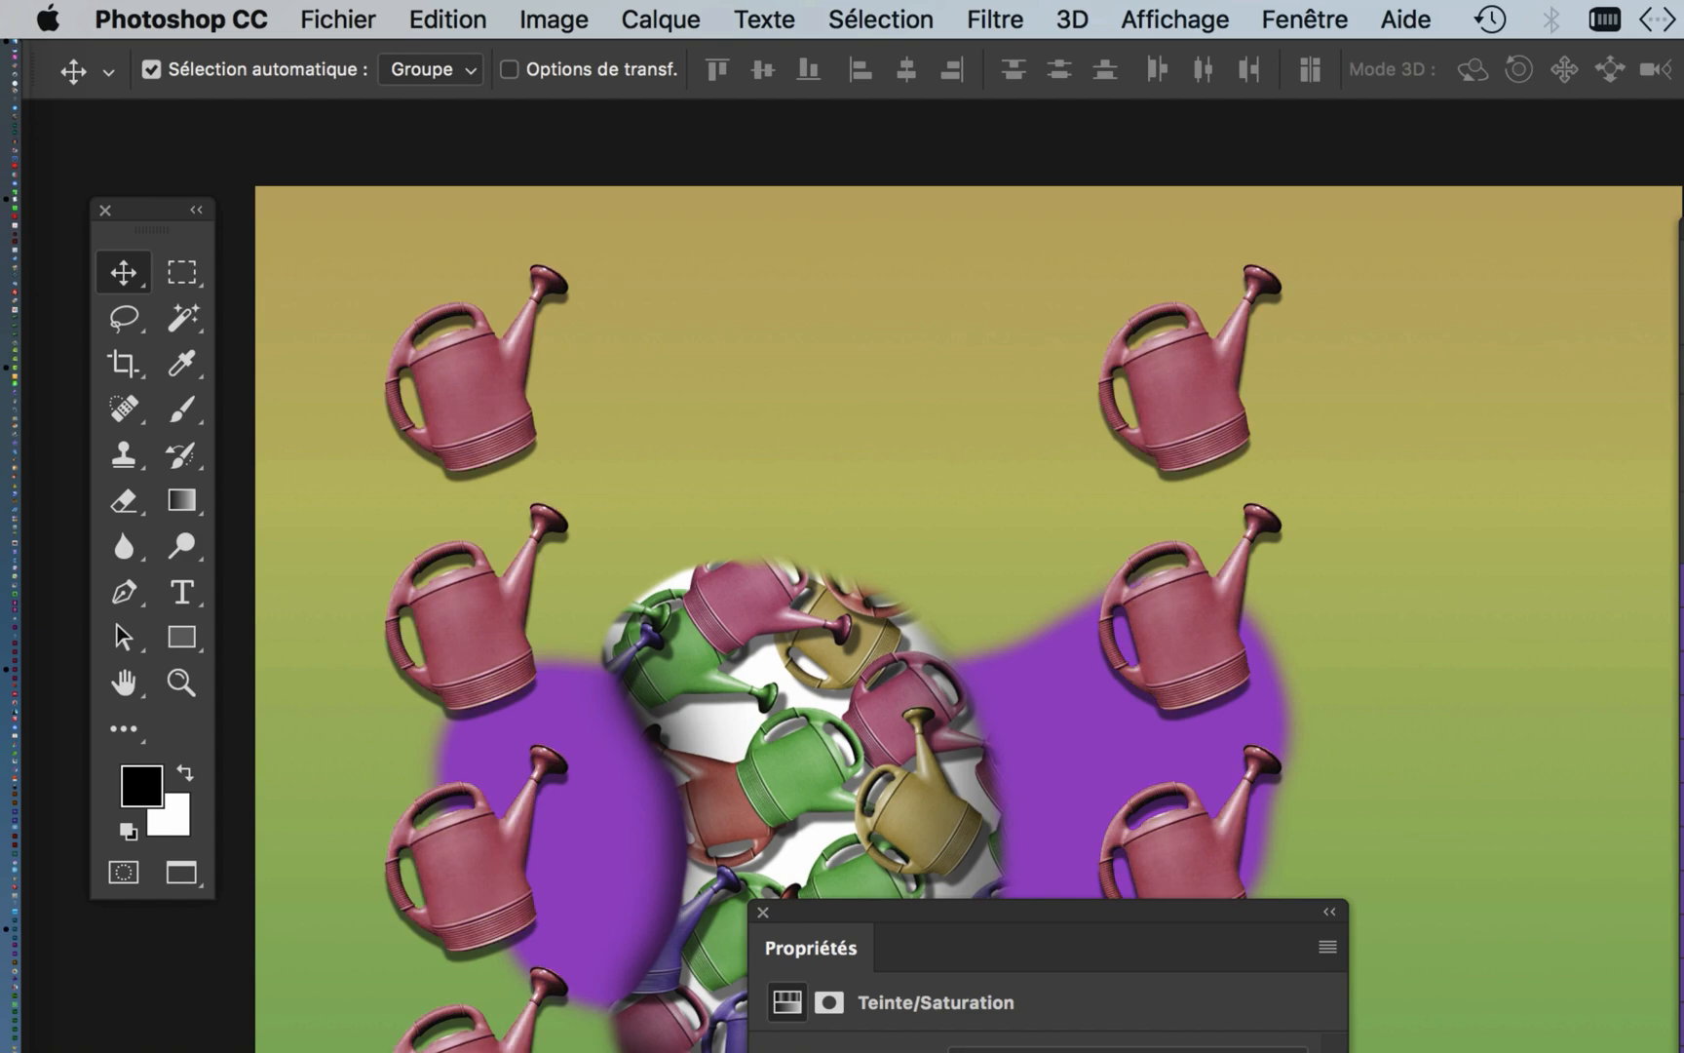
left_click(369, 18)
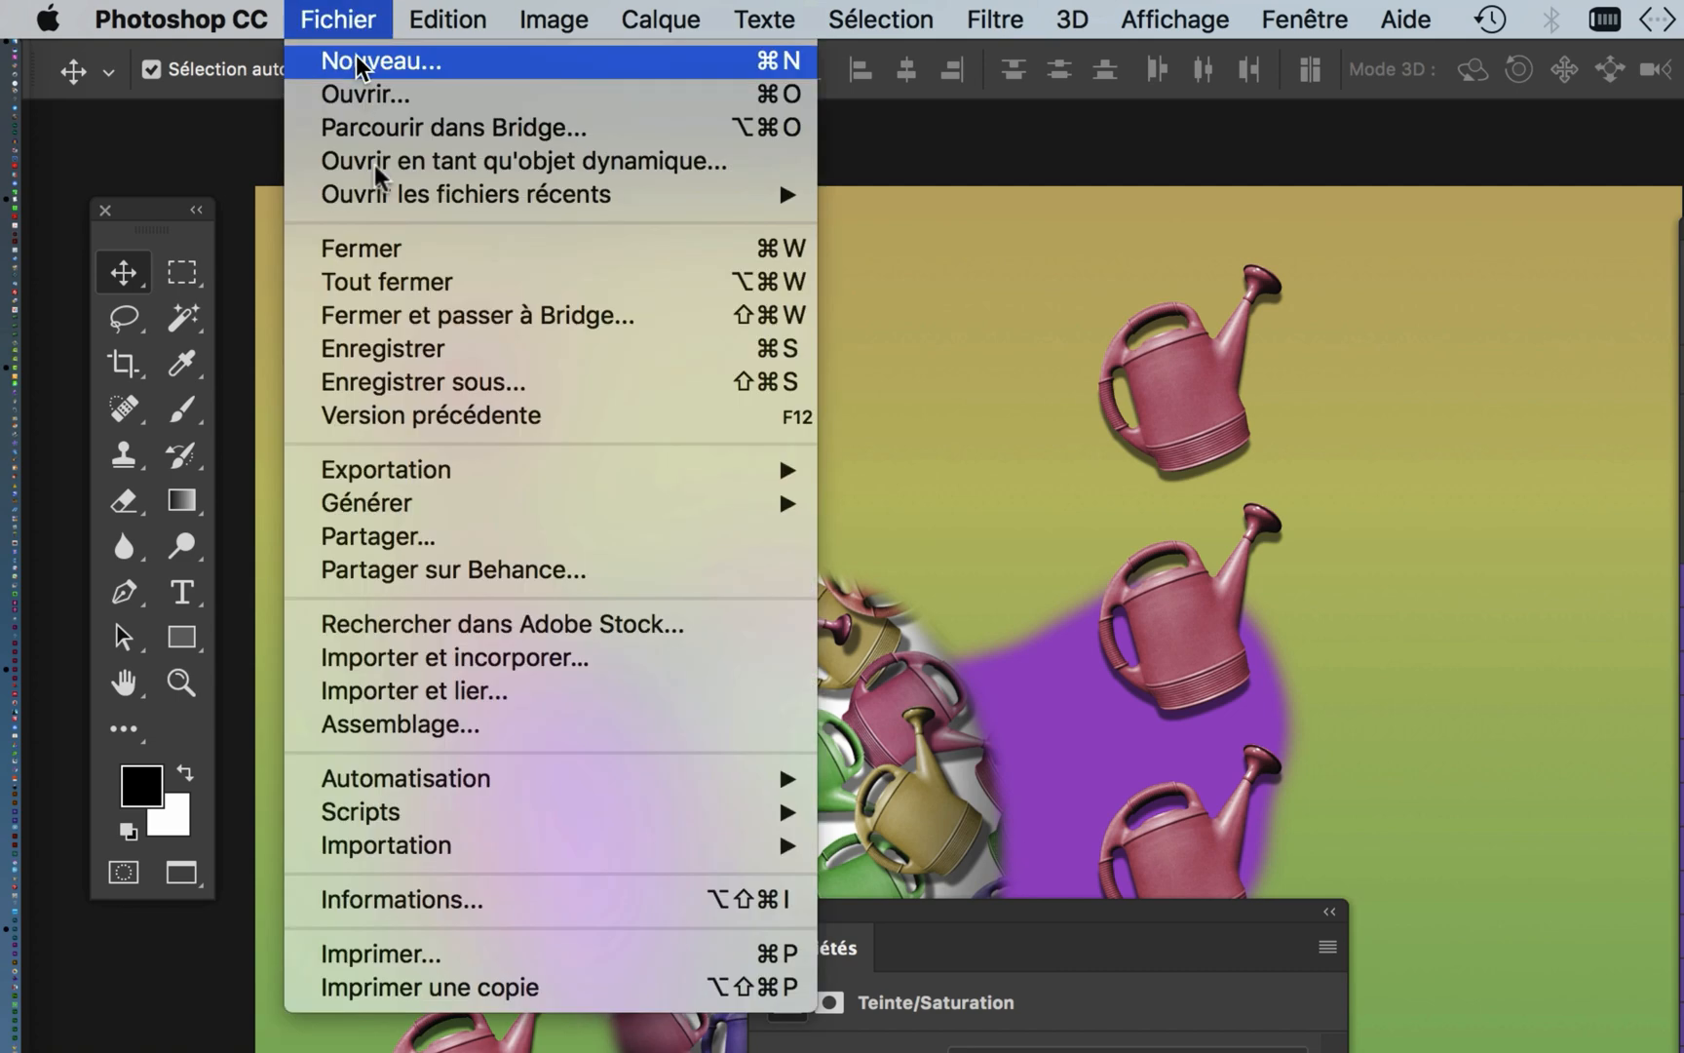
left_click(446, 344)
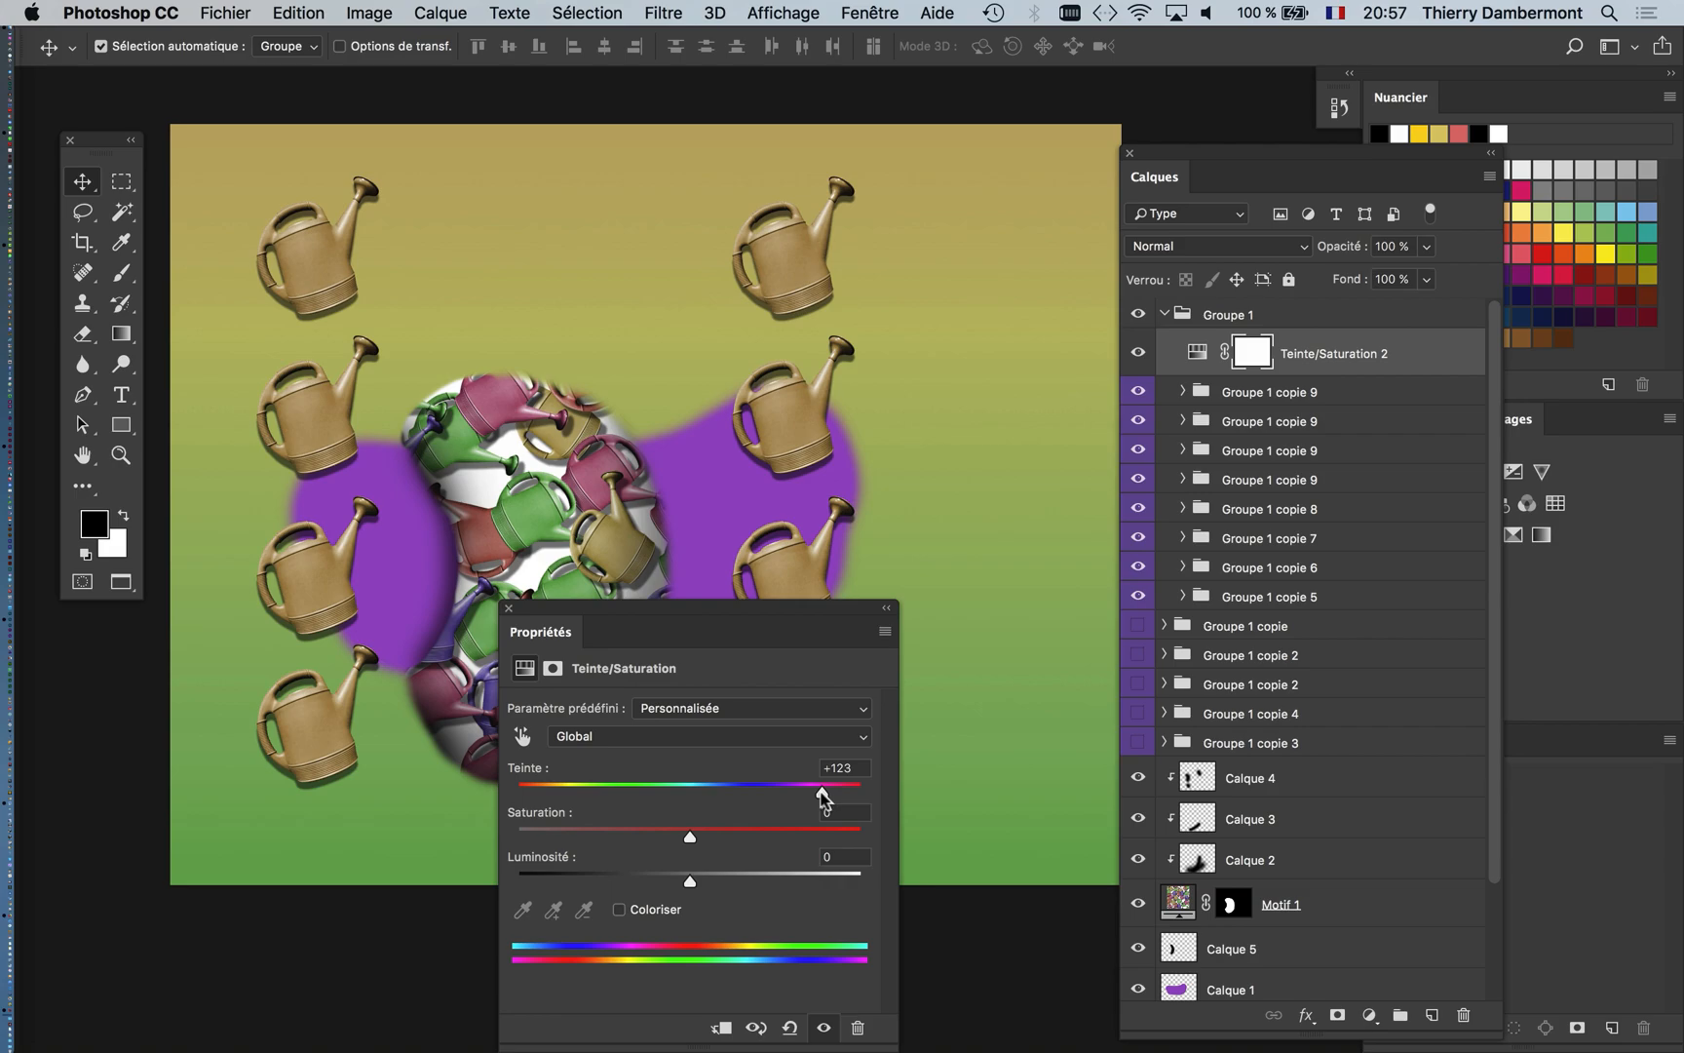
left_click_drag(822, 793, 783, 793)
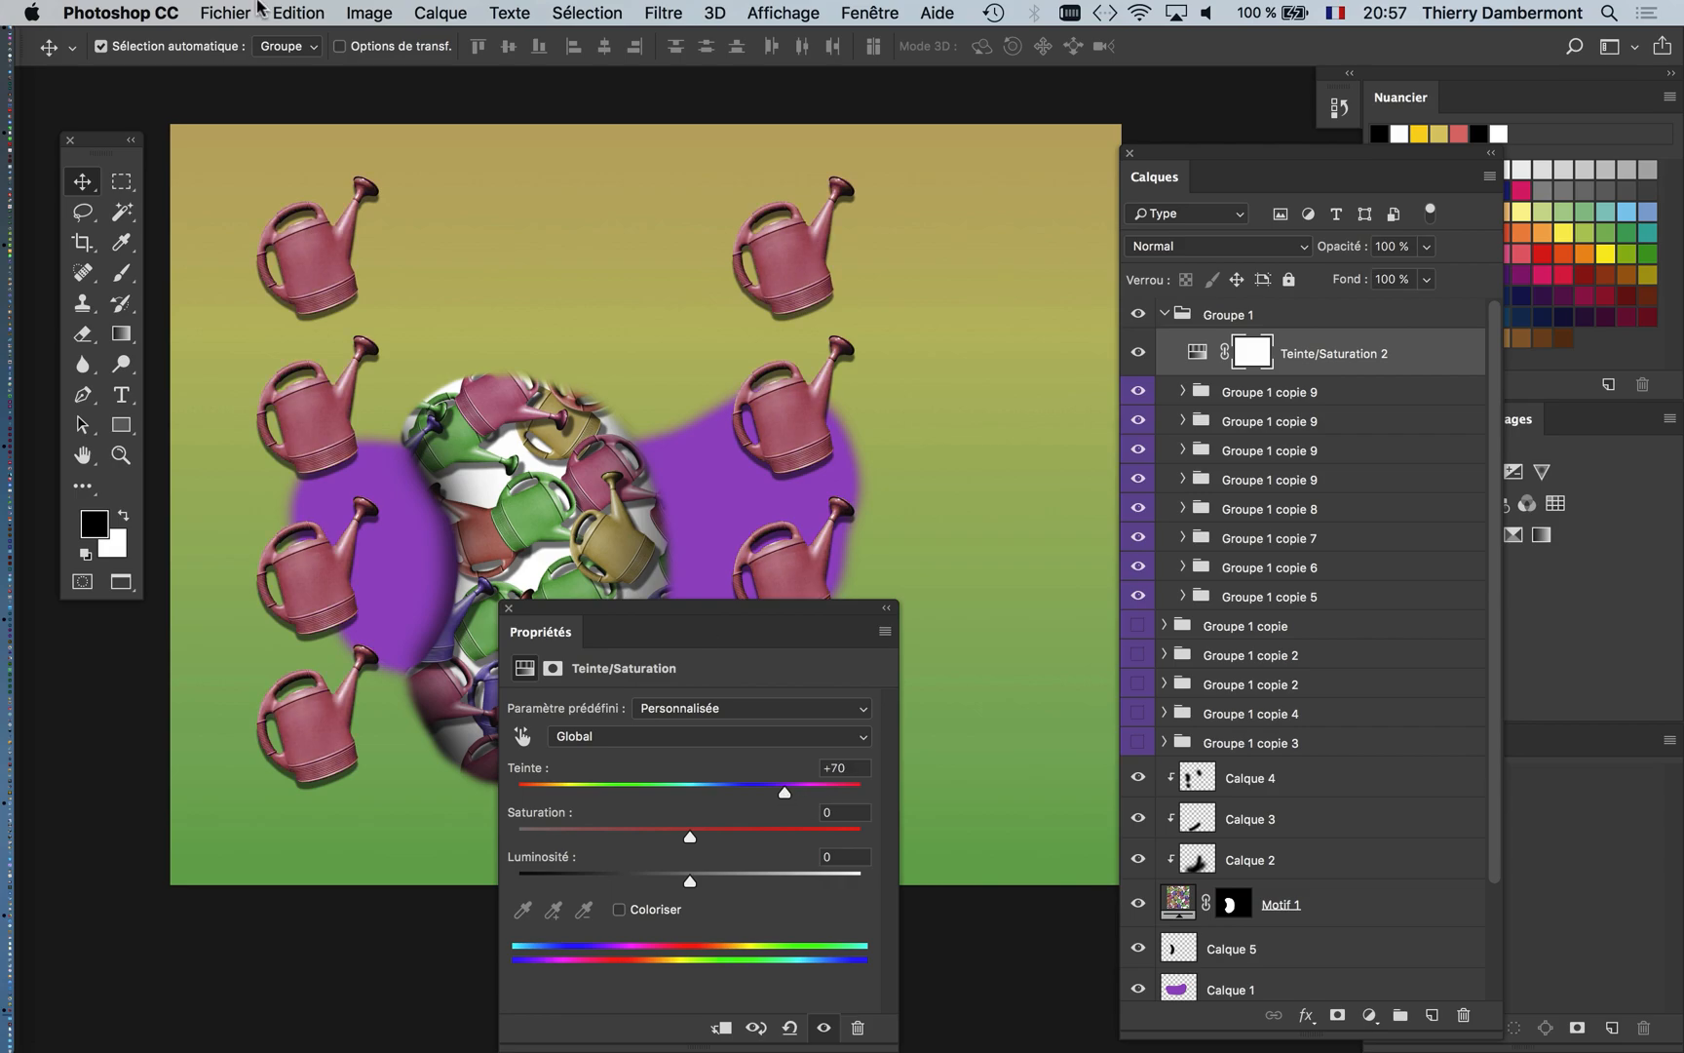
left_click(239, 12)
left_click(288, 233)
Step: Switch to InDesign and update the modified link Sans titre-1.psd
key("super+Tab")
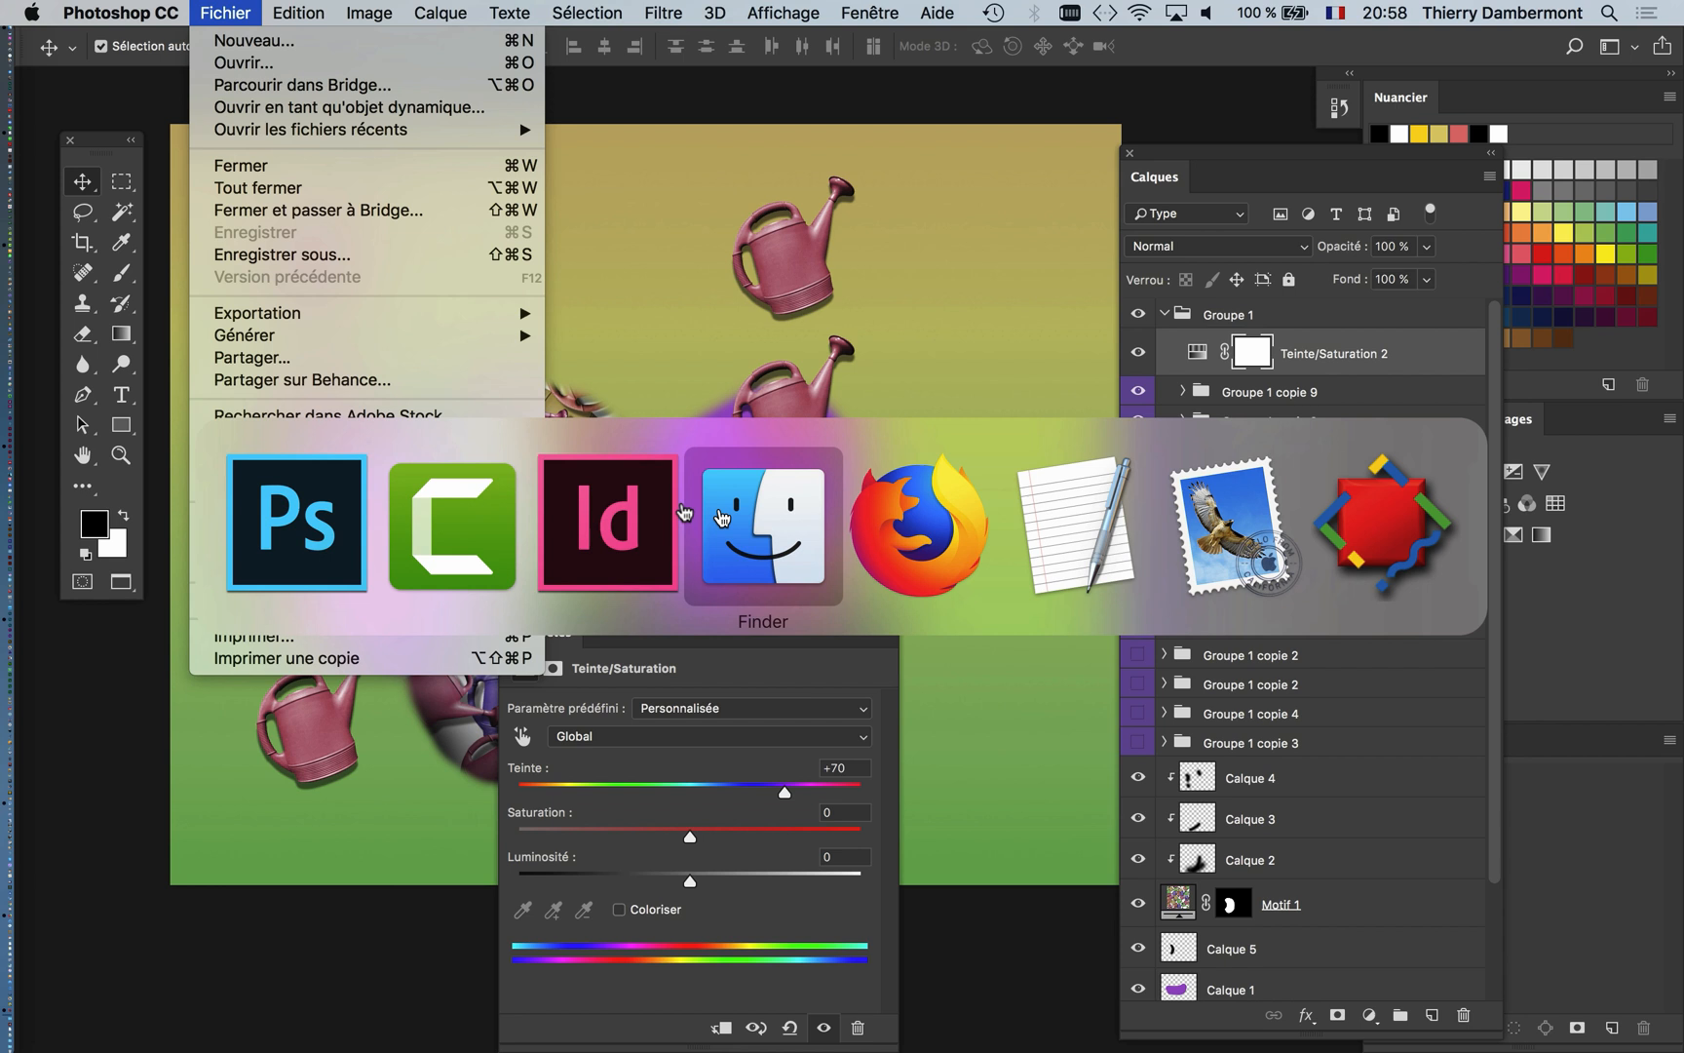
left_click(614, 526)
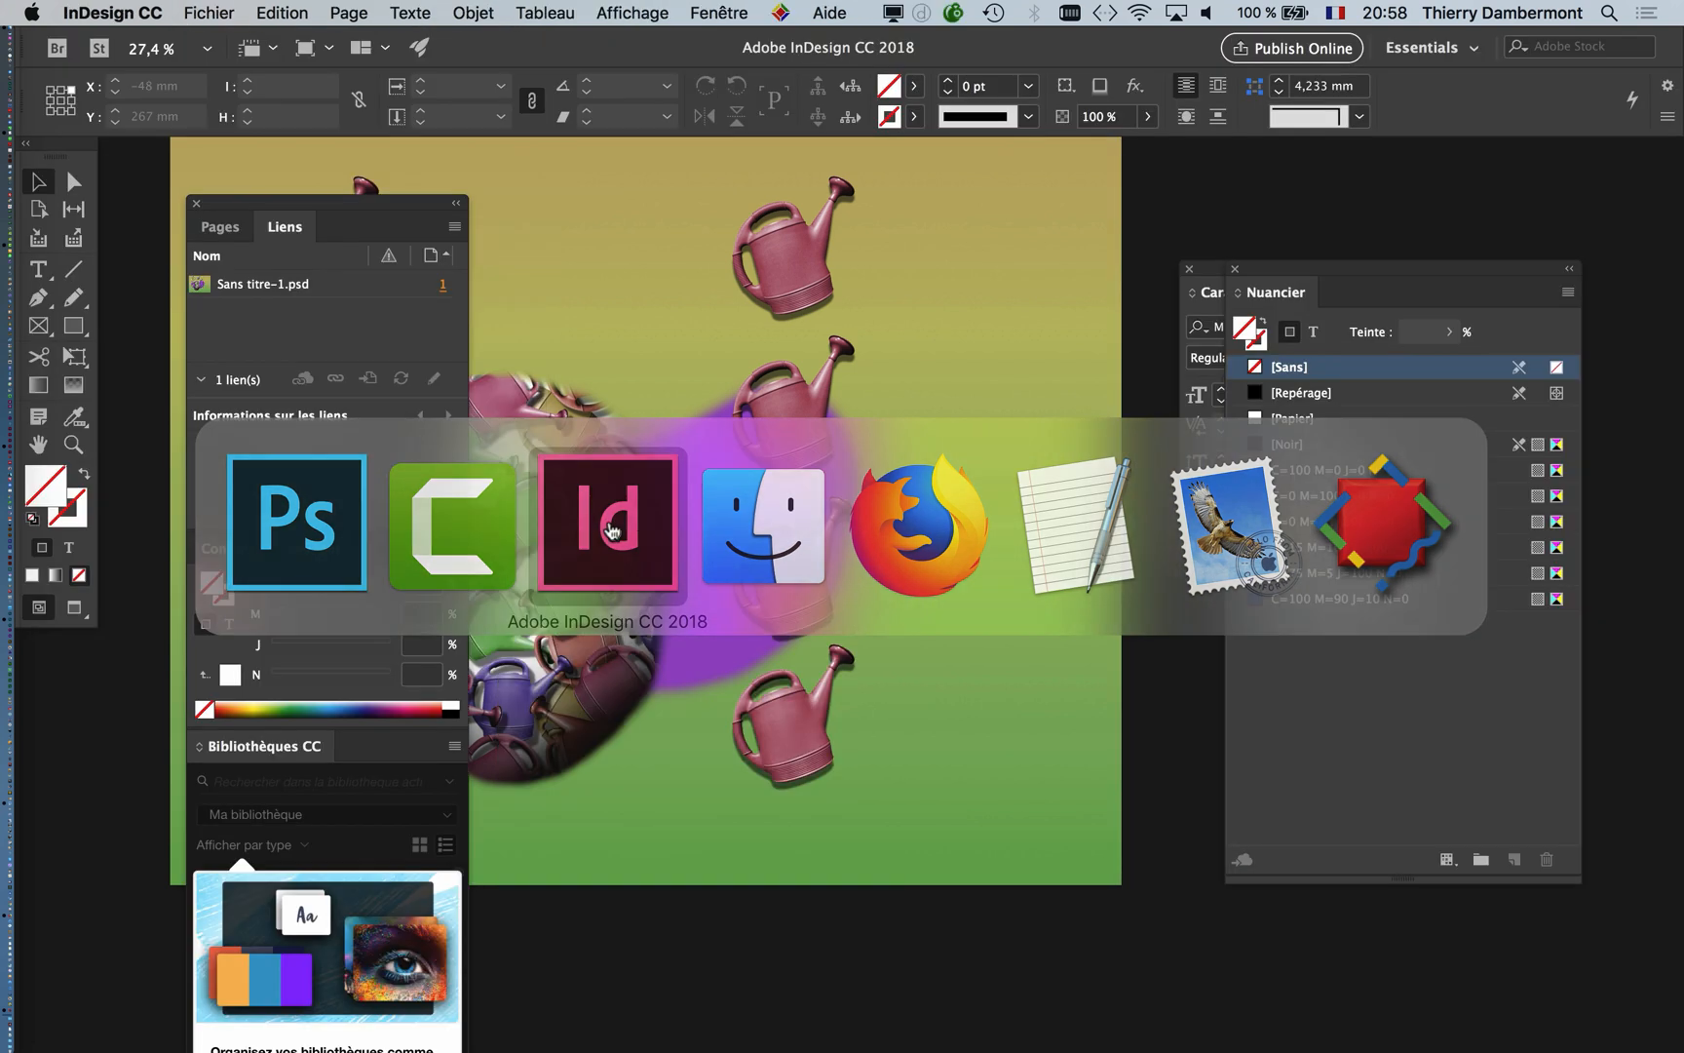
left_click(395, 293)
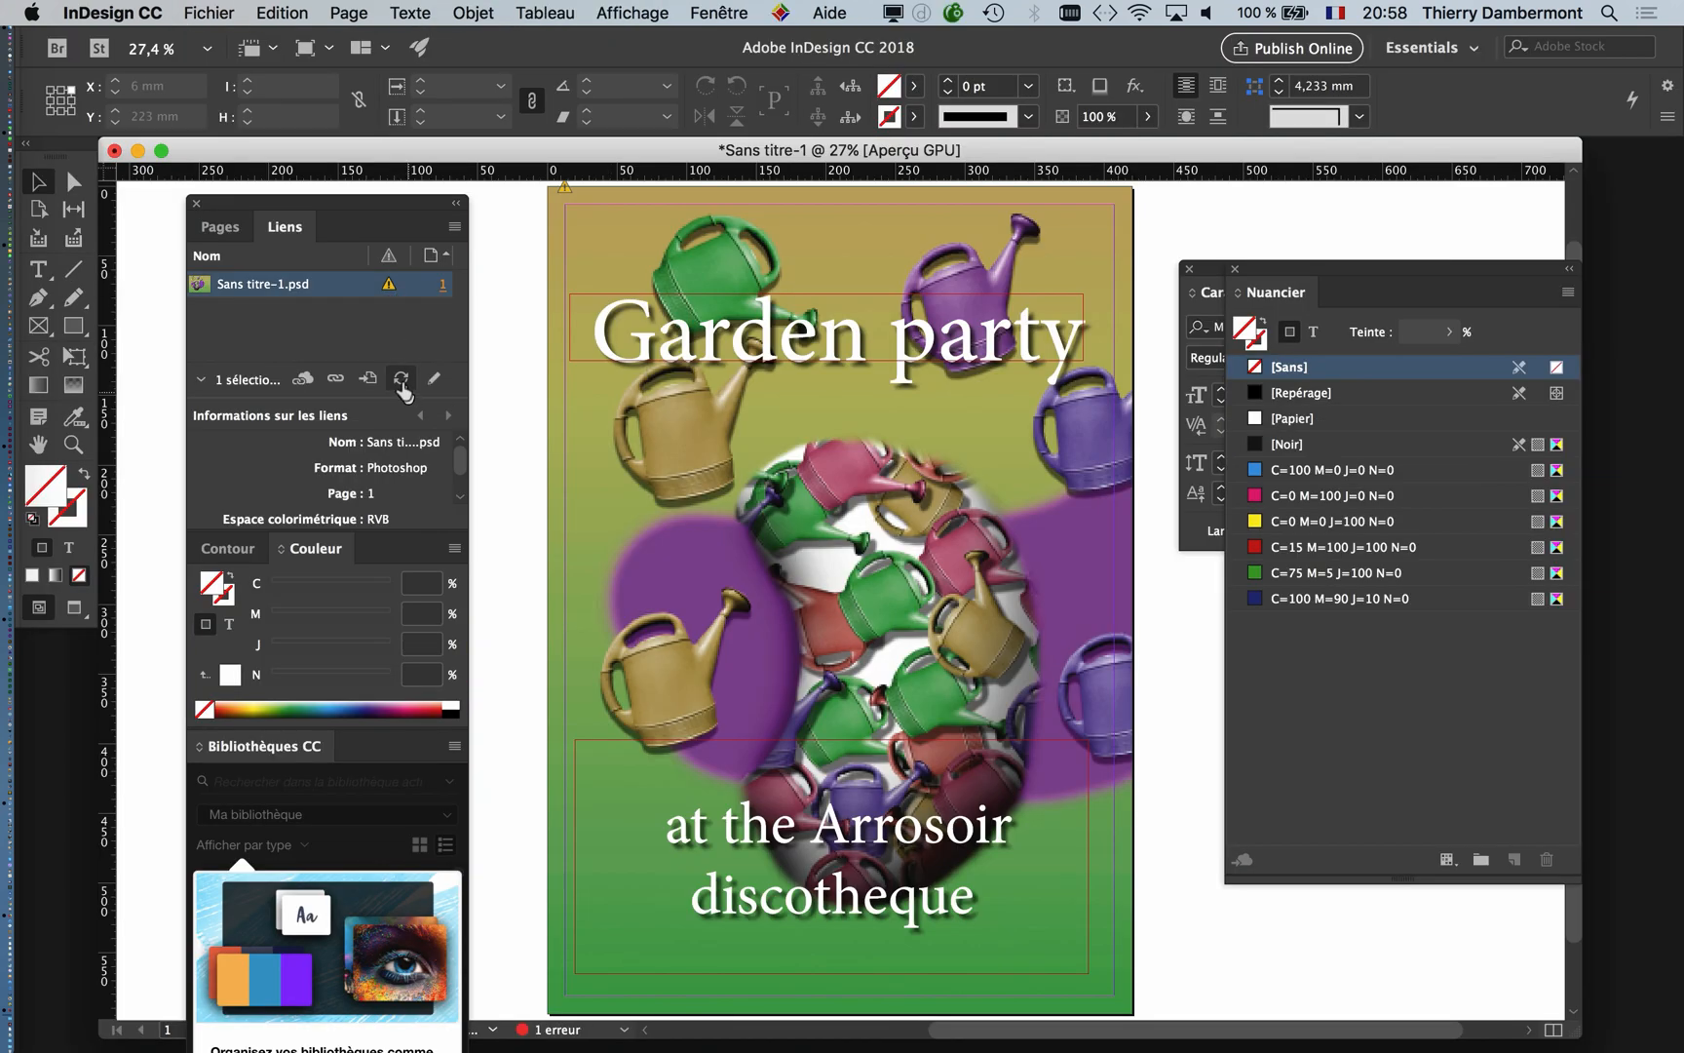
left_click(401, 379)
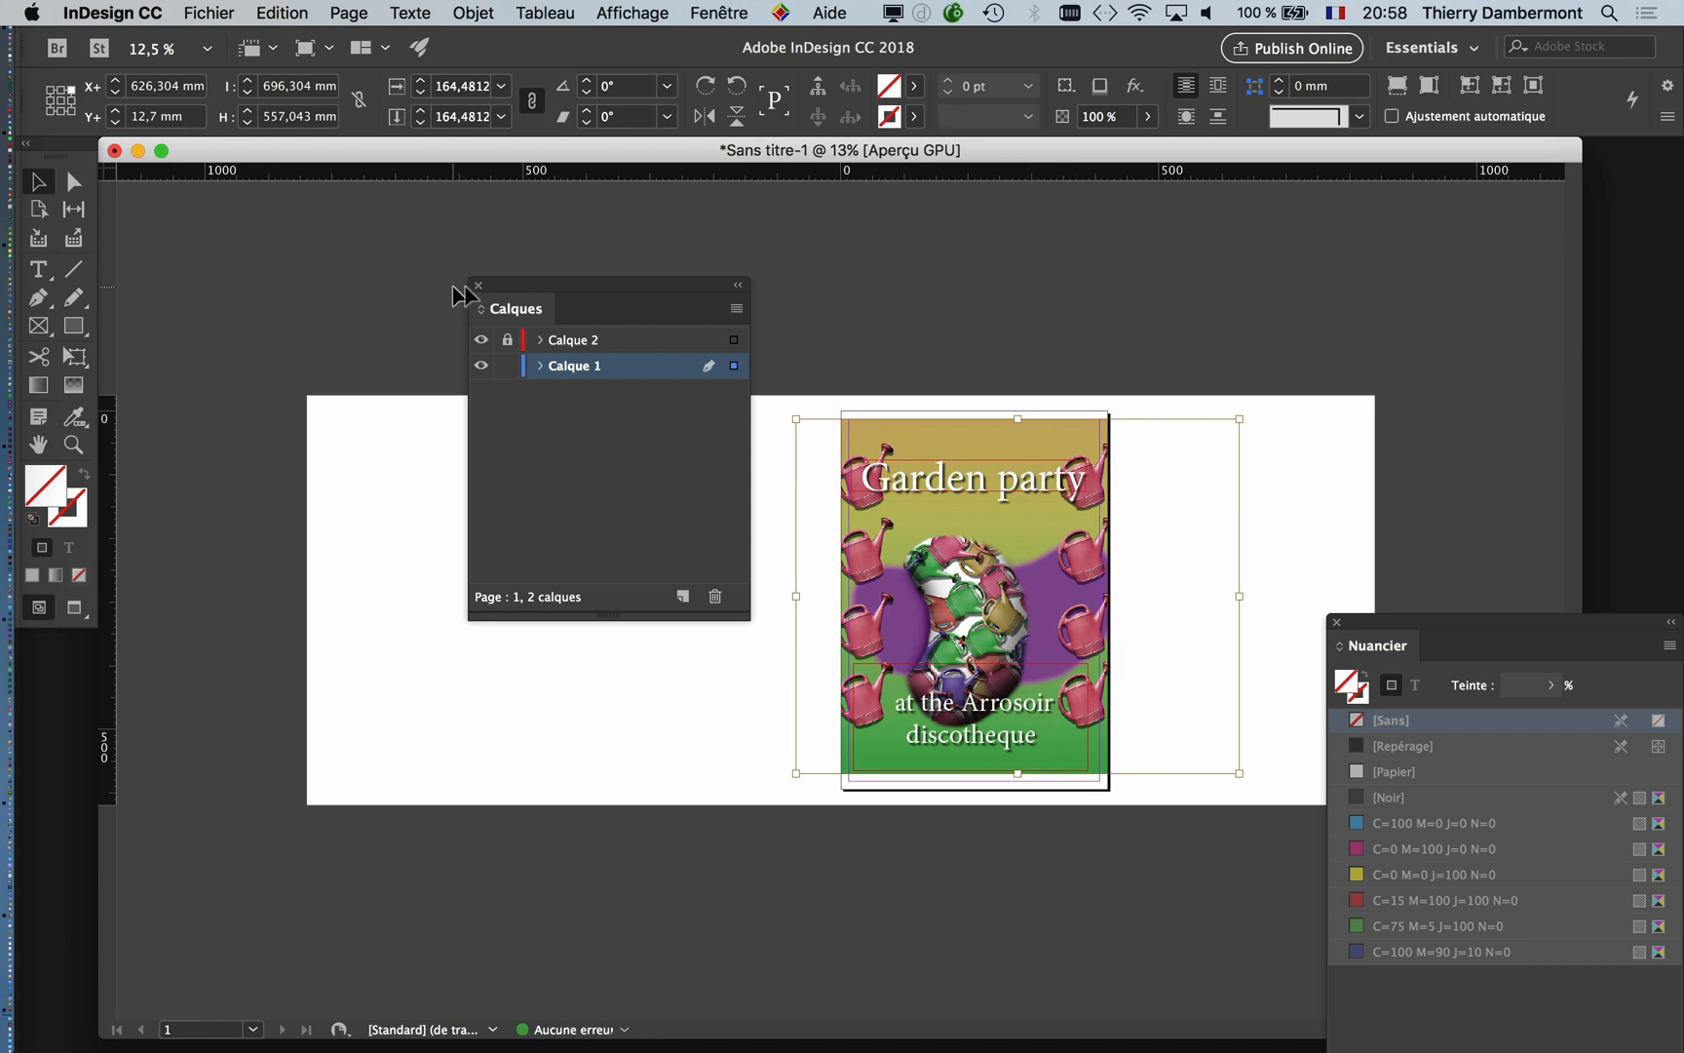
Step: Switch to Photoshop and move the Propriétés panel clear of the watering-can image
left_click_drag(513, 289, 447, 277)
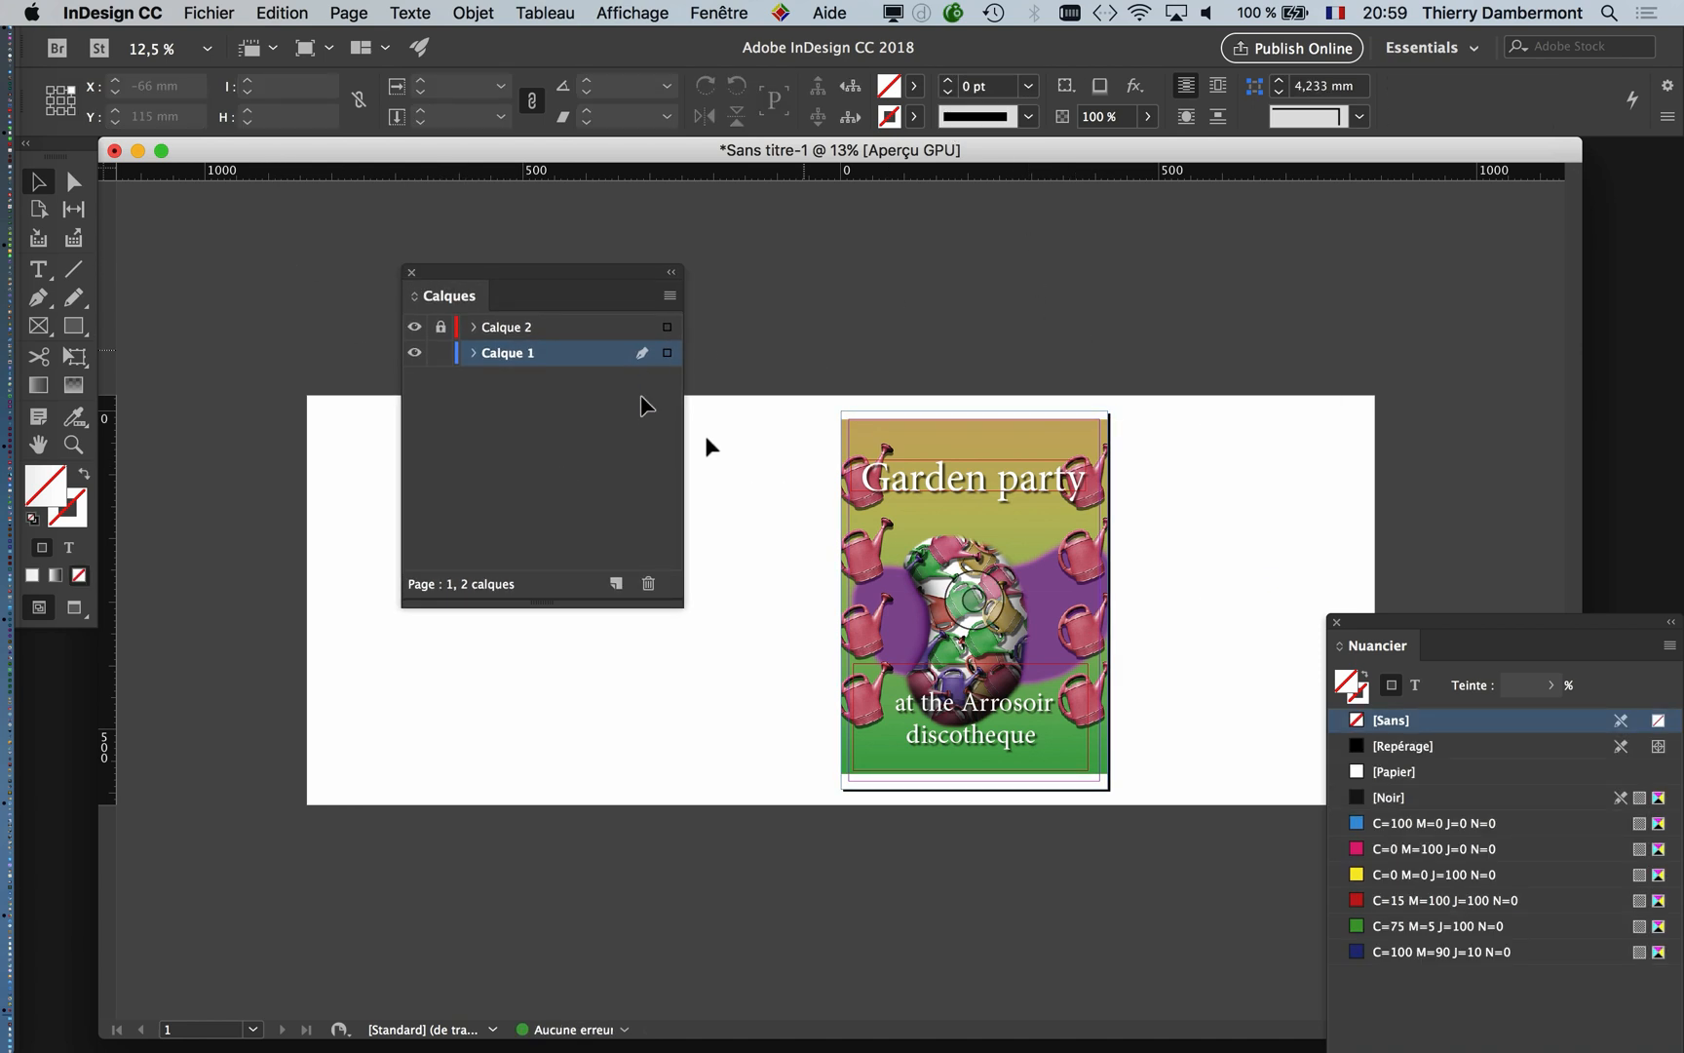
key("super+Tab")
key("super+Tab")
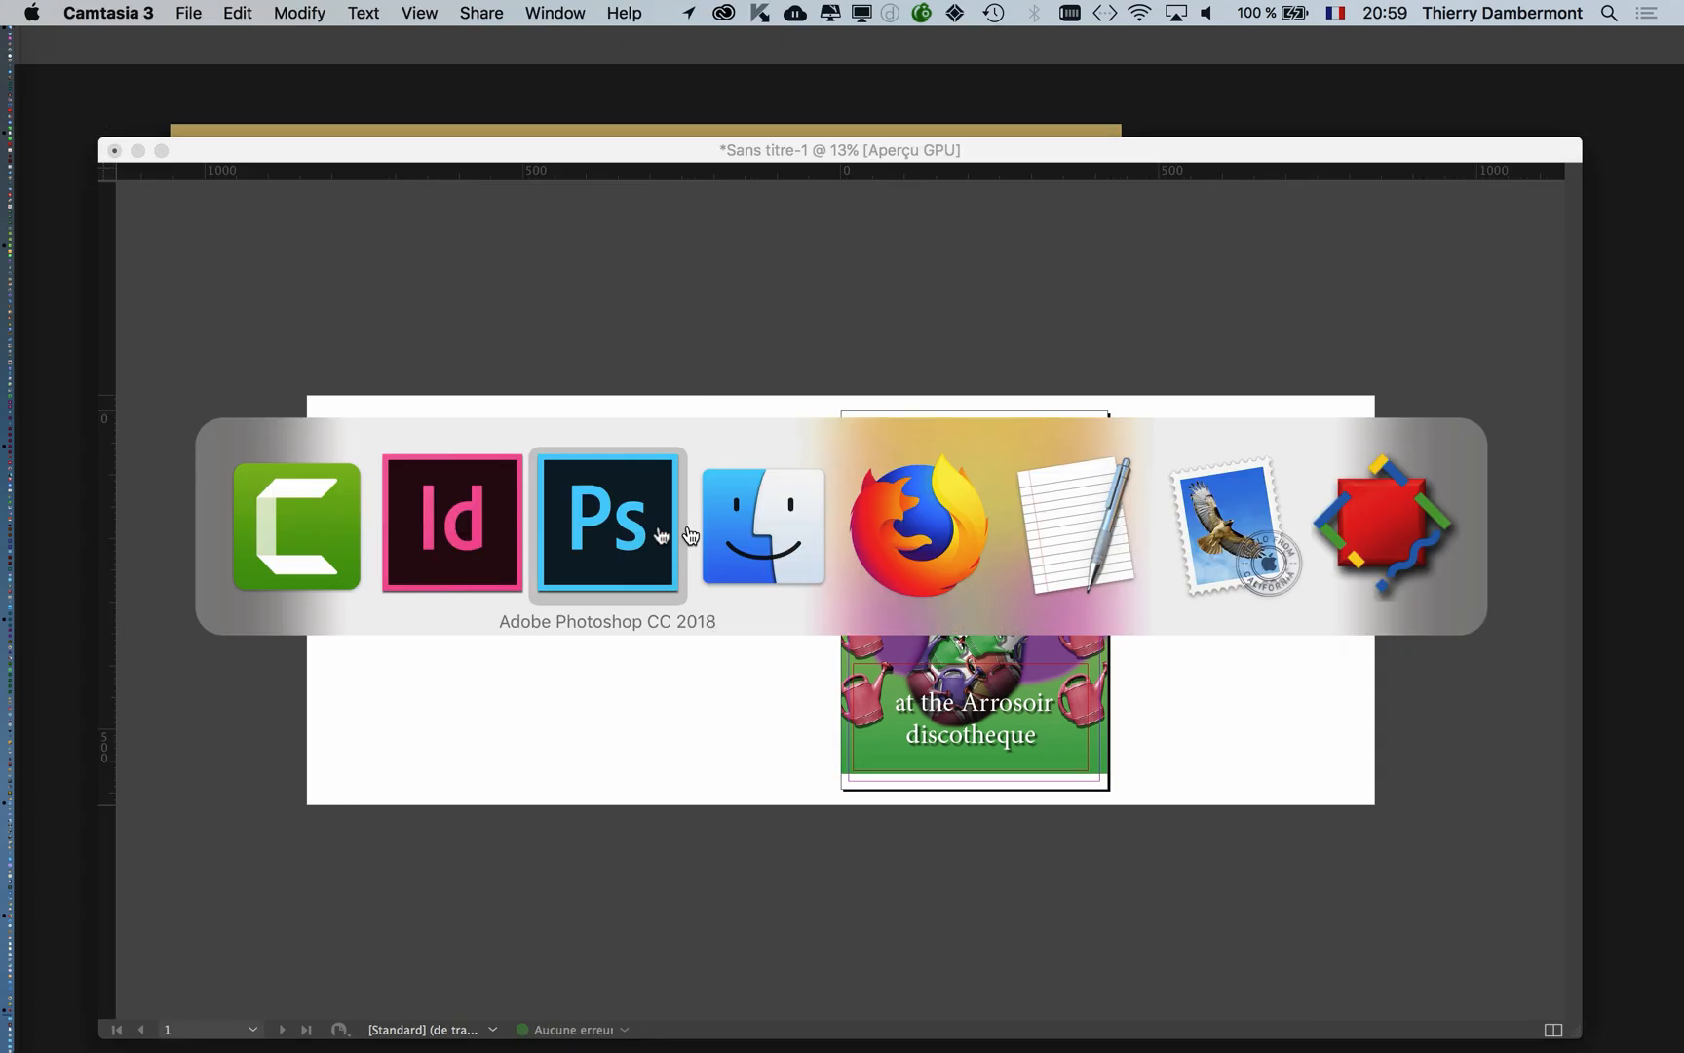
left_click(655, 536)
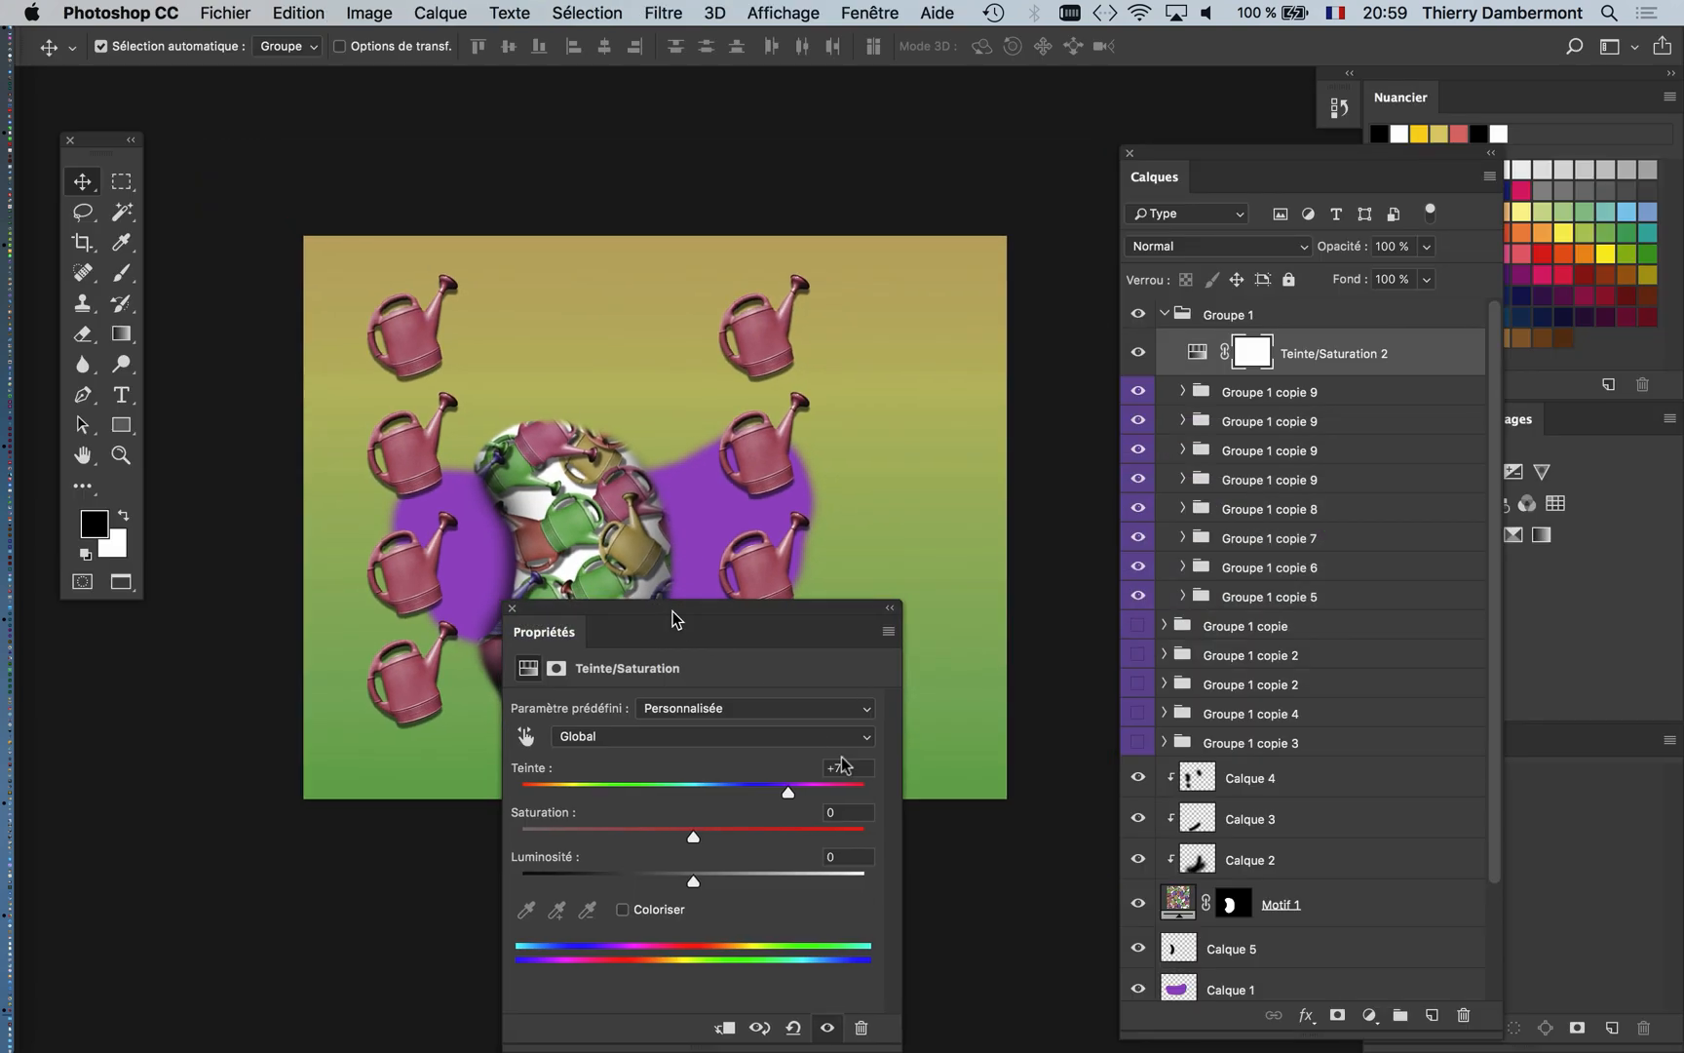
left_click_drag(663, 609, 898, 938)
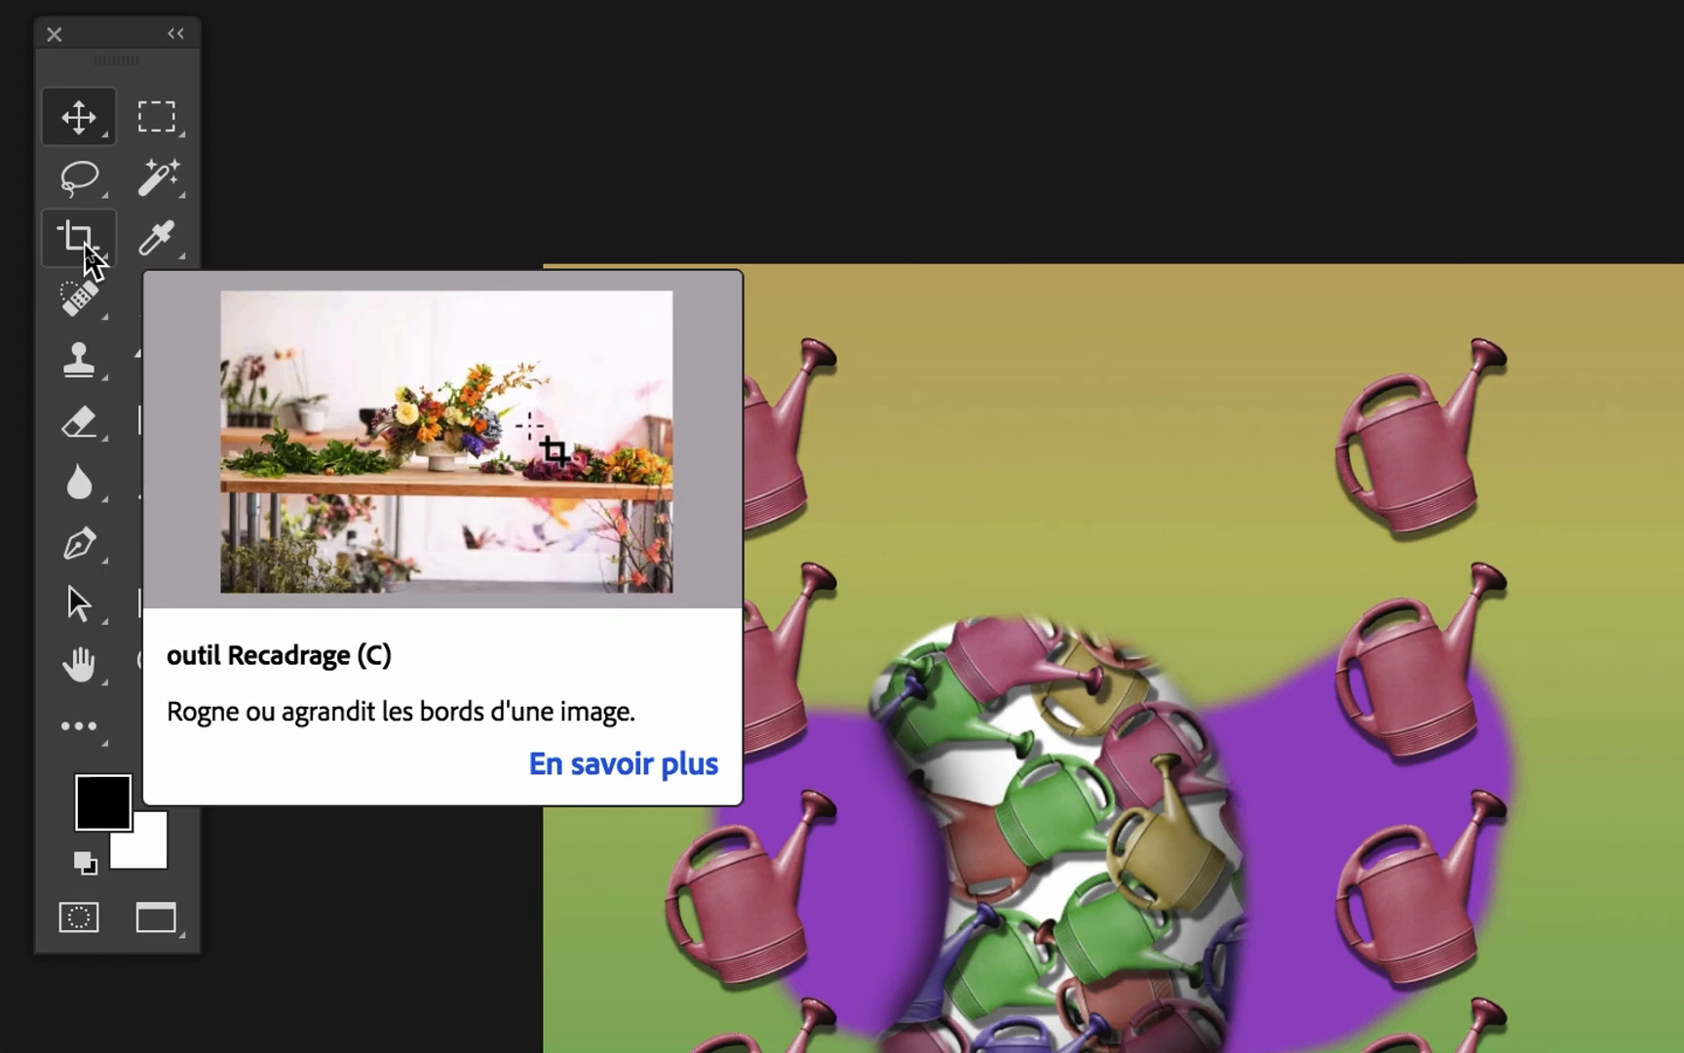
Step: Extend the canvas above, below and to the left of the composition with the Crop tool
left_click(83, 243)
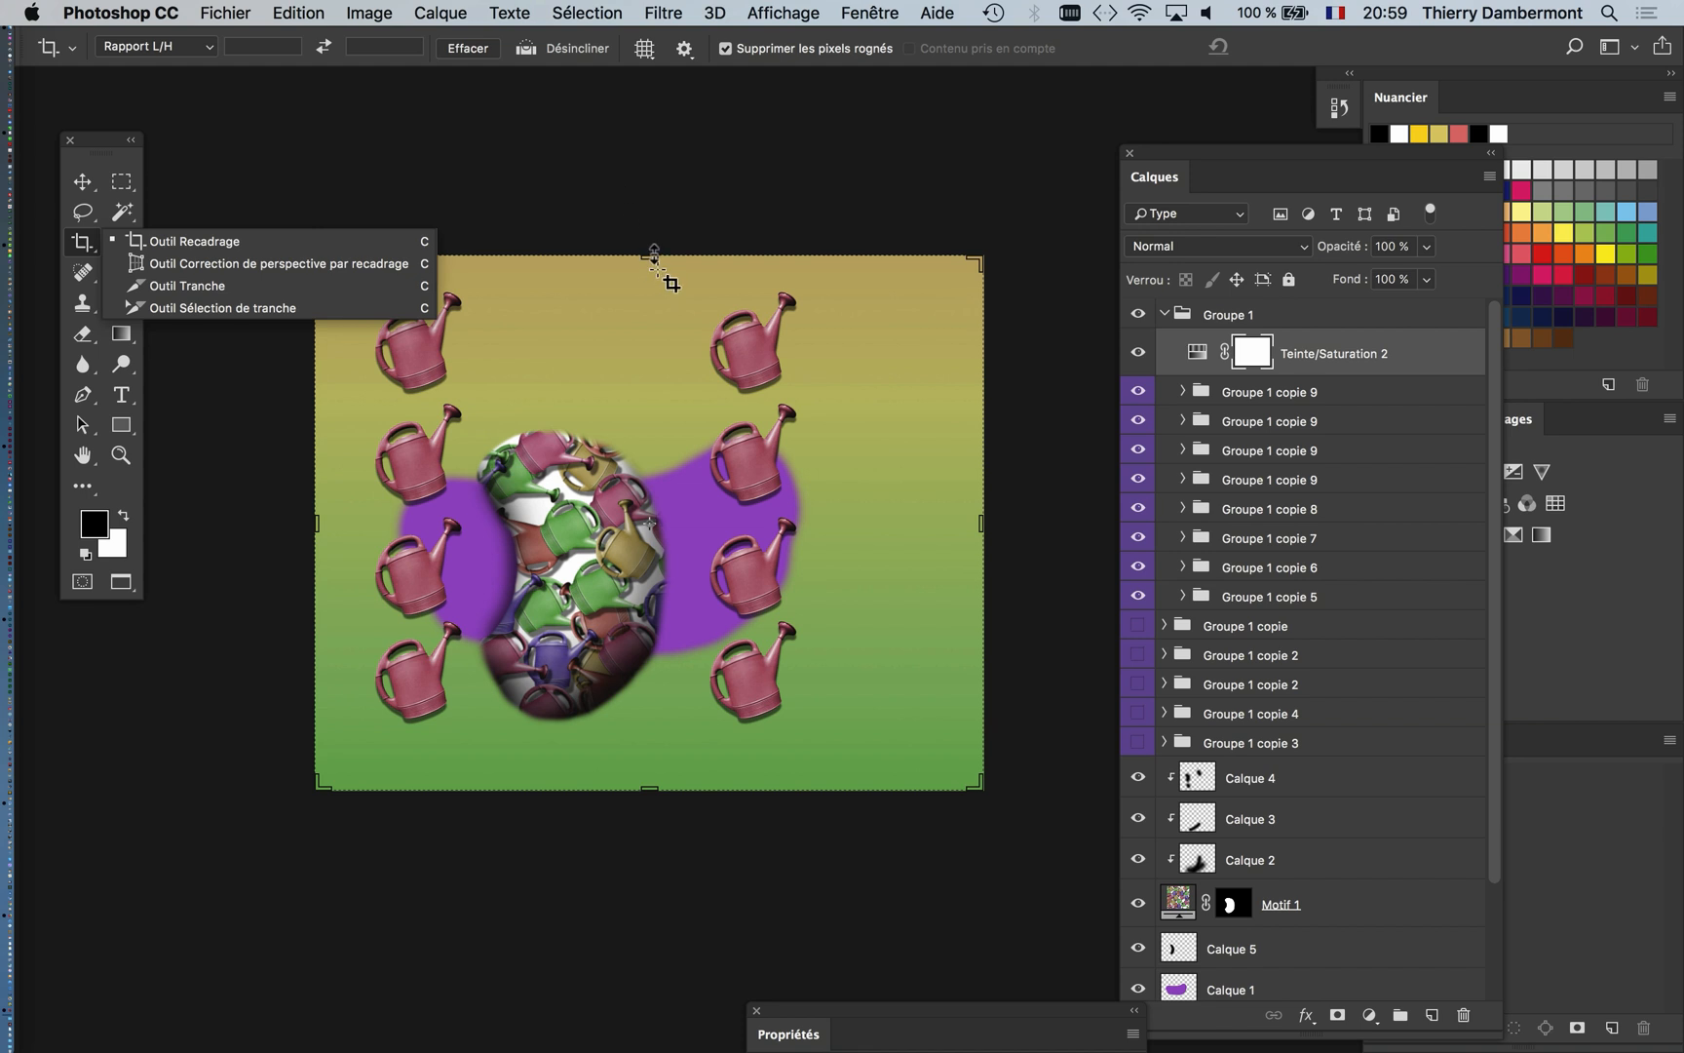
left_click(653, 251)
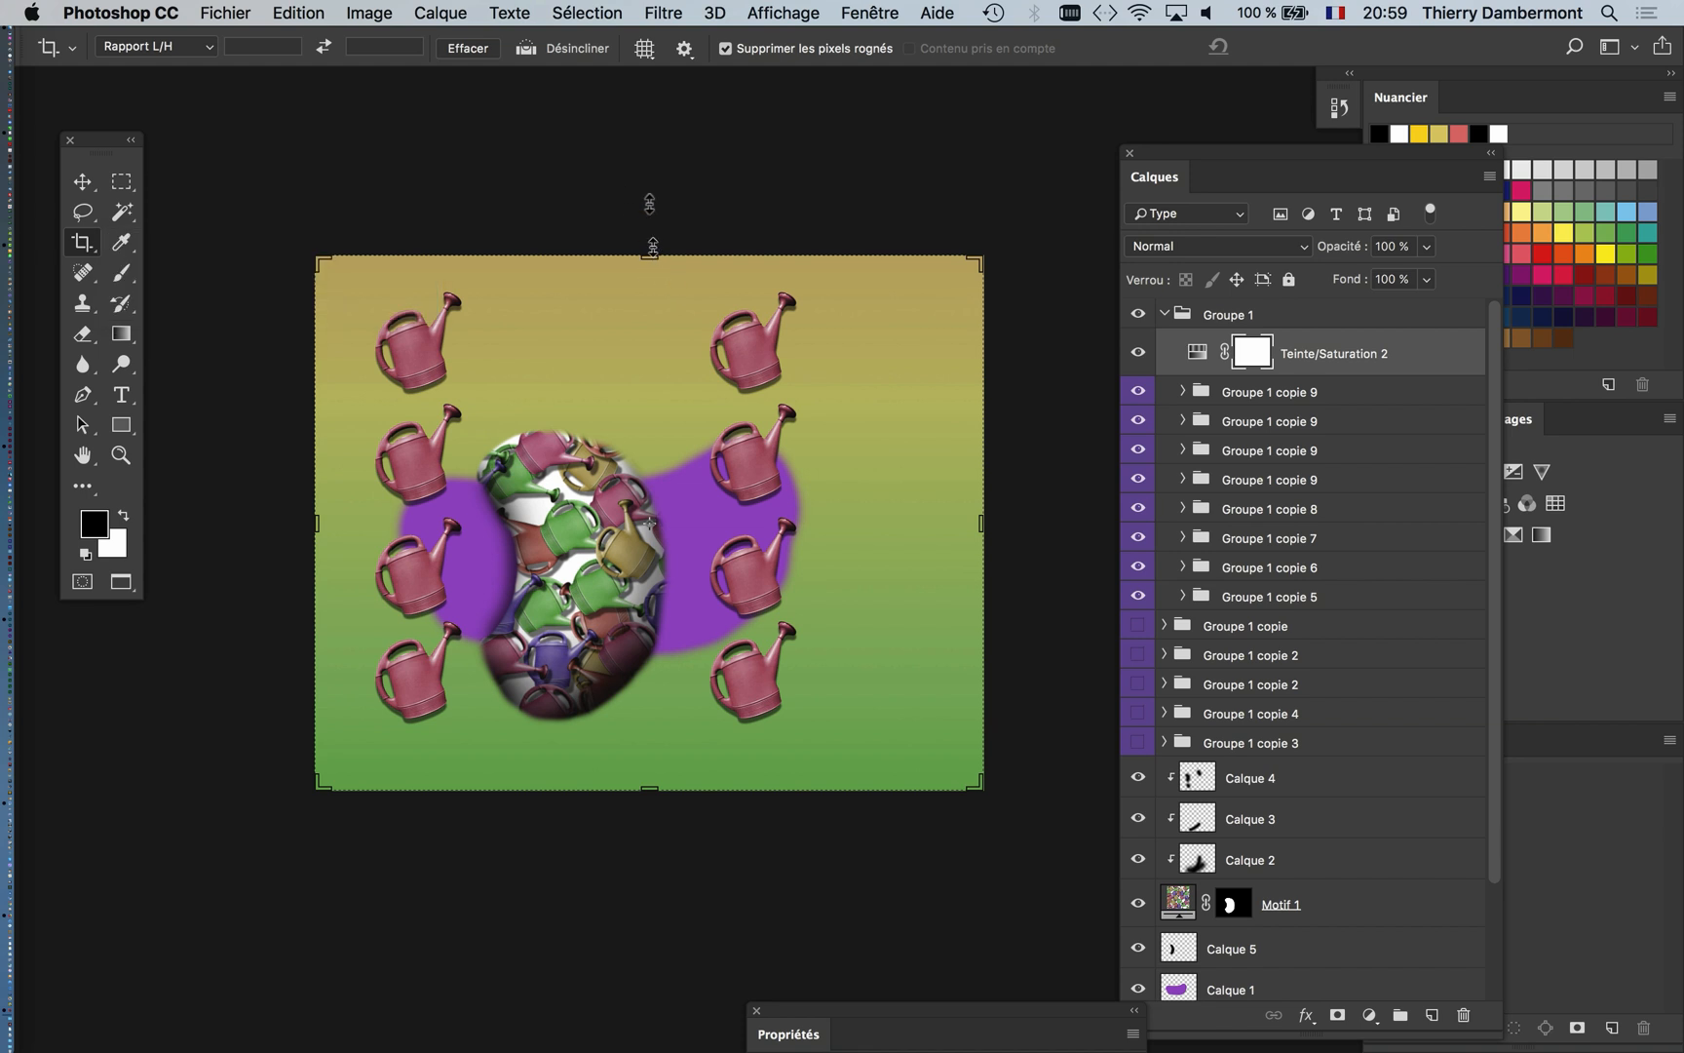
left_click_drag(650, 256, 655, 203)
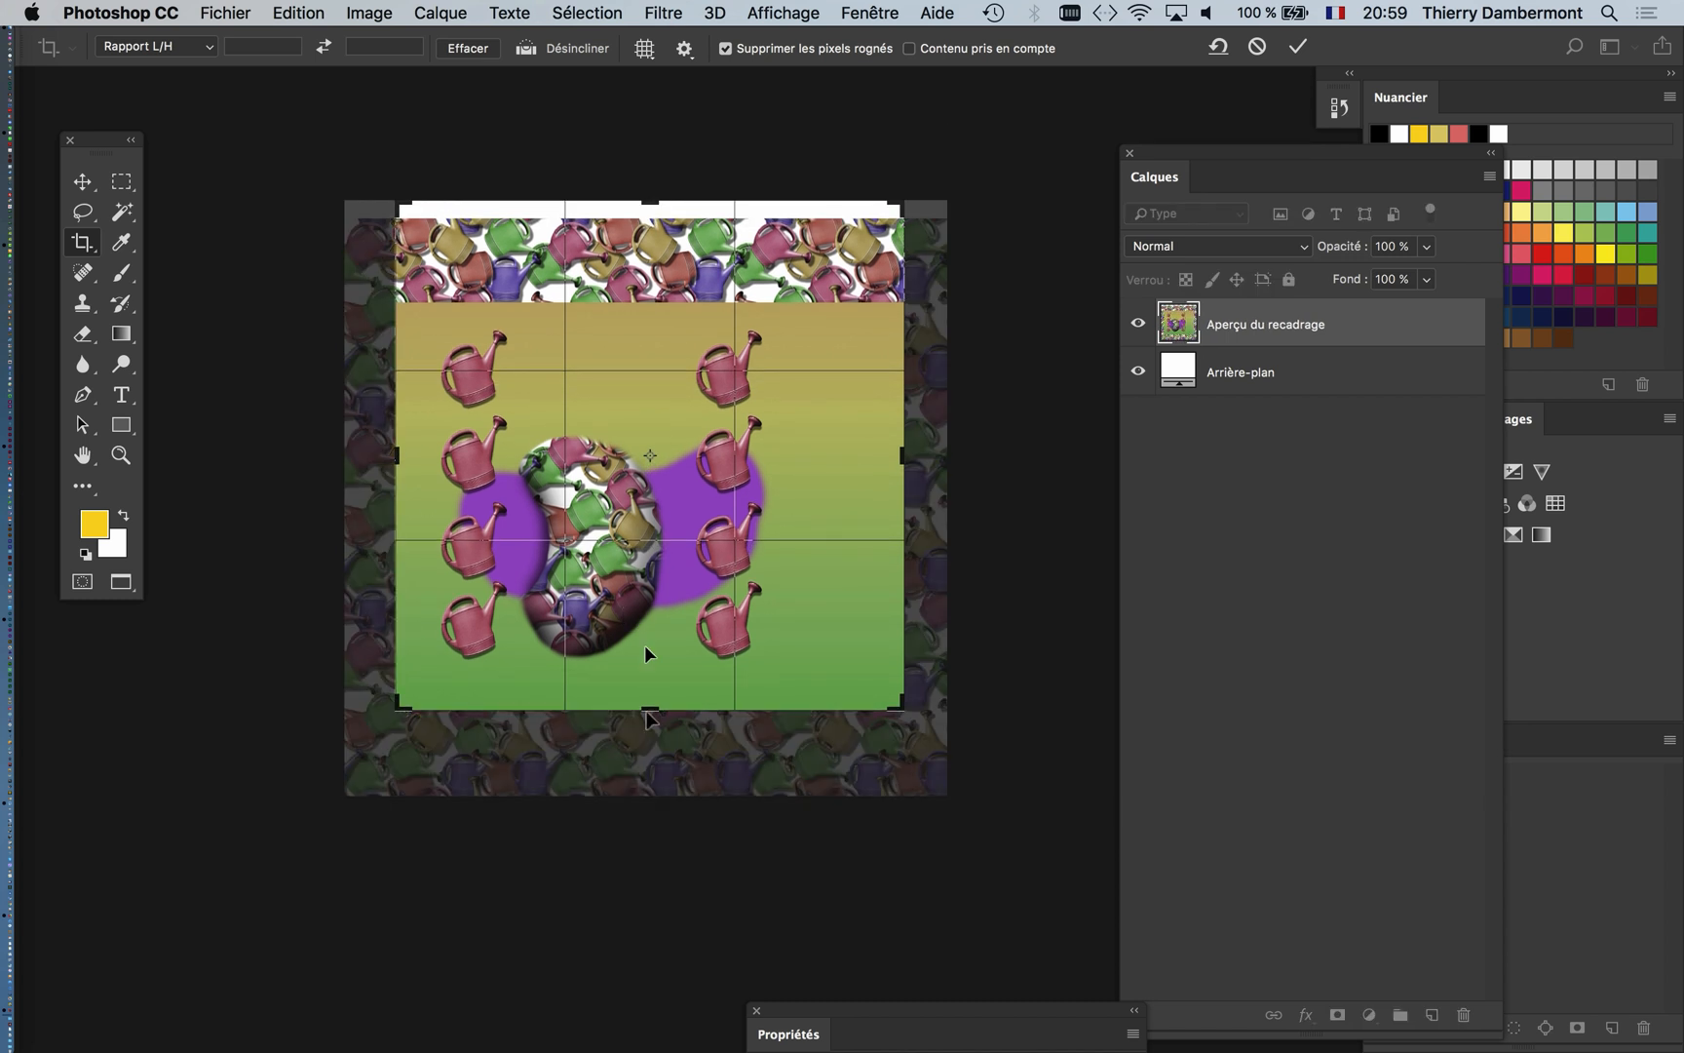
left_click_drag(652, 715, 648, 802)
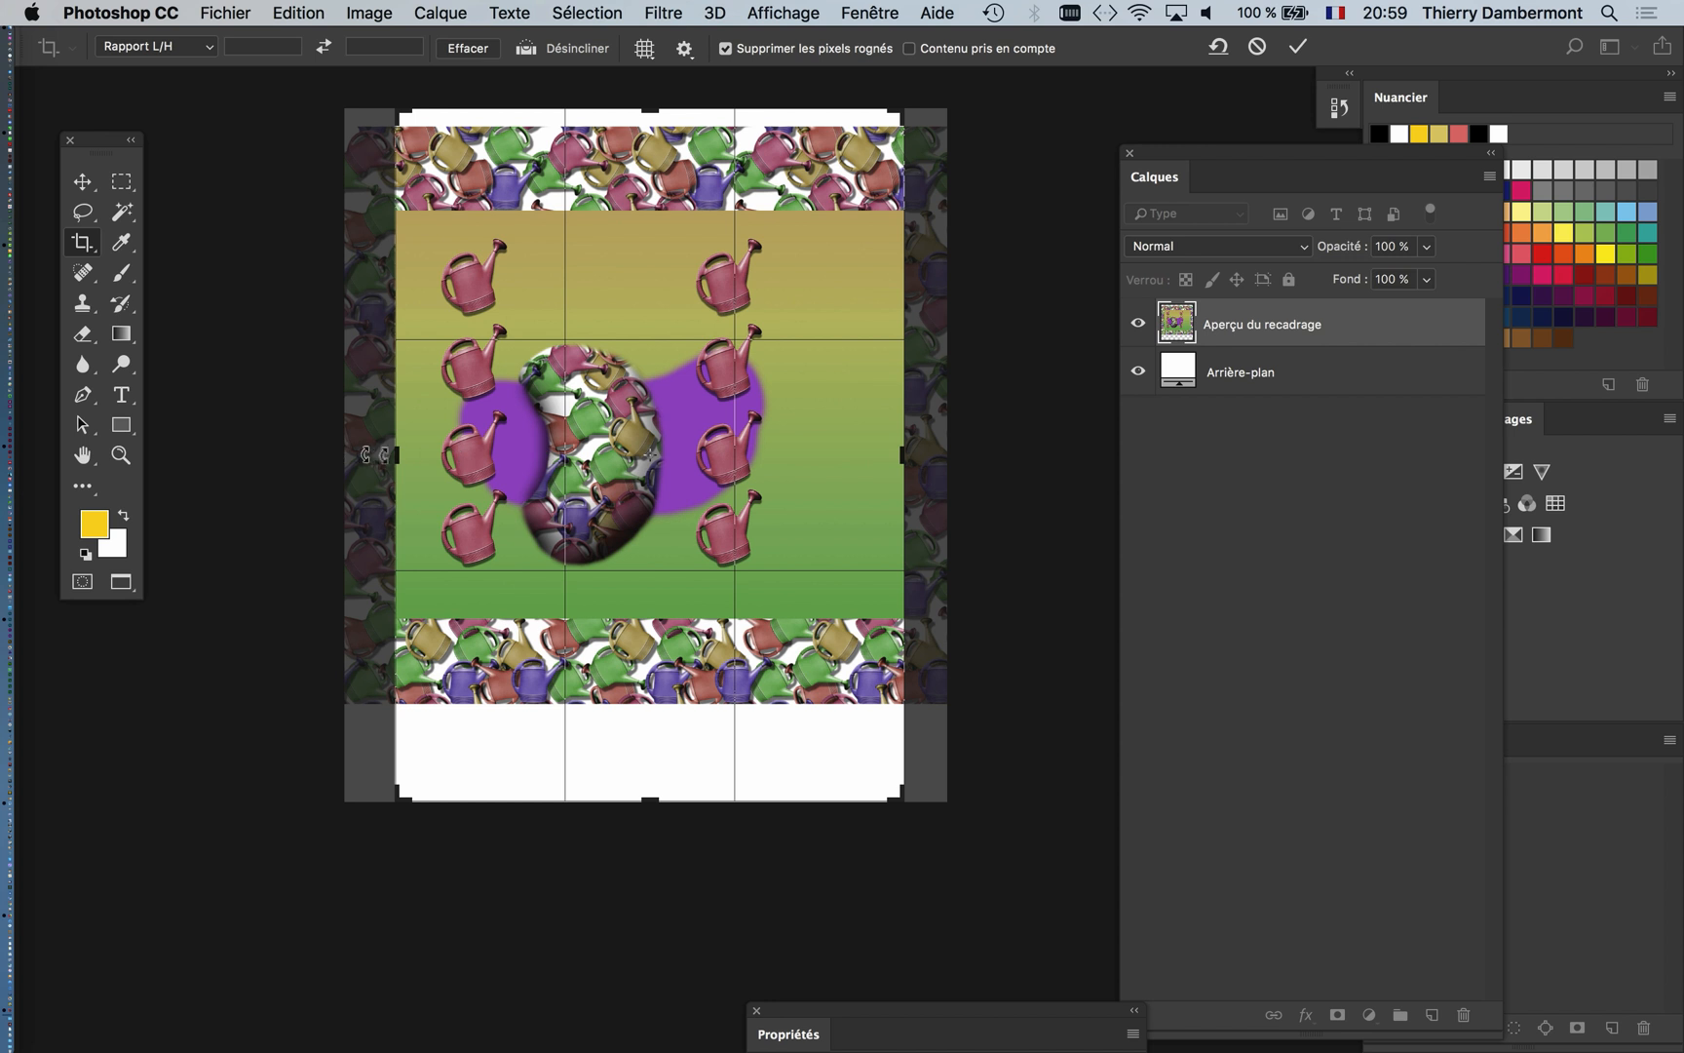
mouse_move(395, 456)
left_mouse_down()
mouse_move(356, 457)
mouse_move(377, 456)
left_mouse_up()
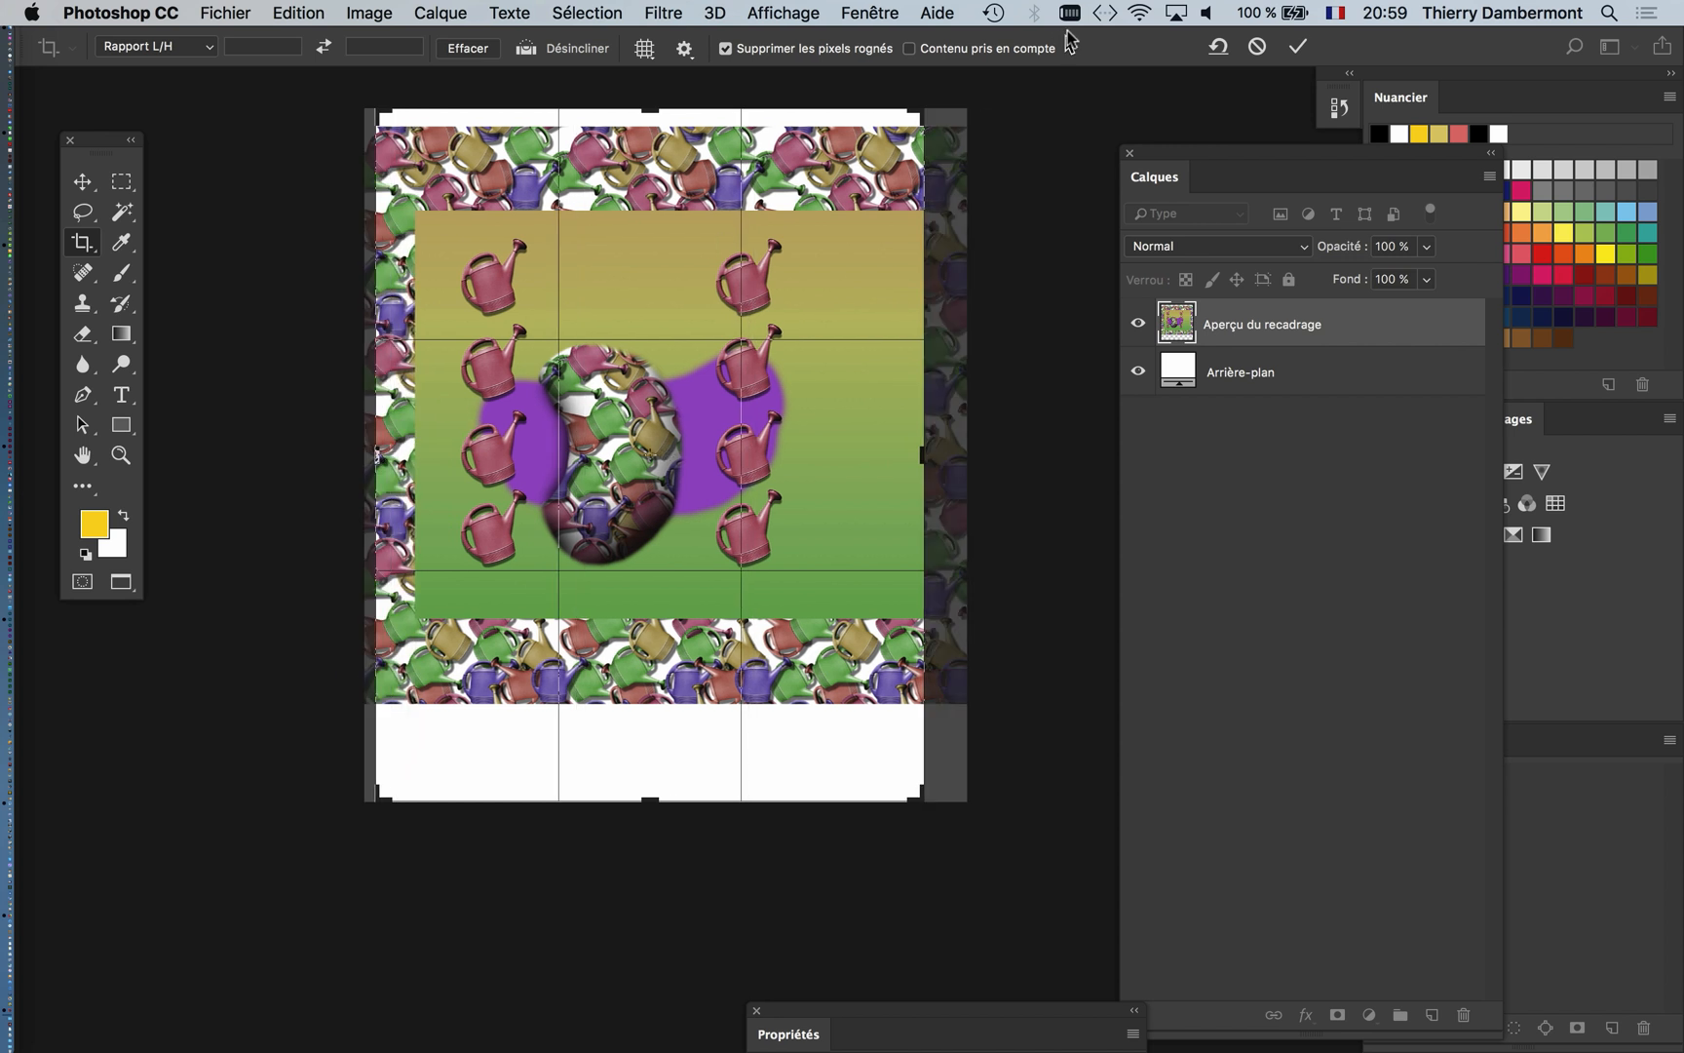
left_click(1298, 47)
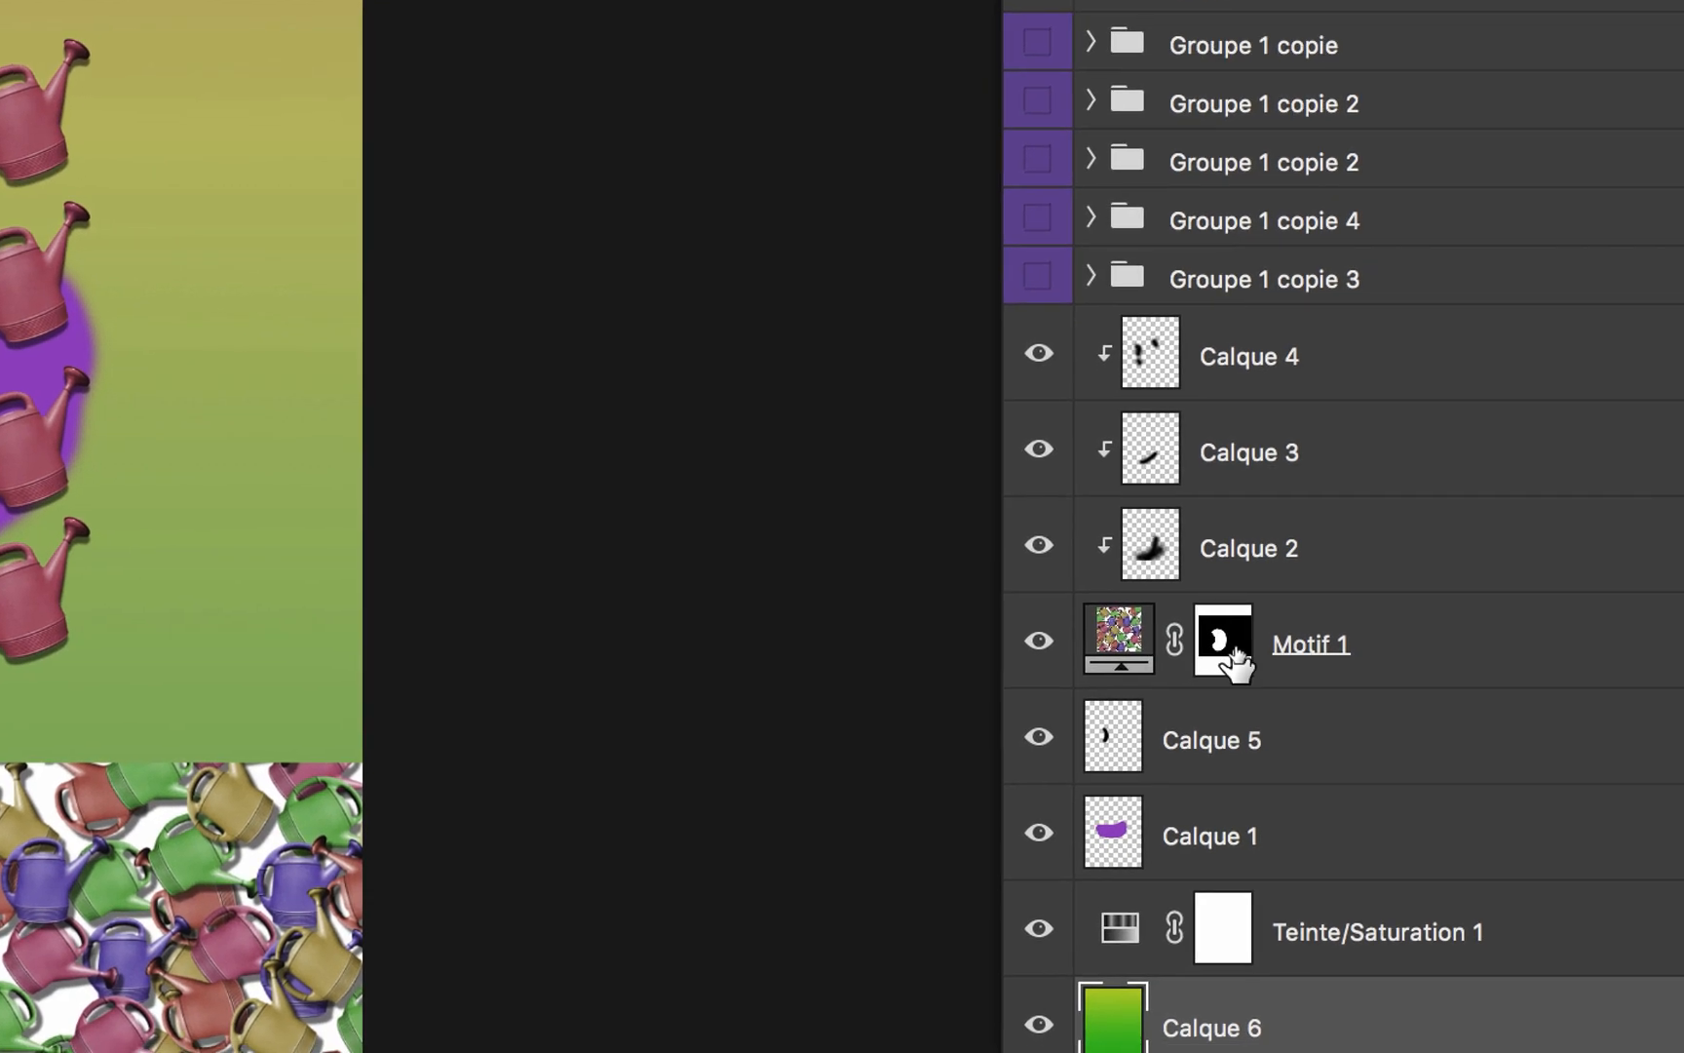
Step: Display the Motif 1 layer mask and select its white border by inverting a rectangular selection drawn inside the black area
left_click(1234, 655, "alt")
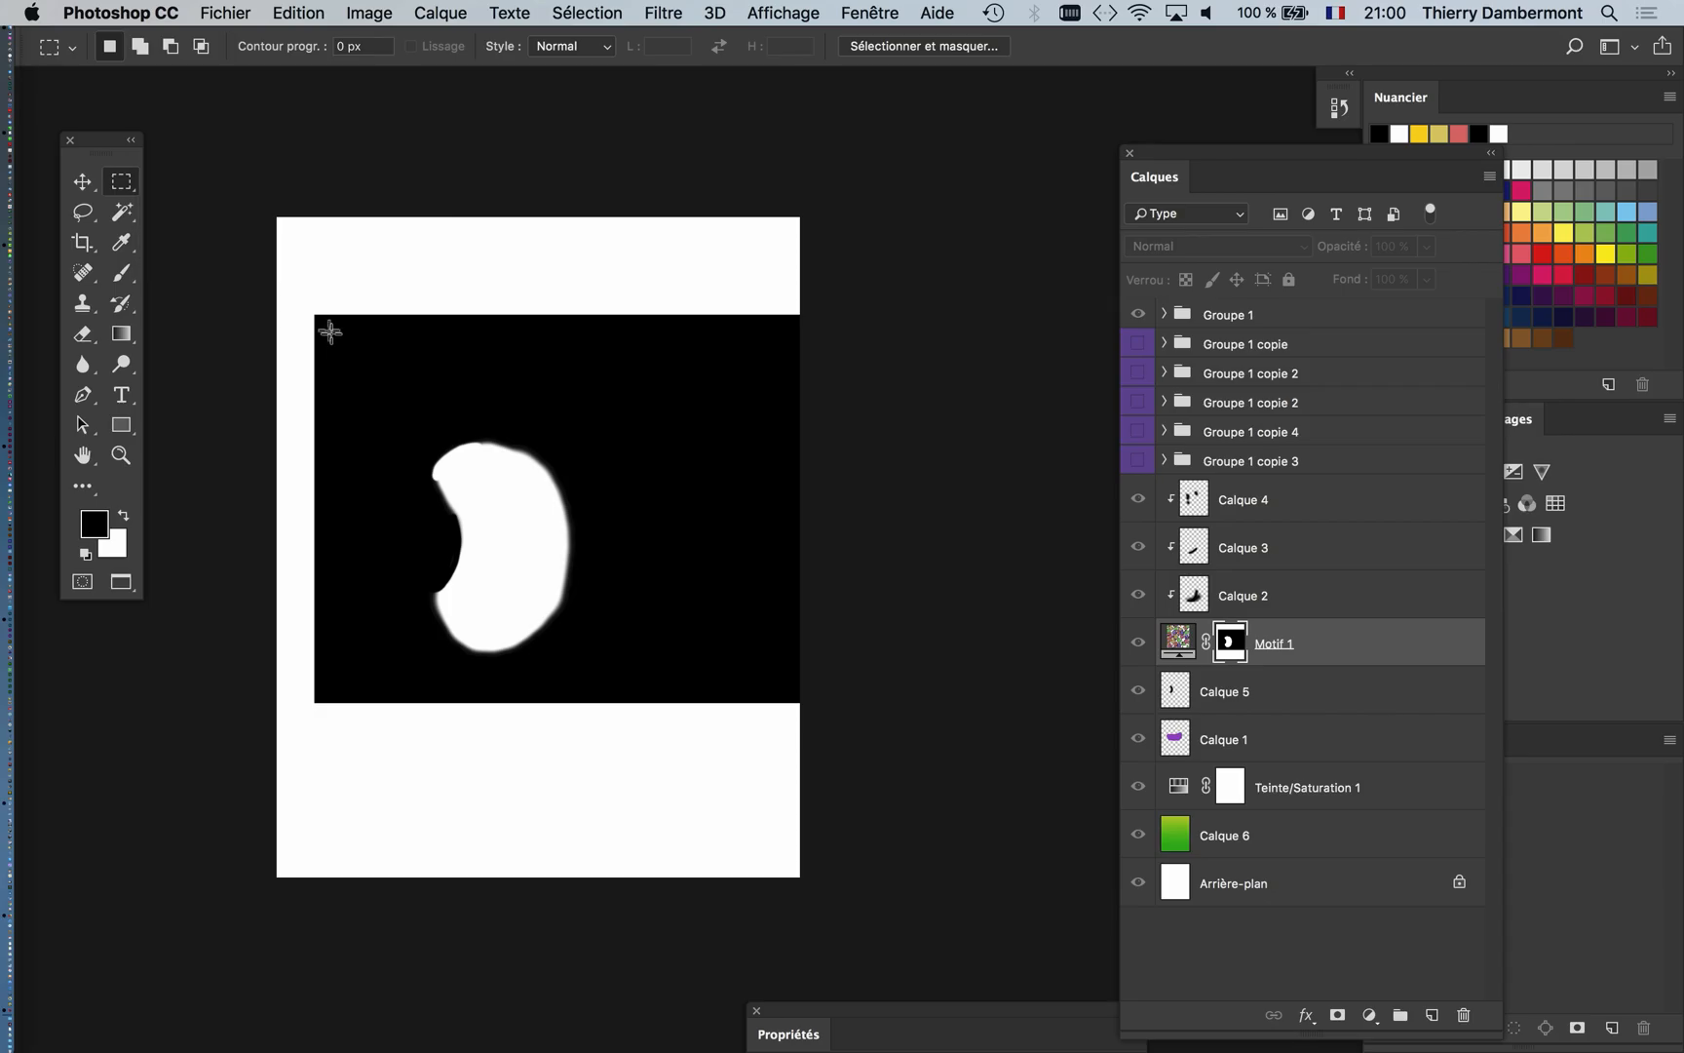
left_click_drag(331, 331, 804, 688)
left_click_drag(1223, 664, 1230, 656)
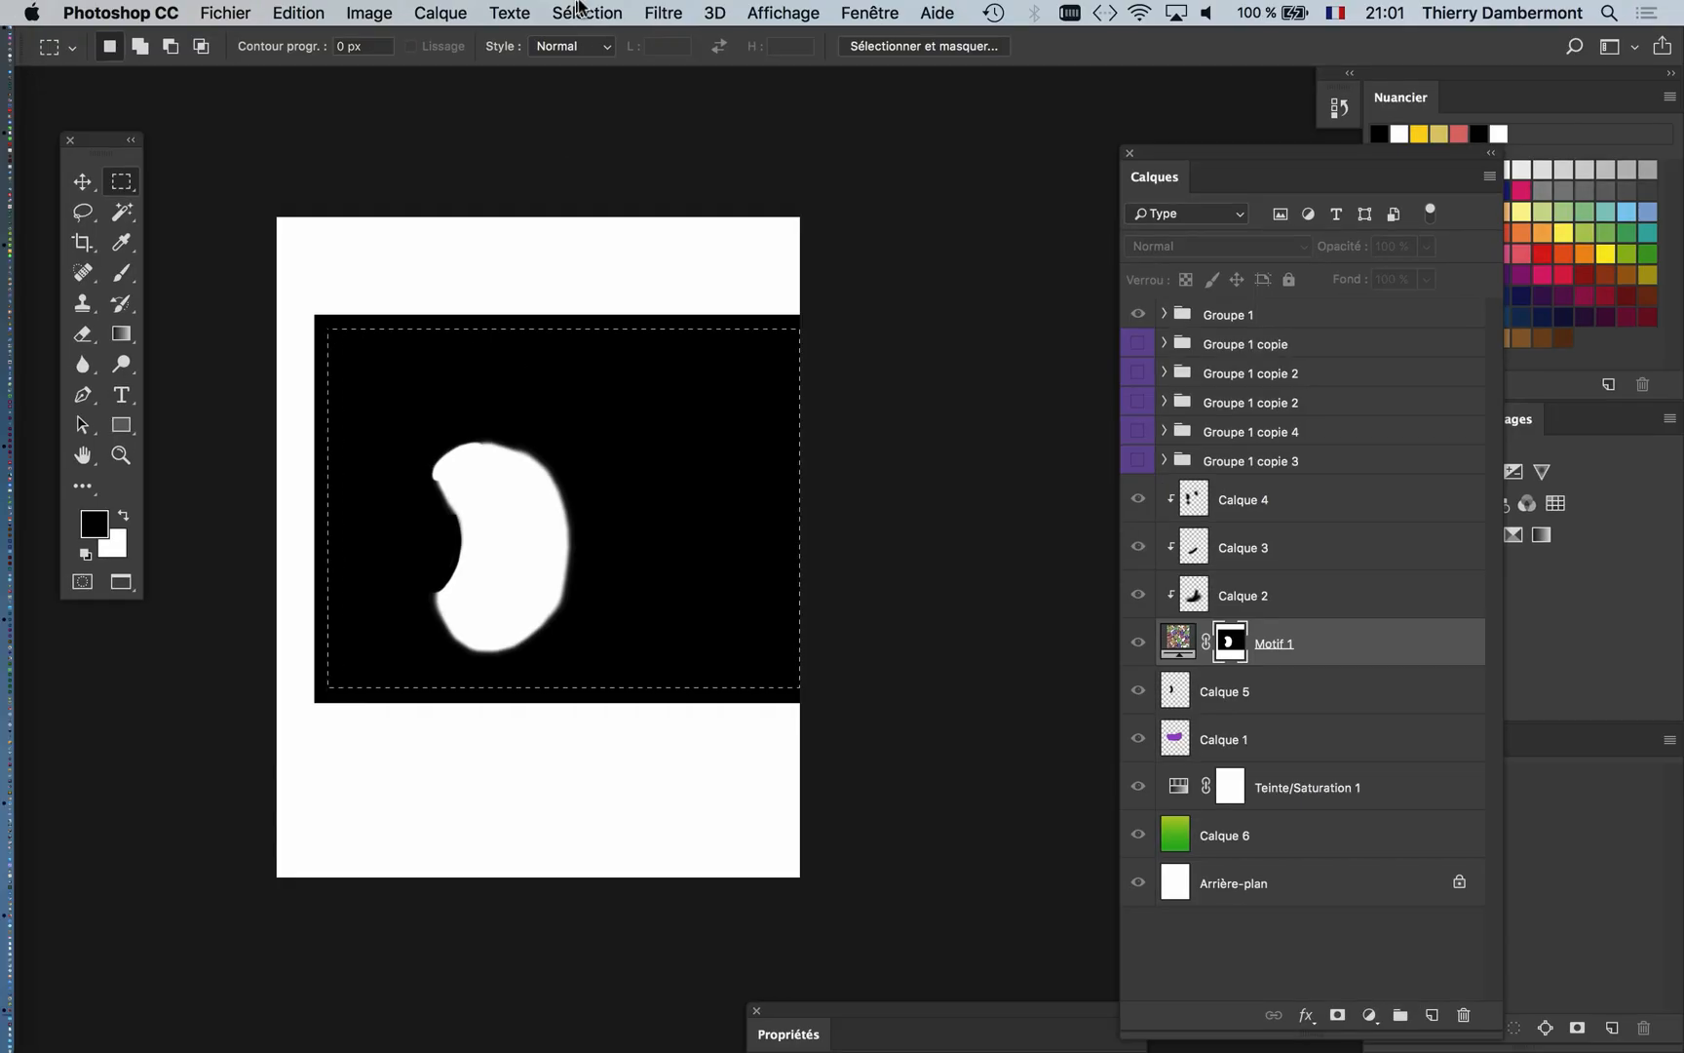
left_click(587, 13)
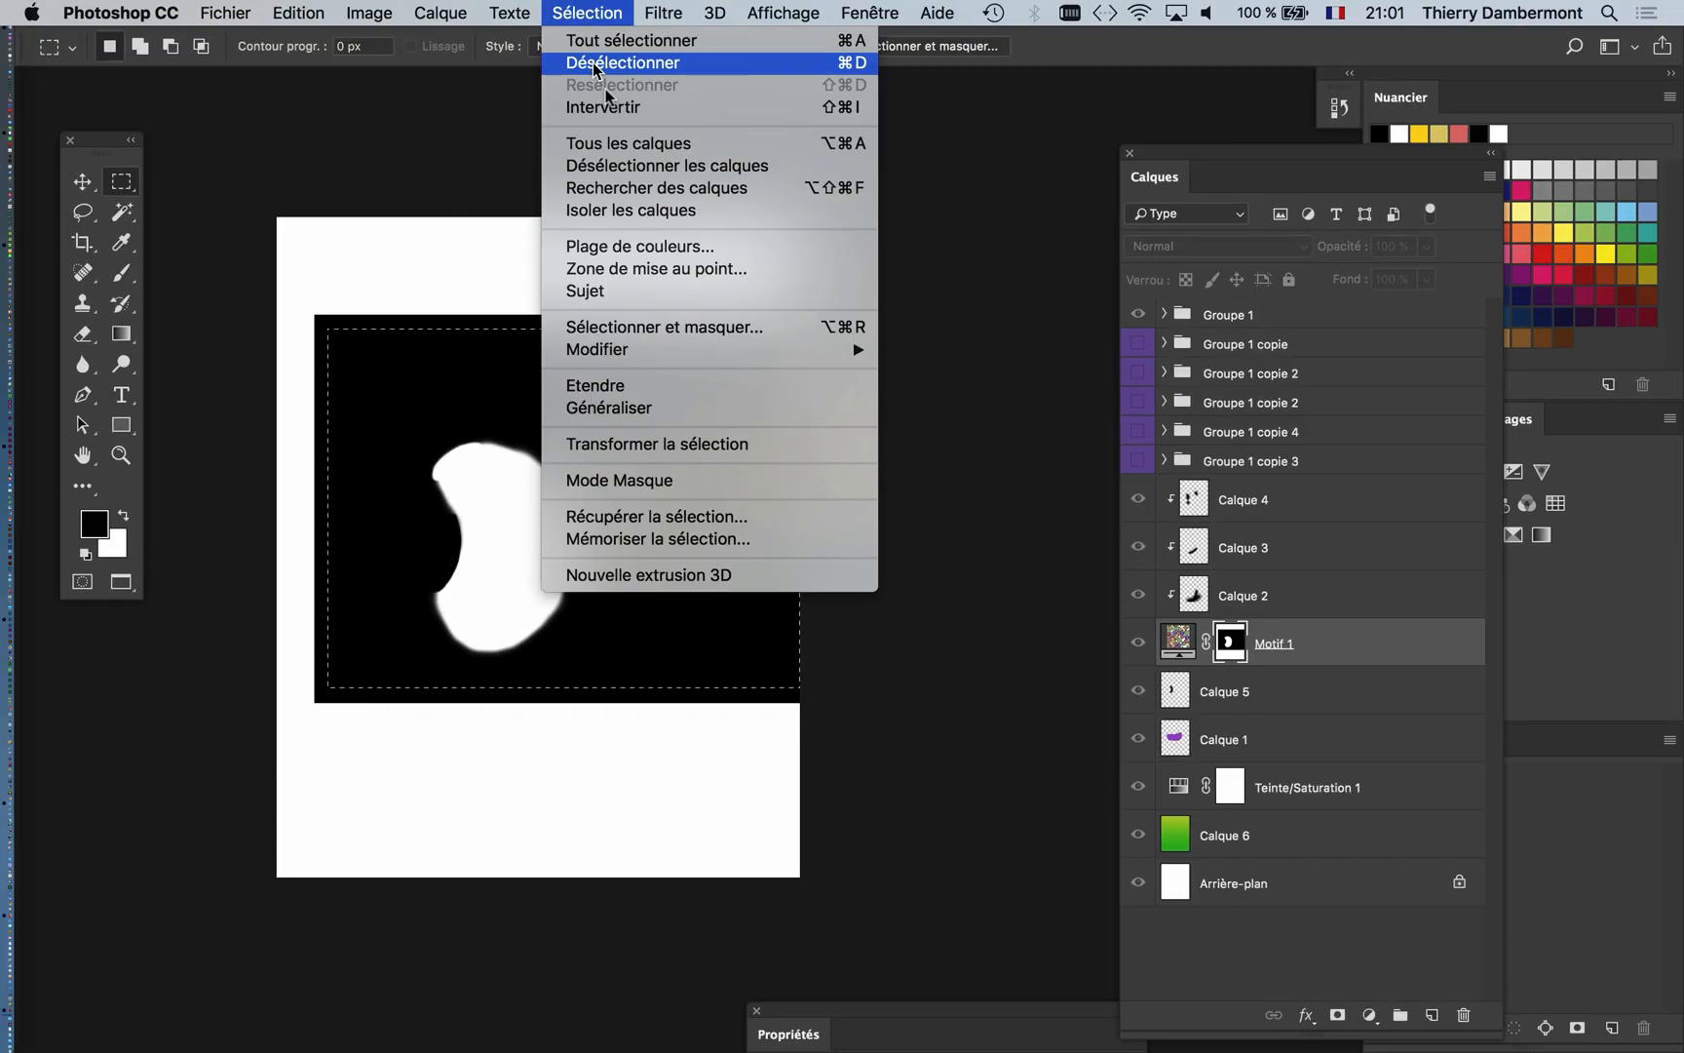
left_click(617, 108)
Step: Fill the selected border of the Motif 1 mask with black, return to the normal image view and deselect
left_click(225, 13)
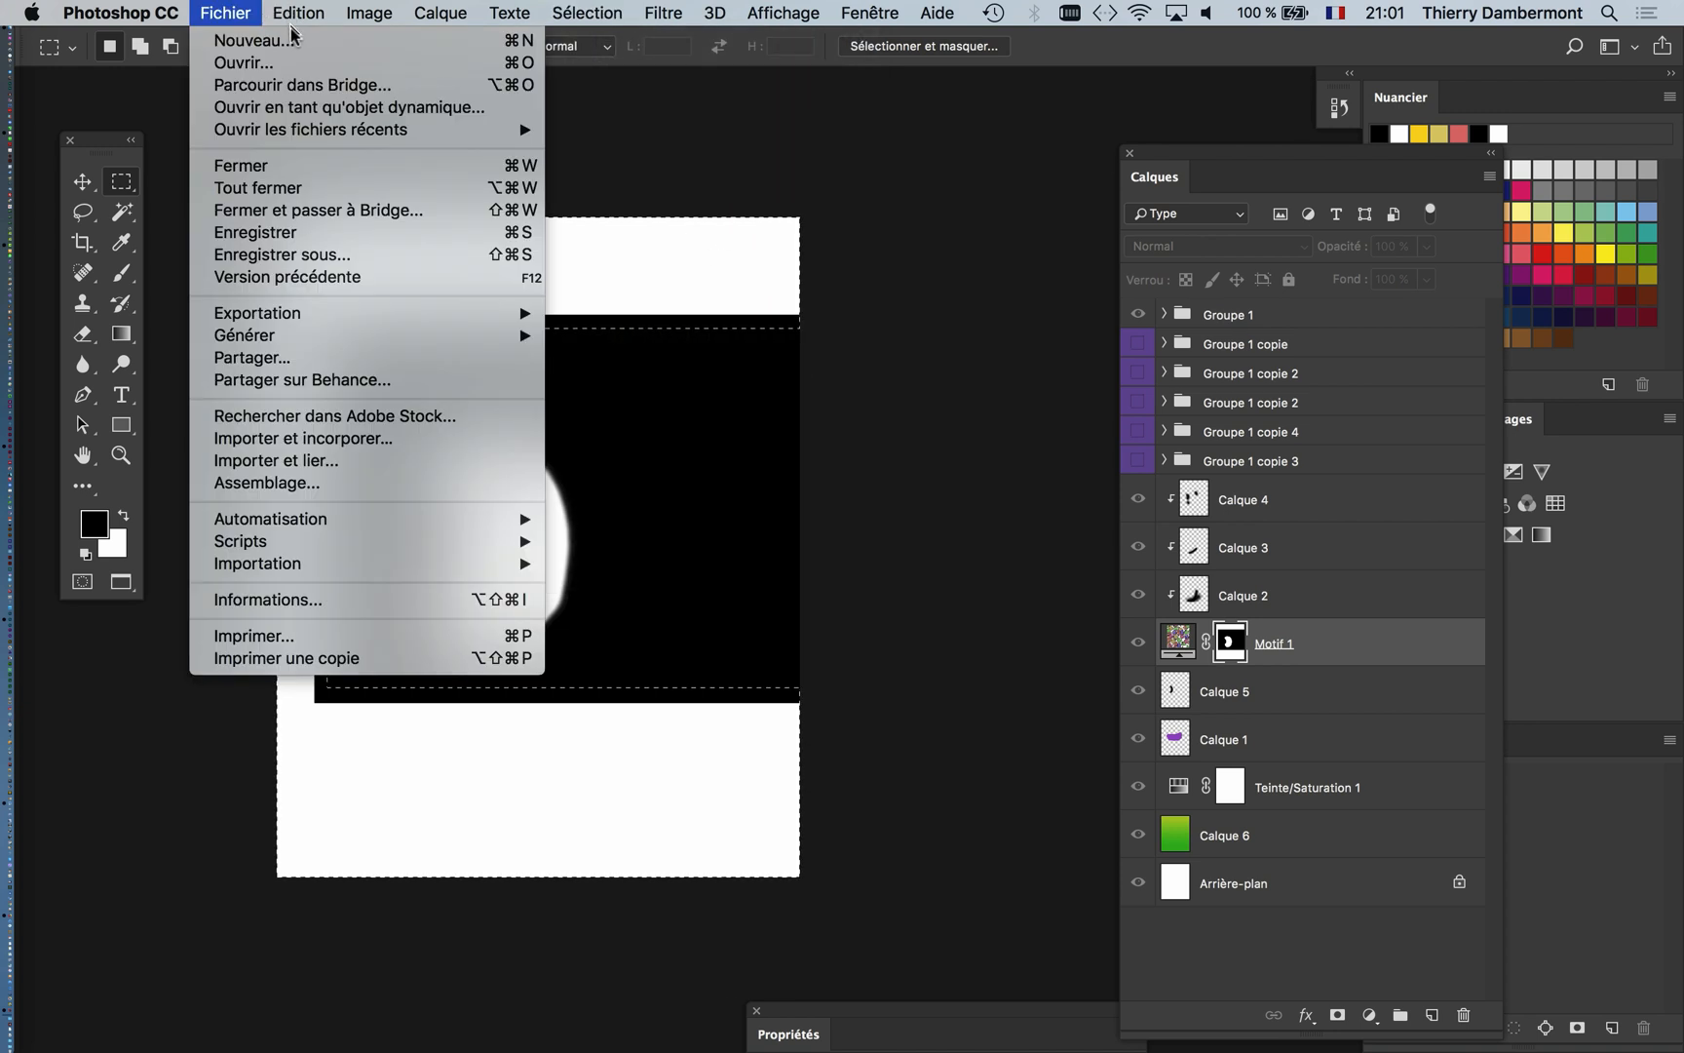
mouse_move(298, 13)
left_click(356, 377)
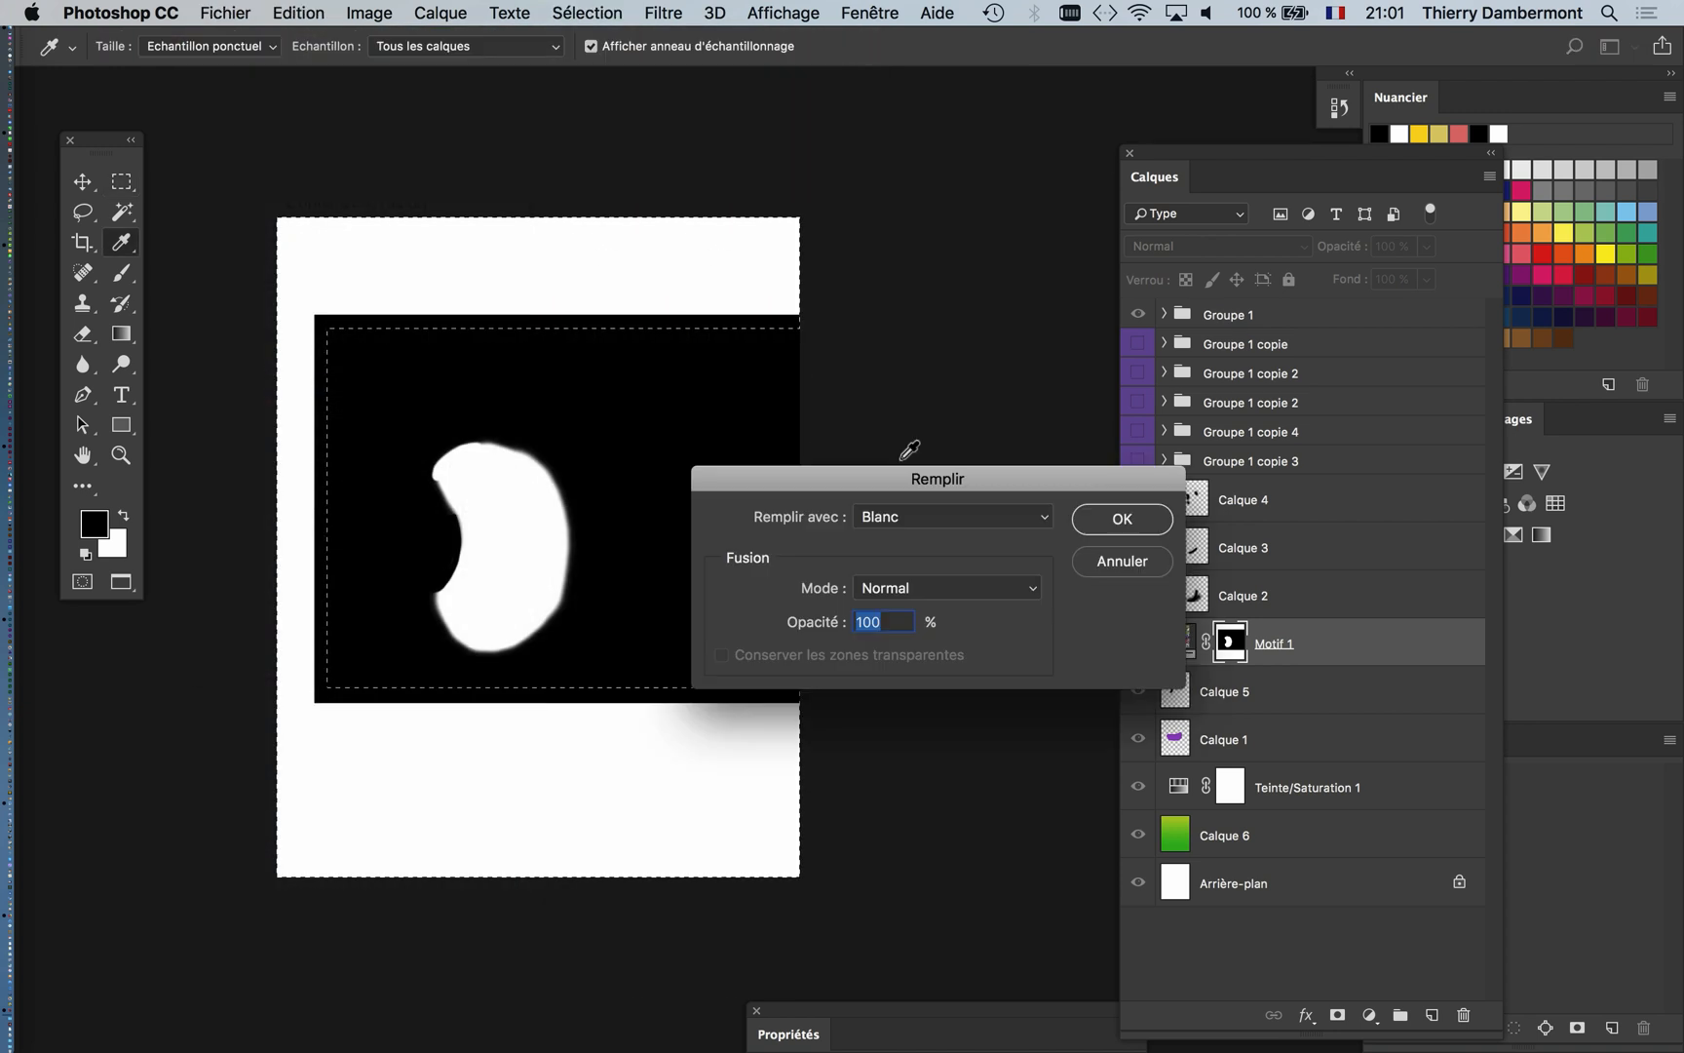
left_click(998, 518)
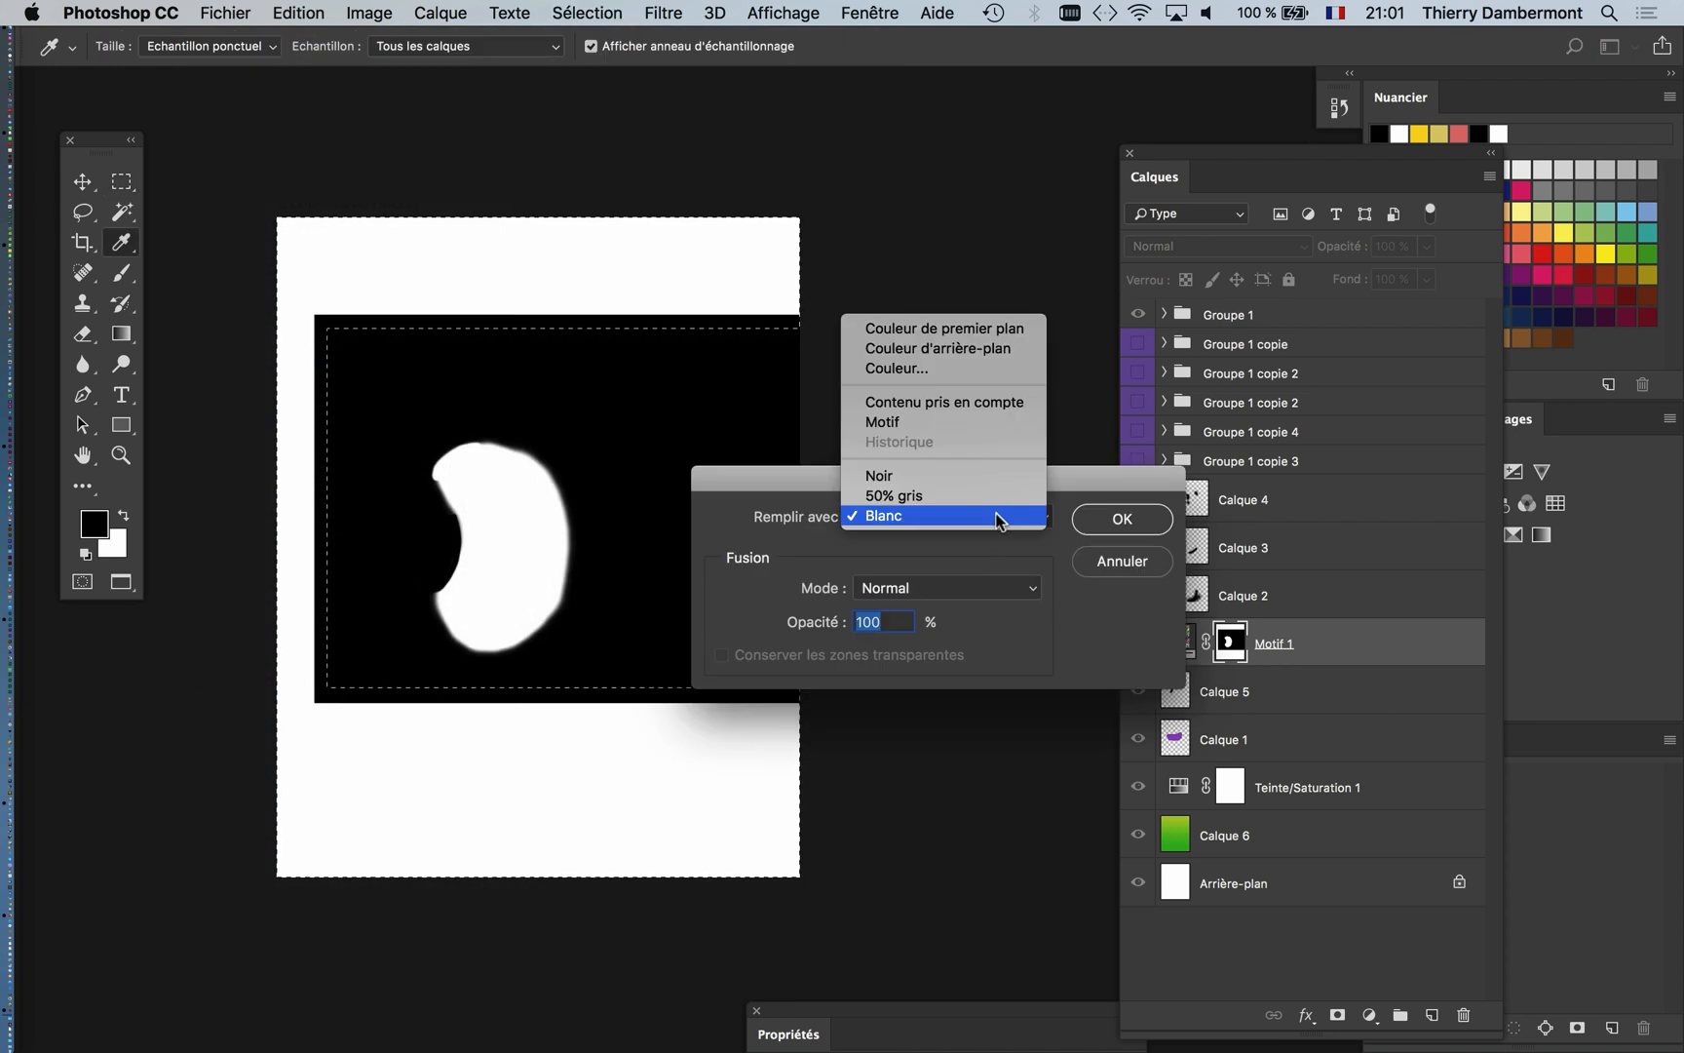
left_click(984, 476)
left_click(1120, 519)
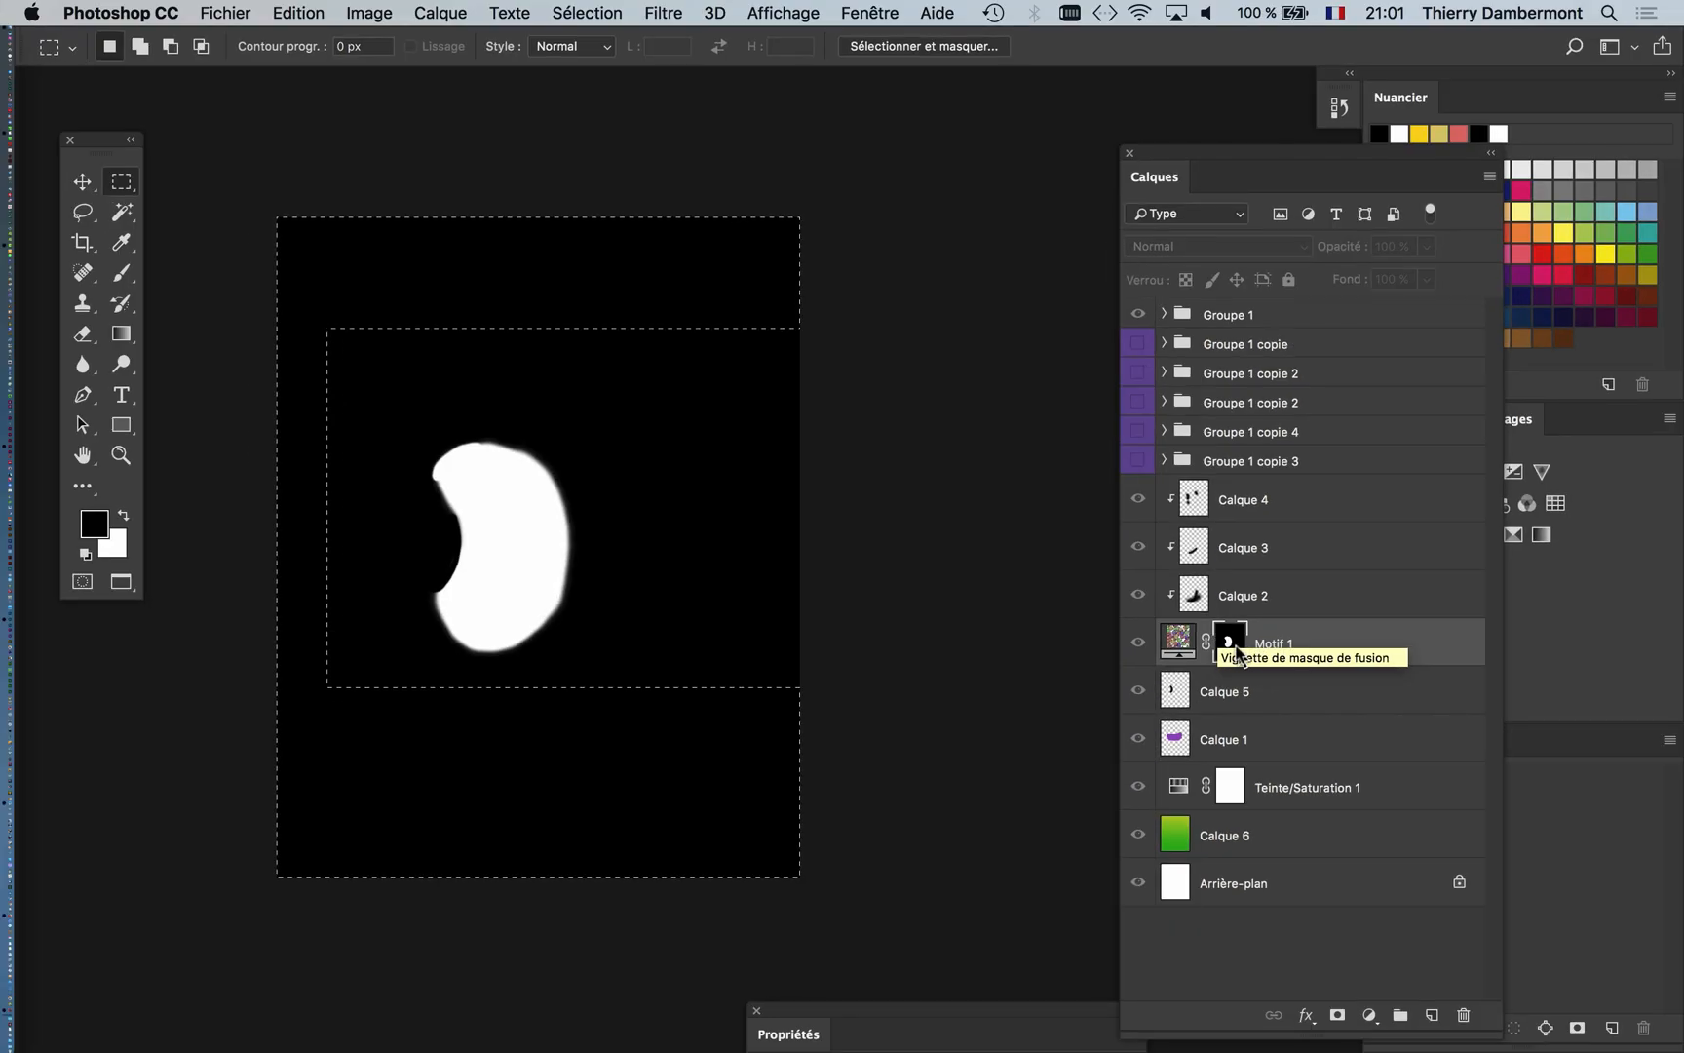
left_click(1230, 651, "alt")
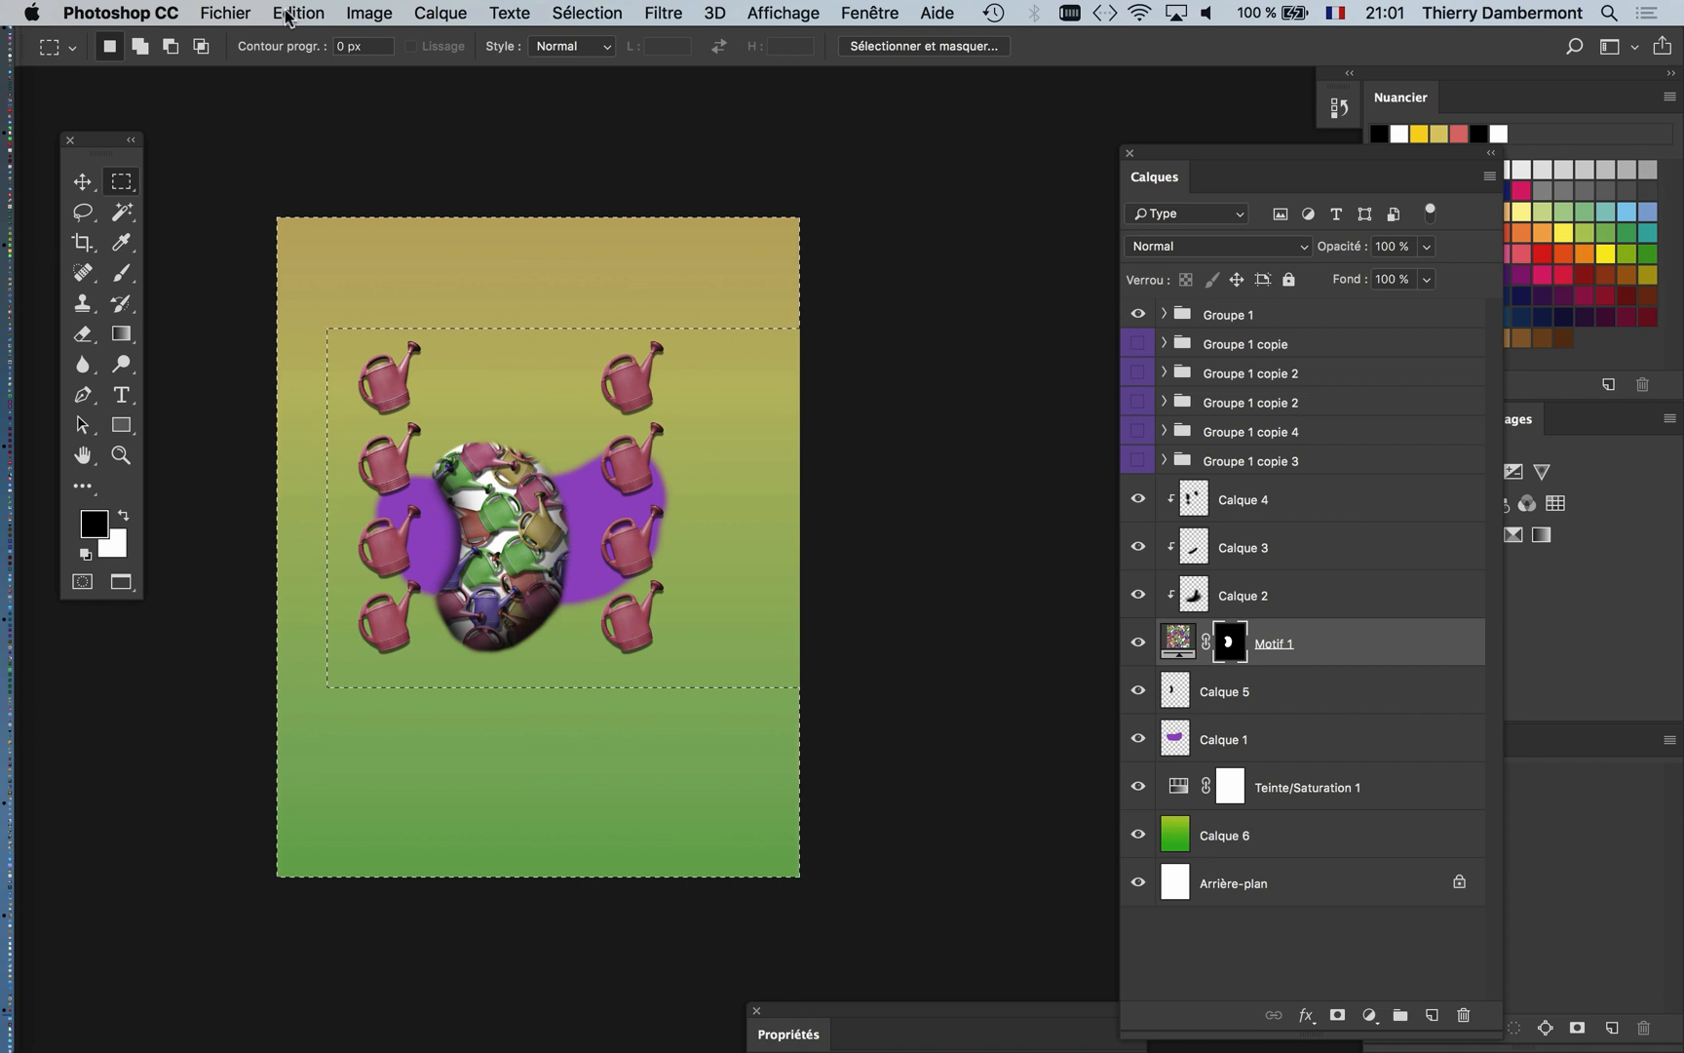
left_click(586, 12)
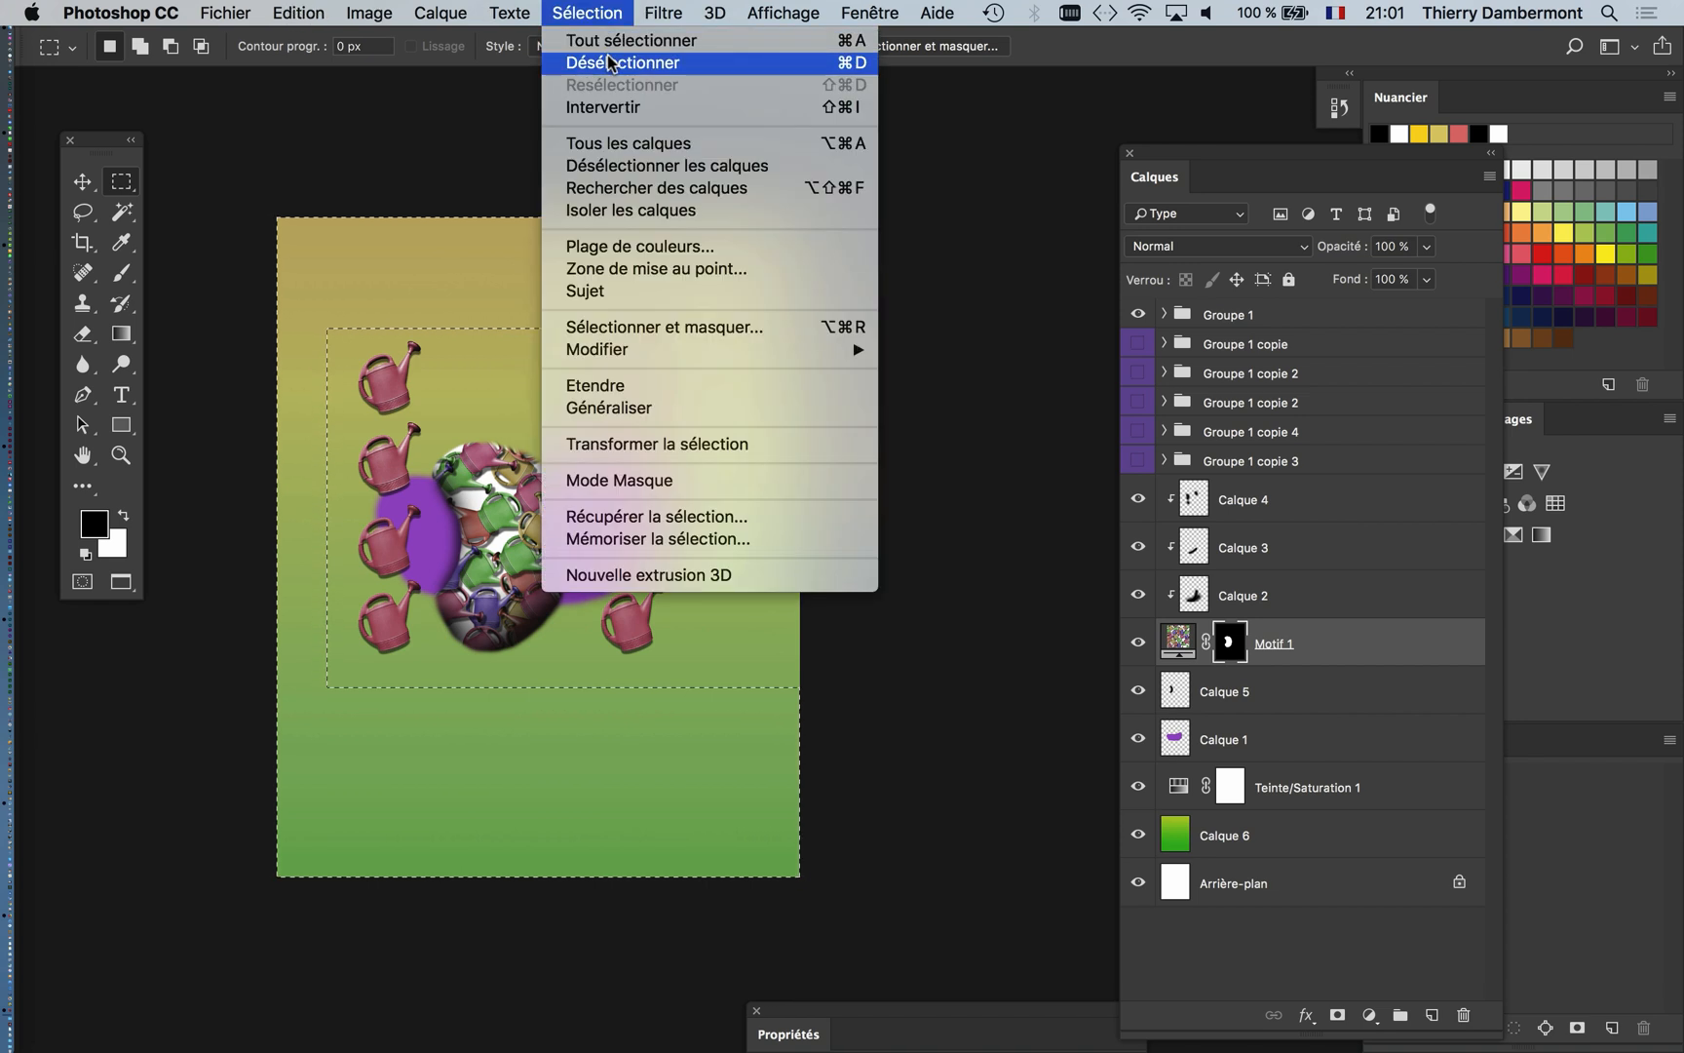
left_click(609, 58)
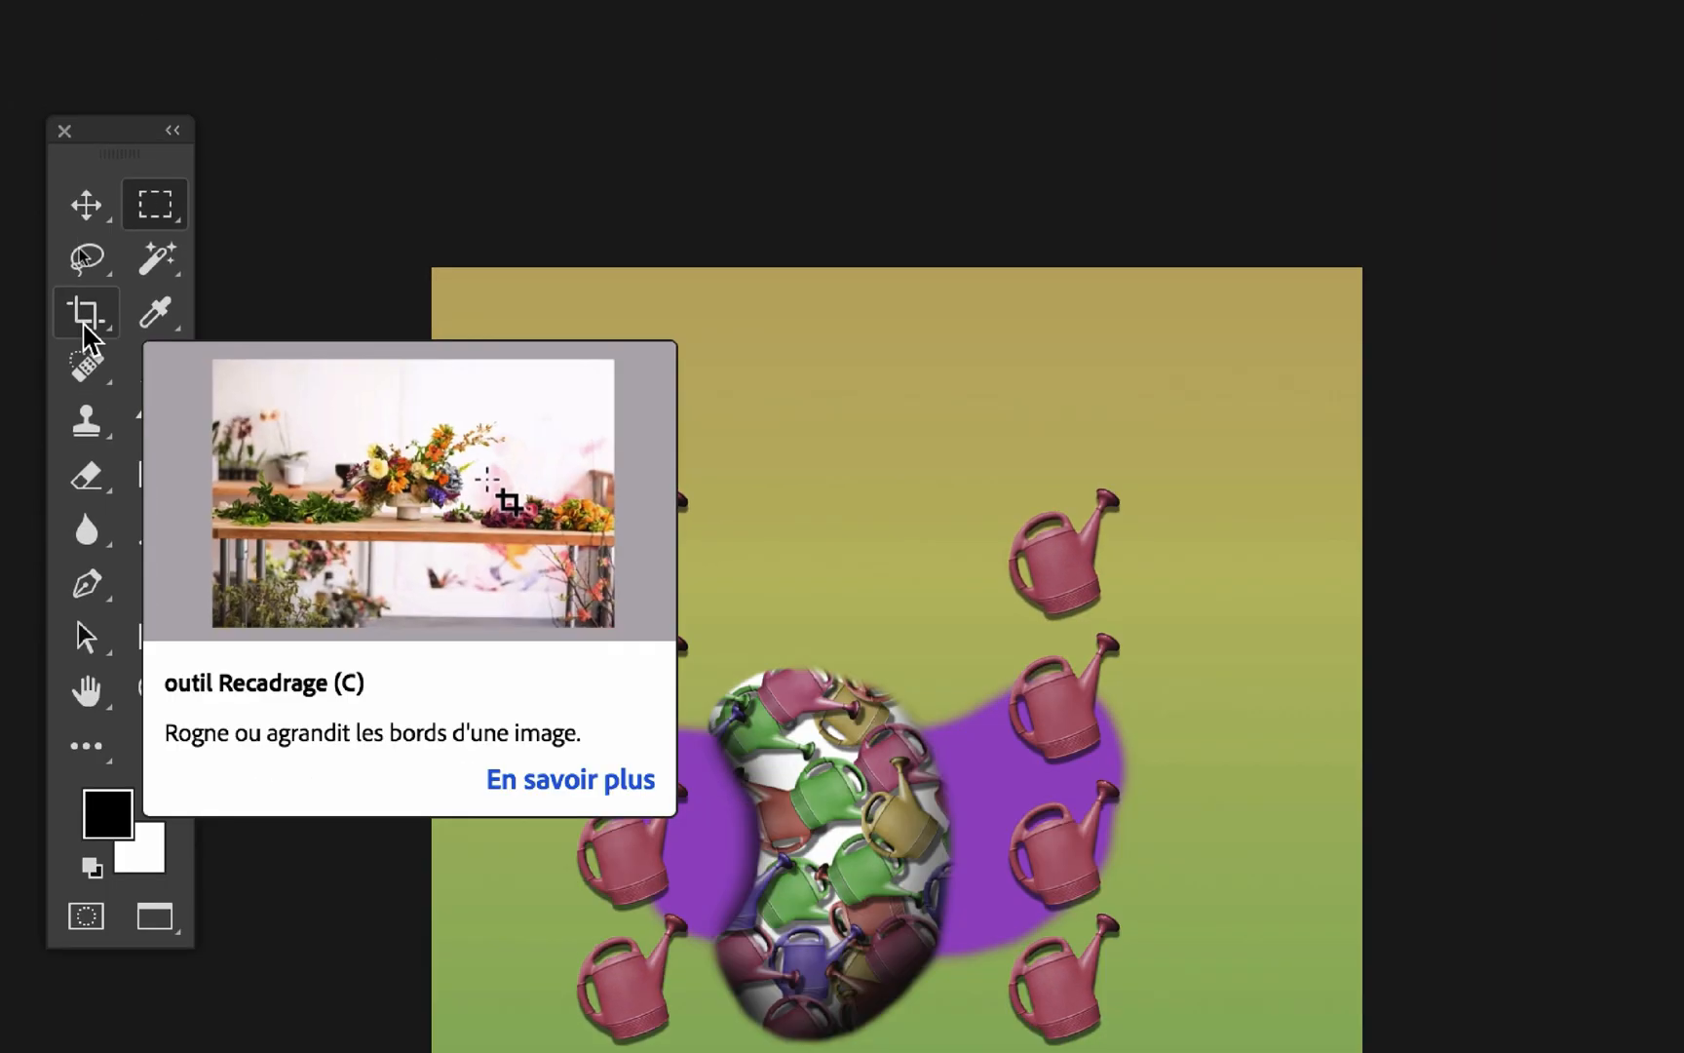
Step: Save the Photoshop document and update the modified link Sans titre-1.psd in InDesign
left_click(226, 12)
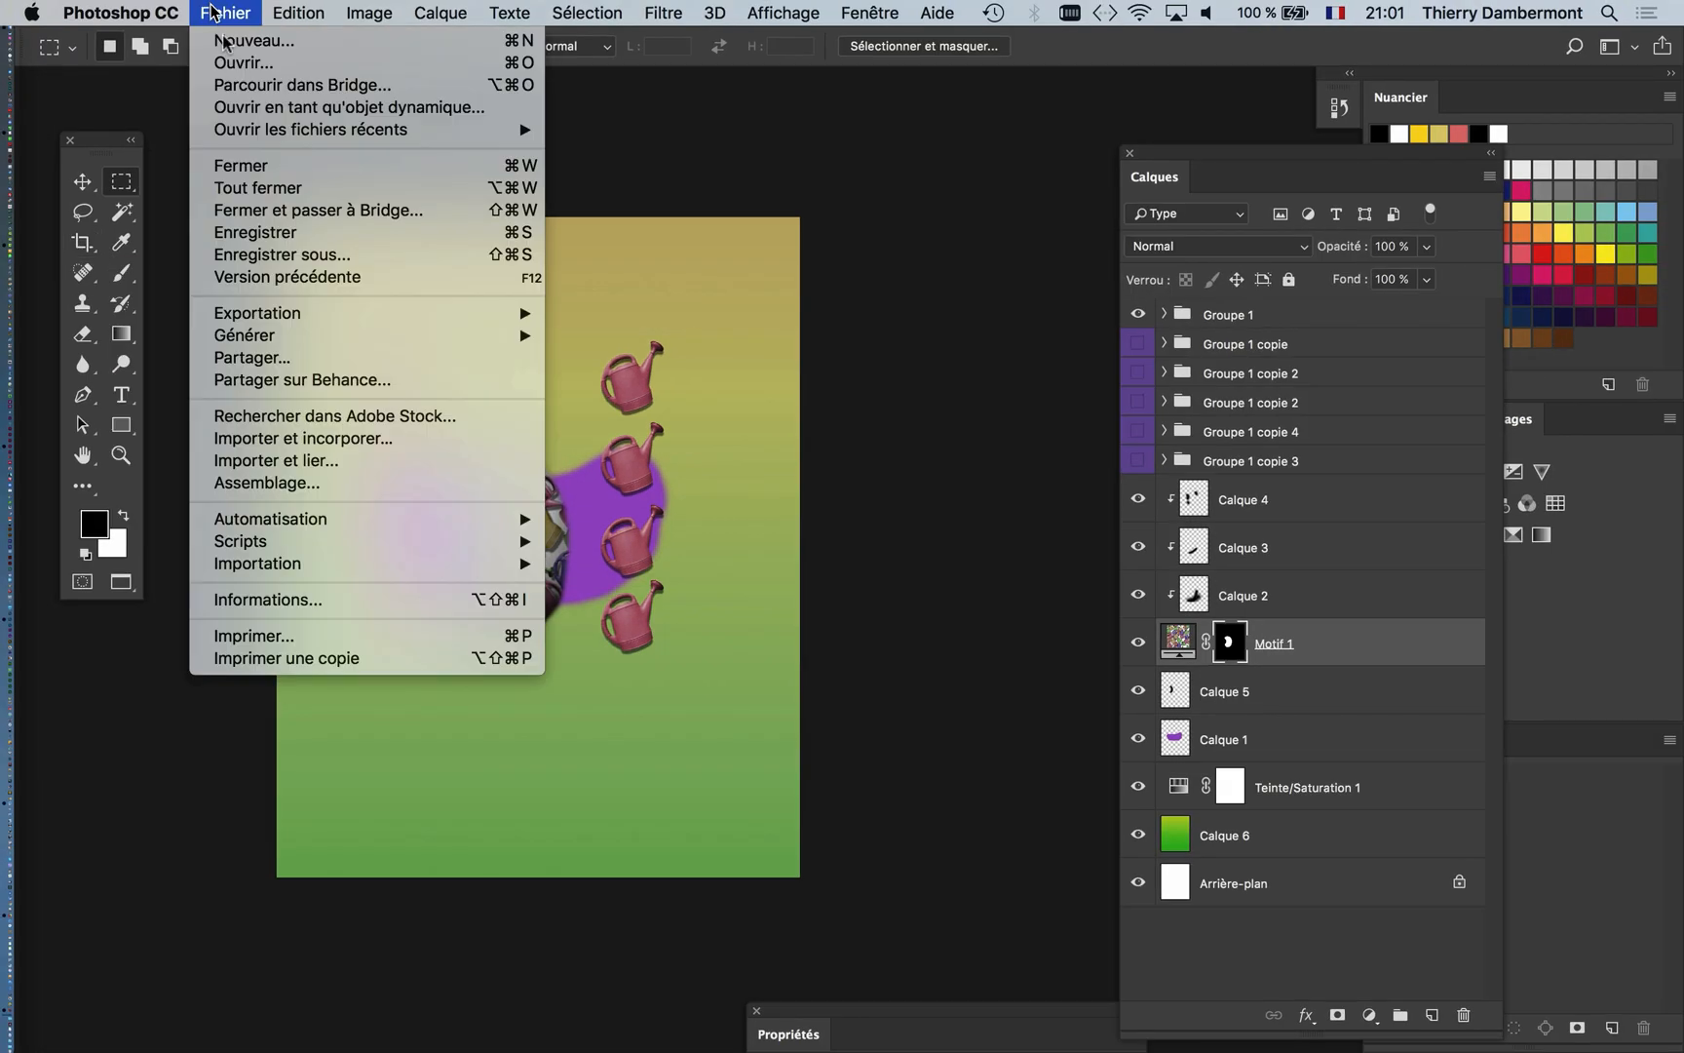
left_click(297, 241)
key("super+Tab")
left_click(651, 552)
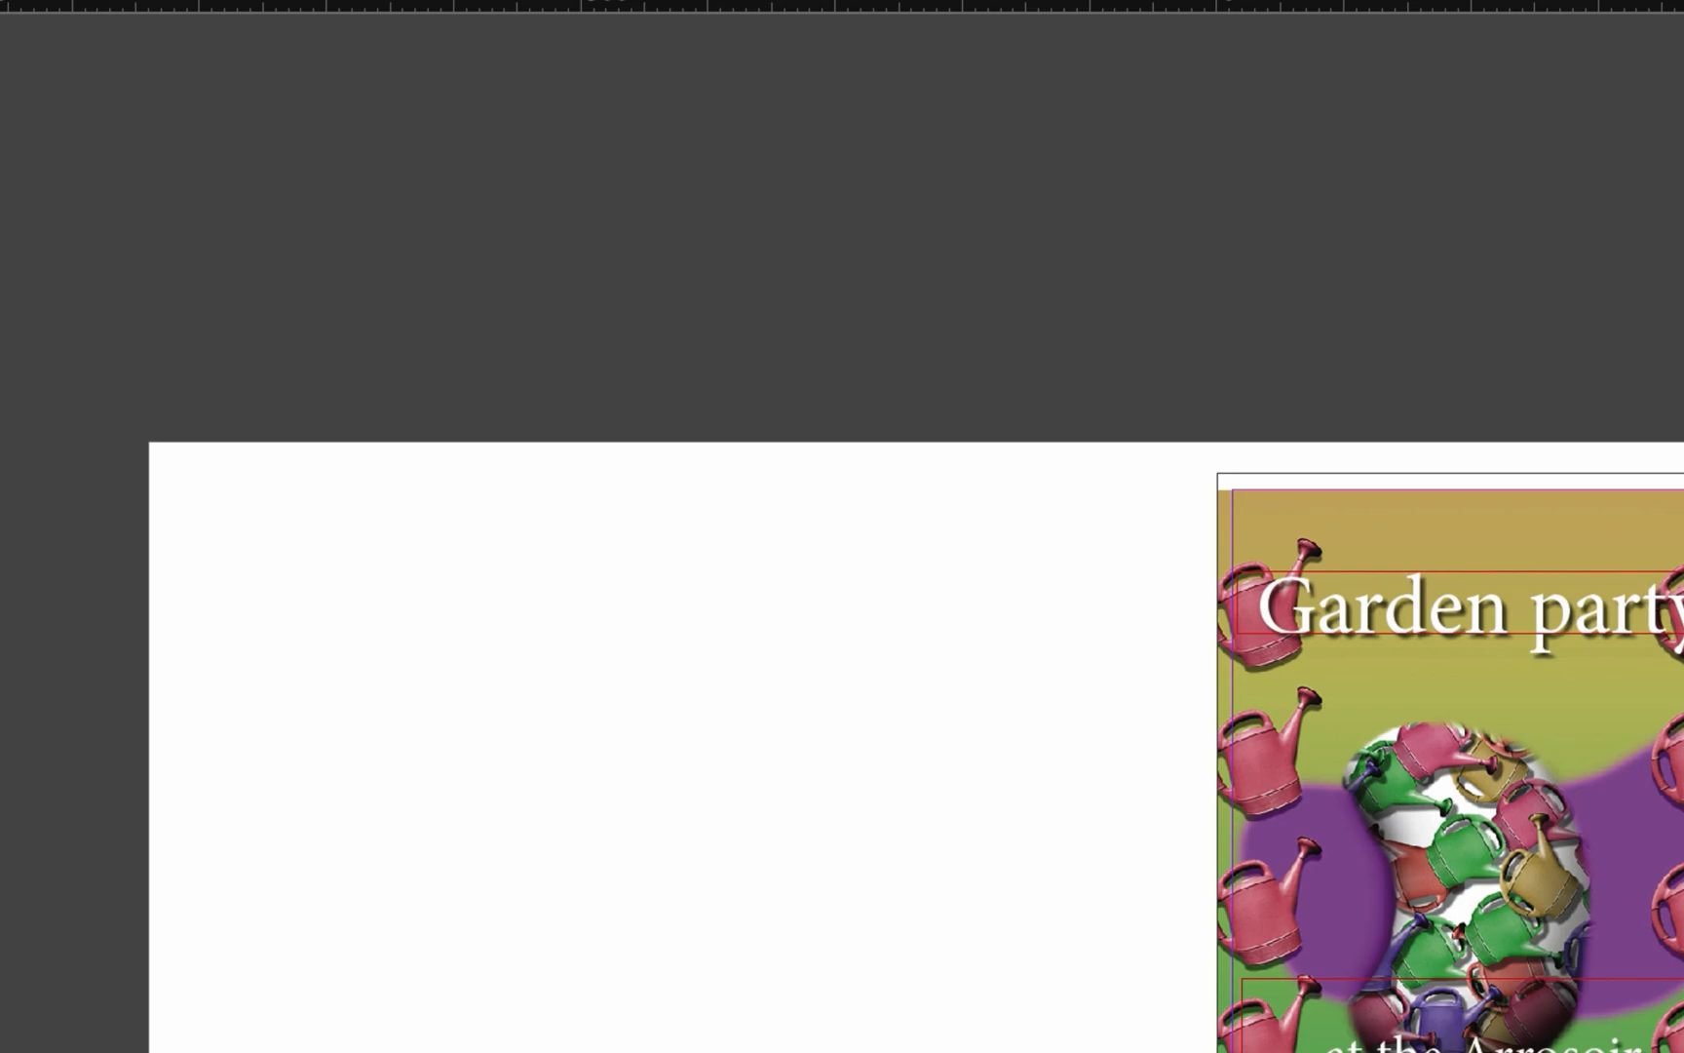
left_click(718, 13)
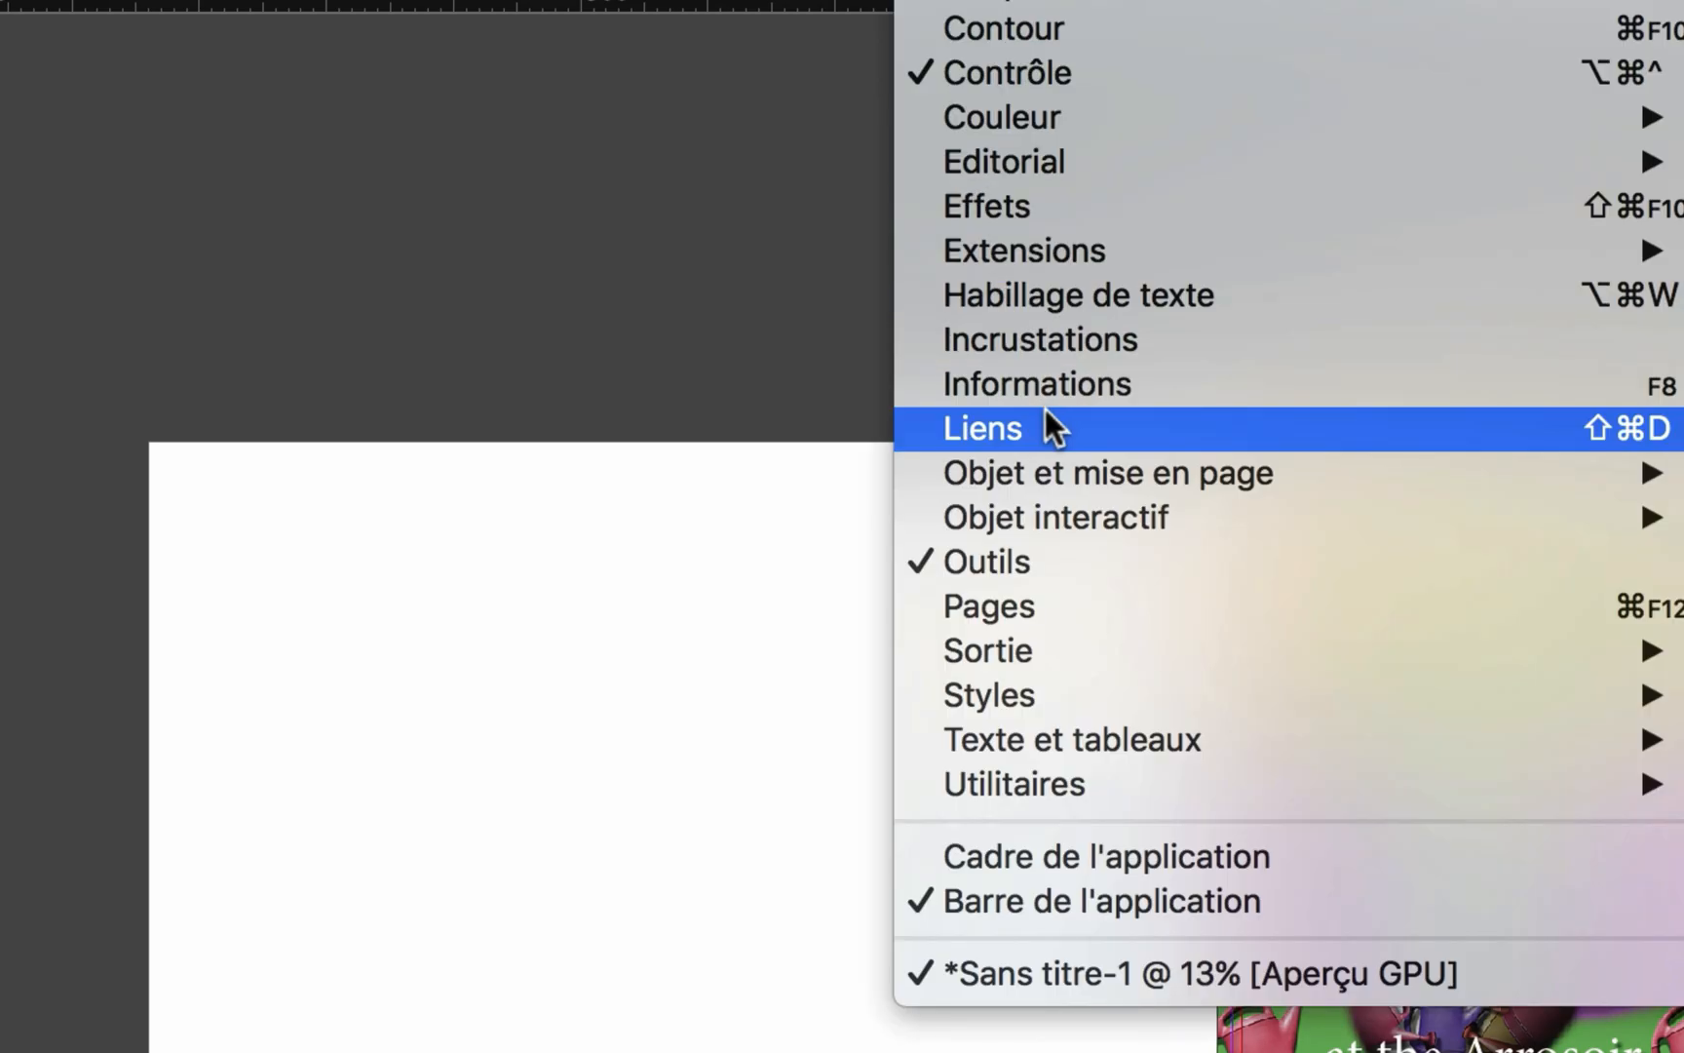
left_click(757, 385)
left_click(314, 229)
left_click(337, 409)
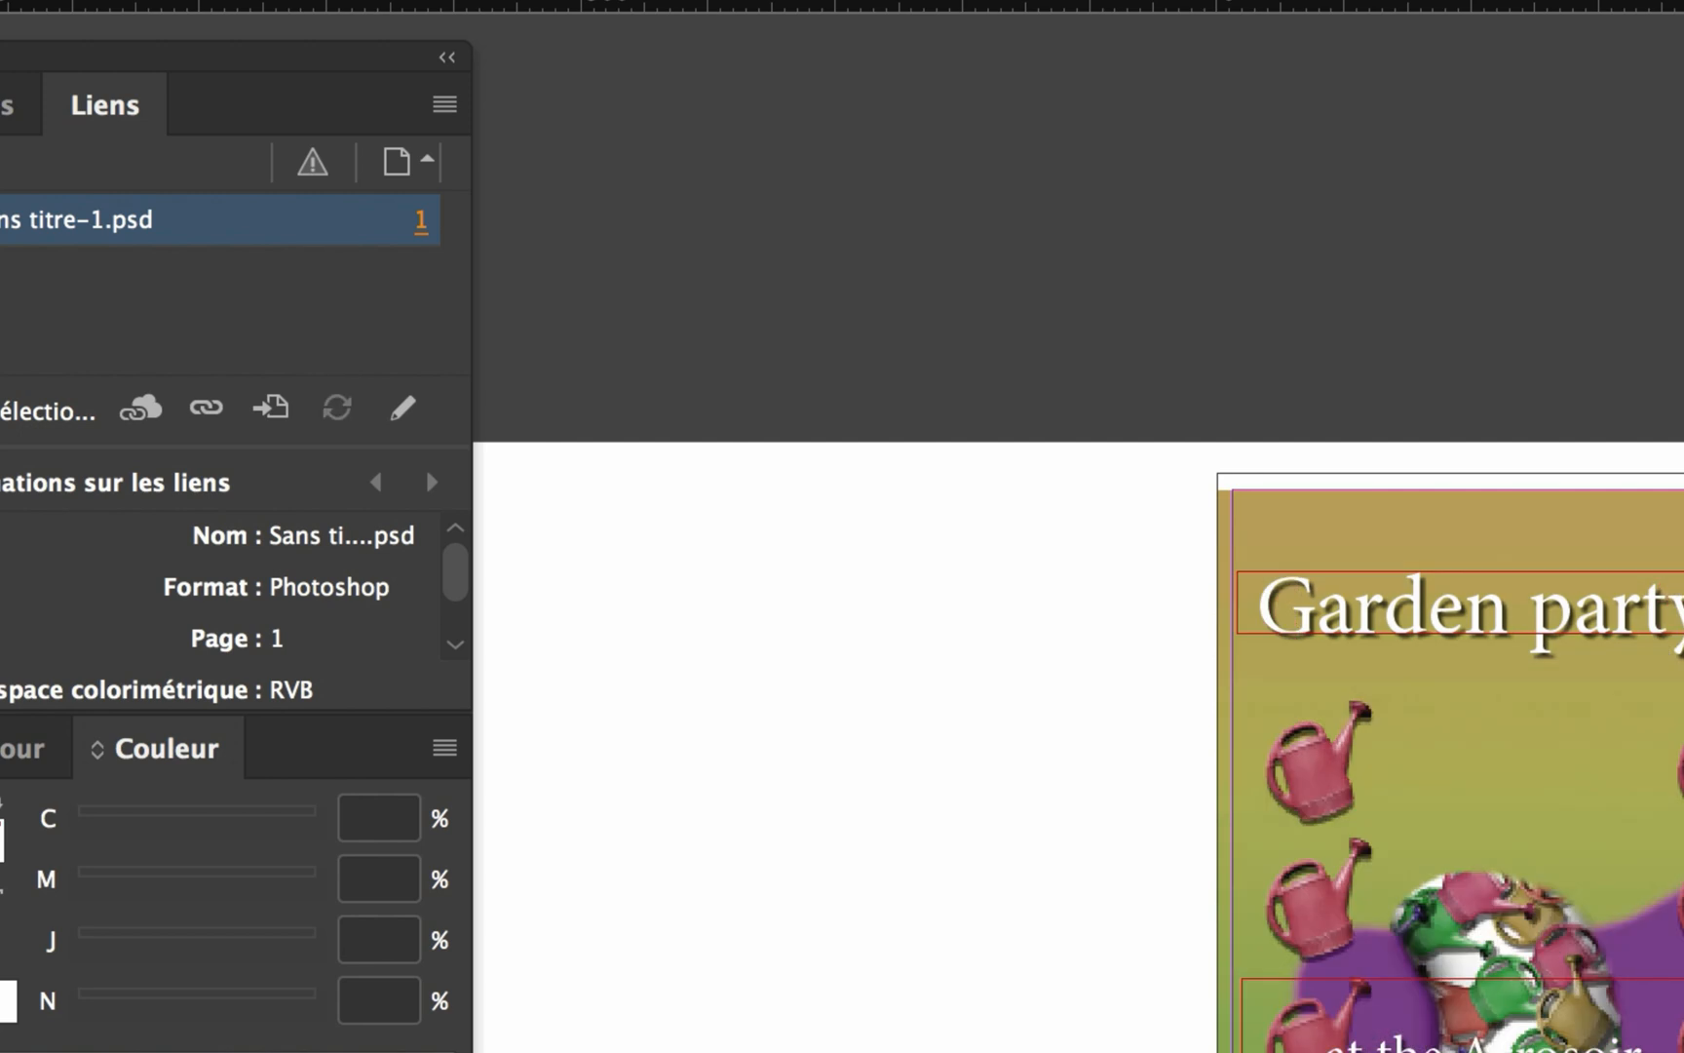
Step: Resize the linked image to cover the whole page and reposition the text blocks above and below the watering cans
key("super+plus")
left_click_drag(1677, 846, 1218, 774)
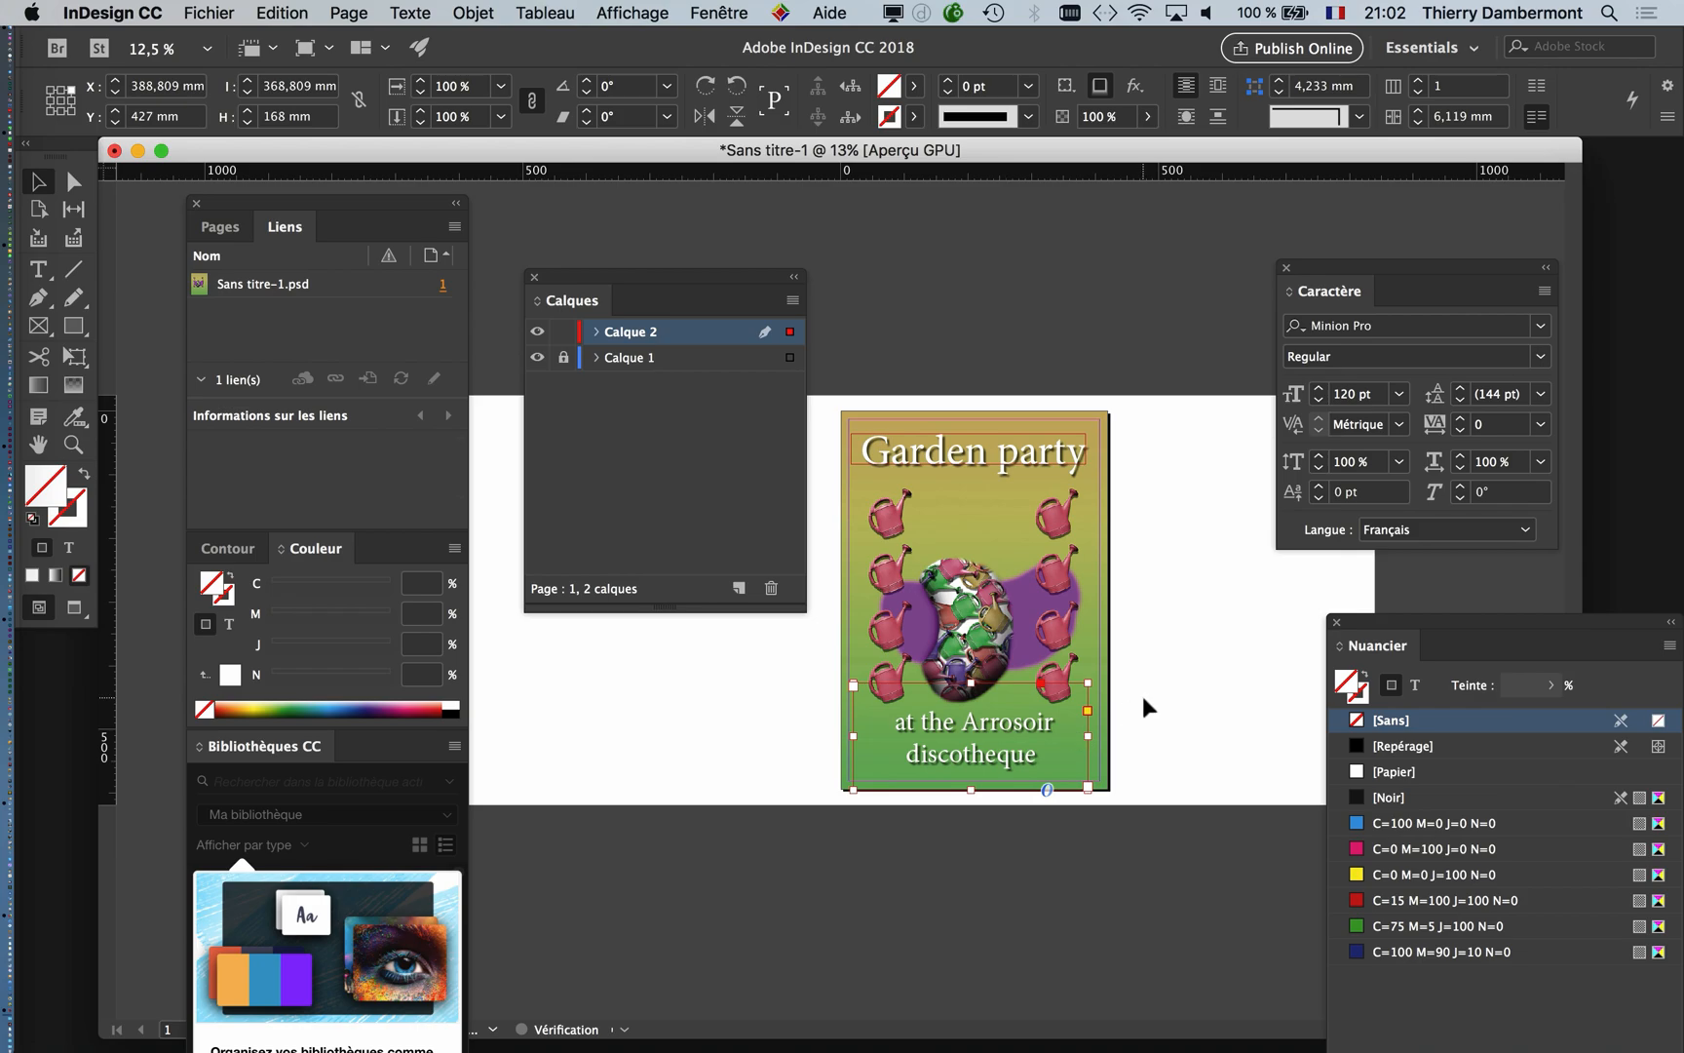
left_click(1143, 696)
Step: Move the Calques panel off the poster and display the centred page at 25% in preview mode
left_click(770, 635)
left_click_drag(714, 282, 292, 386)
key("super+plus")
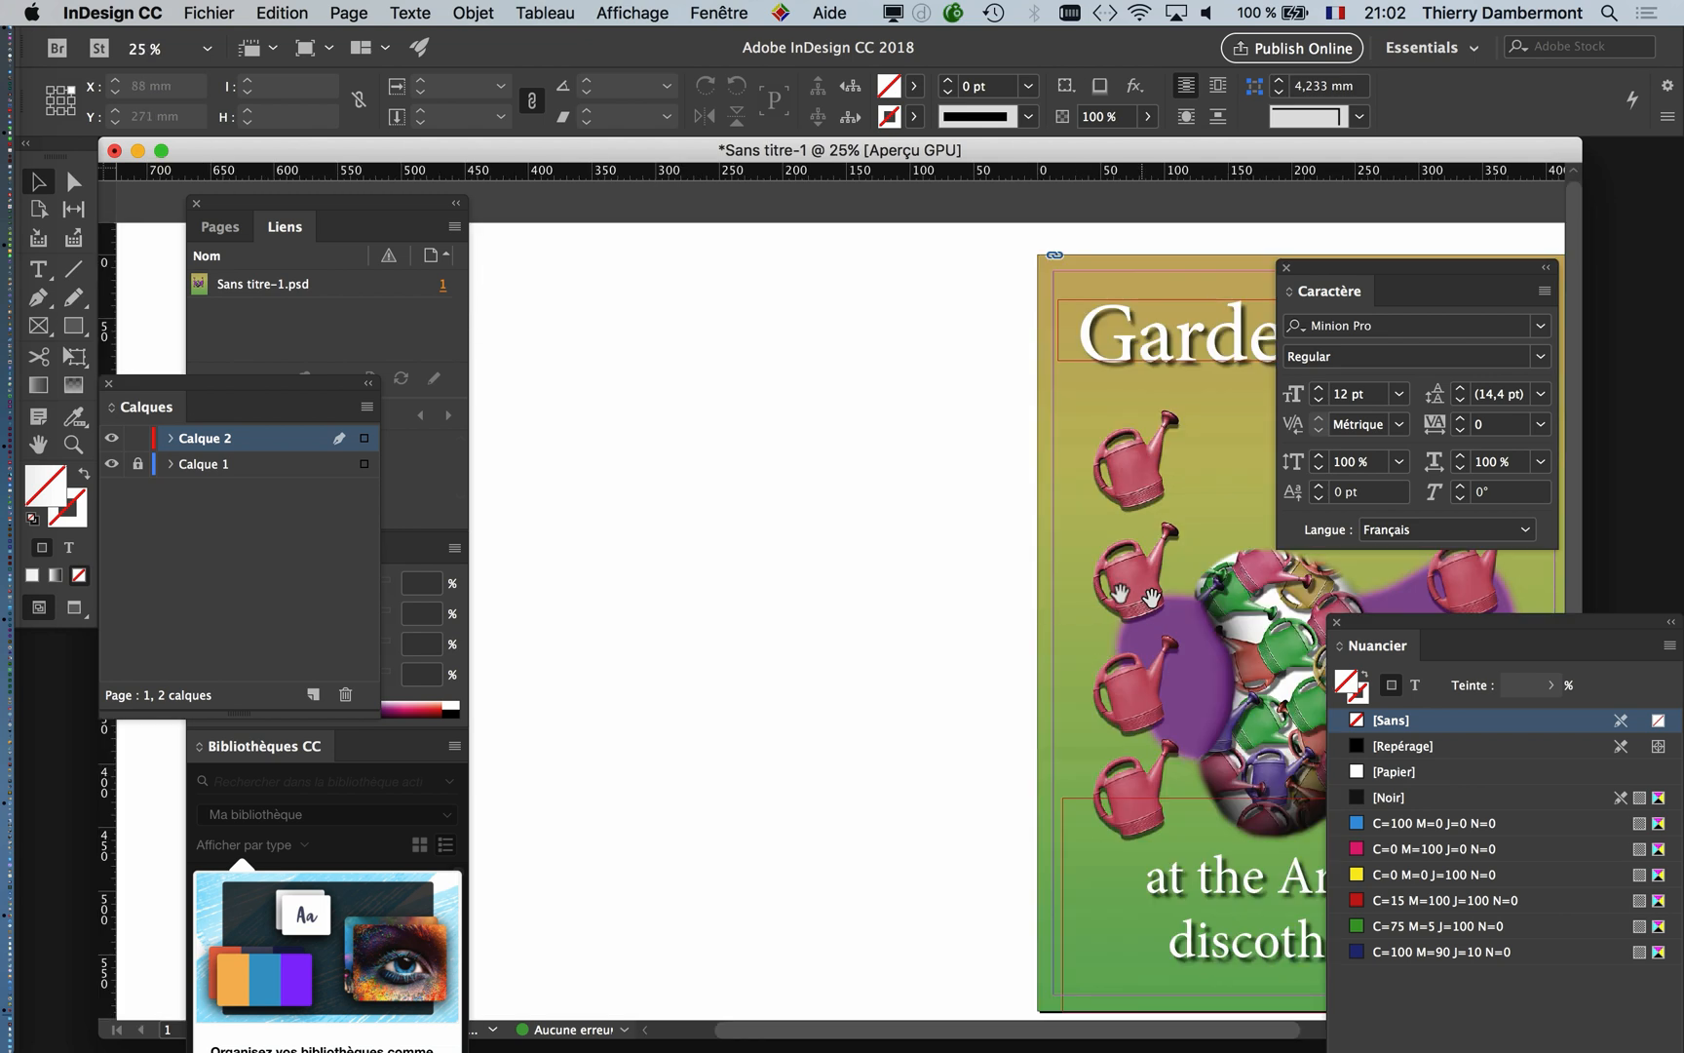
left_click_drag(1069, 597, 656, 558)
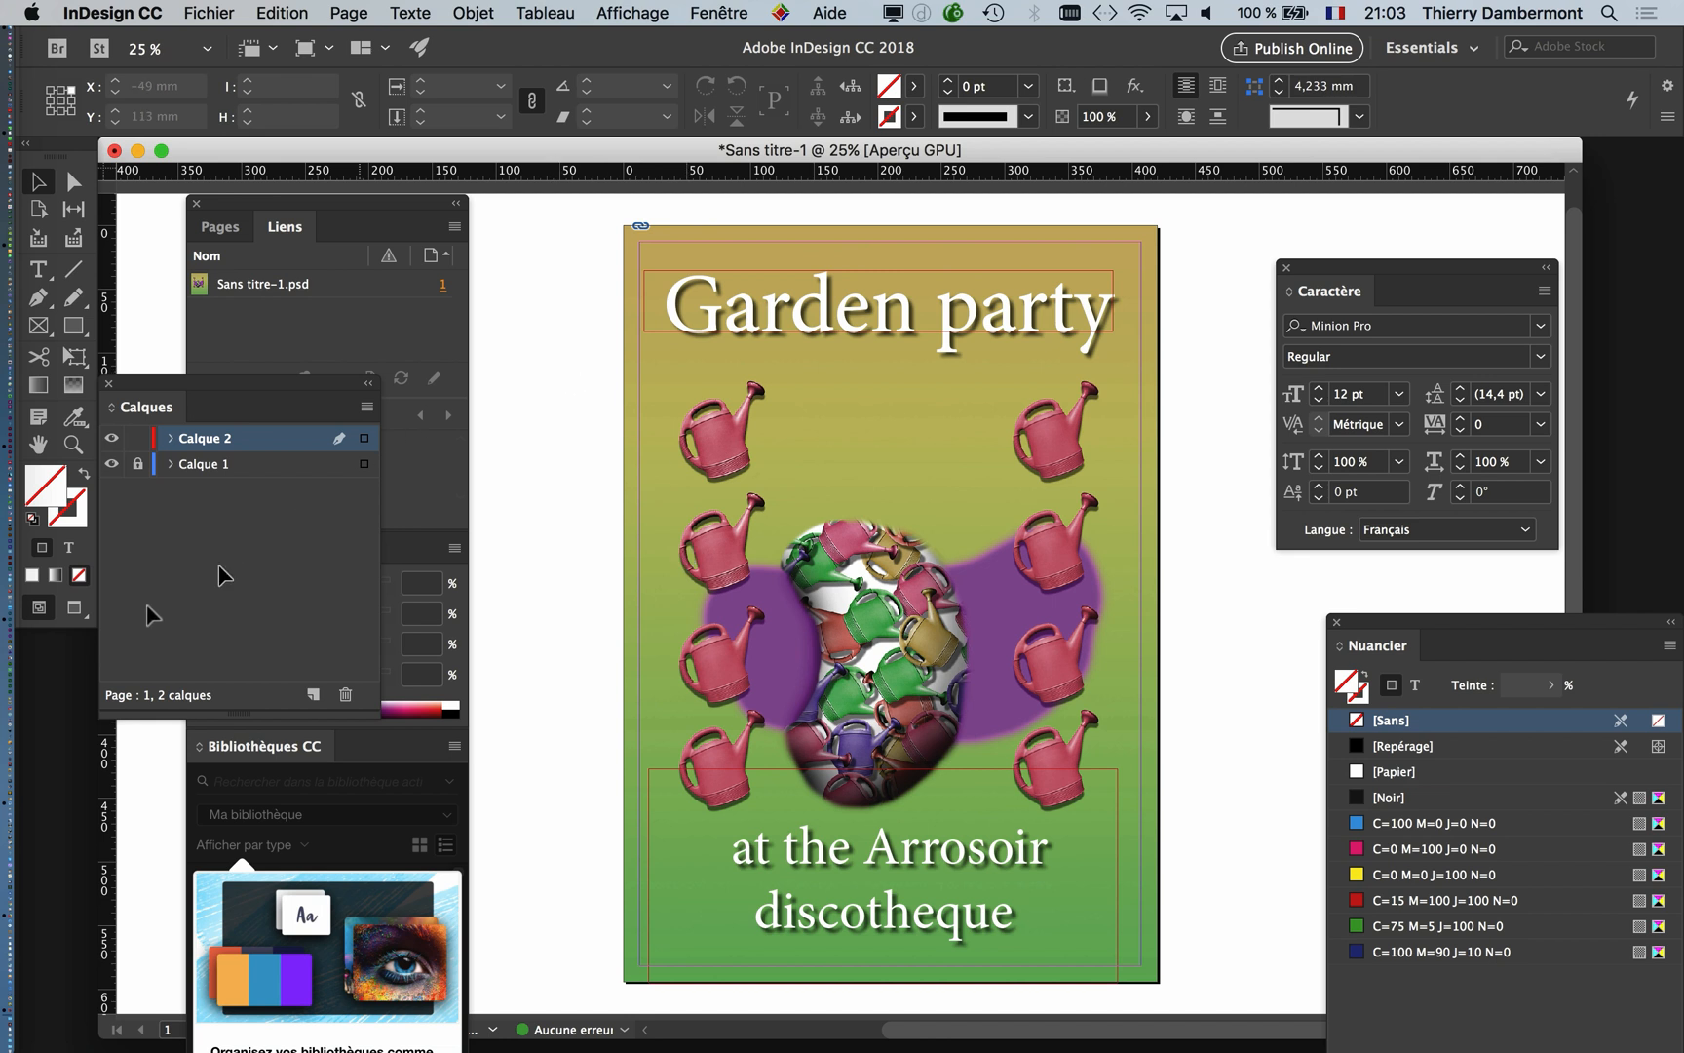
left_click(73, 606)
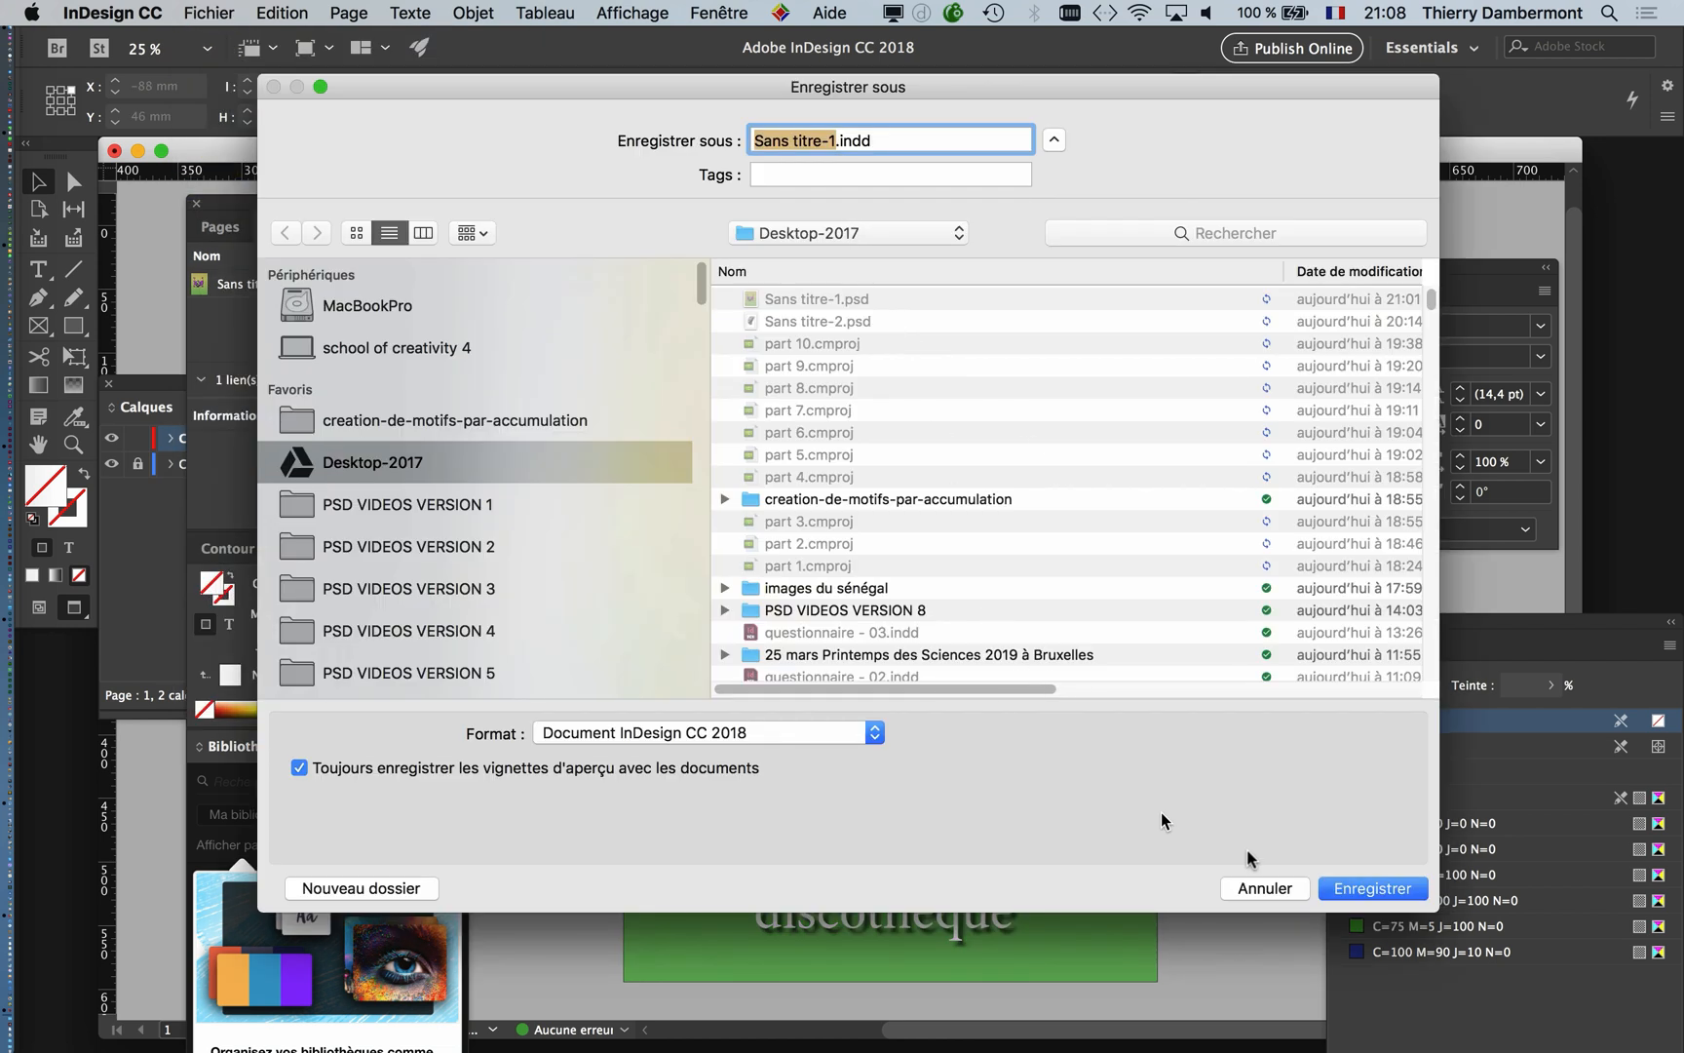
Step: Save the poster as Sans titre-1.indd in the Desktop-2017 folder, in Document InDesign CC 2018 format
left_click(1404, 890)
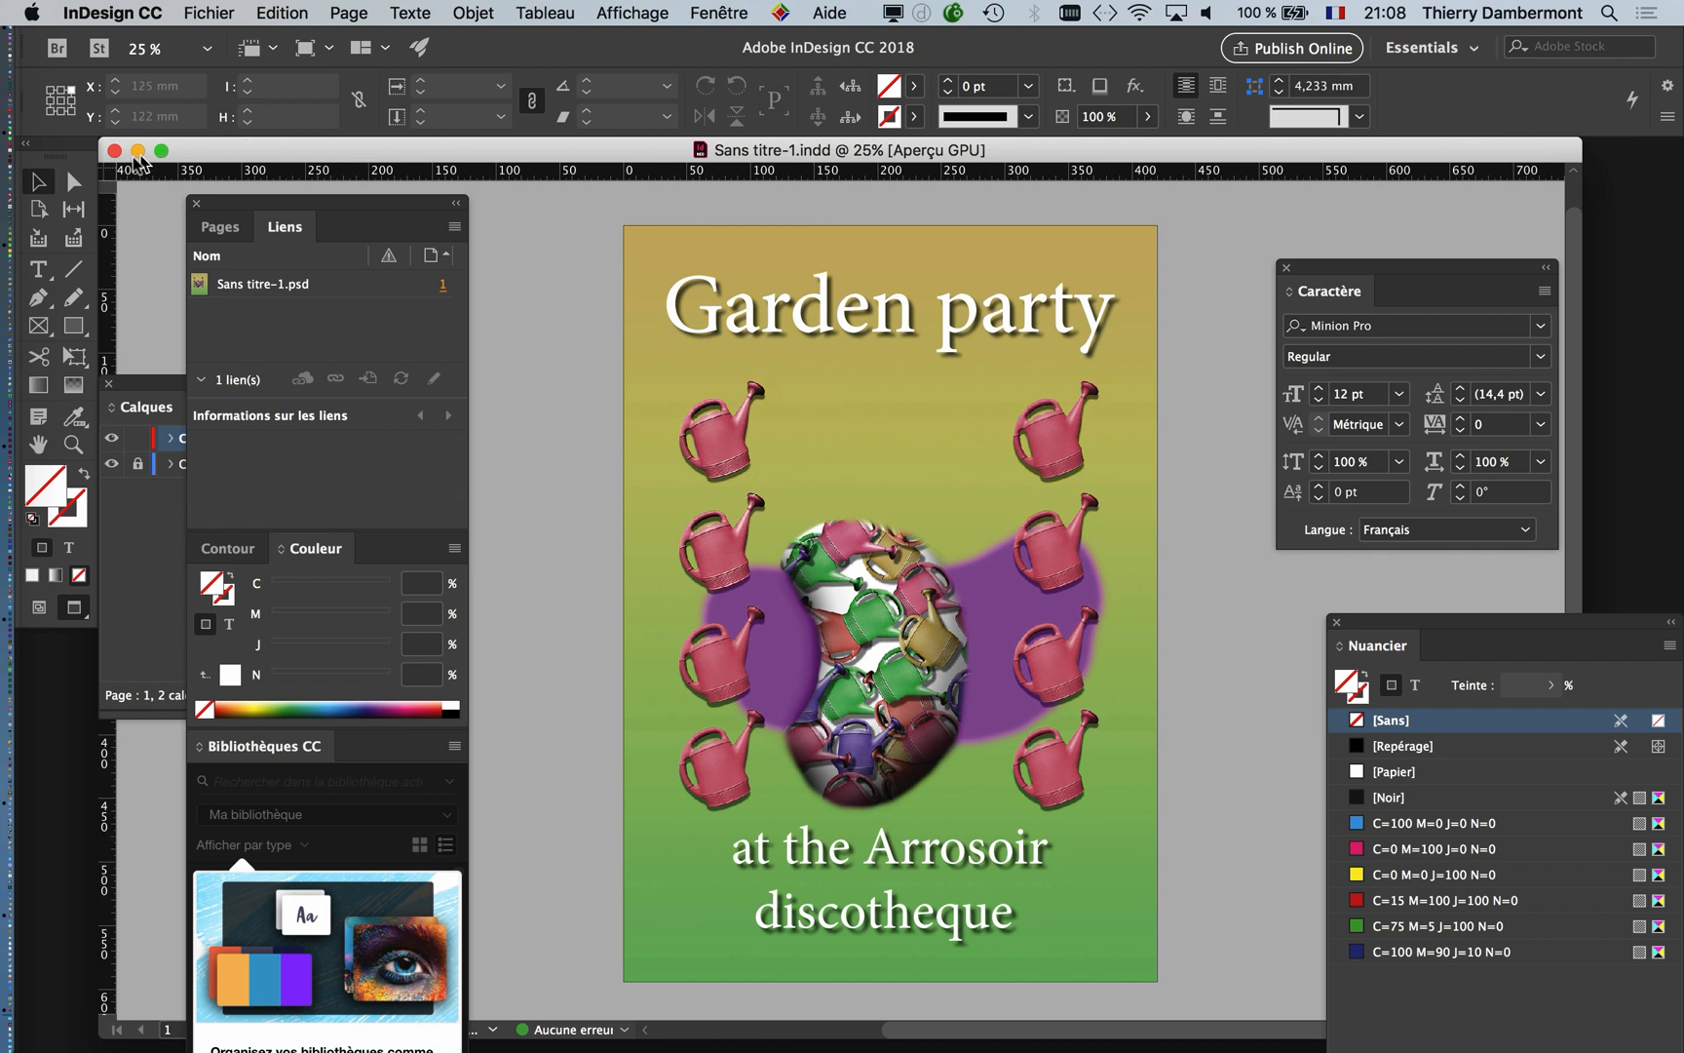
key("super+Tab")
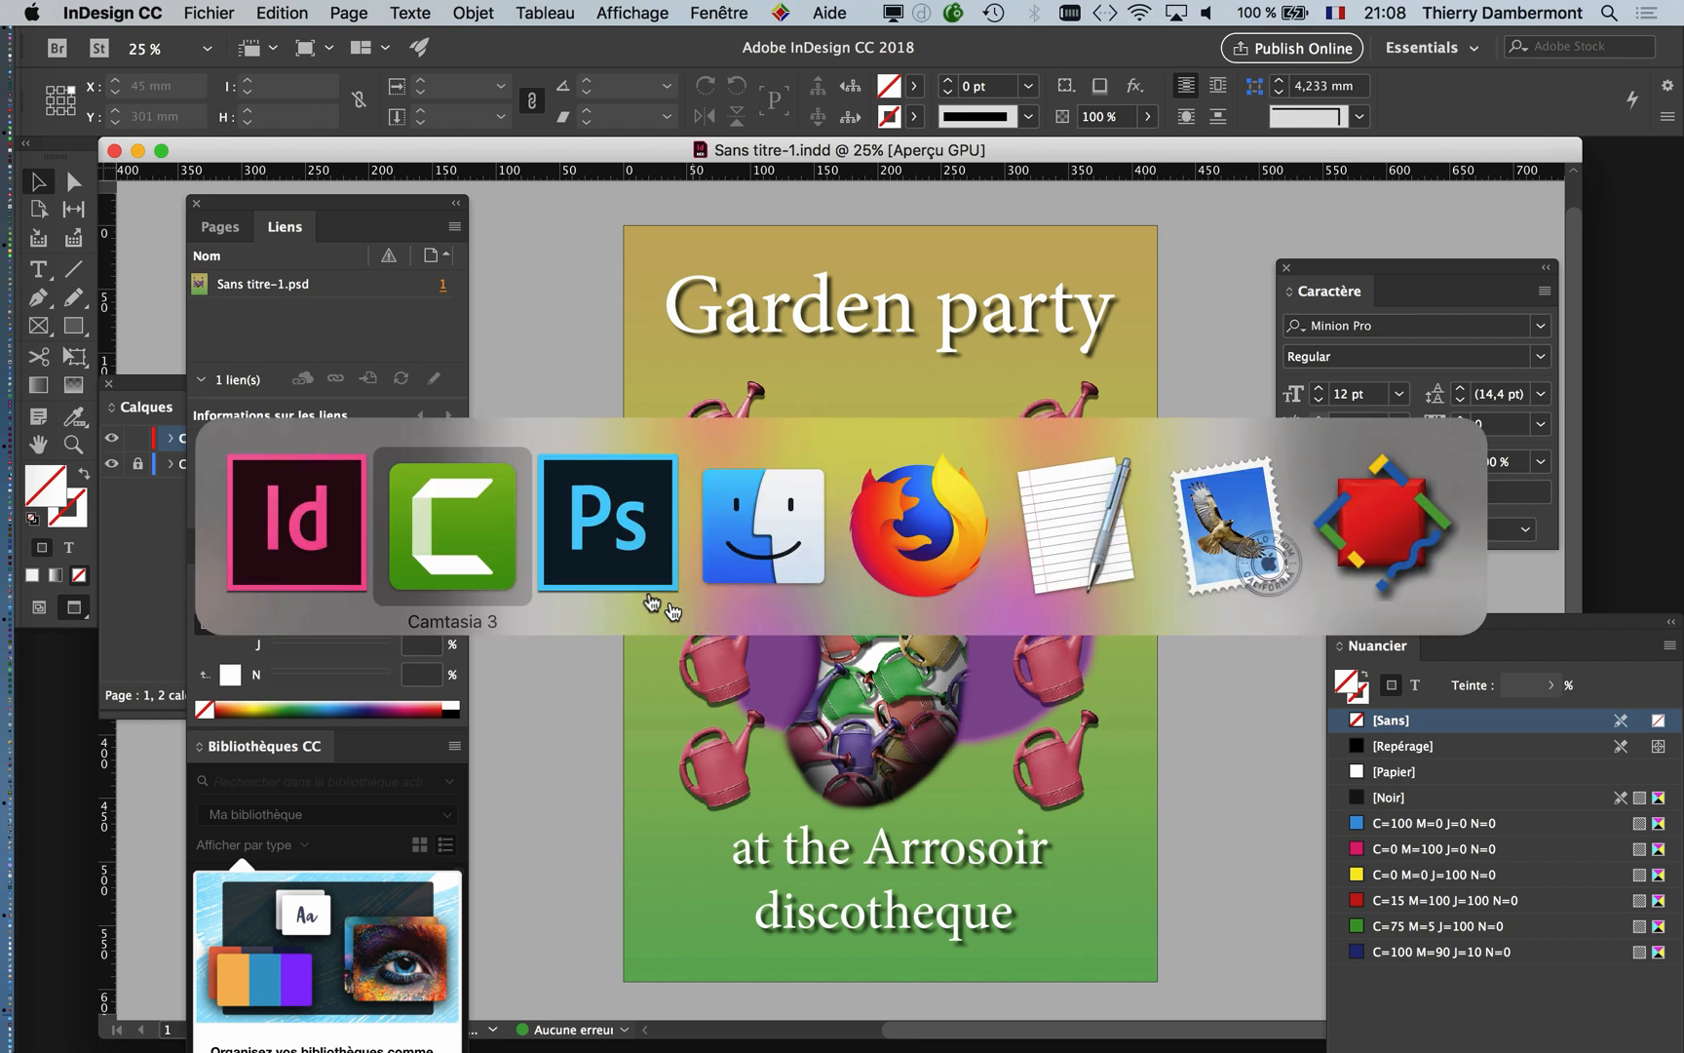
left_click(279, 563)
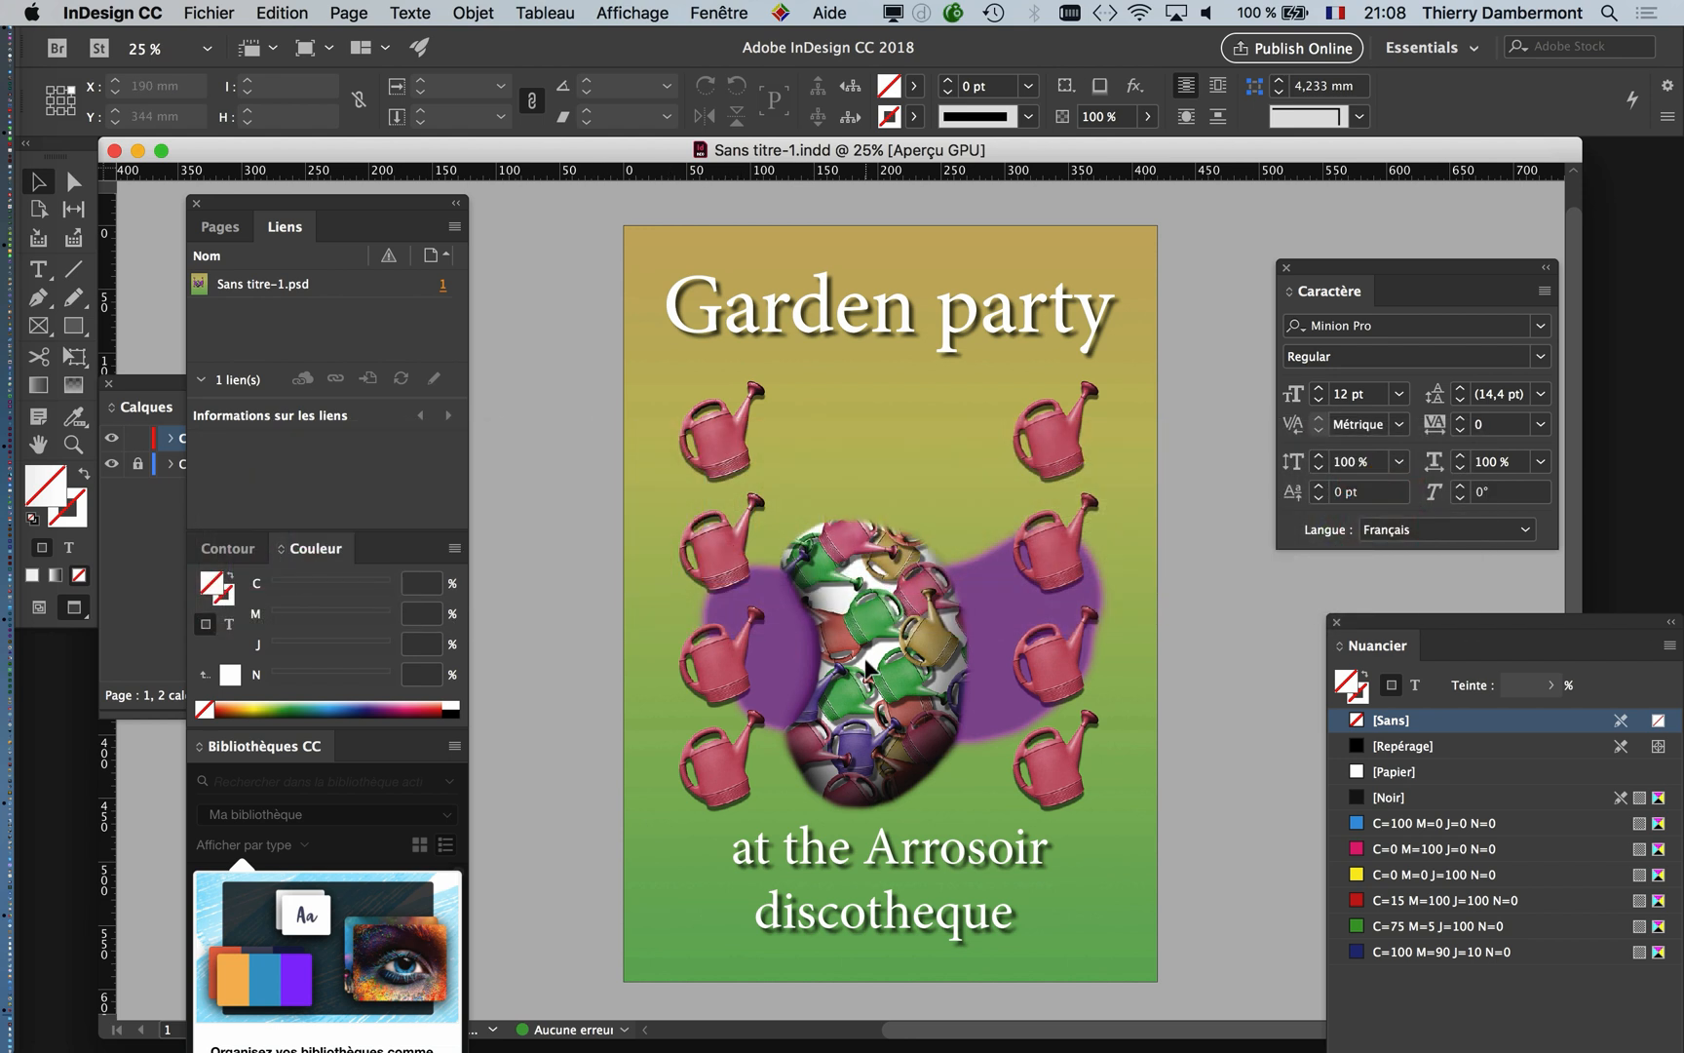
scroll(866, 658, "down", 1)
scroll(1062, 725, "up", 1)
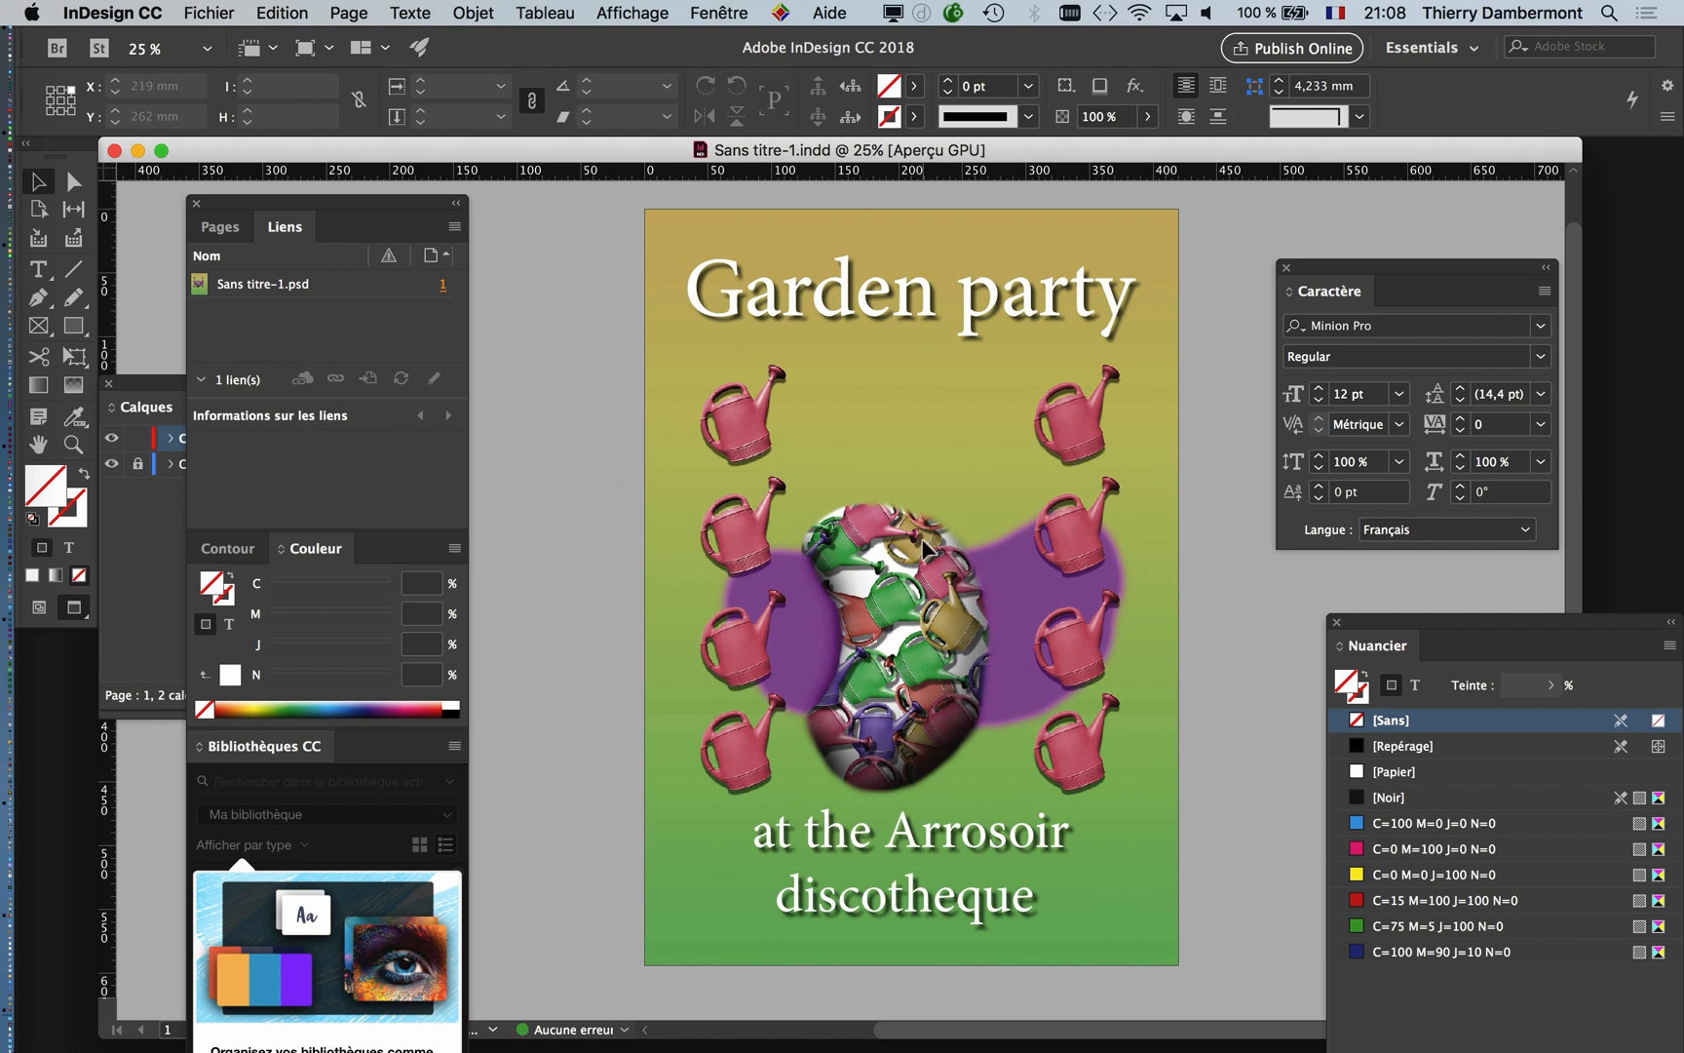
Step: Close the Liens panel group, lock Calque 2, unlock Calque 1 and select the linked image on the page
left_click(196, 203)
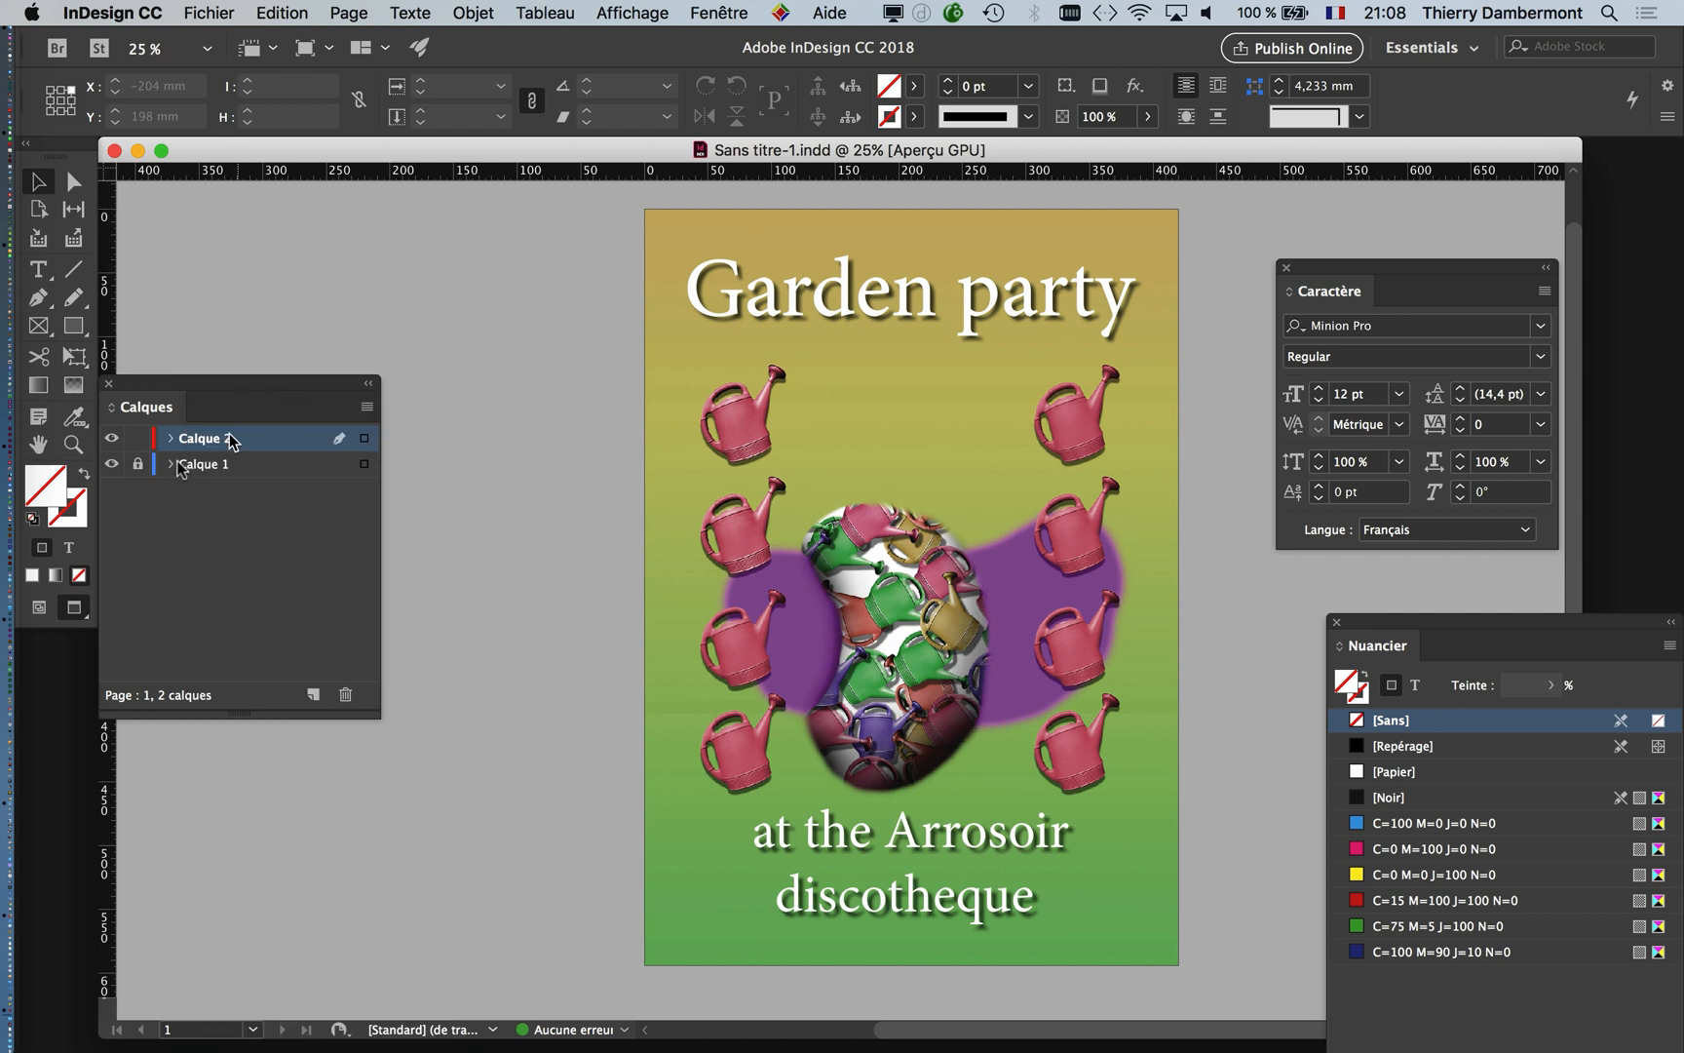
left_click(138, 437)
left_click(137, 464)
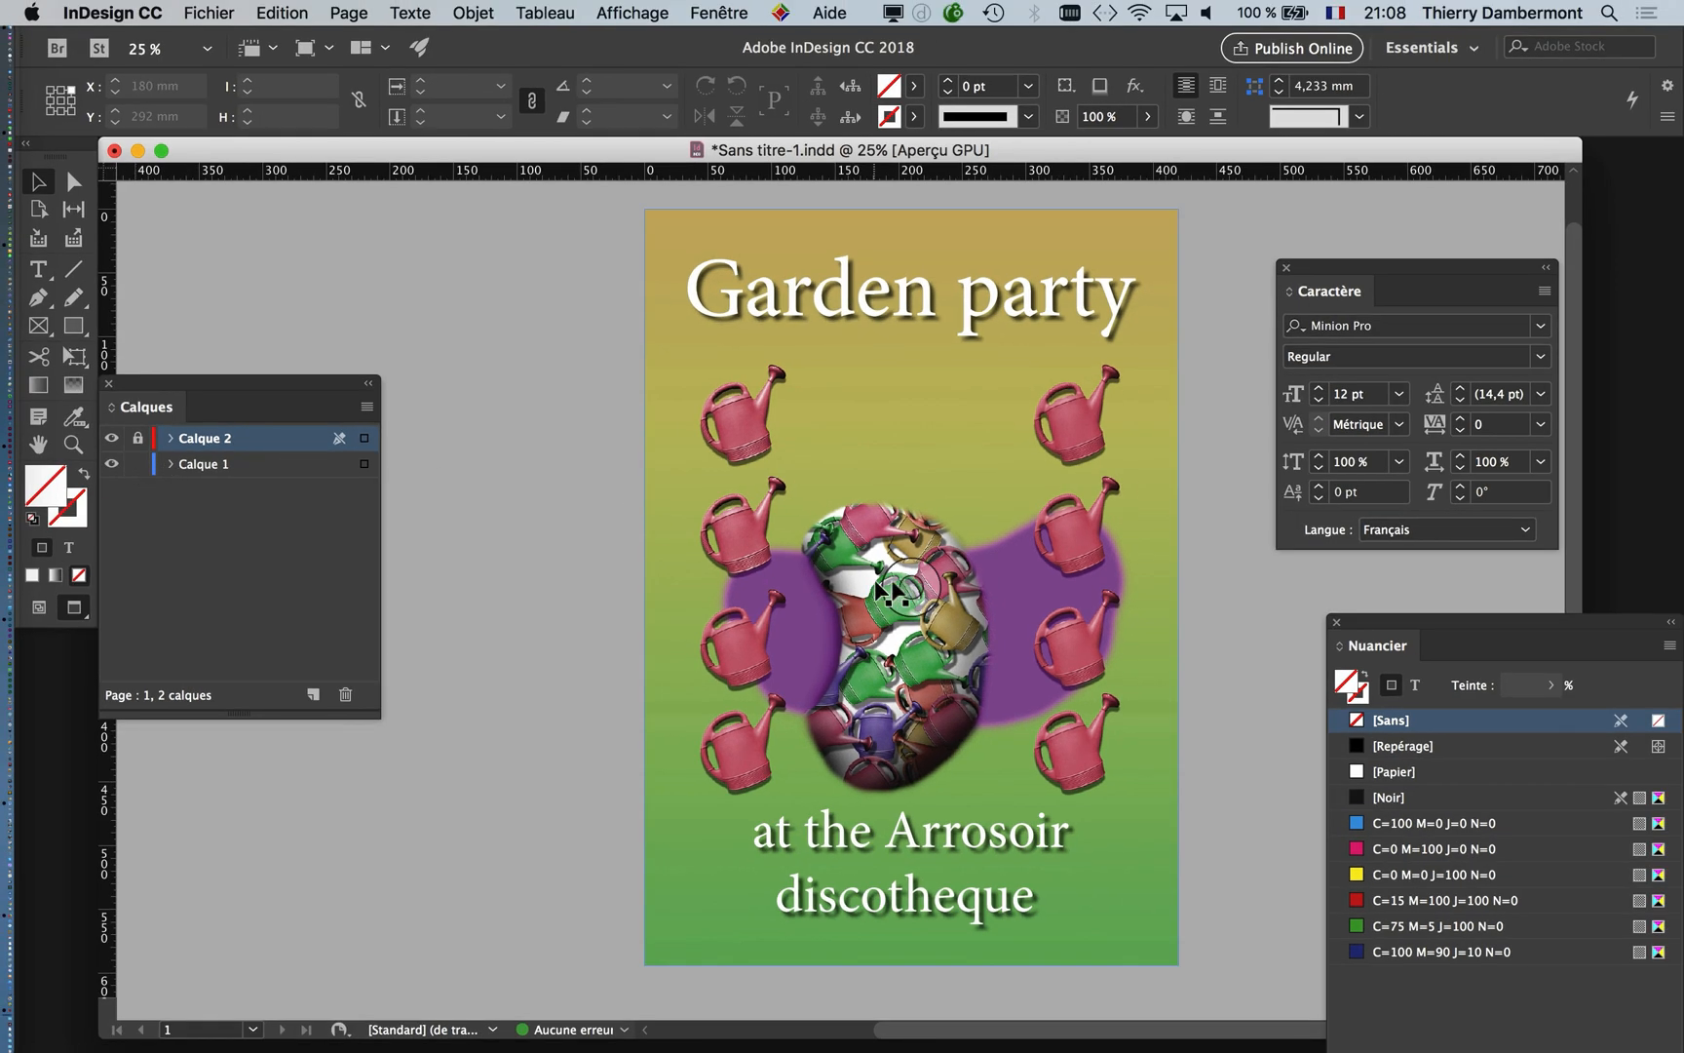
left_click(979, 597)
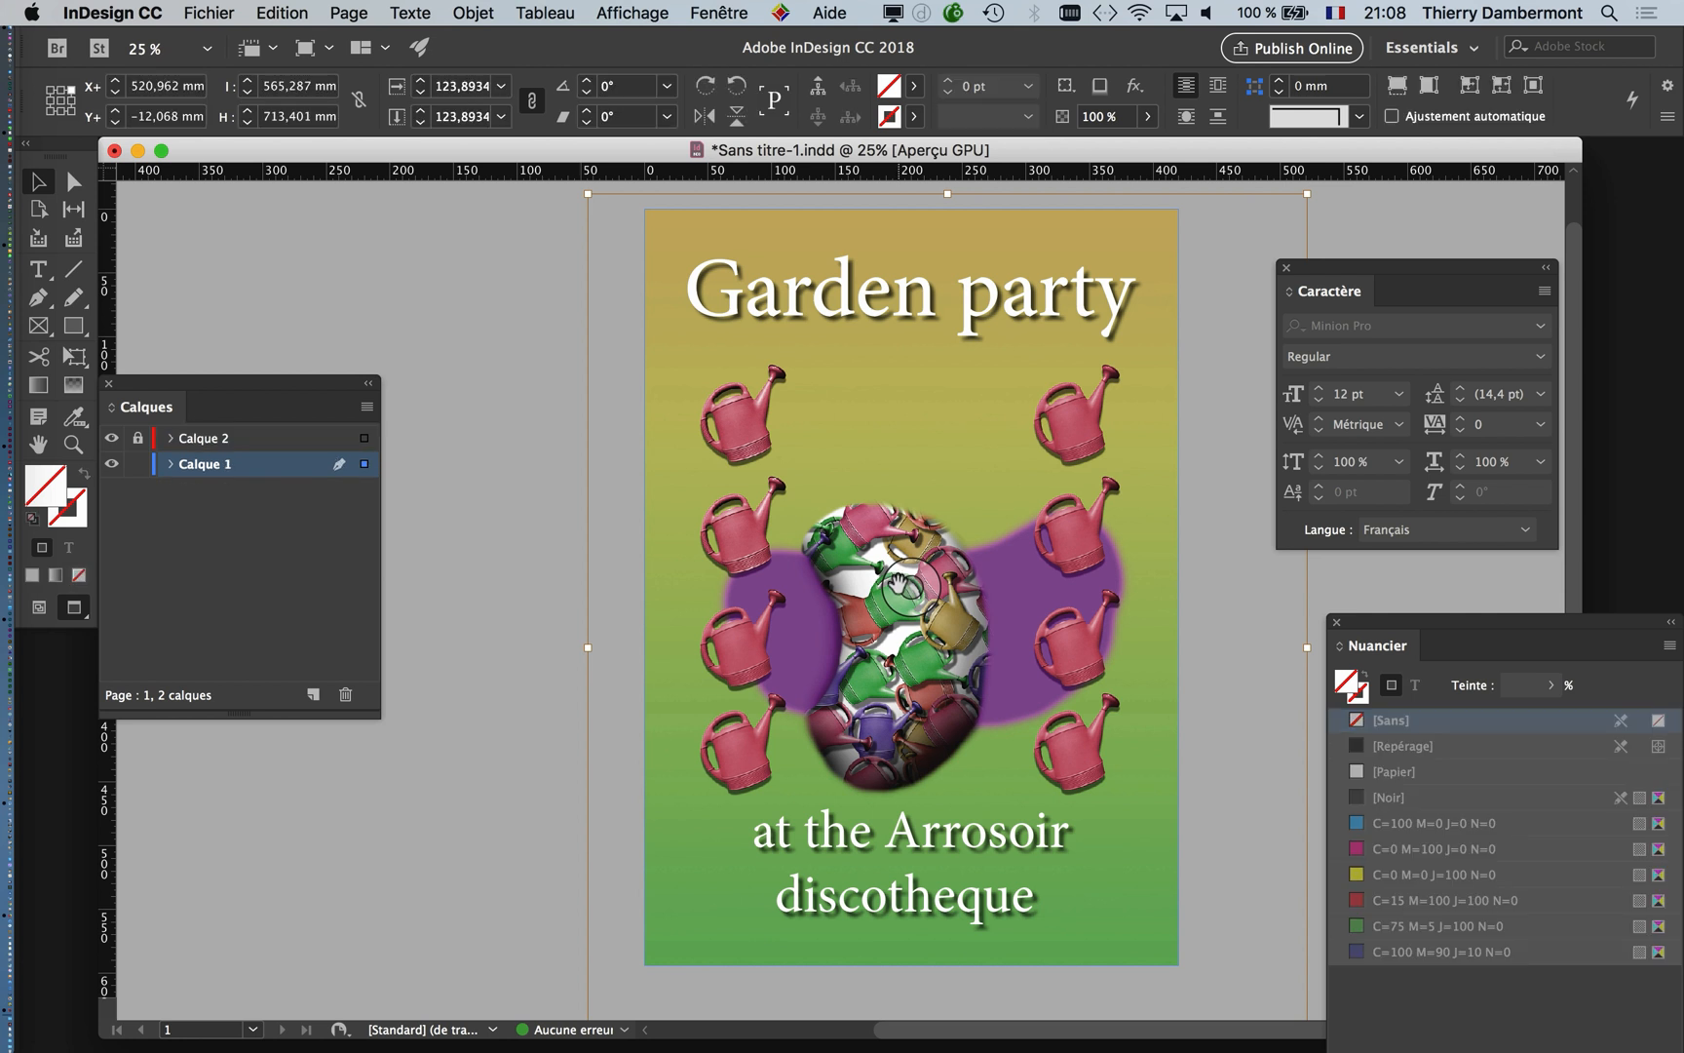
Step: Enlarge the linked image within its frame to about 150% so it extends well beyond the page edges
key("super+minus")
left_click_drag(809, 864, 775, 905)
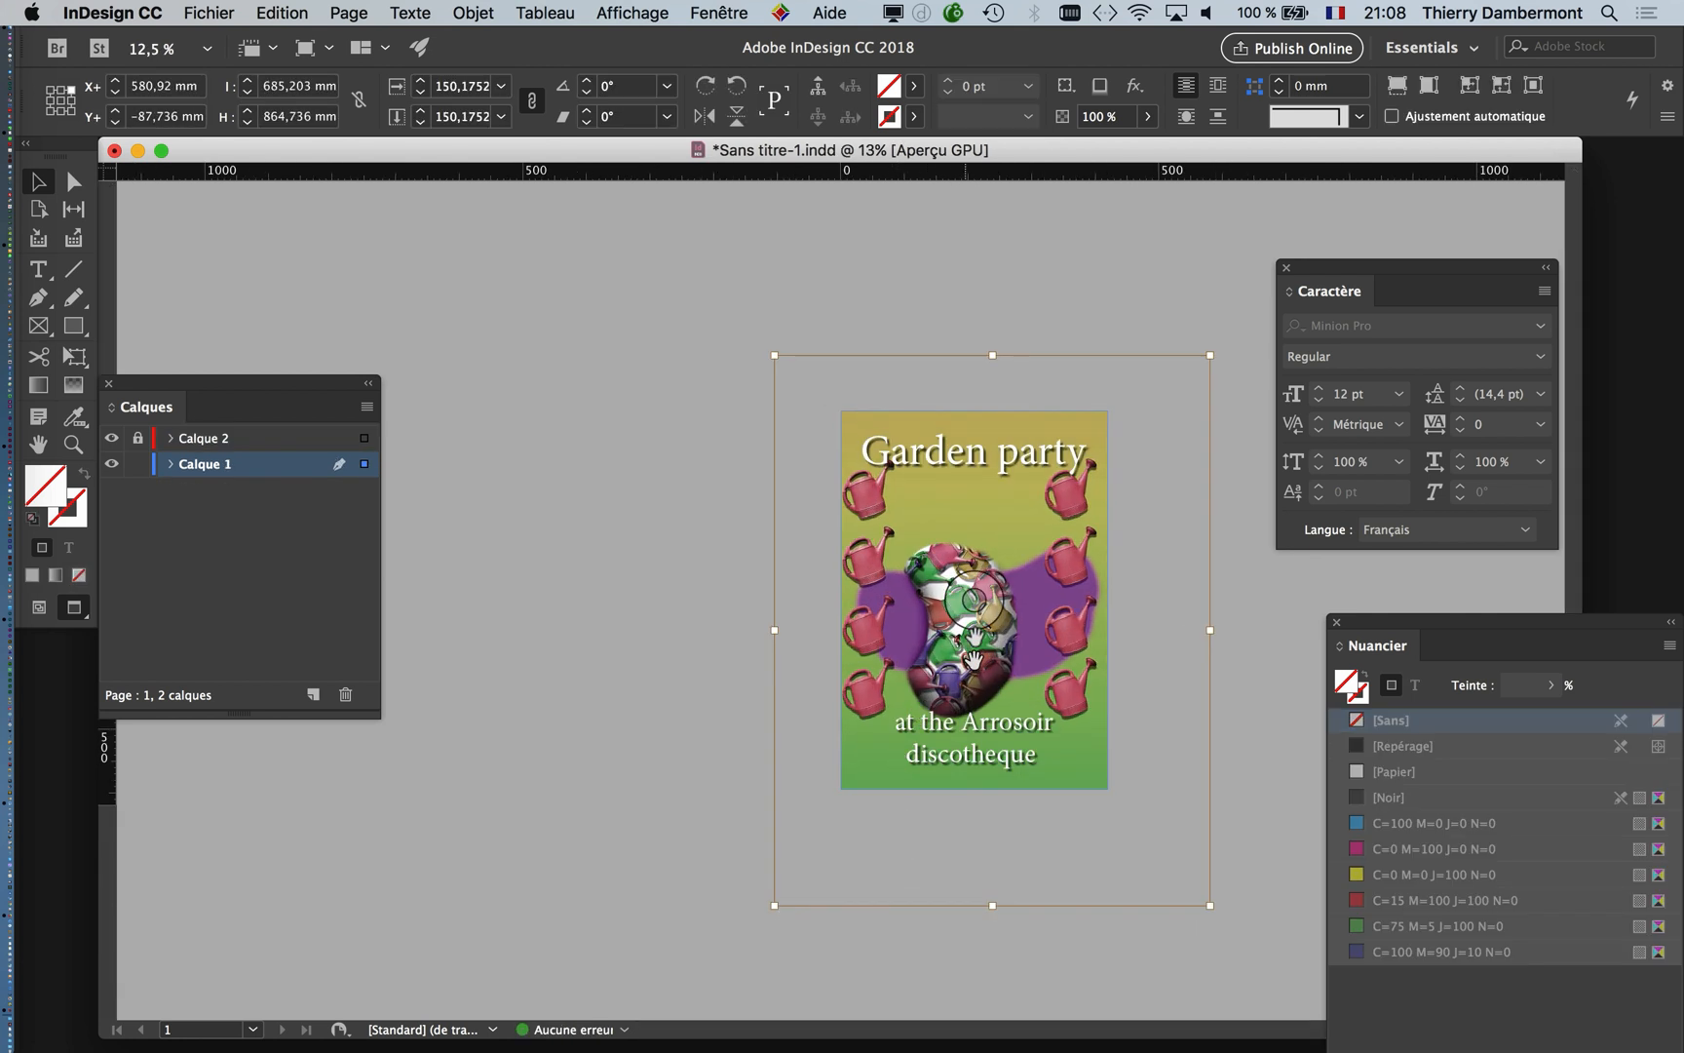
Step: Switch to Photoshop, turn off automatic selection, move Groupe 2's watering-can column closer to the central motif and save the file
key("super+Tab")
left_click(84, 182)
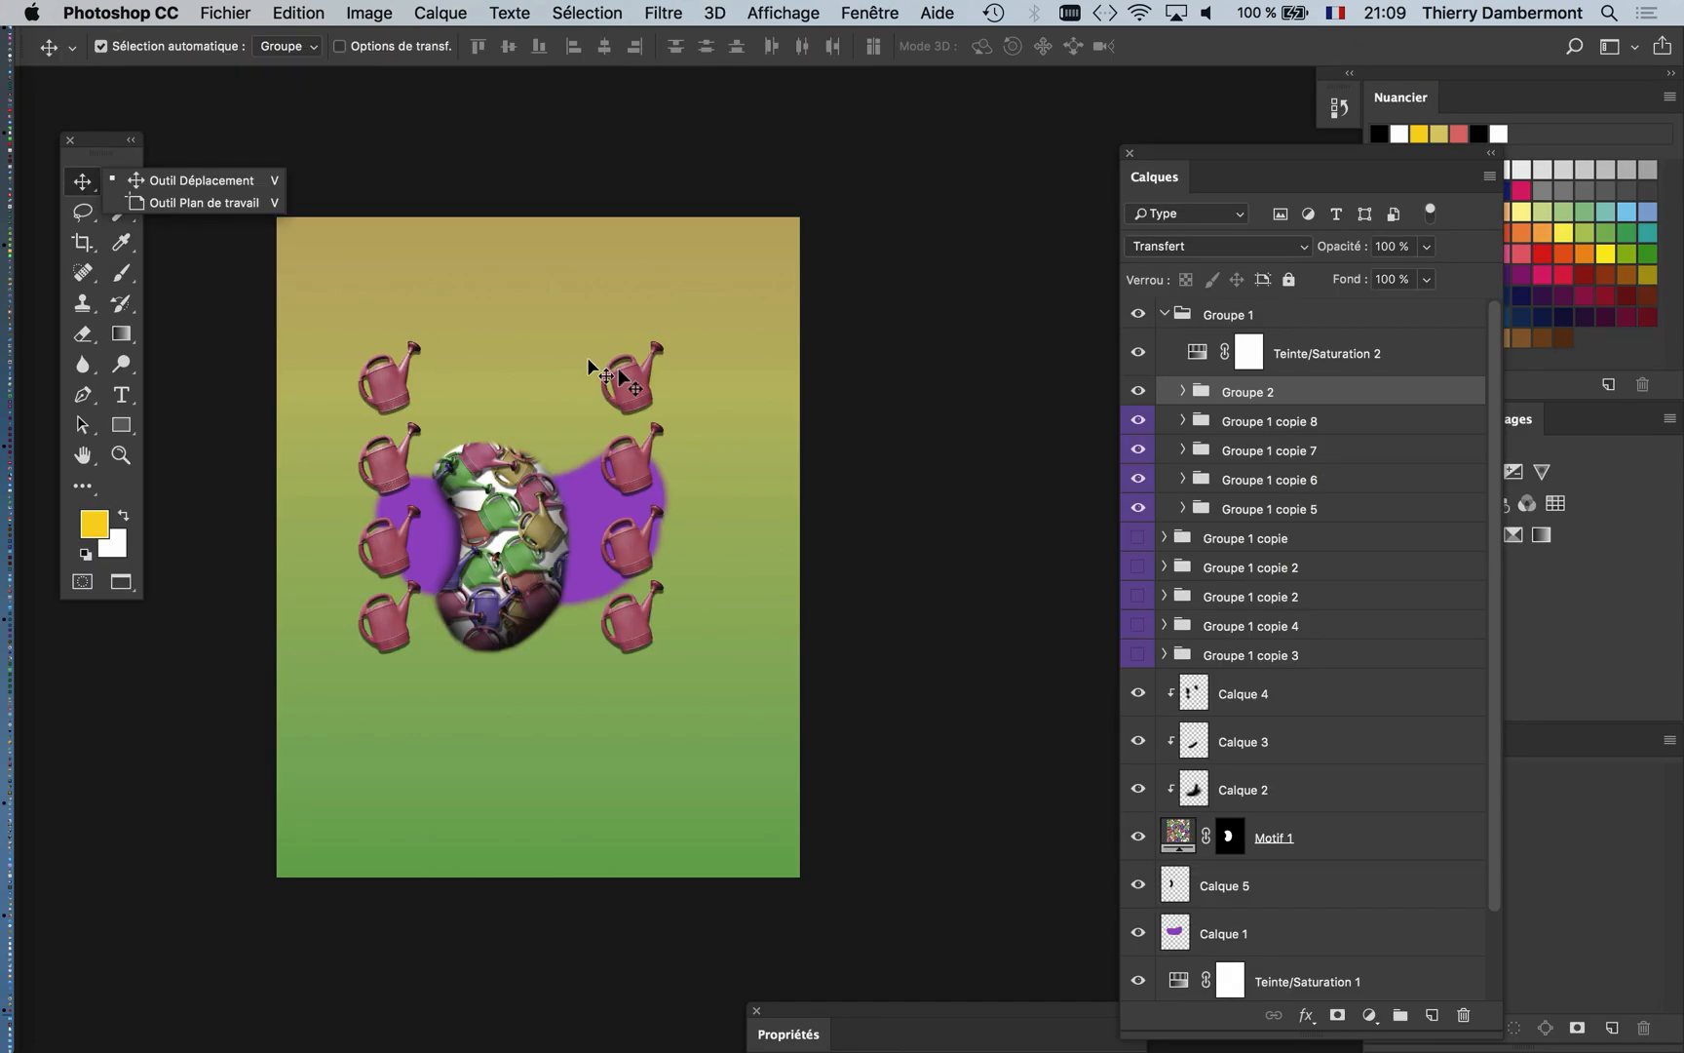
left_click_drag(631, 397, 622, 397)
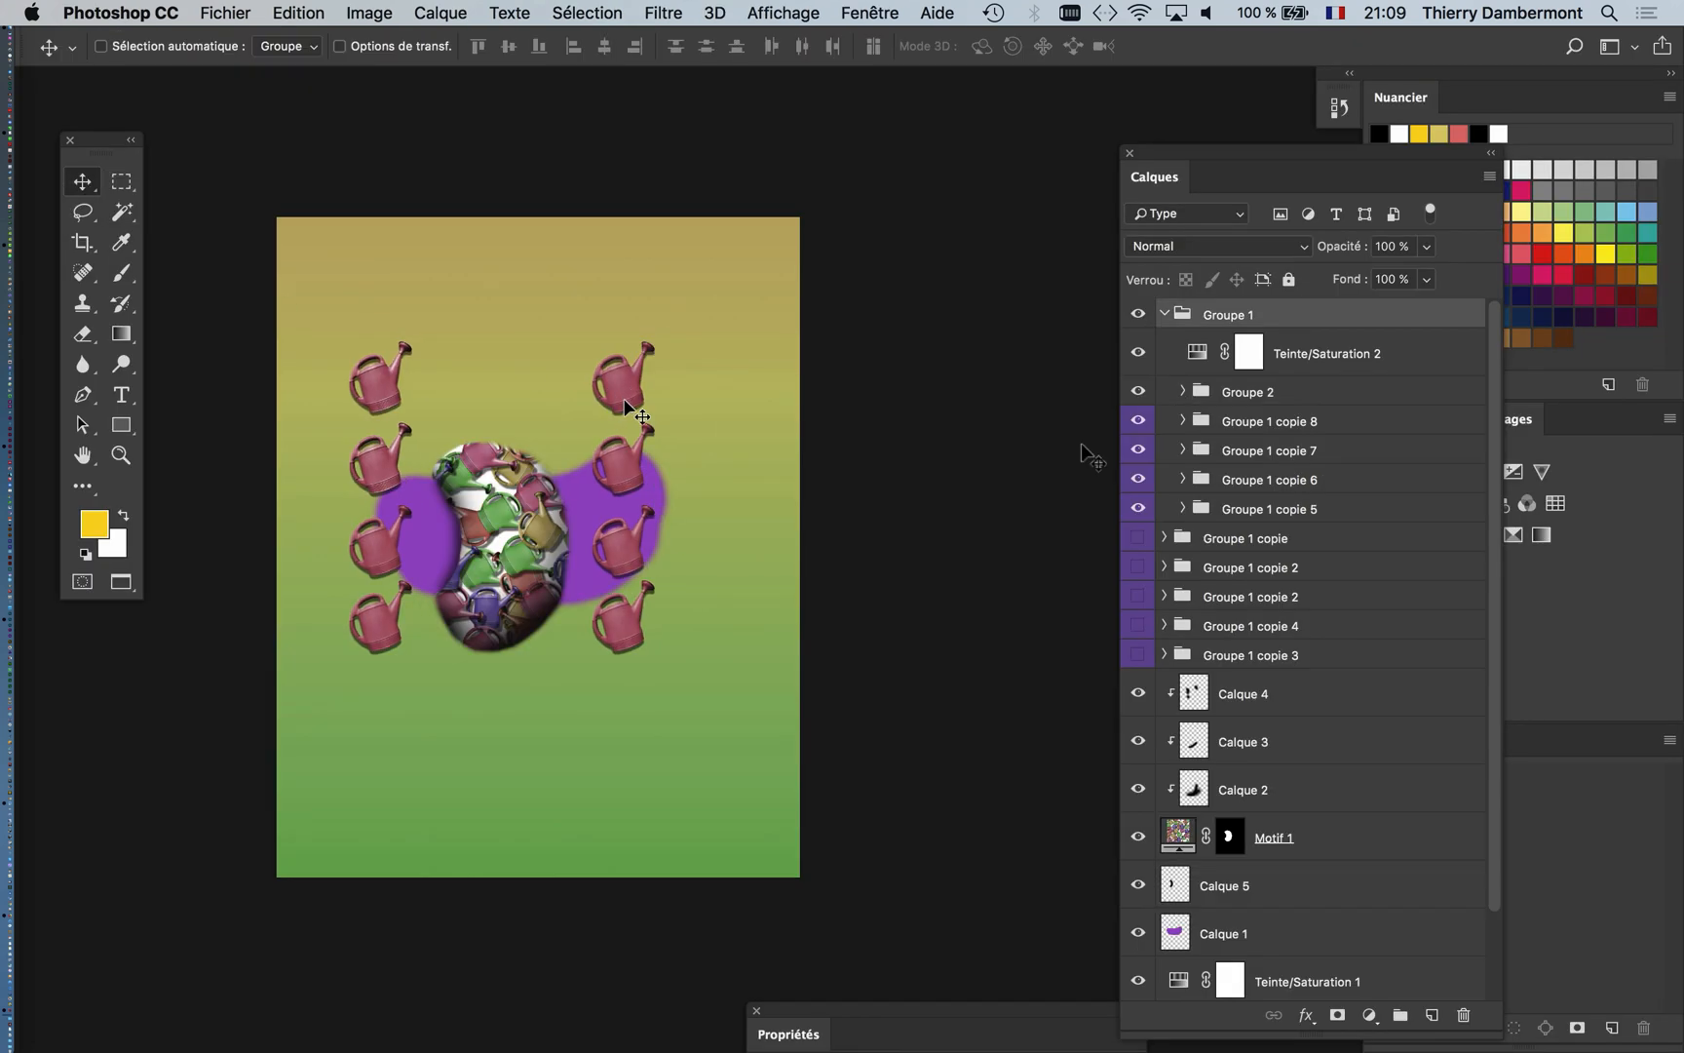
key("super+z")
left_click(1255, 393)
left_click(124, 46)
left_click_drag(626, 482, 599, 482)
key("super+s")
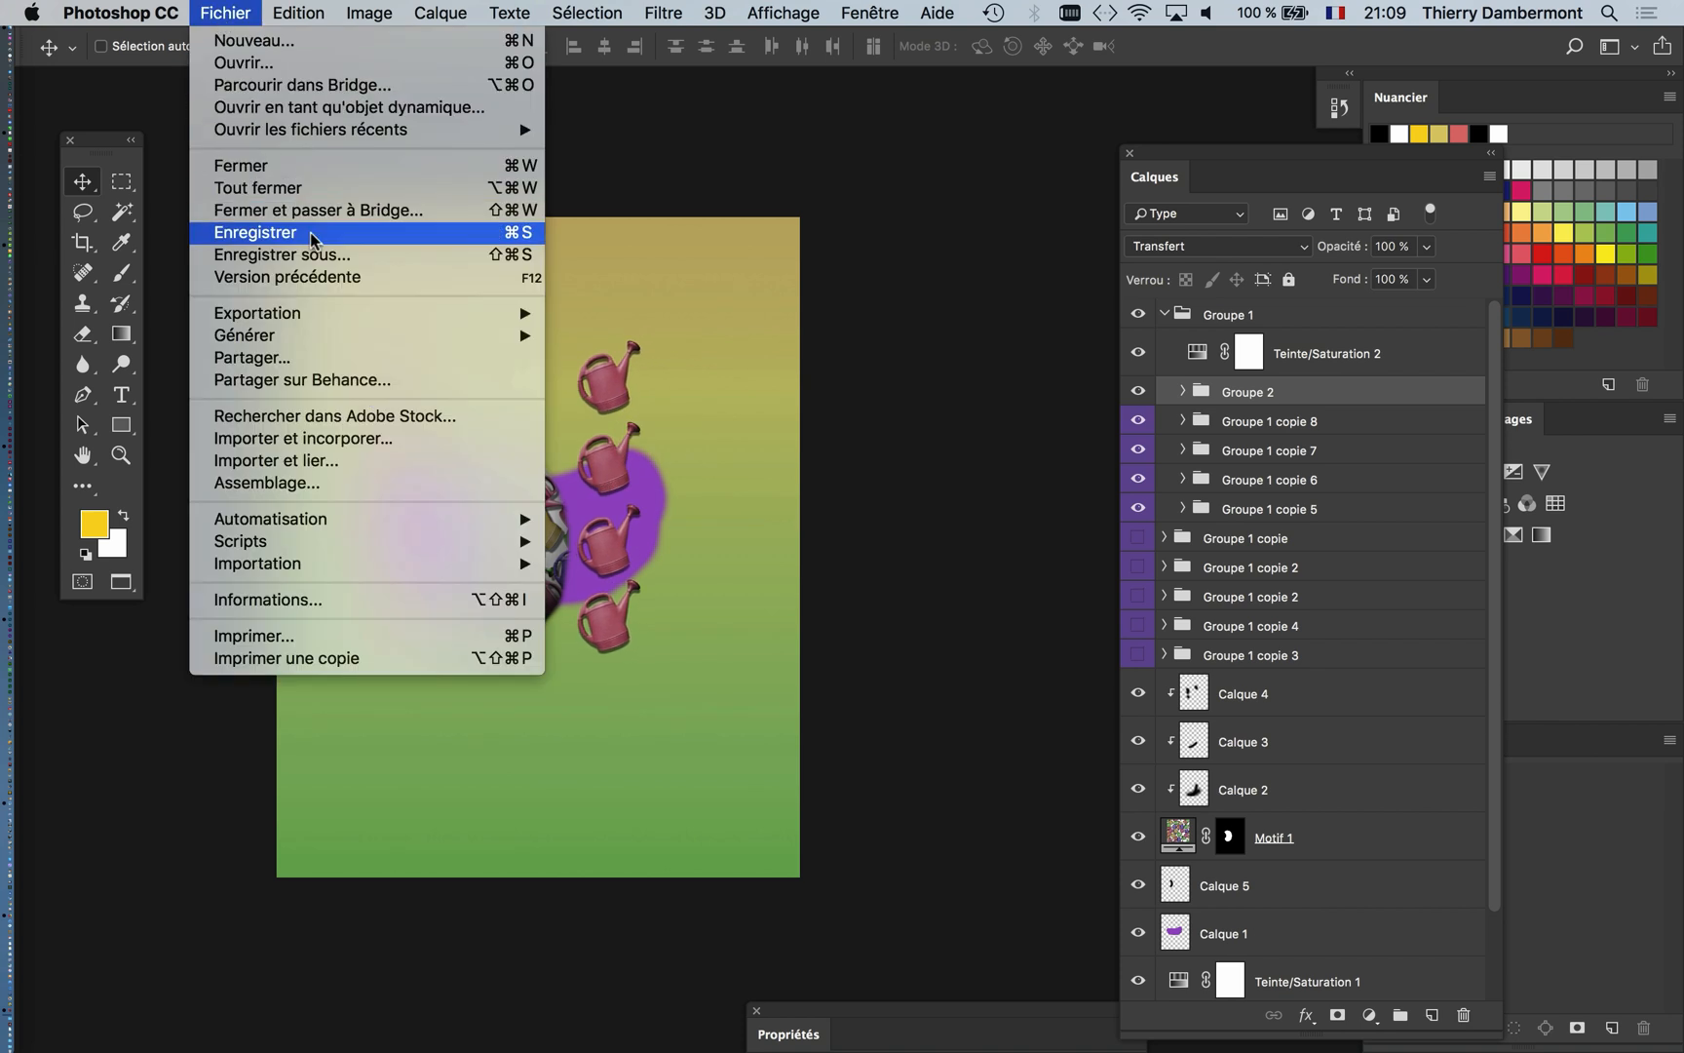
Step: Set the hue of the Teinte/Saturation 2 adjustment to -65 to turn the watering cans blue, and save the file
double_click(1197, 352)
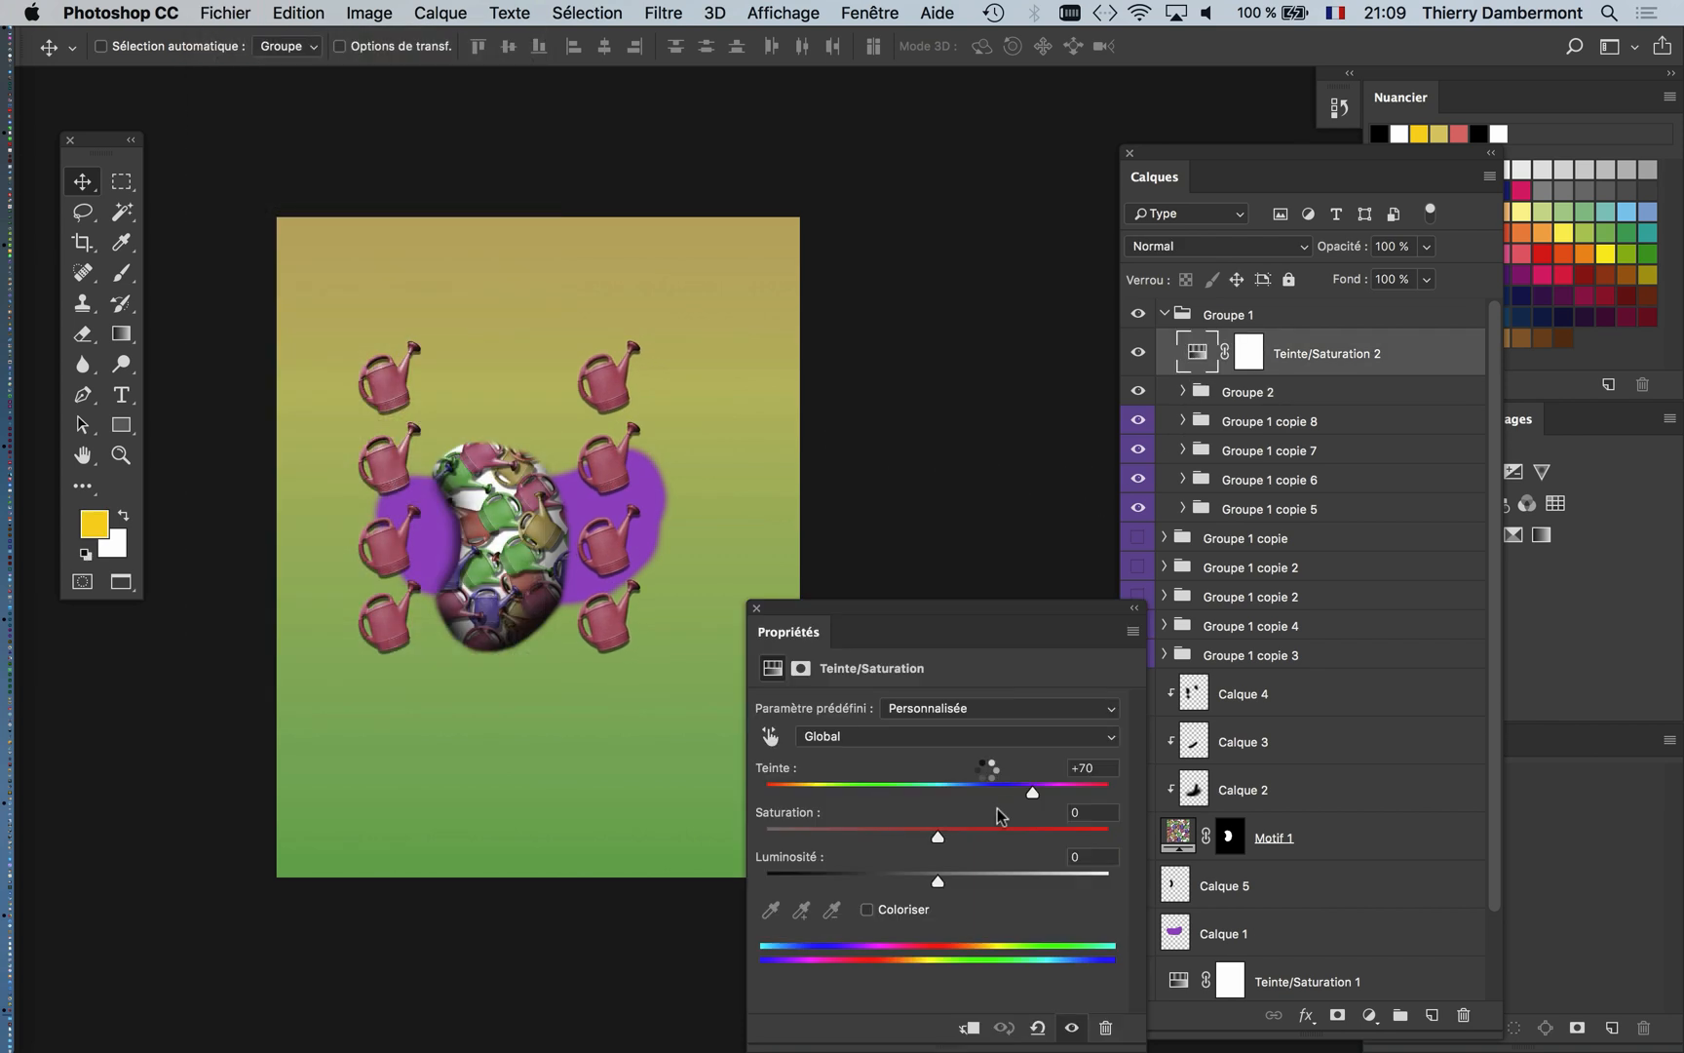
left_click_drag(991, 779, 848, 789)
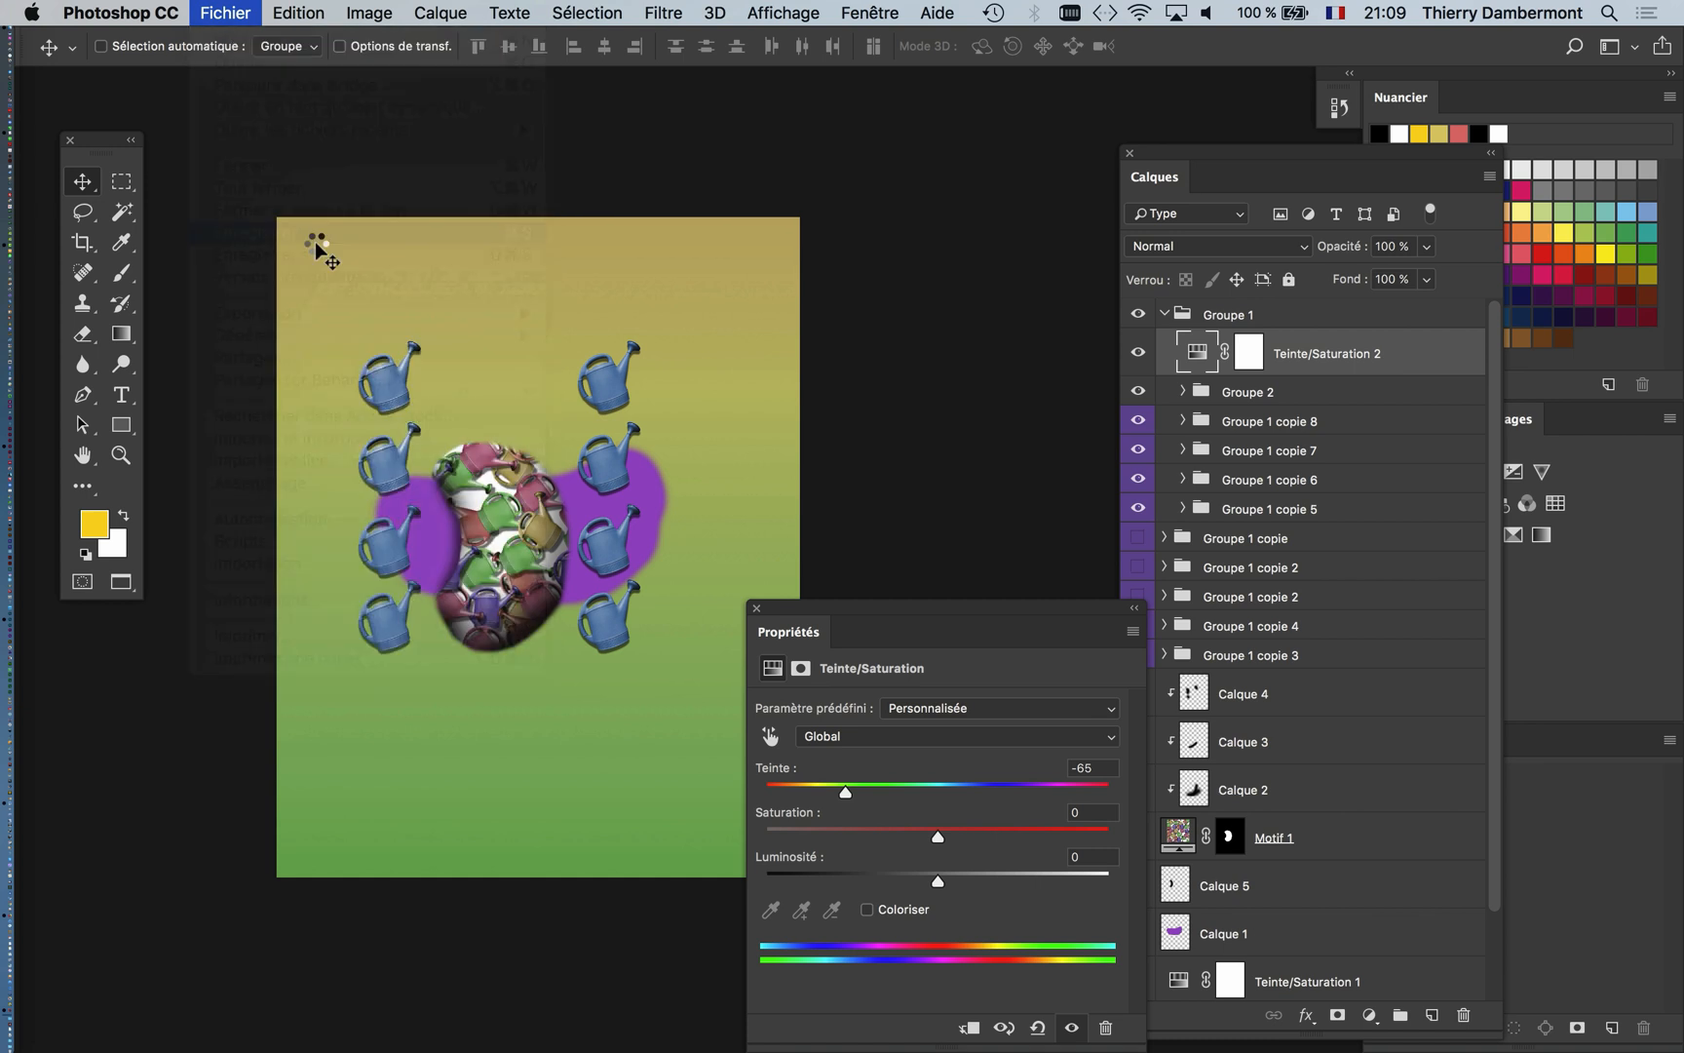
Step: Switch to InDesign, show the document's links and update the modified Sans titre-1.psd link
key("super+Tab")
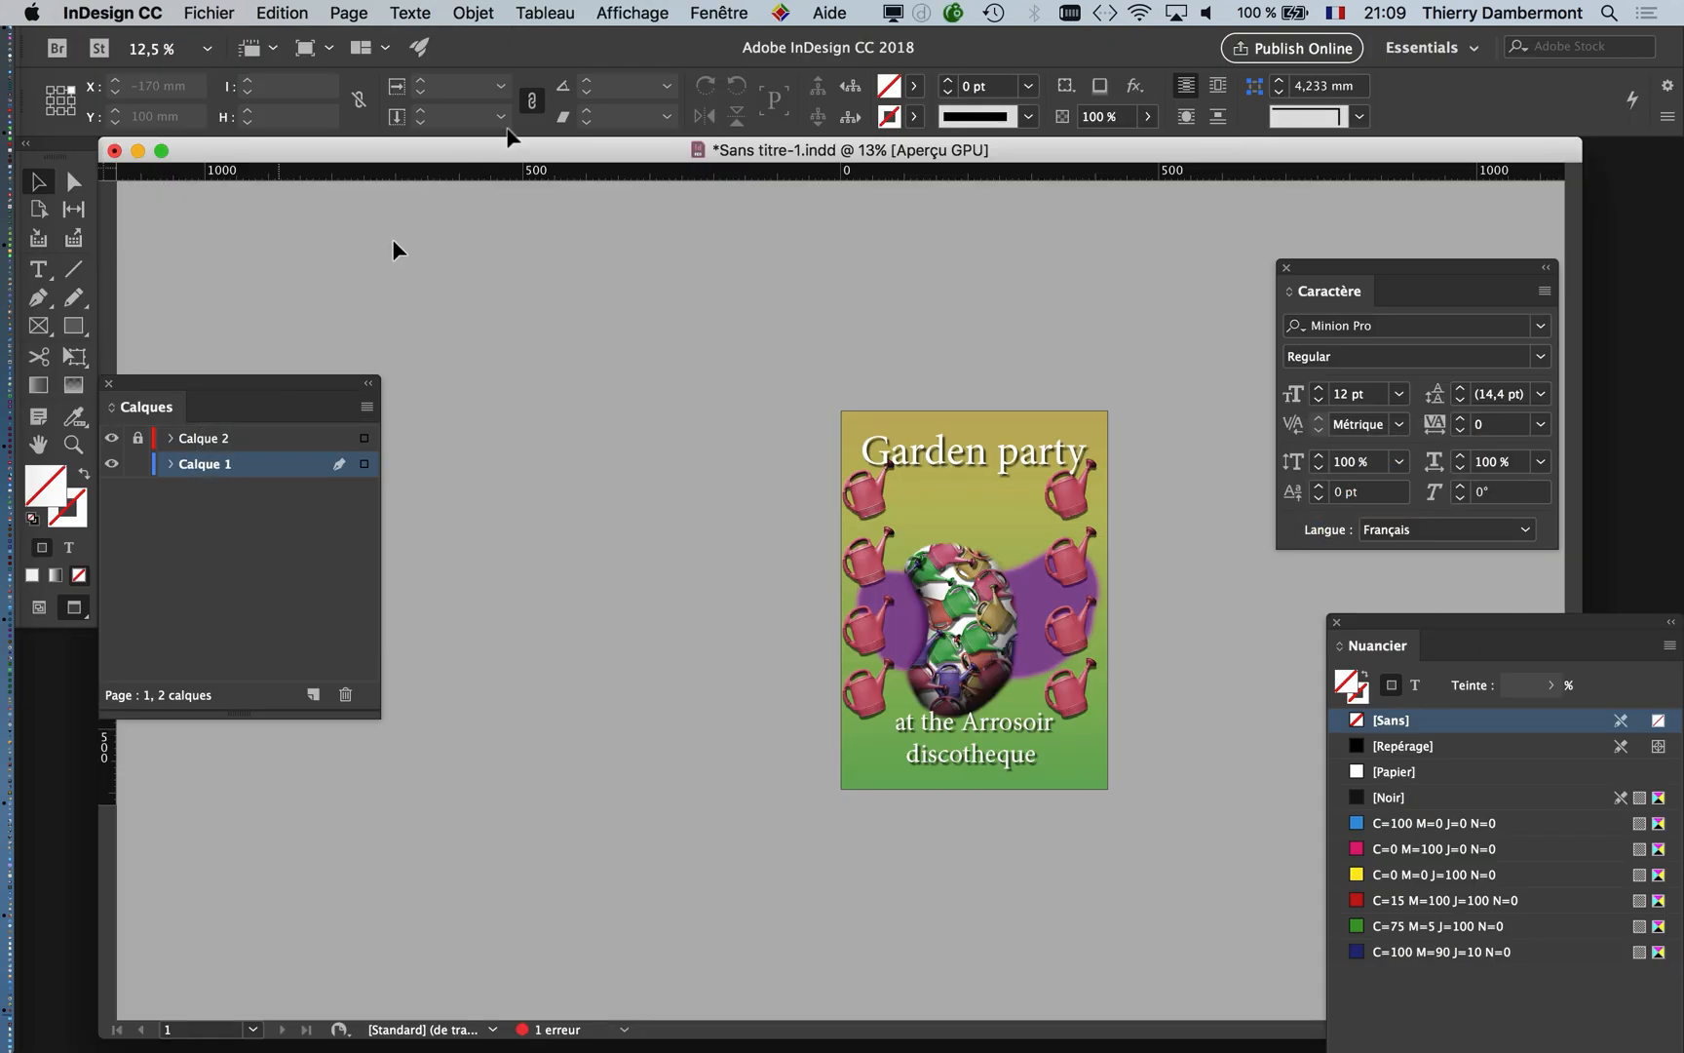
left_click(719, 13)
left_click(775, 392)
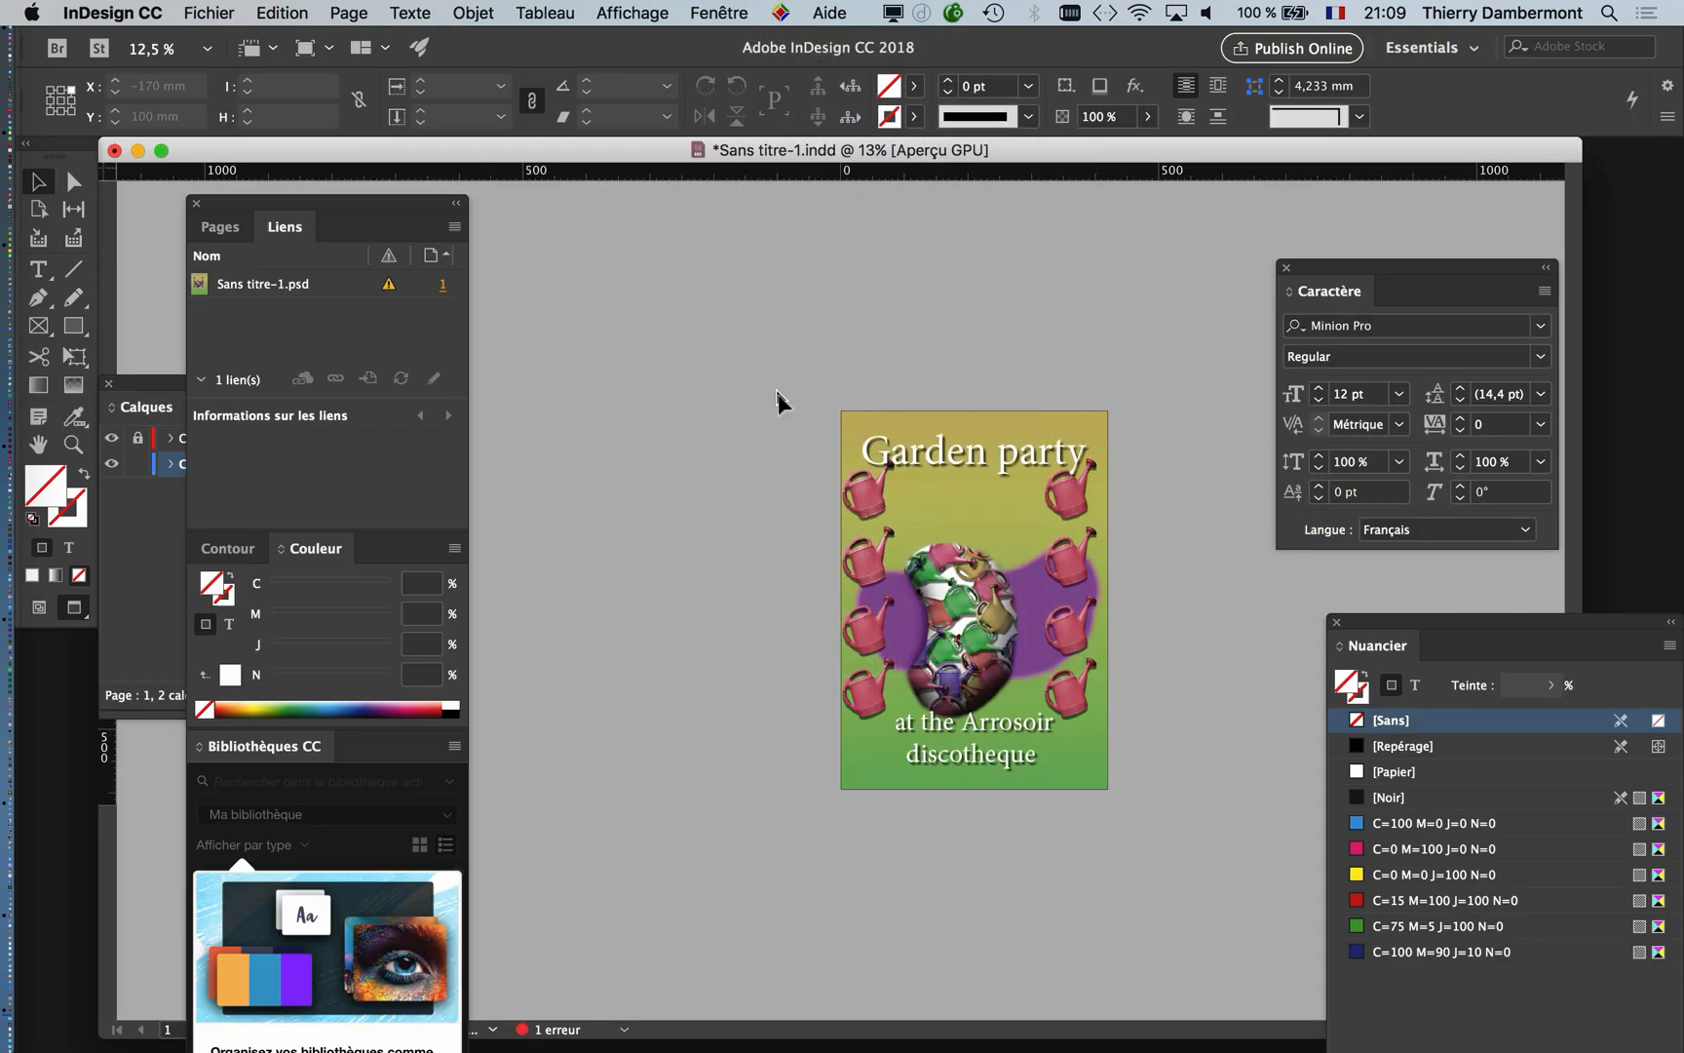
left_click(371, 286)
left_click(401, 378)
Step: Select the linked image inside its frame and shift it to about X 593 mm, Y -80 mm
left_click(880, 548)
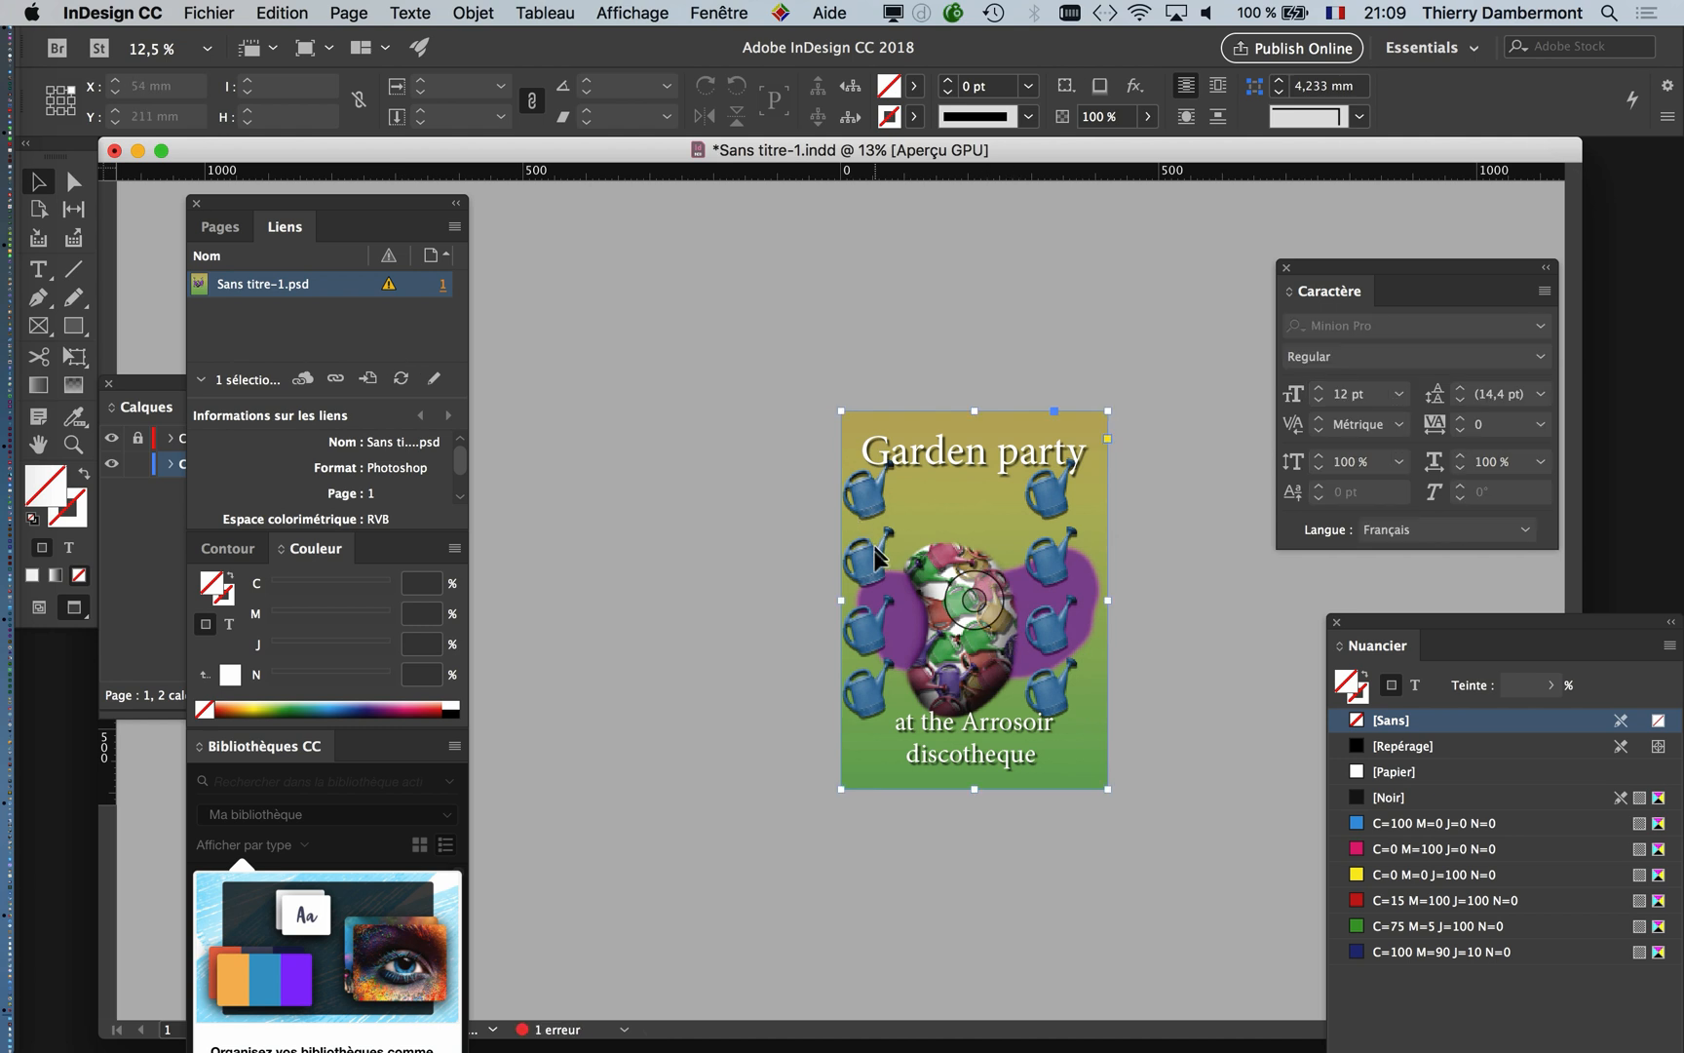
left_click(970, 597)
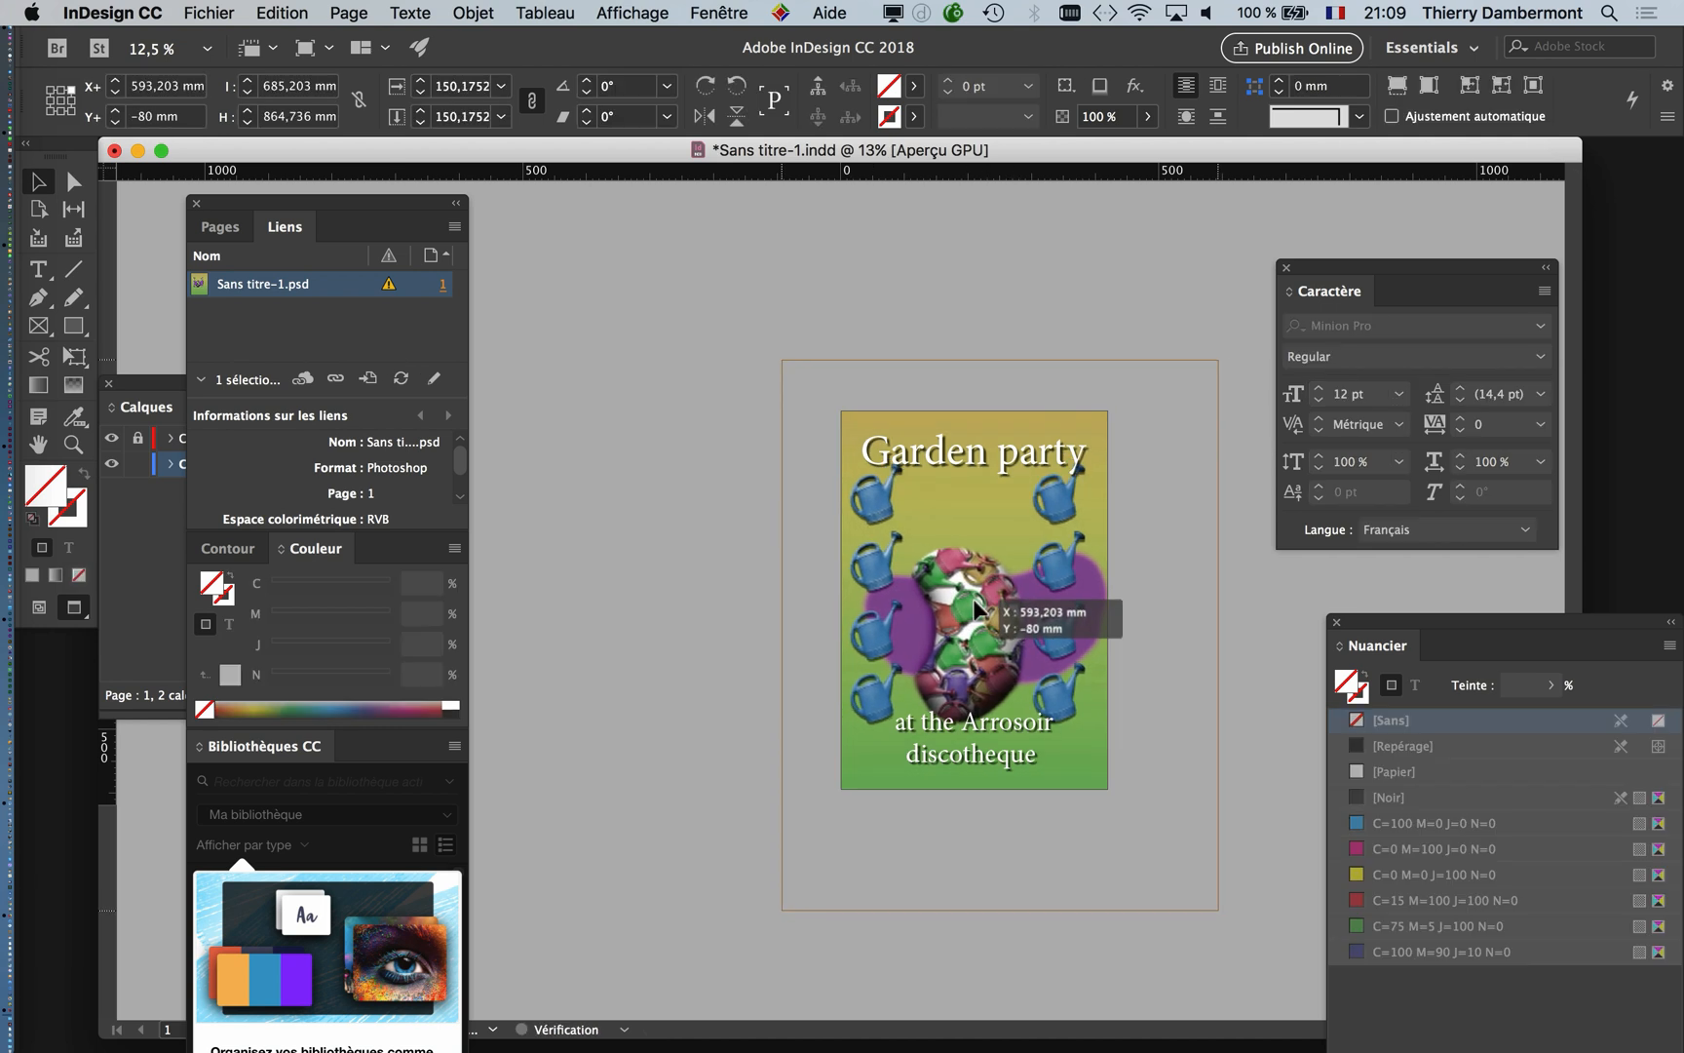